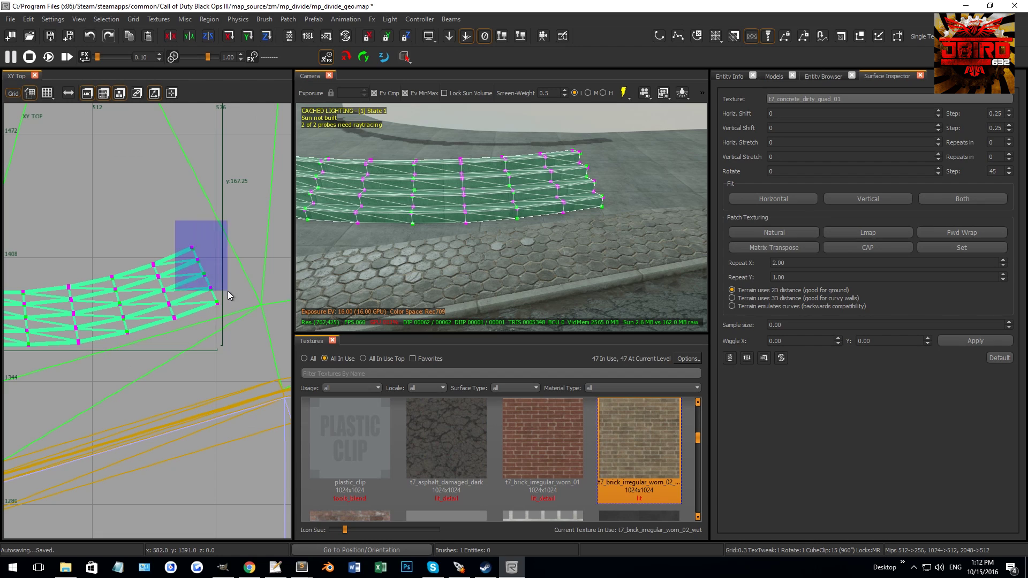
Step: Examine the curved concrete steps and the surrounding ground terrain, leaving vertex editing and selecting each patch in turn
{"action": "right_click", "coordinate": [474, 161]}
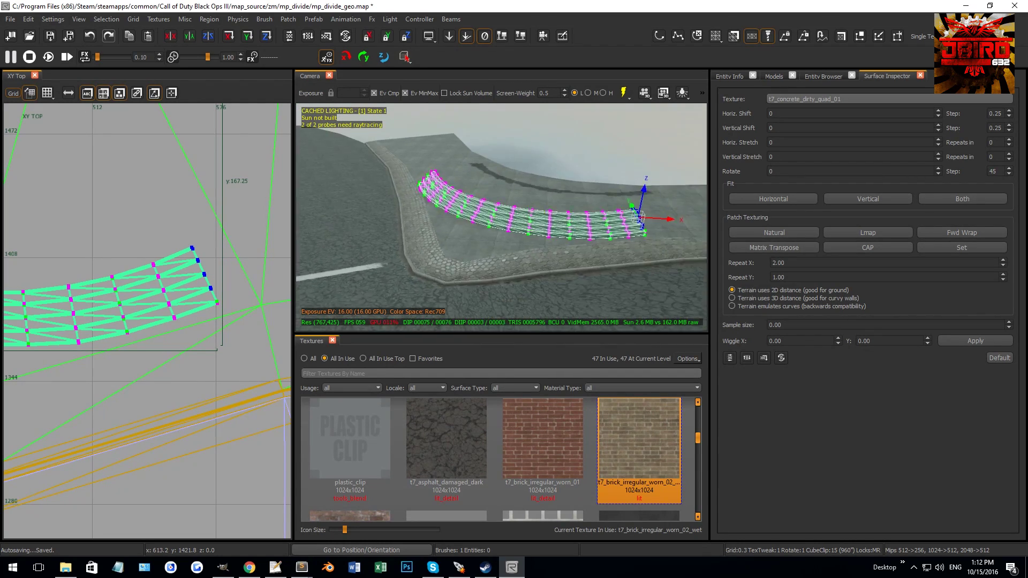
{"action": "key", "text": "Escape"}
{"action": "right_click", "coordinate": [480, 200]}
{"action": "key", "text": "Escape"}
{"action": "right_click", "coordinate": [479, 200]}
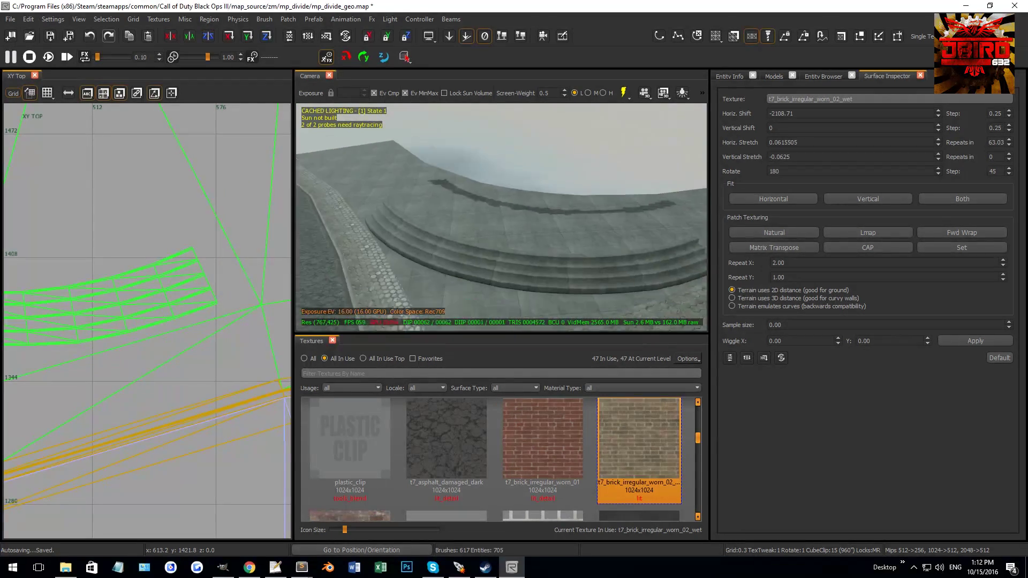
{"action": "mouse_move", "coordinate": [479, 200]}
{"action": "right_mouse_down"}
{"action": "mouse_move", "coordinate": [491, 230]}
{"action": "mouse_move", "coordinate": [520, 224]}
{"action": "mouse_move", "coordinate": [488, 225]}
{"action": "mouse_move", "coordinate": [536, 198]}
{"action": "mouse_move", "coordinate": [530, 206]}
{"action": "mouse_move", "coordinate": [541, 189]}
{"action": "right_mouse_up"}
{"action": "left_click", "coordinate": [540, 190], "text": "shift"}
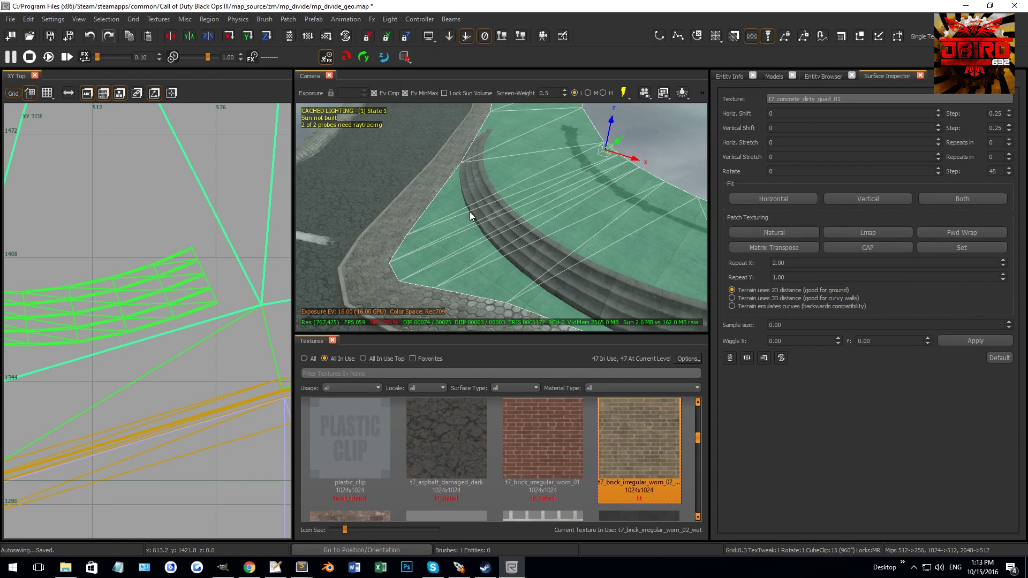
{"action": "right_click_drag", "start_coordinate": [522, 294], "coordinate": [494, 233]}
{"action": "key", "text": "Escape"}
{"action": "left_click", "coordinate": [469, 265], "text": "shift"}
{"action": "scroll", "coordinate": [163, 298], "scroll_direction": "down", "scroll_amount": 5}
{"action": "right_click_drag", "start_coordinate": [163, 298], "coordinate": [190, 286]}
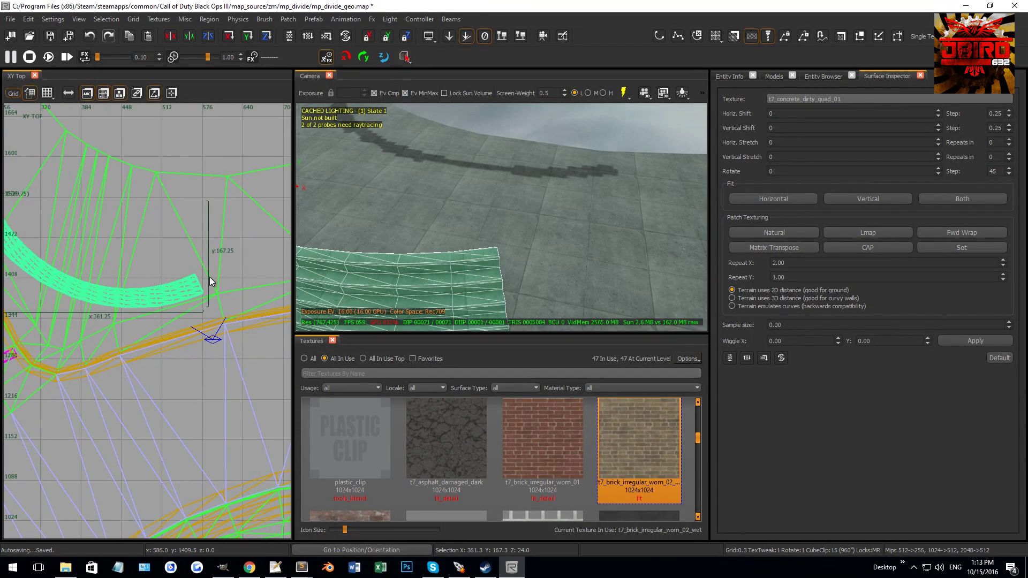
{"action": "key", "text": "Escape"}
Step: Draw a block 16 by 64 units in the top view, beside the end of the curved steps
{"action": "scroll", "coordinate": [200, 283], "scroll_direction": "up", "scroll_amount": 2}
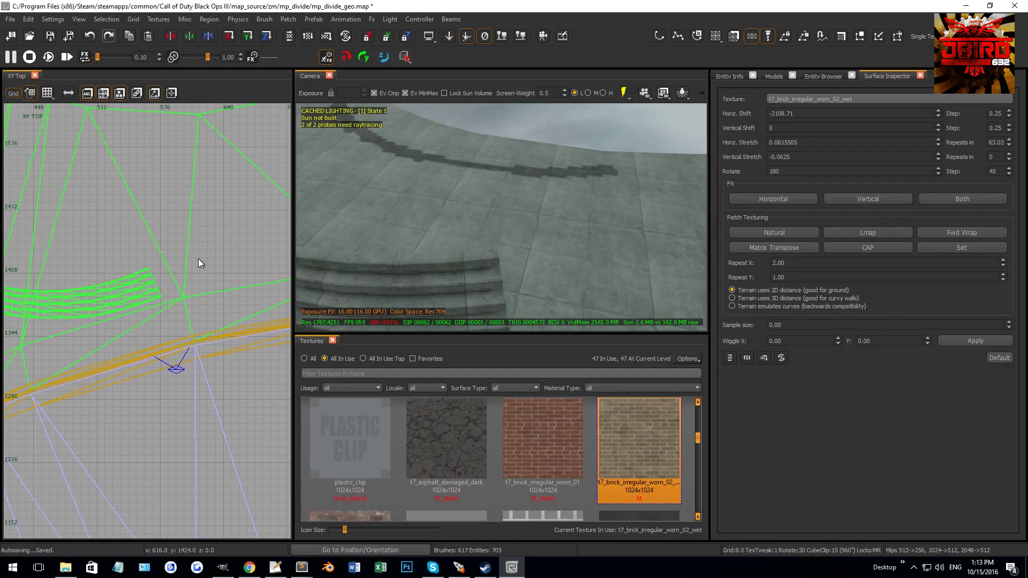
{"action": "scroll", "coordinate": [488, 230], "scroll_direction": "down", "scroll_amount": 1}
{"action": "scroll", "coordinate": [239, 254], "scroll_direction": "up", "scroll_amount": 2}
{"action": "left_click_drag", "start_coordinate": [179, 222], "coordinate": [203, 321]}
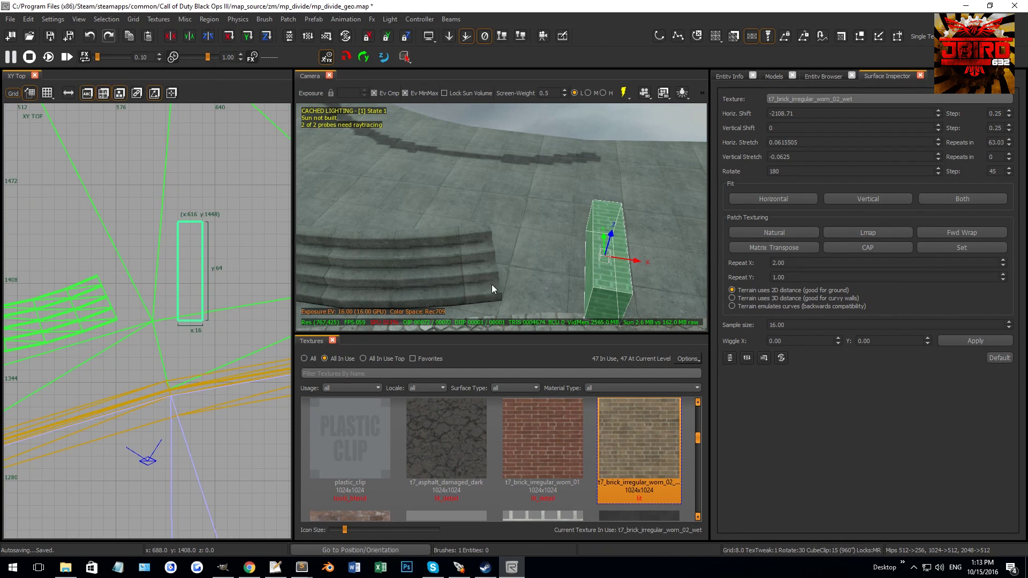
Step: Adjust the block vertically in the front view so its base meets the ground and its top is at z 273
{"action": "key", "text": "ctrl+Tab"}
{"action": "scroll", "coordinate": [126, 321], "scroll_direction": "up", "scroll_amount": 3}
{"action": "mouse_move", "coordinate": [462, 248]}
{"action": "right_mouse_down"}
{"action": "mouse_move", "coordinate": [466, 263]}
{"action": "mouse_move", "coordinate": [449, 270]}
{"action": "right_mouse_up"}
{"action": "key", "text": "2"}
{"action": "scroll", "coordinate": [152, 295], "scroll_direction": "up", "scroll_amount": 1}
{"action": "left_click_drag", "start_coordinate": [166, 271], "coordinate": [169, 261]}
{"action": "key", "text": "1"}
{"action": "scroll", "coordinate": [462, 421], "scroll_direction": "up", "scroll_amount": 2}
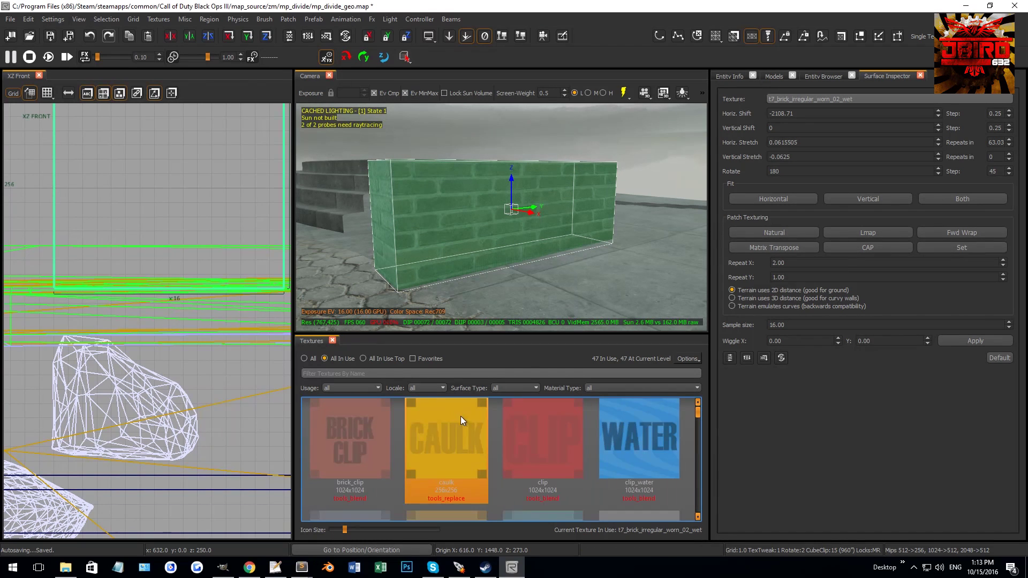
Step: Apply the caulk texture to the whole block and reselect it
{"action": "left_click", "coordinate": [431, 420]}
{"action": "key", "text": "Escape"}
{"action": "left_click", "coordinate": [439, 233], "text": "shift"}
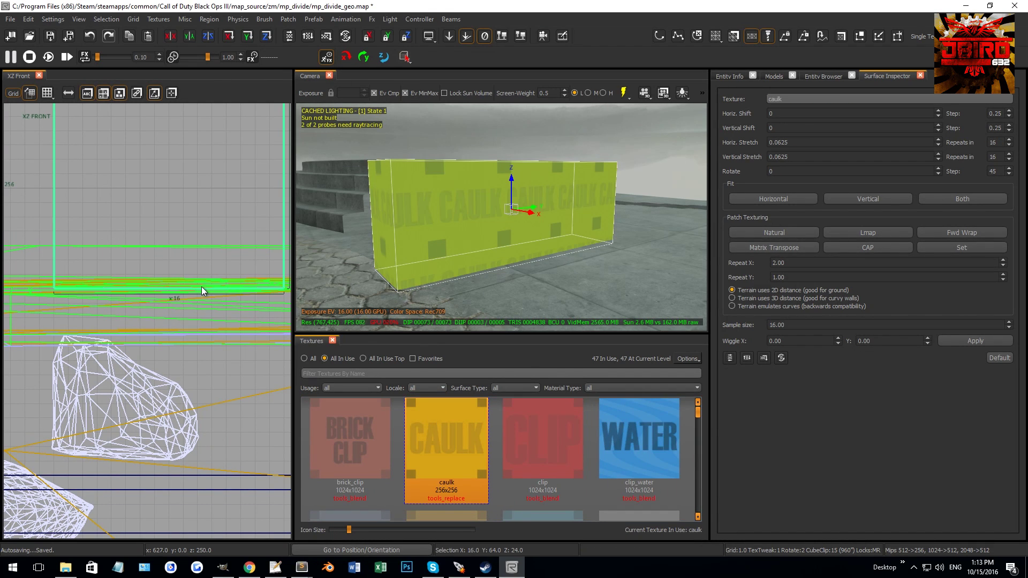
Step: Lower the block's top edge in the front view to make it 8 units high
{"action": "scroll", "coordinate": [197, 278], "scroll_direction": "down", "scroll_amount": 4}
{"action": "left_click_drag", "start_coordinate": [189, 152], "coordinate": [197, 242]}
{"action": "key", "text": "ctrl+Tab"}
{"action": "key", "text": "ctrl+Tab"}
{"action": "key", "text": "ctrl+Tab"}
{"action": "scroll", "coordinate": [180, 296], "scroll_direction": "up", "scroll_amount": 3}
{"action": "mouse_move", "coordinate": [504, 255]}
{"action": "right_mouse_down"}
{"action": "mouse_move", "coordinate": [541, 255]}
{"action": "mouse_move", "coordinate": [509, 255]}
{"action": "right_mouse_up"}
{"action": "scroll", "coordinate": [203, 290], "scroll_direction": "up", "scroll_amount": 1}
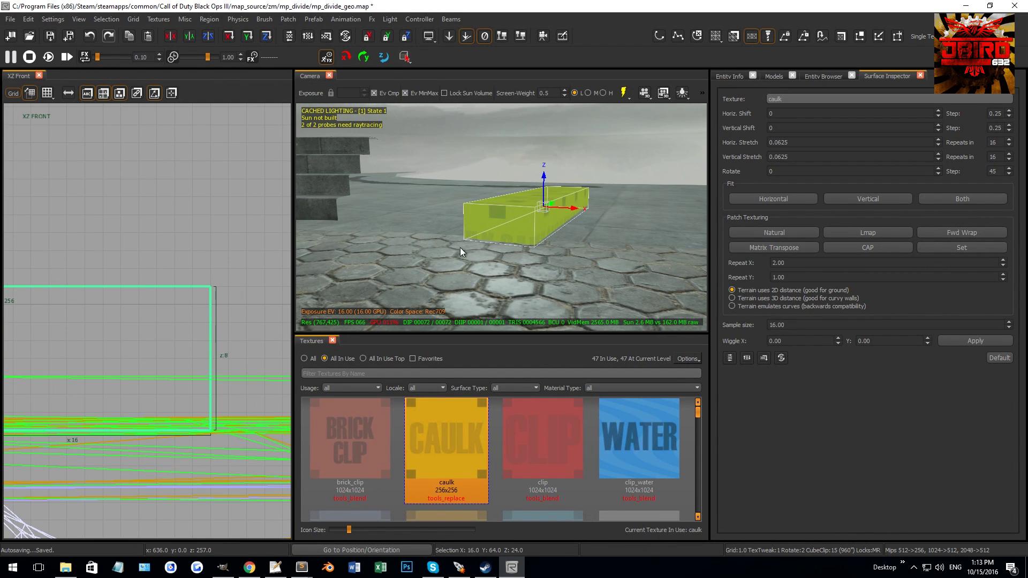
Step: Raise the block's top to z 320, making it 71 units high
{"action": "scroll", "coordinate": [140, 284], "scroll_direction": "down", "scroll_amount": 5}
{"action": "left_click_drag", "start_coordinate": [140, 284], "coordinate": [143, 126]}
{"action": "scroll", "coordinate": [140, 162], "scroll_direction": "down", "scroll_amount": 2}
{"action": "left_click_drag", "start_coordinate": [141, 207], "coordinate": [139, 195]}
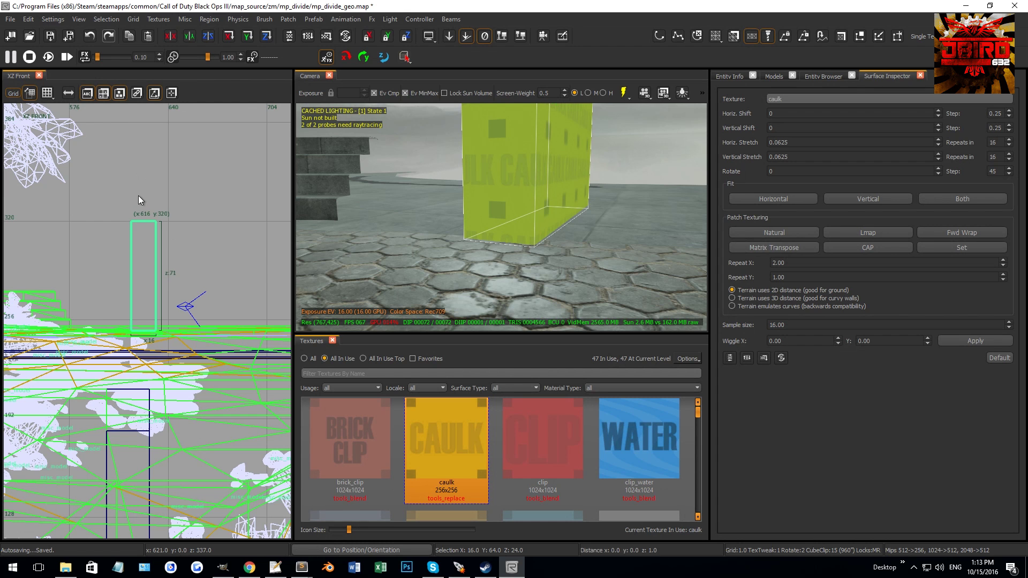
Step: Narrow the block to 12 units in the top view by moving its steps-facing side to x 620
{"action": "right_click_drag", "start_coordinate": [415, 226], "coordinate": [436, 219]}
{"action": "key", "text": "ctrl+Tab"}
{"action": "key", "text": "ctrl+Tab"}
{"action": "scroll", "coordinate": [162, 244], "scroll_direction": "down", "scroll_amount": 2}
{"action": "right_click_drag", "start_coordinate": [107, 270], "coordinate": [189, 264]}
{"action": "scroll", "coordinate": [202, 281], "scroll_direction": "up", "scroll_amount": 2}
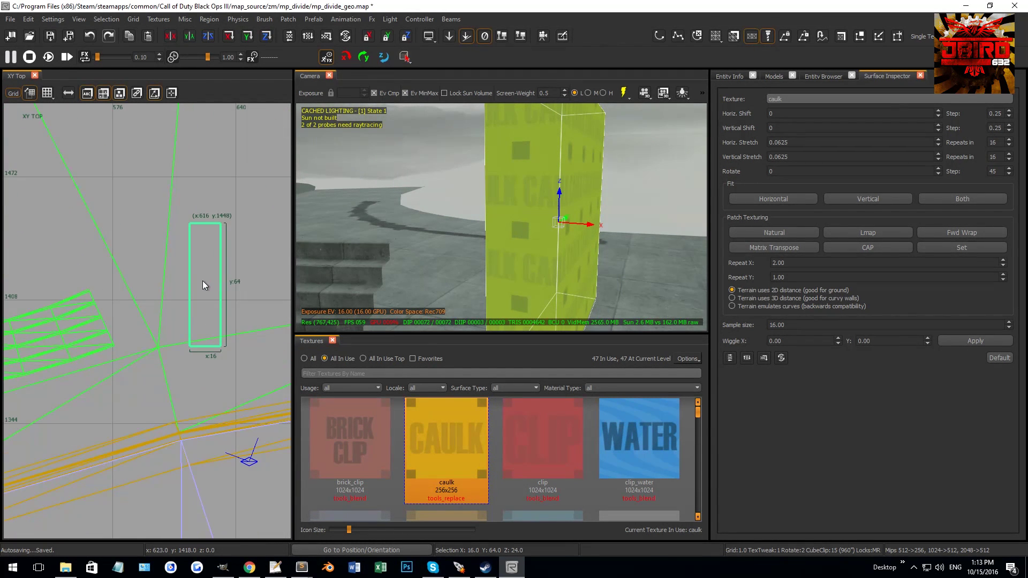
{"action": "right_click_drag", "start_coordinate": [140, 240], "coordinate": [147, 293]}
{"action": "key", "text": "3"}
{"action": "left_click_drag", "start_coordinate": [161, 300], "coordinate": [165, 301]}
{"action": "scroll", "coordinate": [166, 303], "scroll_direction": "up", "scroll_amount": 1}
Step: Apply the t7_brick_irregular_worn_02_wet texture to the block's vertical side faces
{"action": "scroll", "coordinate": [432, 449], "scroll_direction": "down", "scroll_amount": 3}
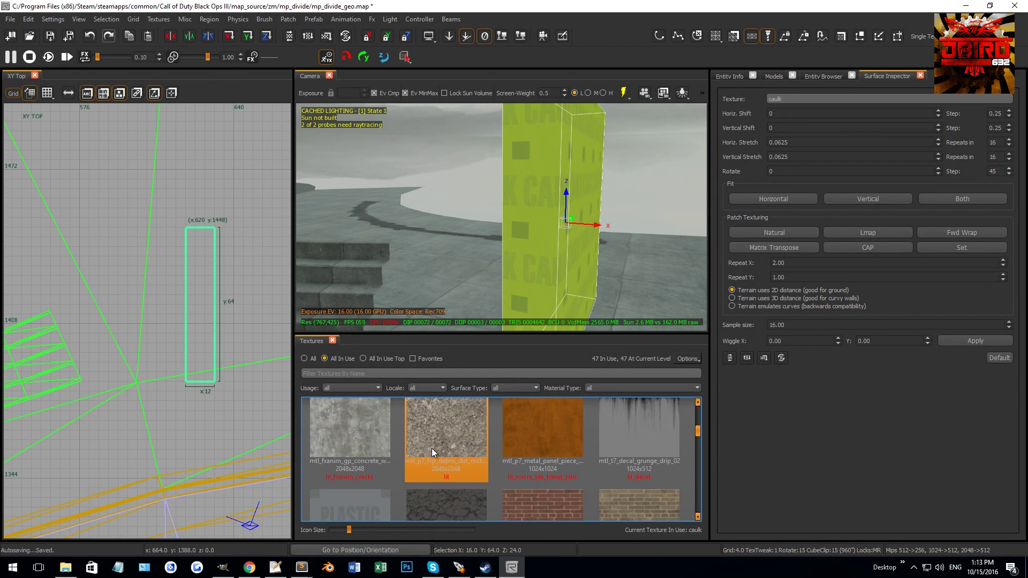
{"action": "key", "text": "Escape"}
{"action": "left_click", "coordinate": [544, 262], "text": "ctrl+shift"}
{"action": "right_click_drag", "start_coordinate": [544, 261], "coordinate": [480, 253]}
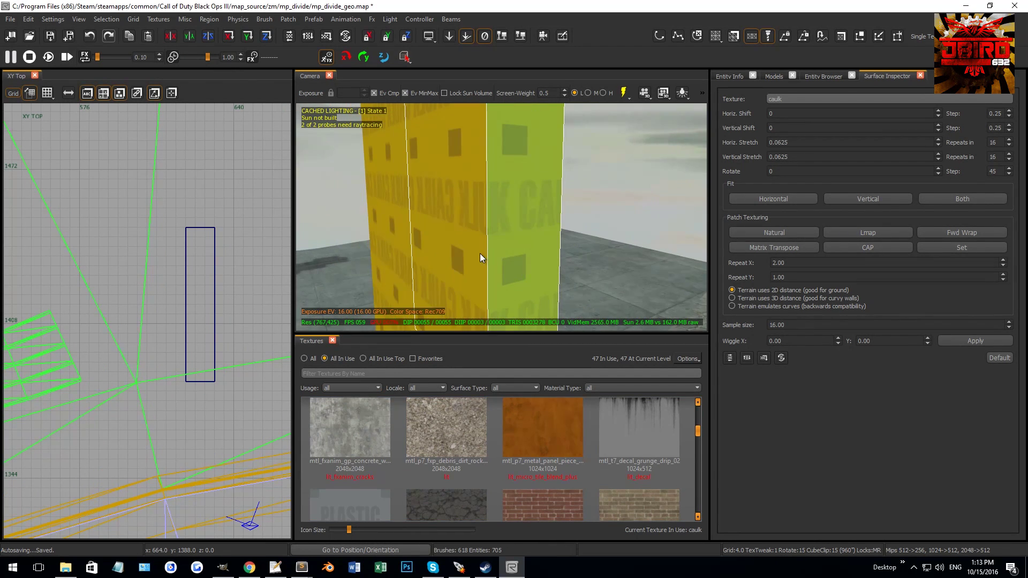
{"action": "left_click", "coordinate": [660, 503]}
{"action": "key", "text": "Escape"}
{"action": "right_click_drag", "start_coordinate": [509, 251], "coordinate": [549, 234]}
{"action": "left_click", "coordinate": [549, 234]}
Step: Select the curved steps and move them 56 units in the positive Y direction
{"action": "scroll", "coordinate": [186, 343], "scroll_direction": "down", "scroll_amount": 5}
{"action": "right_click_drag", "start_coordinate": [193, 349], "coordinate": [172, 352]}
{"action": "key", "text": "Escape"}
{"action": "left_click", "coordinate": [442, 278]}
{"action": "scroll", "coordinate": [147, 352], "scroll_direction": "down", "scroll_amount": 5}
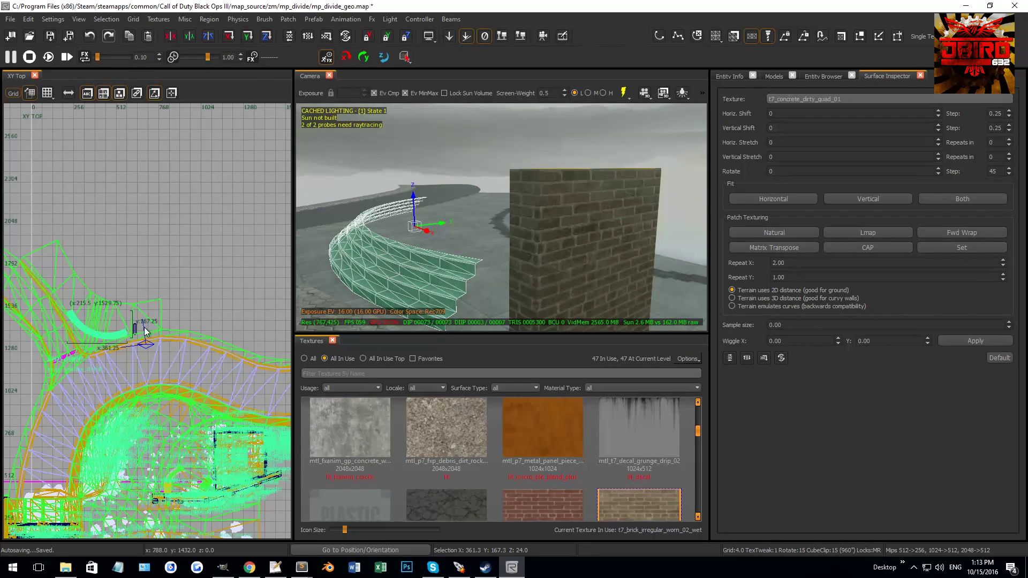
{"action": "scroll", "coordinate": [171, 327], "scroll_direction": "up", "scroll_amount": 5}
{"action": "left_click_drag", "start_coordinate": [145, 327], "coordinate": [150, 292]}
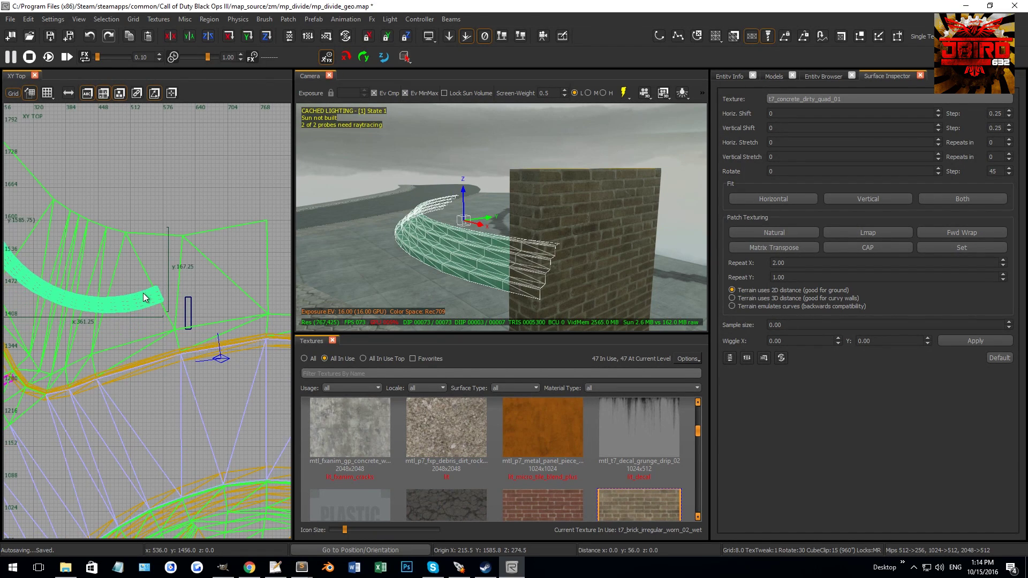
Step: Rotate the curved steps -24.4 degrees about the Z axis so their end edges line up with the grid
{"action": "scroll", "coordinate": [151, 294], "scroll_direction": "up", "scroll_amount": 2}
{"action": "scroll", "coordinate": [195, 318], "scroll_direction": "up", "scroll_amount": 6}
{"action": "key", "text": "3"}
{"action": "right_click_drag", "start_coordinate": [179, 309], "coordinate": [188, 330], "text": "alt"}
{"action": "scroll", "coordinate": [188, 330], "scroll_direction": "down", "scroll_amount": 2}
{"action": "right_click_drag", "start_coordinate": [113, 414], "coordinate": [168, 355]}
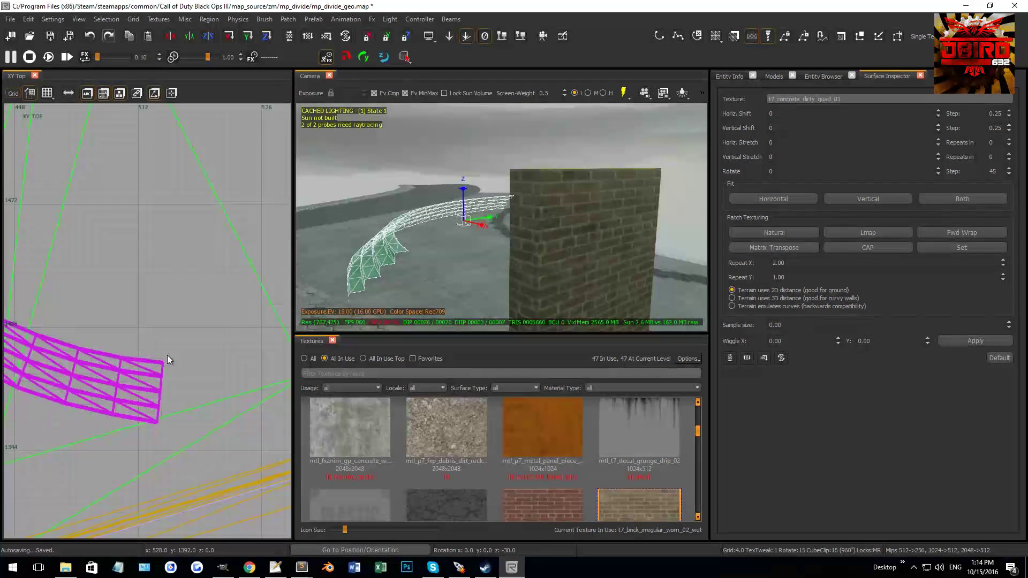
{"action": "scroll", "coordinate": [167, 355], "scroll_direction": "up", "scroll_amount": 3}
{"action": "key", "text": "2"}
{"action": "right_click_drag", "start_coordinate": [165, 394], "coordinate": [203, 360], "text": "alt"}
{"action": "scroll", "coordinate": [177, 384], "scroll_direction": "up", "scroll_amount": 2}
{"action": "key", "text": "1"}
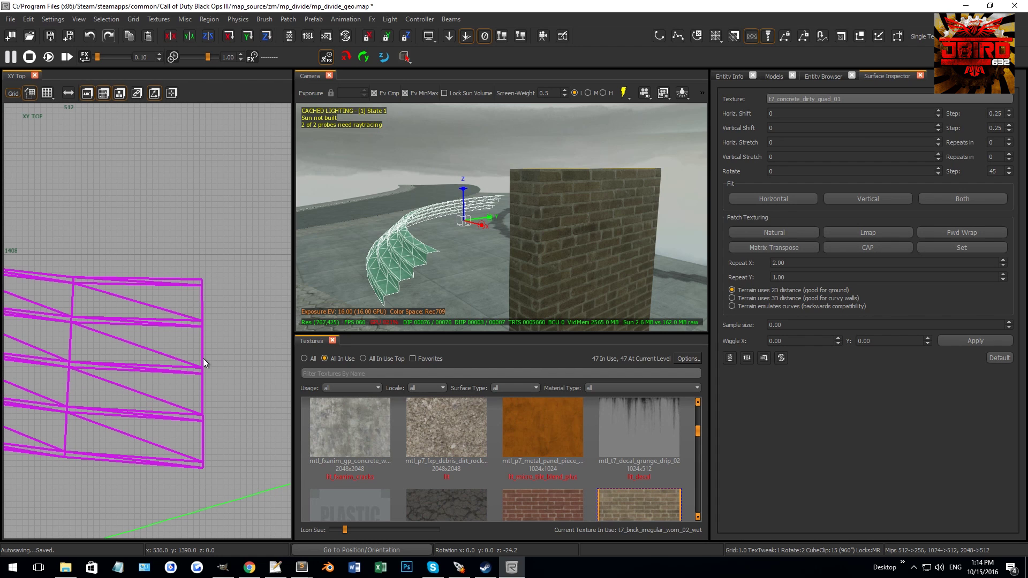
{"action": "scroll", "coordinate": [203, 363], "scroll_direction": "up", "scroll_amount": 1}
{"action": "scroll", "coordinate": [204, 366], "scroll_direction": "up", "scroll_amount": 1}
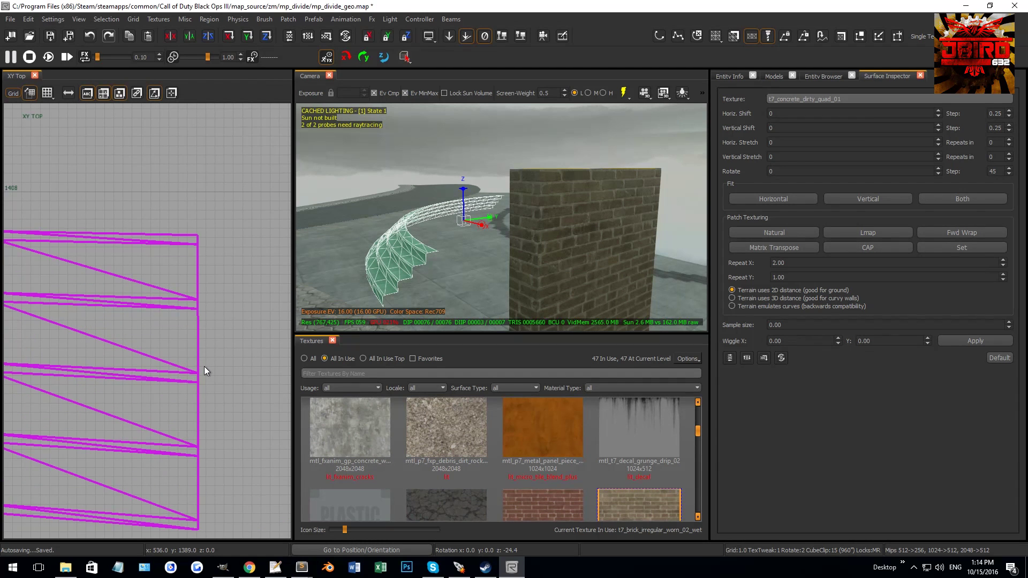
Step: Align the vertices along both end edges of the curved steps in vertex editing, and deselect the steps
{"action": "scroll", "coordinate": [204, 366], "scroll_direction": "down", "scroll_amount": 3}
{"action": "key", "text": "v"}
{"action": "scroll", "coordinate": [189, 321], "scroll_direction": "down", "scroll_amount": 1}
{"action": "left_click_drag", "start_coordinate": [168, 262], "coordinate": [242, 442]}
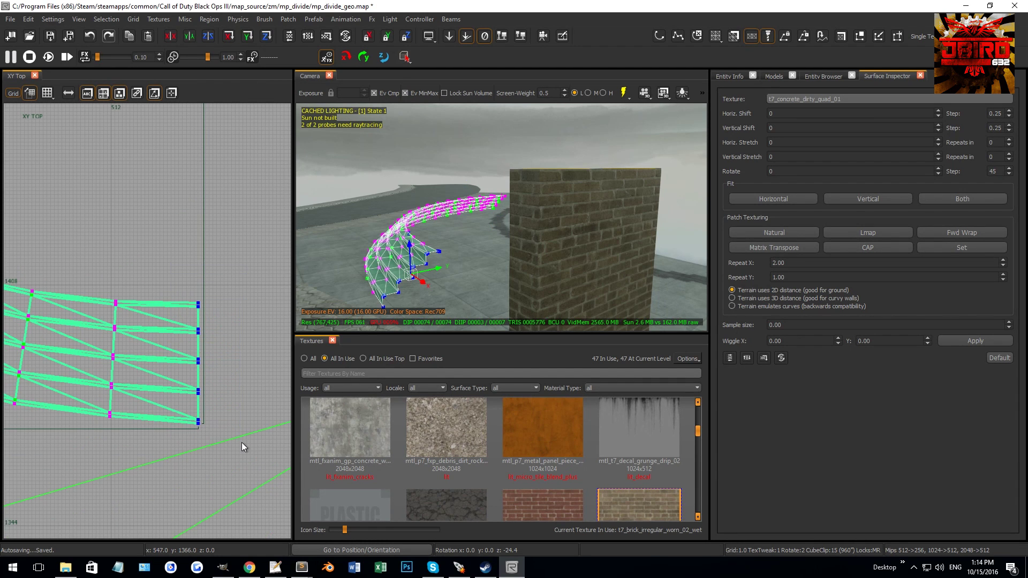
{"action": "scroll", "coordinate": [211, 408], "scroll_direction": "up", "scroll_amount": 3}
{"action": "scroll", "coordinate": [212, 393], "scroll_direction": "down", "scroll_amount": 12}
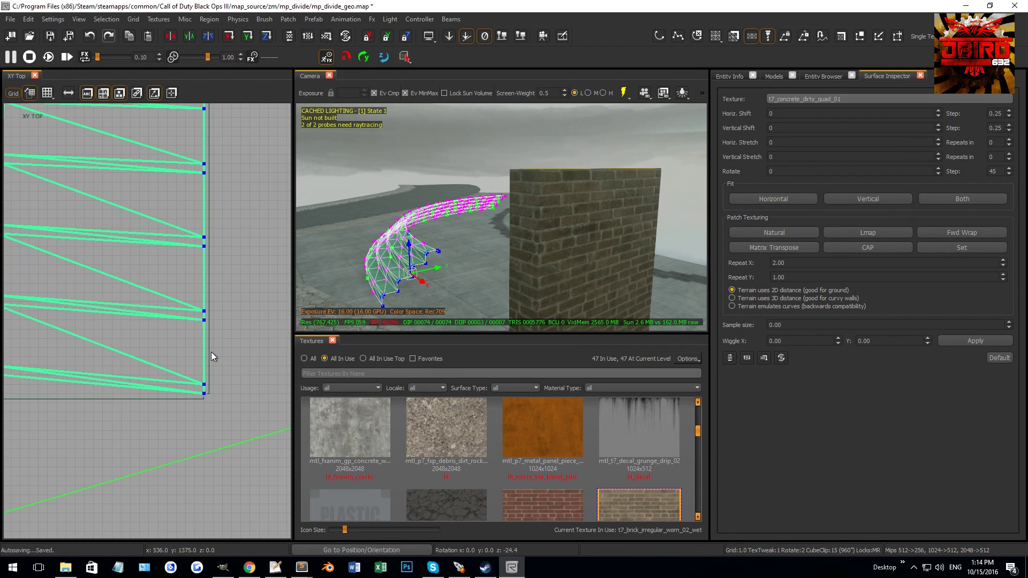
{"action": "right_click_drag", "start_coordinate": [121, 323], "coordinate": [107, 220]}
{"action": "scroll", "coordinate": [112, 214], "scroll_direction": "up", "scroll_amount": 8}
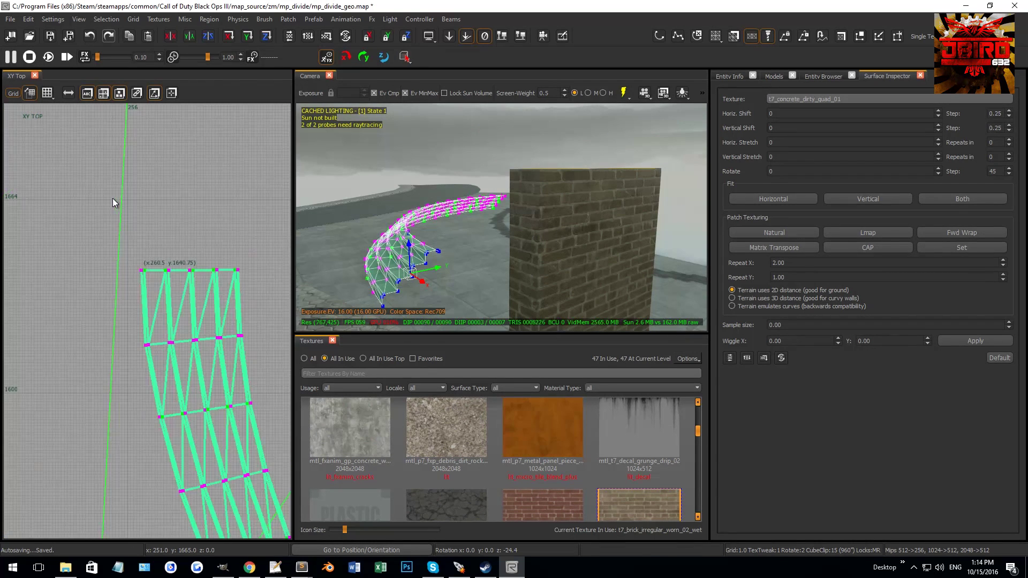
{"action": "left_click_drag", "start_coordinate": [266, 273], "coordinate": [56, 310]}
{"action": "scroll", "coordinate": [149, 293], "scroll_direction": "down", "scroll_amount": 10}
{"action": "right_click_drag", "start_coordinate": [190, 335], "coordinate": [114, 316]}
{"action": "key", "text": "v"}
{"action": "key", "text": "Escape"}
Step: Reselect the curved steps and move them to origin x 261, y 1689
{"action": "right_click_drag", "start_coordinate": [498, 205], "coordinate": [477, 211]}
{"action": "scroll", "coordinate": [204, 312], "scroll_direction": "down", "scroll_amount": 2}
{"action": "scroll", "coordinate": [204, 348], "scroll_direction": "up", "scroll_amount": 2}
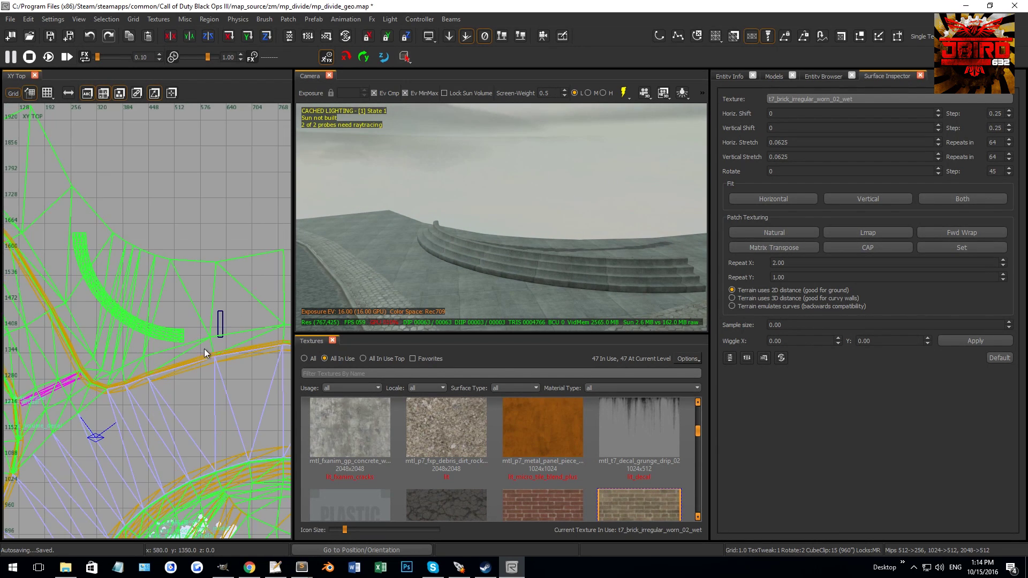
{"action": "left_click", "coordinate": [521, 268], "text": "shift"}
{"action": "scroll", "coordinate": [169, 339], "scroll_direction": "up", "scroll_amount": 1}
{"action": "left_click_drag", "start_coordinate": [188, 320], "coordinate": [89, 320]}
{"action": "key", "text": "6"}
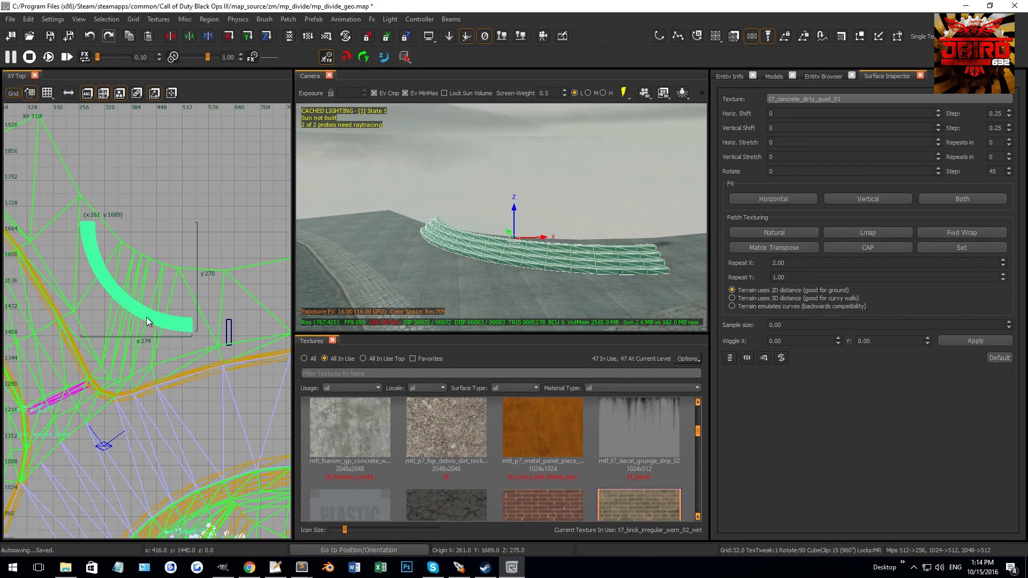
Step: Place the brick block against the end of the curved steps at x 535 and shorten it to 32 units
{"action": "mouse_move", "coordinate": [515, 274]}
{"action": "right_mouse_down"}
{"action": "mouse_move", "coordinate": [558, 281]}
{"action": "mouse_move", "coordinate": [637, 224]}
{"action": "right_mouse_up"}
{"action": "left_click", "coordinate": [637, 223]}
{"action": "scroll", "coordinate": [242, 330], "scroll_direction": "up", "scroll_amount": 5}
{"action": "mouse_move", "coordinate": [256, 342]}
{"action": "left_mouse_down"}
{"action": "mouse_move", "coordinate": [127, 301]}
{"action": "mouse_move", "coordinate": [117, 308]}
{"action": "mouse_move", "coordinate": [210, 313]}
{"action": "mouse_move", "coordinate": [211, 323]}
{"action": "left_mouse_up"}
{"action": "scroll", "coordinate": [172, 310], "scroll_direction": "up", "scroll_amount": 3}
{"action": "scroll", "coordinate": [212, 327], "scroll_direction": "down", "scroll_amount": 5}
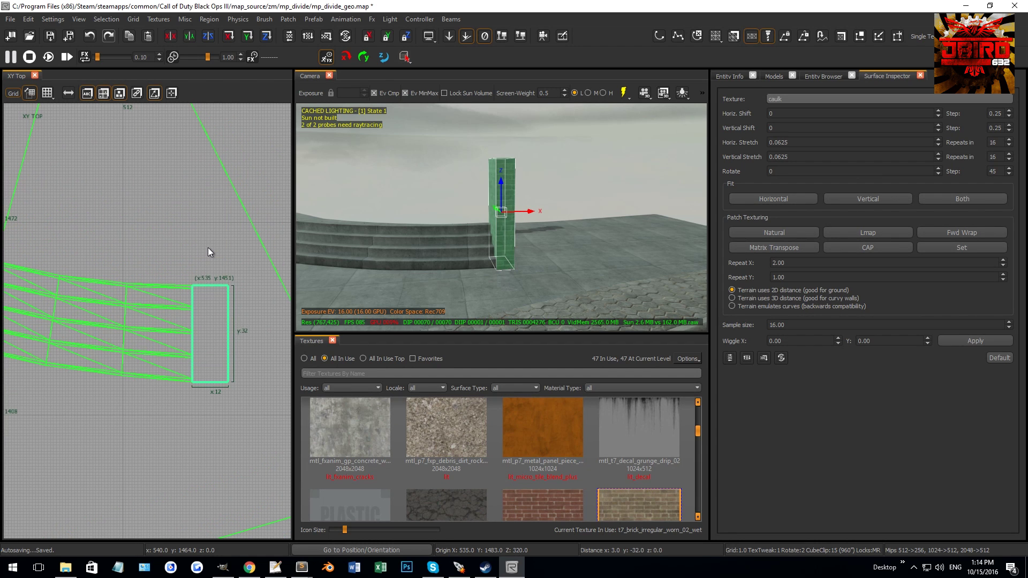
Step: Resize the brick block's thickness to 10 units, keeping its inner side against the steps
{"action": "scroll", "coordinate": [197, 280], "scroll_direction": "up", "scroll_amount": 3}
{"action": "scroll", "coordinate": [217, 286], "scroll_direction": "down", "scroll_amount": 2}
{"action": "left_click_drag", "start_coordinate": [220, 291], "coordinate": [244, 339]}
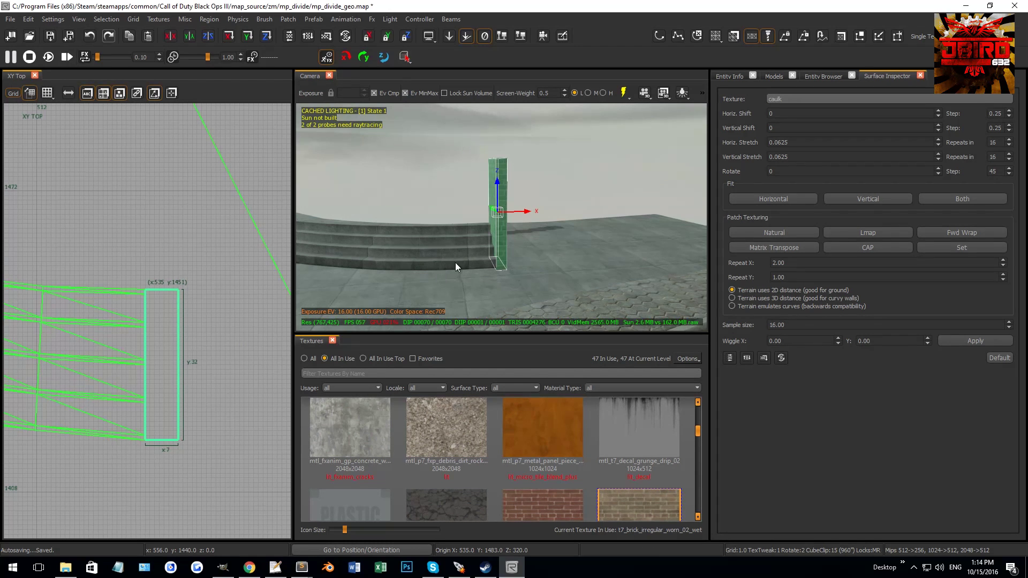
{"action": "left_click_drag", "start_coordinate": [191, 395], "coordinate": [204, 391]}
Step: Lower the brick pillar's top to z 300 in the front view, making it 51 units high
{"action": "key", "text": "ctrl+Tab"}
{"action": "key", "text": "ctrl+Tab"}
{"action": "key", "text": "ctrl+Tab"}
{"action": "key", "text": "ctrl+Tab"}
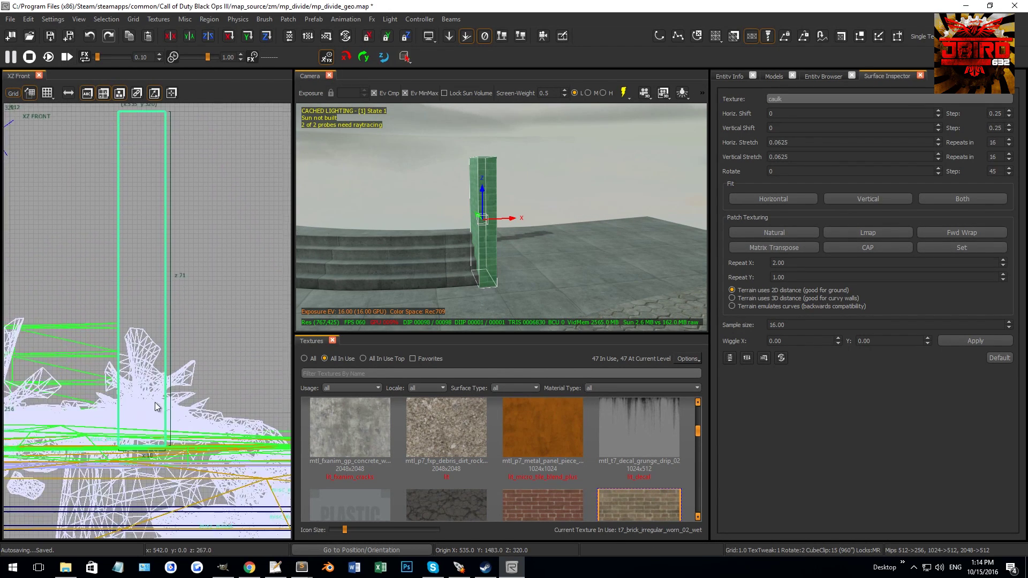
{"action": "scroll", "coordinate": [134, 418], "scroll_direction": "up", "scroll_amount": 3}
{"action": "key", "text": "x"}
{"action": "left_click", "coordinate": [128, 430]}
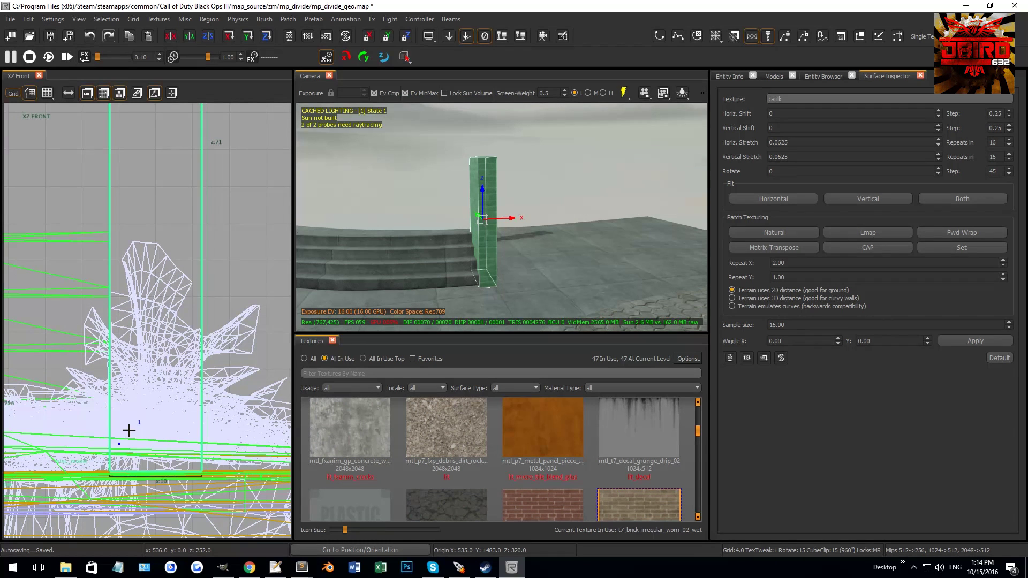
{"action": "scroll", "coordinate": [128, 384], "scroll_direction": "down", "scroll_amount": 3}
{"action": "left_click_drag", "start_coordinate": [132, 165], "coordinate": [134, 241]}
Step: Split the pillar horizontally with the clipper at about z 292 and z 256 into cap, shaft and base
{"action": "scroll", "coordinate": [117, 294], "scroll_direction": "up", "scroll_amount": 1}
{"action": "left_click", "coordinate": [124, 293]}
{"action": "key", "text": "Return"}
{"action": "scroll", "coordinate": [224, 438], "scroll_direction": "up", "scroll_amount": 1}
{"action": "mouse_move", "coordinate": [224, 438]}
{"action": "right_mouse_down"}
{"action": "mouse_move", "coordinate": [208, 429]}
{"action": "mouse_move", "coordinate": [211, 407]}
{"action": "right_mouse_up"}
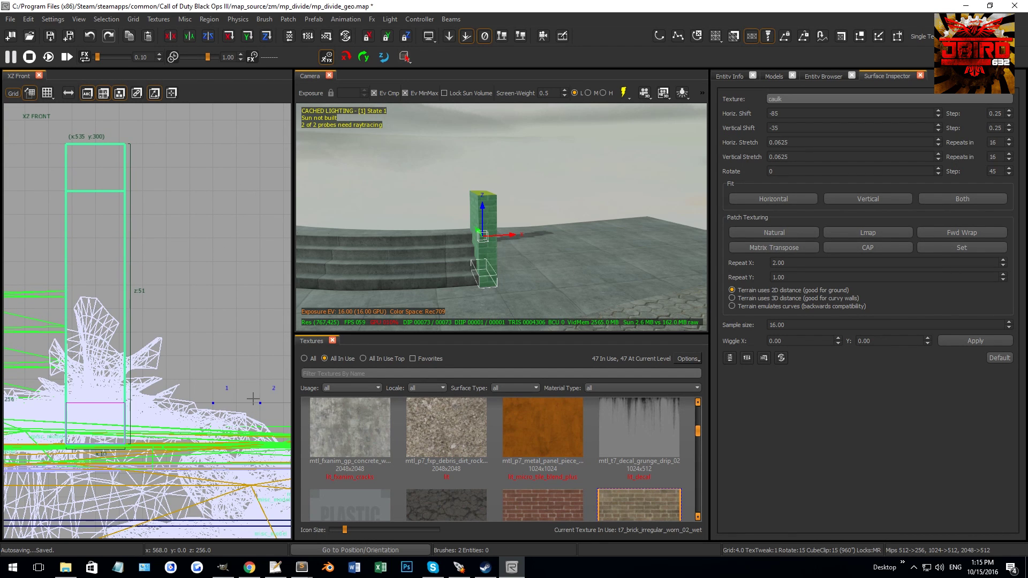
Step: Select the pillar's shaft and cut a 1-unit diagonal piece at its front corner farthest from the steps
{"action": "left_click", "coordinate": [491, 256], "text": "shift"}
{"action": "key", "text": "ctrl+Tab"}
{"action": "key", "text": "ctrl+Tab"}
{"action": "scroll", "coordinate": [148, 375], "scroll_direction": "up", "scroll_amount": 2}
{"action": "scroll", "coordinate": [198, 437], "scroll_direction": "up", "scroll_amount": 2}
{"action": "key", "text": "grave"}
{"action": "scroll", "coordinate": [181, 436], "scroll_direction": "up", "scroll_amount": 2}
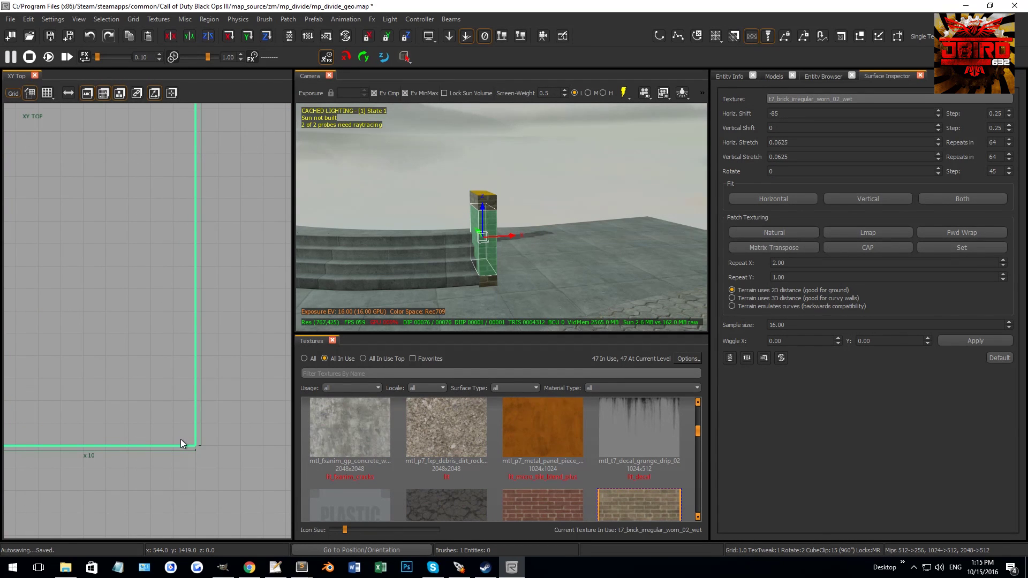
{"action": "scroll", "coordinate": [184, 429], "scroll_direction": "down", "scroll_amount": 3}
{"action": "scroll", "coordinate": [90, 435], "scroll_direction": "up", "scroll_amount": 2}
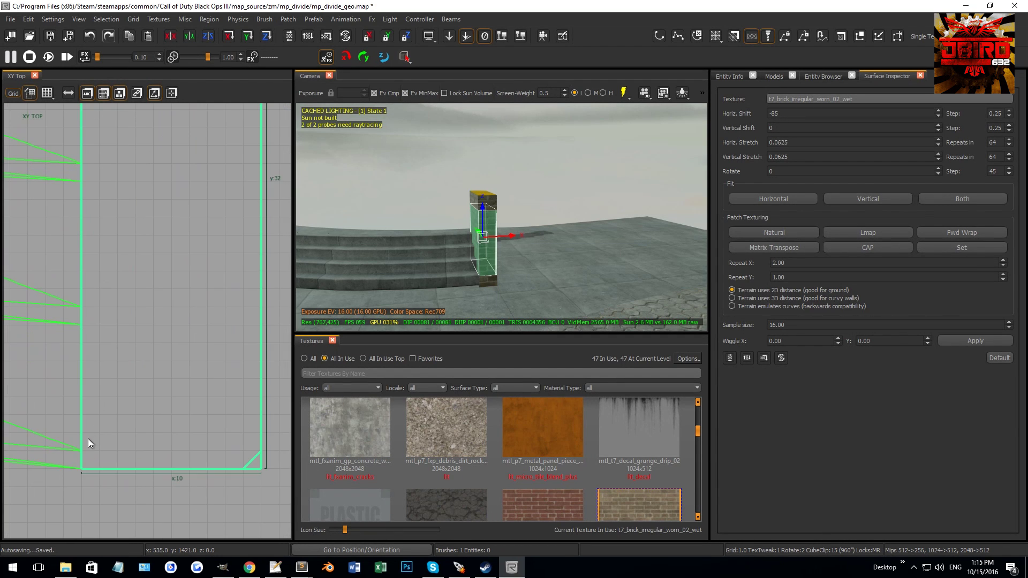
Step: Split a matching 1-unit diagonal piece off the shaft's front corner beside the steps, and check its front face
{"action": "left_click", "coordinate": [98, 466]}
{"action": "key", "text": "shift+Return"}
{"action": "scroll", "coordinate": [450, 174], "scroll_direction": "up", "scroll_amount": 2}
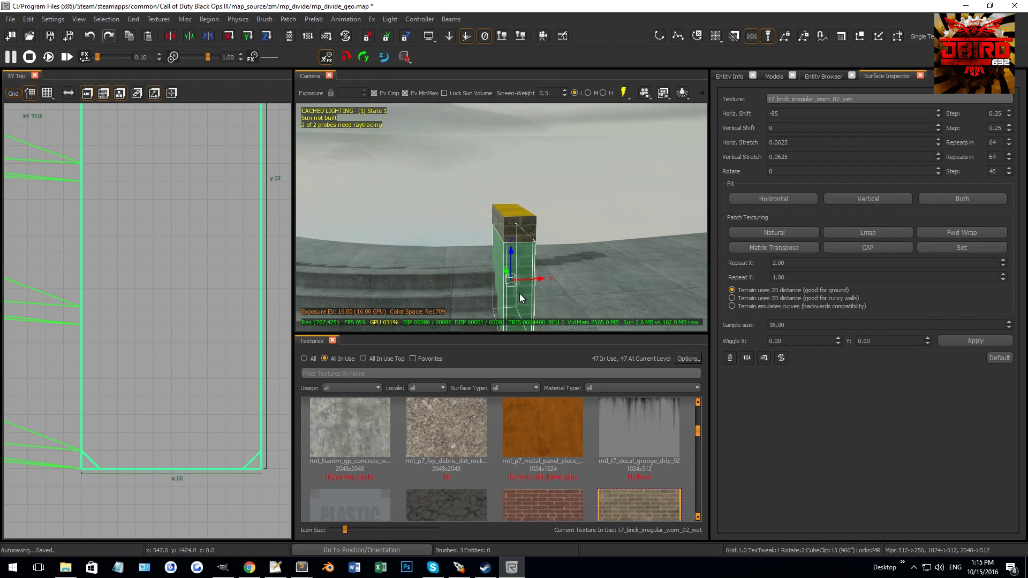
{"action": "left_click", "coordinate": [518, 294], "text": "shift"}
{"action": "key", "text": "Escape"}
{"action": "left_click", "coordinate": [512, 291], "text": "ctrl+shift"}
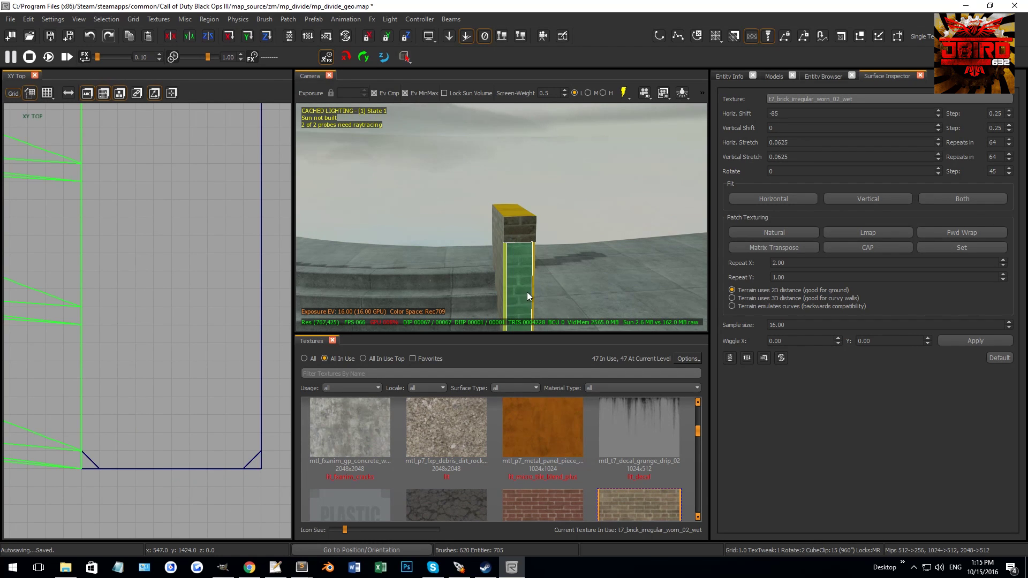
{"action": "left_click", "coordinate": [522, 295], "text": "ctrl+shift"}
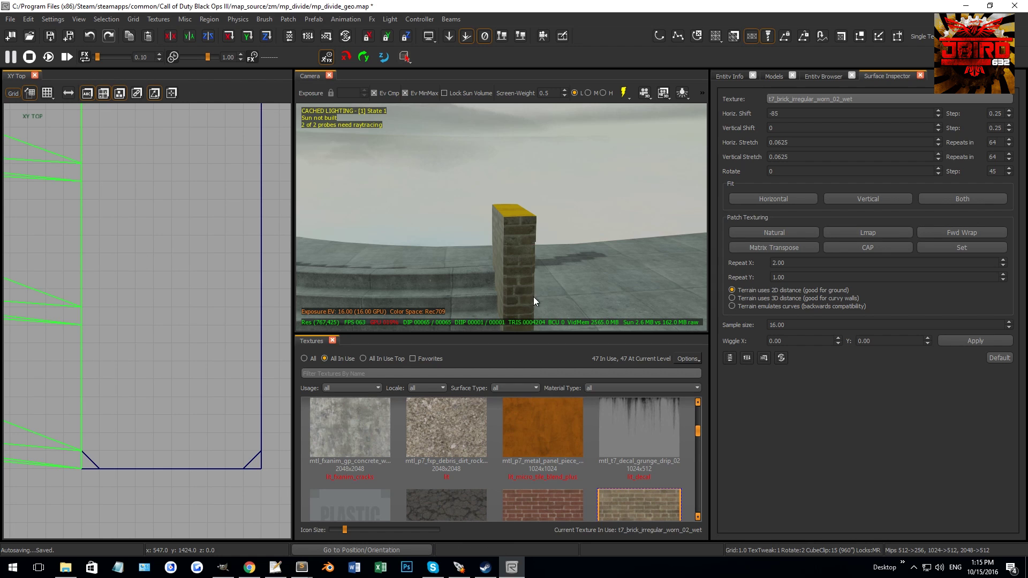
Step: Widen the pillar's cap to 13 units so it overhangs the shaft by 1 unit outward and 2 units toward the steps
{"action": "right_click_drag", "start_coordinate": [534, 288], "coordinate": [534, 262]}
{"action": "left_click", "coordinate": [533, 262], "text": "shift"}
{"action": "scroll", "coordinate": [202, 339], "scroll_direction": "down", "scroll_amount": 4}
{"action": "right_click_drag", "start_coordinate": [243, 324], "coordinate": [222, 340]}
{"action": "left_click_drag", "start_coordinate": [222, 347], "coordinate": [227, 347]}
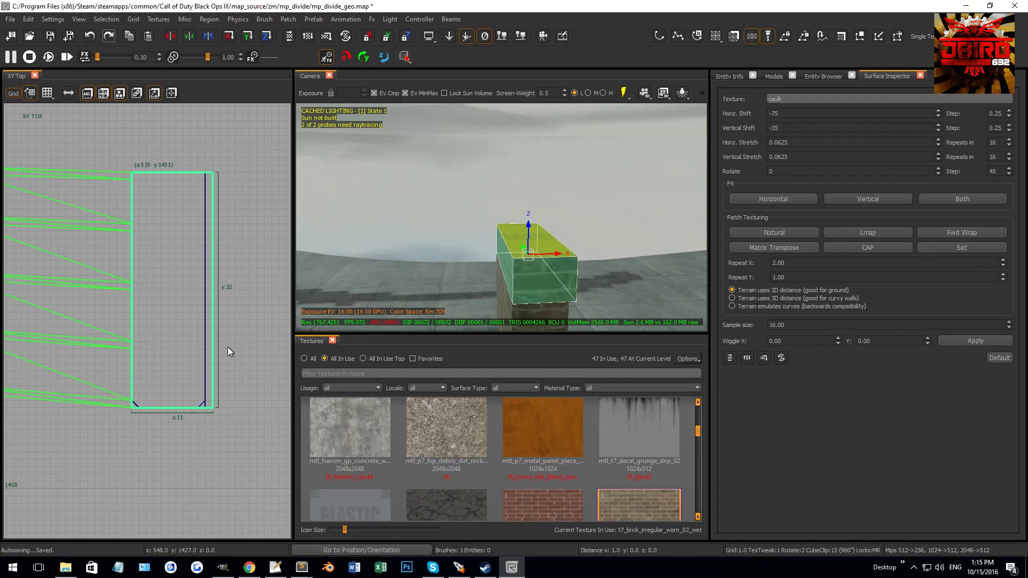
{"action": "left_click_drag", "start_coordinate": [101, 335], "coordinate": [89, 336]}
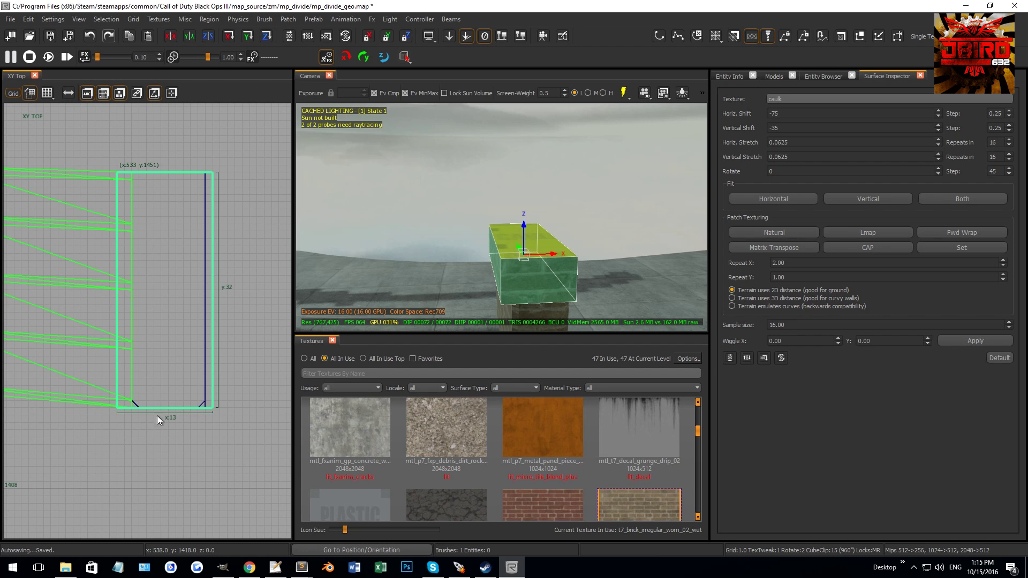
Step: Enlarge the pillar's cap to 14 by 34 units and split a 1-unit diagonal piece off its front corner beside the steps
{"action": "left_click_drag", "start_coordinate": [156, 415], "coordinate": [156, 436]}
{"action": "left_click_drag", "start_coordinate": [216, 386], "coordinate": [227, 387]}
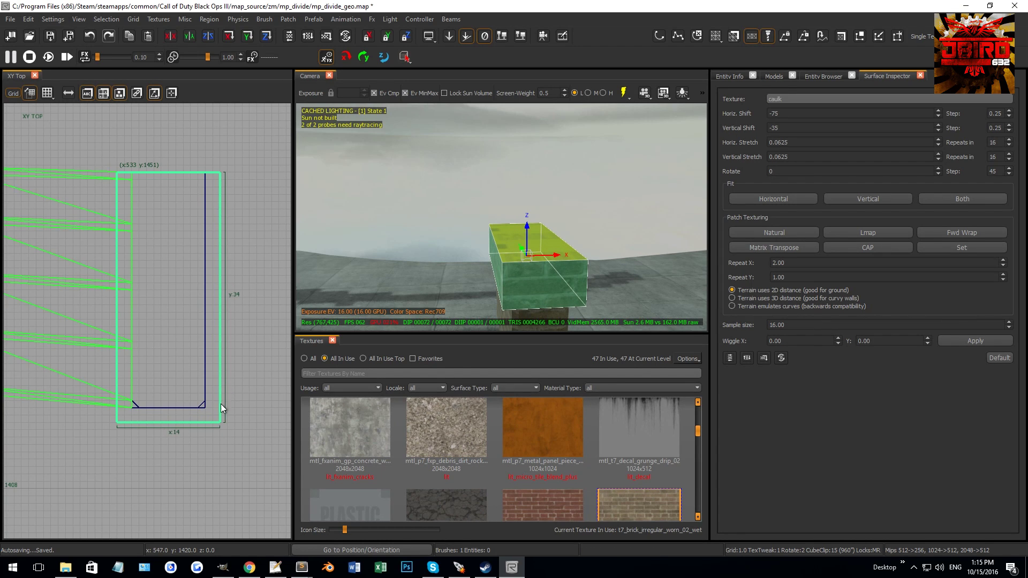
{"action": "scroll", "coordinate": [219, 417], "scroll_direction": "up", "scroll_amount": 3}
{"action": "right_click_drag", "start_coordinate": [224, 409], "coordinate": [89, 403]}
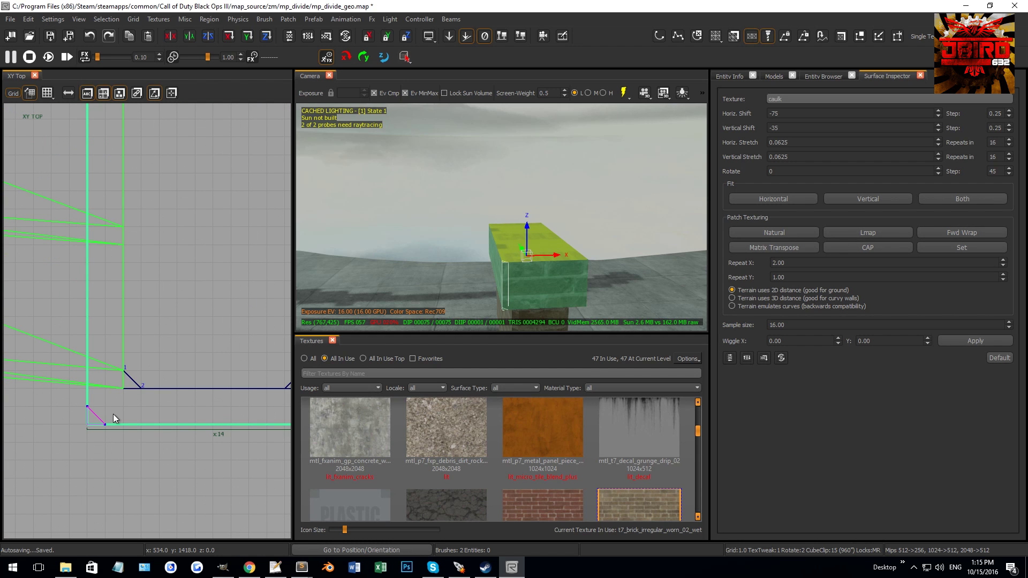
{"action": "key", "text": "Escape"}
Step: Split 1-unit diagonal pieces off the cap's two long top edges in the front view
{"action": "left_click", "coordinate": [551, 267]}
{"action": "key", "text": "ctrl+Tab"}
{"action": "scroll", "coordinate": [190, 298], "scroll_direction": "up", "scroll_amount": 3}
{"action": "left_click", "coordinate": [220, 307]}
{"action": "key", "text": "shift+Return"}
{"action": "right_click_drag", "start_coordinate": [207, 313], "coordinate": [249, 304]}
{"action": "left_click", "coordinate": [62, 292]}
{"action": "left_click", "coordinate": [76, 284]}
{"action": "key", "text": "shift+Return"}
Step: Split a 1-unit diagonal piece off the cap's front top edge and delete the cut-off bevel pieces
{"action": "key", "text": "ctrl+Tab"}
{"action": "scroll", "coordinate": [86, 292], "scroll_direction": "down", "scroll_amount": 1}
{"action": "scroll", "coordinate": [57, 295], "scroll_direction": "up", "scroll_amount": 1}
{"action": "left_click", "coordinate": [33, 314]}
{"action": "left_click", "coordinate": [46, 306]}
{"action": "key", "text": "shift+Return"}
{"action": "left_click", "coordinate": [549, 279], "text": "shift"}
{"action": "key", "text": "BackSpace"}
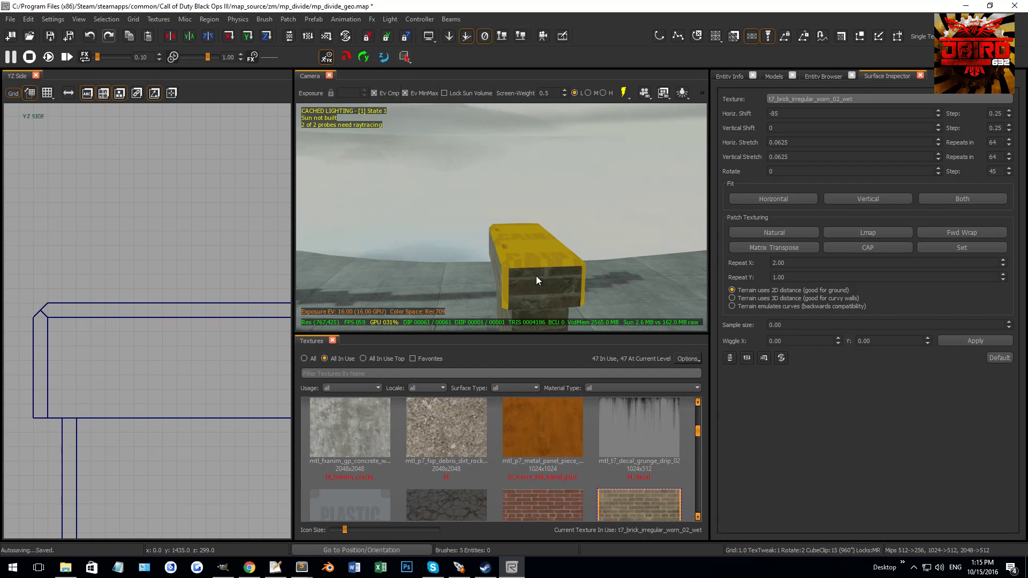
Step: Apply the t7_street_concrete_curb_01a texture to the whole bevelled cap
{"action": "left_click", "coordinate": [536, 276], "text": "shift"}
{"action": "scroll", "coordinate": [492, 428], "scroll_direction": "down", "scroll_amount": 4}
{"action": "scroll", "coordinate": [490, 429], "scroll_direction": "down", "scroll_amount": 6}
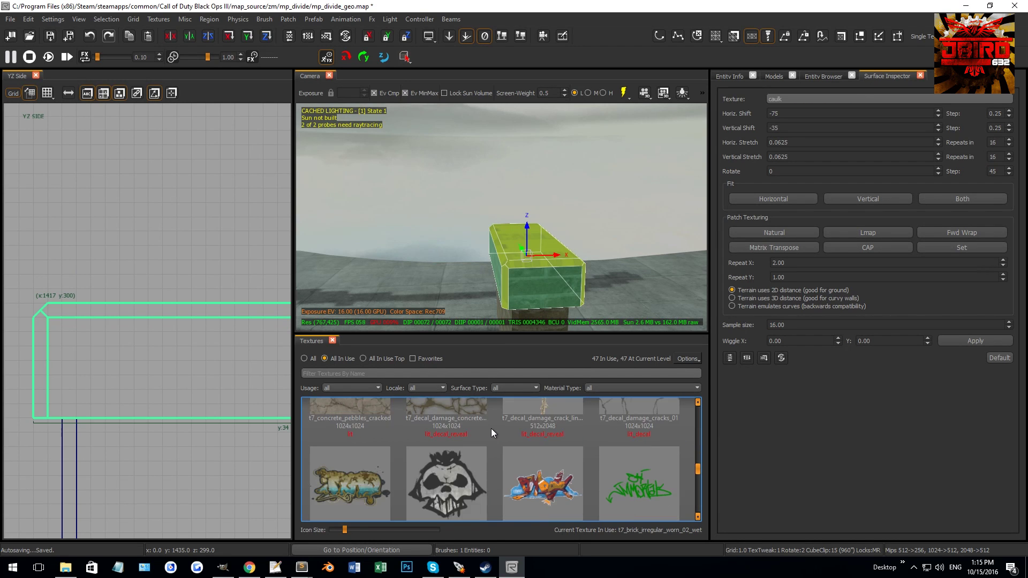
{"action": "left_click", "coordinate": [531, 445]}
{"action": "key", "text": "Escape"}
Step: Rotate the curb texture on the cap's top face by 90 degrees and nudge it to horizontal shift 2, vertical shift 4
{"action": "right_click_drag", "start_coordinate": [485, 273], "coordinate": [522, 236]}
{"action": "left_click", "coordinate": [511, 227], "text": "ctrl+shift"}
{"action": "left_click_drag", "start_coordinate": [781, 172], "coordinate": [713, 183]}
{"action": "type", "text": "90"}
{"action": "key", "text": "Return"}
{"action": "mouse_move", "coordinate": [560, 244]}
{"action": "right_mouse_down"}
{"action": "mouse_move", "coordinate": [584, 247]}
{"action": "mouse_move", "coordinate": [516, 243]}
{"action": "mouse_move", "coordinate": [552, 237]}
{"action": "right_mouse_up"}
{"action": "key", "text": "shift+Up"}
{"action": "key", "text": "shift+Up"}
{"action": "key", "text": "shift+Up"}
{"action": "key", "text": "shift+Up"}
{"action": "key", "text": "shift+Right"}
{"action": "key", "text": "shift+Right"}
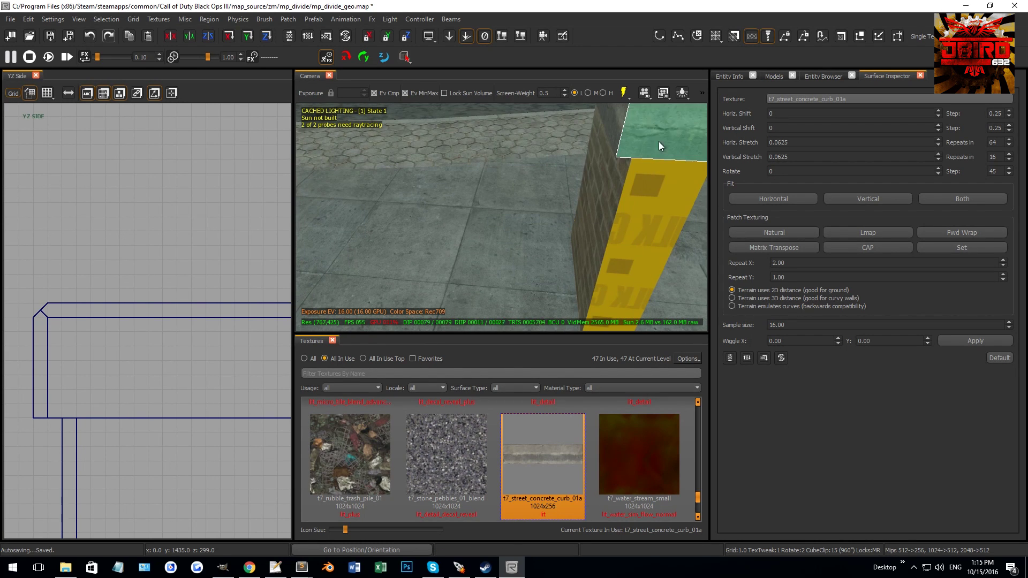
Step: Apply the caulk texture to the cap's back end face, sampling it from the shaft's back face
{"action": "left_click", "coordinate": [659, 142], "text": "ctrl+shift"}
{"action": "middle_click", "coordinate": [640, 201]}
{"action": "key", "text": "Escape"}
Step: Delete the pillar's old base and place a copy of the concrete cap at the foot of the shaft
{"action": "right_click_drag", "start_coordinate": [640, 200], "coordinate": [593, 200]}
{"action": "left_click", "coordinate": [605, 301], "text": "shift"}
{"action": "key", "text": "BackSpace"}
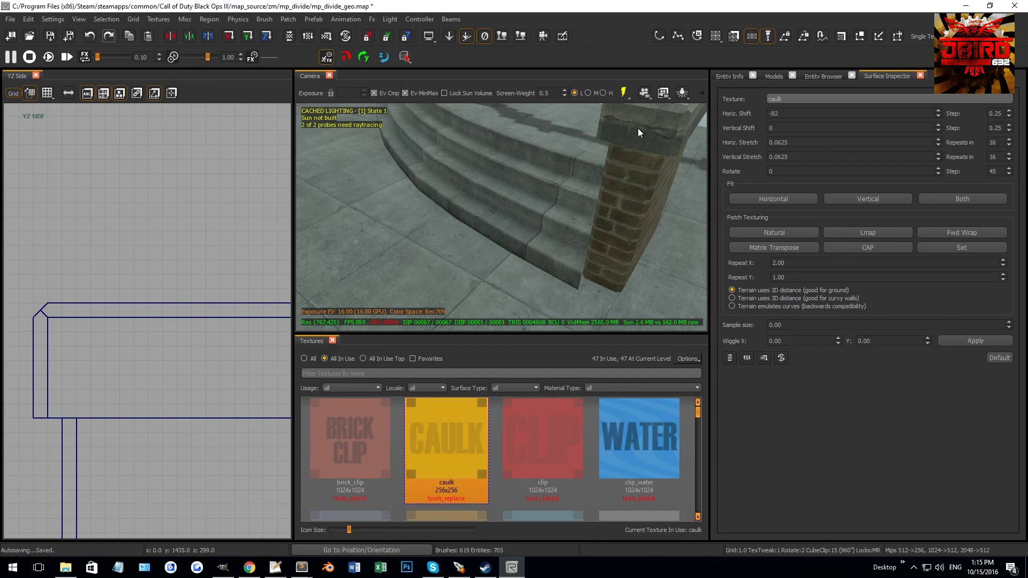
{"action": "left_click", "coordinate": [637, 128], "text": "shift"}
{"action": "key", "text": "ctrl+Tab"}
{"action": "key", "text": "ctrl+Tab"}
{"action": "key", "text": "ctrl+Tab"}
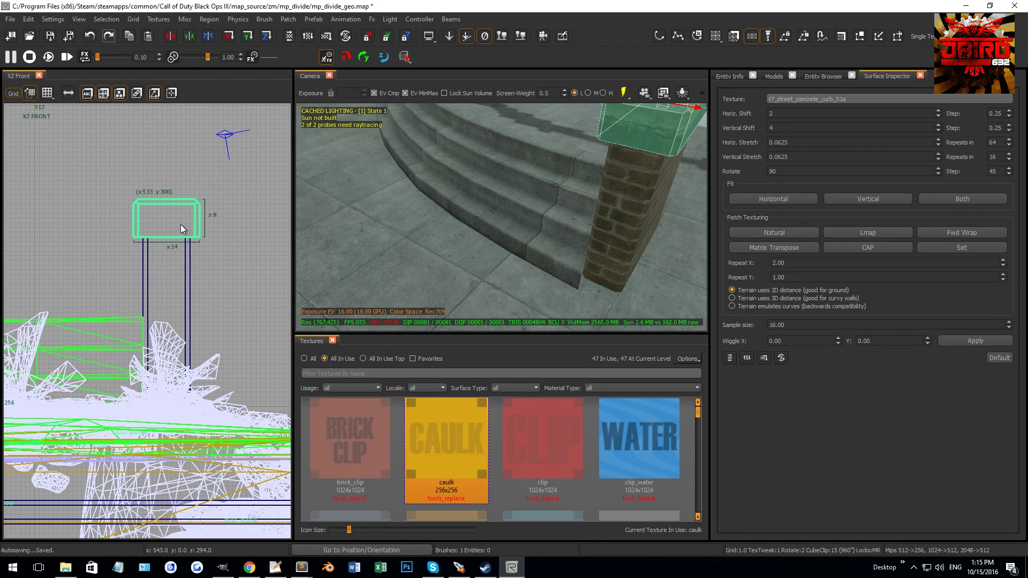
{"action": "left_click_drag", "start_coordinate": [181, 224], "coordinate": [183, 407]}
Step: Lower the copied base beneath the brick shaft and raise its bottom to make it flatter
{"action": "right_click_drag", "start_coordinate": [515, 262], "coordinate": [519, 259]}
{"action": "left_click", "coordinate": [539, 260], "text": "shift"}
{"action": "left_click", "coordinate": [539, 259], "text": "shift"}
{"action": "left_click", "coordinate": [502, 175], "text": "shift"}
{"action": "scroll", "coordinate": [231, 341], "scroll_direction": "up", "scroll_amount": 4}
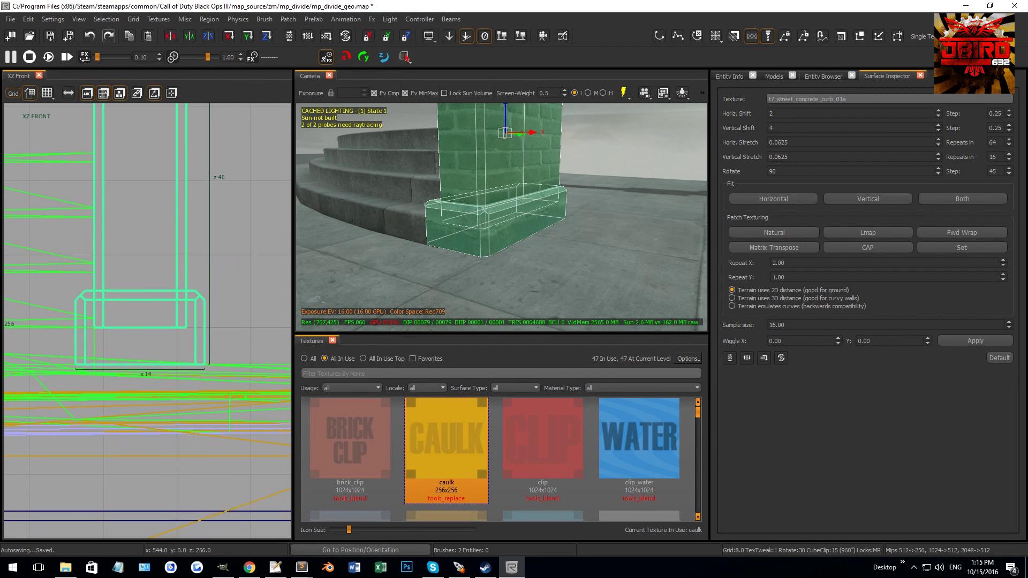
{"action": "left_click", "coordinate": [616, 253], "text": "shift"}
{"action": "left_click", "coordinate": [615, 252], "text": "shift"}
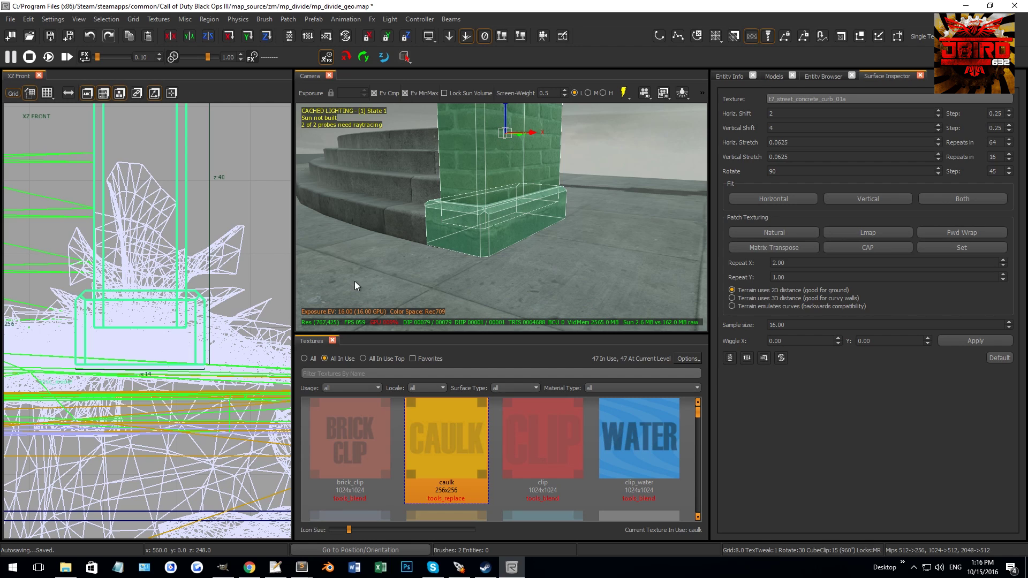
{"action": "left_click", "coordinate": [472, 165], "text": "shift"}
{"action": "scroll", "coordinate": [146, 325], "scroll_direction": "up", "scroll_amount": 3}
{"action": "key", "text": "2"}
{"action": "left_click_drag", "start_coordinate": [153, 335], "coordinate": [150, 377]}
{"action": "left_click", "coordinate": [477, 184], "text": "shift"}
{"action": "left_click", "coordinate": [479, 185], "text": "shift"}
{"action": "left_click_drag", "start_coordinate": [155, 476], "coordinate": [173, 450]}
{"action": "key", "text": "Escape"}
Step: Reduce the cap's height to 6 units by lowering its top to z 298
{"action": "mouse_move", "coordinate": [504, 214]}
{"action": "right_mouse_down"}
{"action": "mouse_move", "coordinate": [522, 212]}
{"action": "mouse_move", "coordinate": [452, 194]}
{"action": "right_mouse_up"}
{"action": "left_click", "coordinate": [452, 194]}
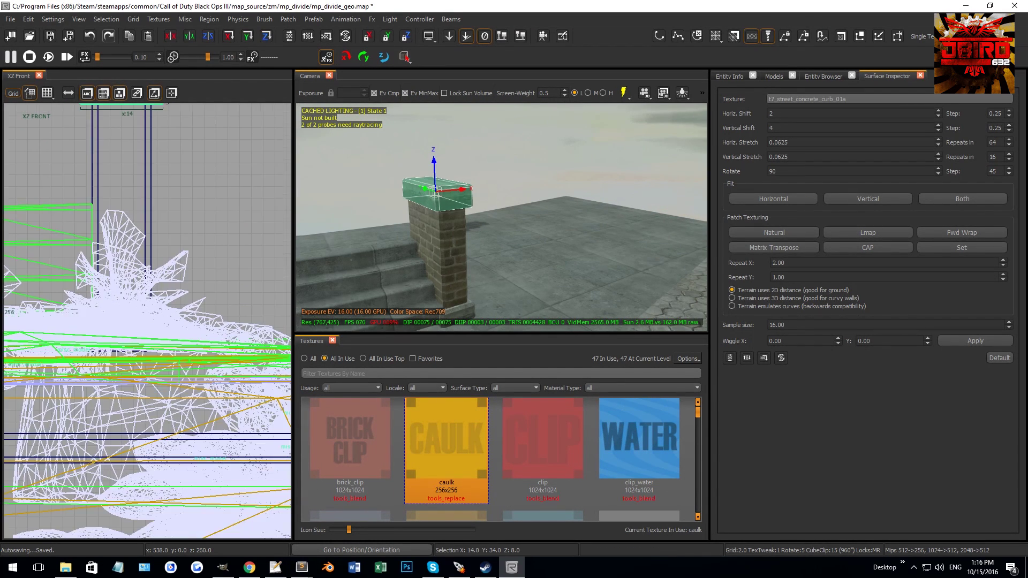
{"action": "left_click_drag", "start_coordinate": [166, 196], "coordinate": [170, 208]}
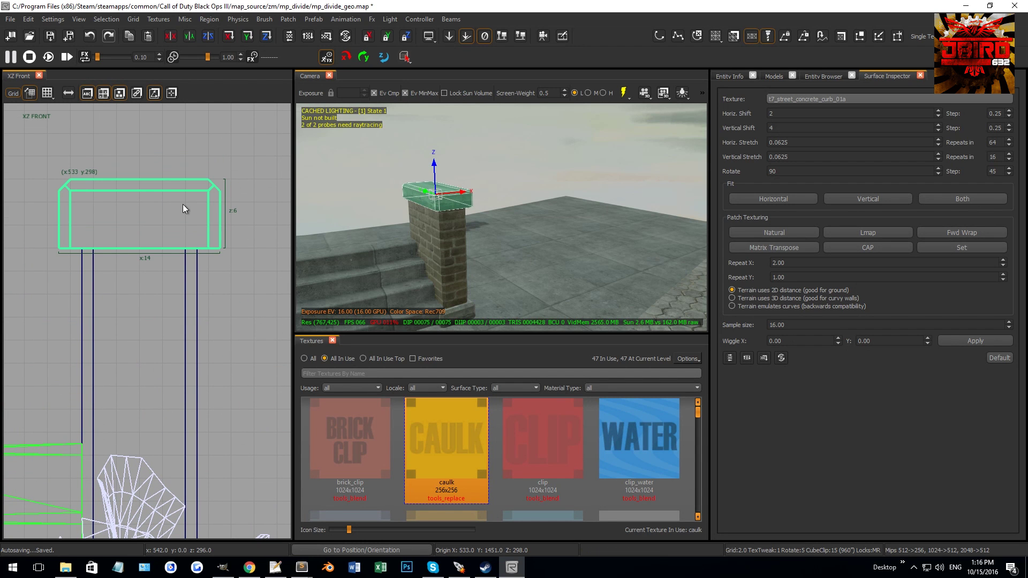
{"action": "scroll", "coordinate": [438, 207], "scroll_direction": "up", "scroll_amount": 3}
{"action": "mouse_move", "coordinate": [438, 208]}
{"action": "right_mouse_down"}
{"action": "mouse_move", "coordinate": [441, 195]}
{"action": "mouse_move", "coordinate": [450, 205]}
{"action": "right_mouse_up"}
{"action": "key", "text": "Escape"}
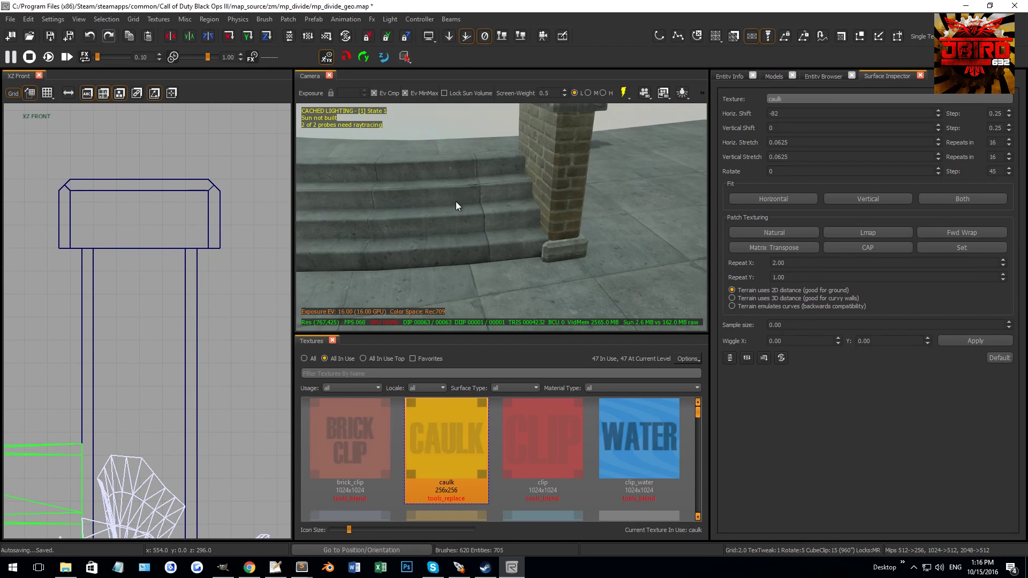
Step: Select the pillar's cap, shaft and base together and extend them backward to a length of 42 units
{"action": "left_click", "coordinate": [564, 249], "text": "shift"}
{"action": "right_click_drag", "start_coordinate": [550, 228], "coordinate": [515, 258]}
{"action": "key", "text": "Escape"}
{"action": "left_click", "coordinate": [509, 253], "text": "shift"}
{"action": "left_click", "coordinate": [517, 260], "text": "shift"}
{"action": "left_click", "coordinate": [534, 293], "text": "shift"}
{"action": "scroll", "coordinate": [153, 300], "scroll_direction": "down", "scroll_amount": 5}
{"action": "key", "text": "ctrl+Tab"}
{"action": "key", "text": "ctrl+Tab"}
{"action": "scroll", "coordinate": [154, 297], "scroll_direction": "down", "scroll_amount": 3}
{"action": "mouse_move", "coordinate": [155, 297]}
{"action": "right_mouse_down"}
{"action": "mouse_move", "coordinate": [152, 287]}
{"action": "mouse_move", "coordinate": [152, 305]}
{"action": "right_mouse_up"}
{"action": "mouse_move", "coordinate": [487, 213]}
{"action": "right_mouse_down"}
{"action": "mouse_move", "coordinate": [470, 202]}
{"action": "mouse_move", "coordinate": [402, 213]}
{"action": "right_mouse_up"}
{"action": "scroll", "coordinate": [133, 284], "scroll_direction": "up", "scroll_amount": 3}
{"action": "key", "text": "]"}
{"action": "left_click_drag", "start_coordinate": [145, 288], "coordinate": [148, 263]}
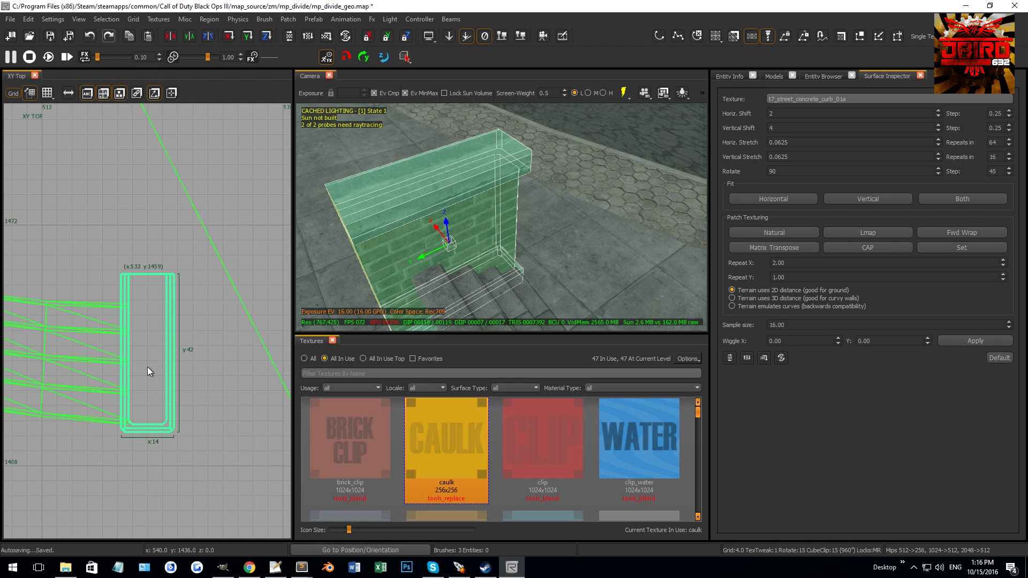
Step: Duplicate the complete wall section and rotate the copy 90 degrees in the top view
{"action": "key", "text": "space"}
{"action": "key", "text": "4"}
{"action": "key", "text": "r"}
{"action": "left_click_drag", "start_coordinate": [144, 369], "coordinate": [155, 354]}
{"action": "key", "text": "r"}
Step: Move the rotated copy to the back end of the original section so the two form an L-shaped corner
{"action": "mouse_move", "coordinate": [95, 370]}
{"action": "left_mouse_down"}
{"action": "mouse_move", "coordinate": [111, 327]}
{"action": "mouse_move", "coordinate": [155, 298]}
{"action": "mouse_move", "coordinate": [126, 315]}
{"action": "left_mouse_up"}
{"action": "scroll", "coordinate": [127, 271], "scroll_direction": "up", "scroll_amount": 6}
{"action": "key", "text": "1"}
{"action": "scroll", "coordinate": [128, 315], "scroll_direction": "down", "scroll_amount": 3}
{"action": "key", "text": "4"}
{"action": "left_click_drag", "start_coordinate": [133, 388], "coordinate": [134, 349]}
{"action": "scroll", "coordinate": [134, 349], "scroll_direction": "up", "scroll_amount": 2}
{"action": "key", "text": "Escape"}
Step: Extend the original section's cap, shaft and base backward by 4 units to y 1463, flush with the rotated copy
{"action": "left_click", "coordinate": [440, 204], "text": "shift"}
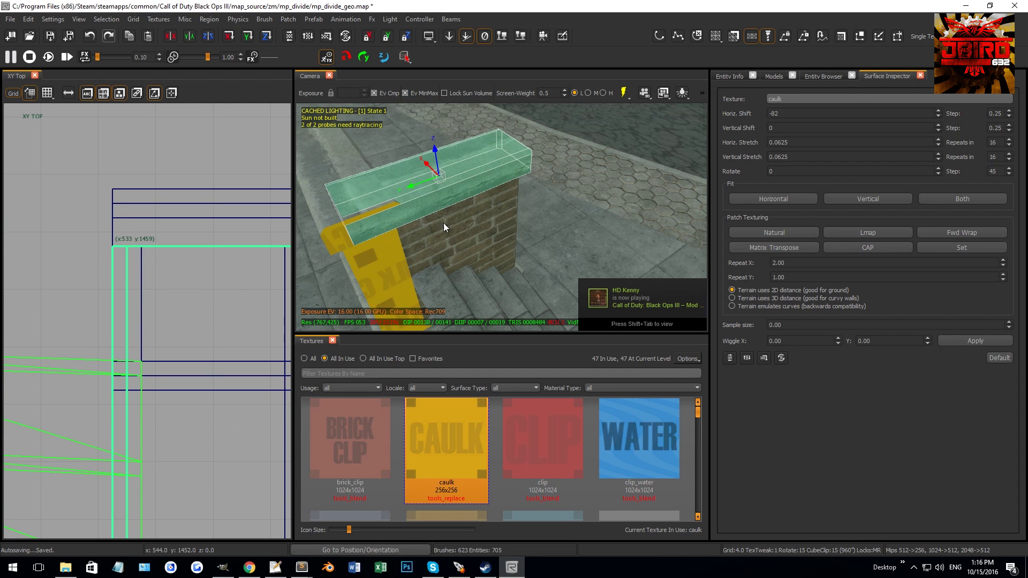
{"action": "left_click", "coordinate": [445, 224], "text": "shift"}
{"action": "right_click_drag", "start_coordinate": [451, 245], "coordinate": [374, 245]}
{"action": "right_click_drag", "start_coordinate": [586, 196], "coordinate": [581, 216]}
{"action": "left_click", "coordinate": [581, 212], "text": "shift"}
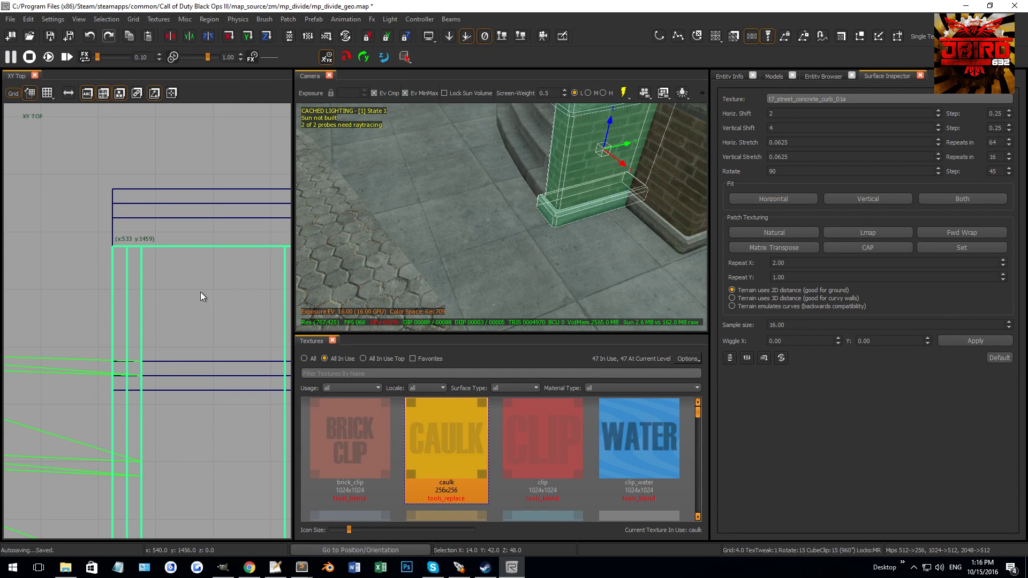
{"action": "right_click_drag", "start_coordinate": [210, 284], "coordinate": [193, 321]}
{"action": "key", "text": "2"}
{"action": "left_click_drag", "start_coordinate": [207, 240], "coordinate": [205, 187]}
Step: Select both wall sections and split them with a diagonal clip through their shared outer corner
{"action": "right_click_drag", "start_coordinate": [482, 187], "coordinate": [552, 169]}
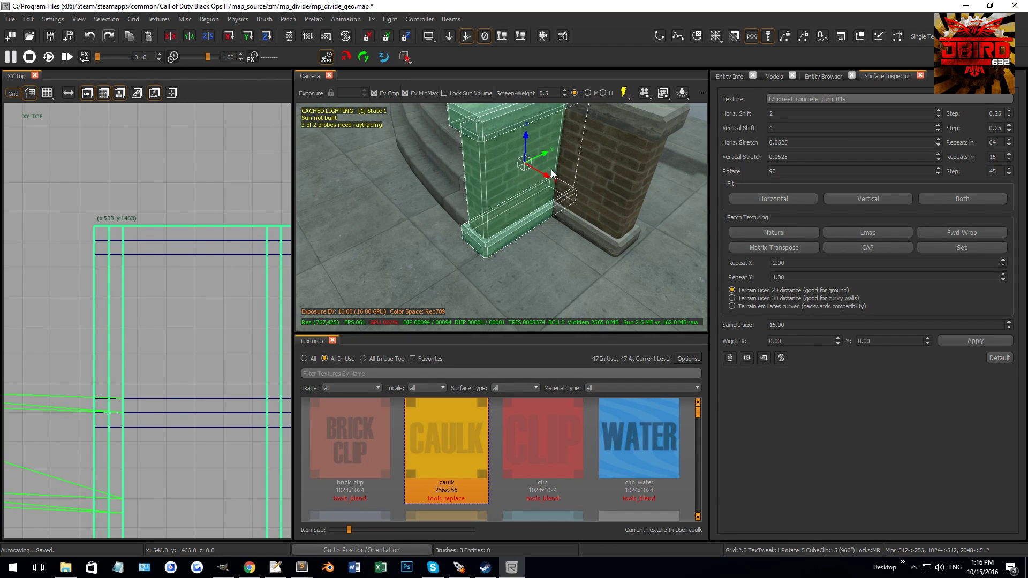
{"action": "left_click", "coordinate": [614, 118], "text": "shift"}
{"action": "left_click", "coordinate": [609, 180], "text": "shift"}
{"action": "left_click", "coordinate": [604, 233], "text": "shift"}
{"action": "scroll", "coordinate": [128, 244], "scroll_direction": "up", "scroll_amount": 2}
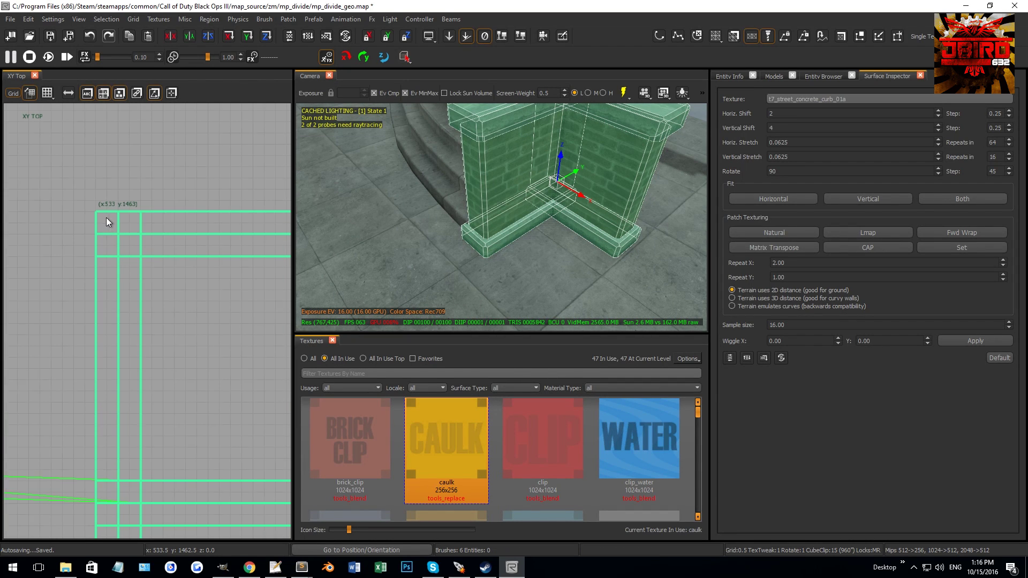
{"action": "key", "text": "bracketleft"}
{"action": "key", "text": "bracketleft"}
{"action": "key", "text": "x"}
{"action": "left_click", "coordinate": [98, 213]}
{"action": "left_click", "coordinate": [117, 236]}
{"action": "key", "text": "Return"}
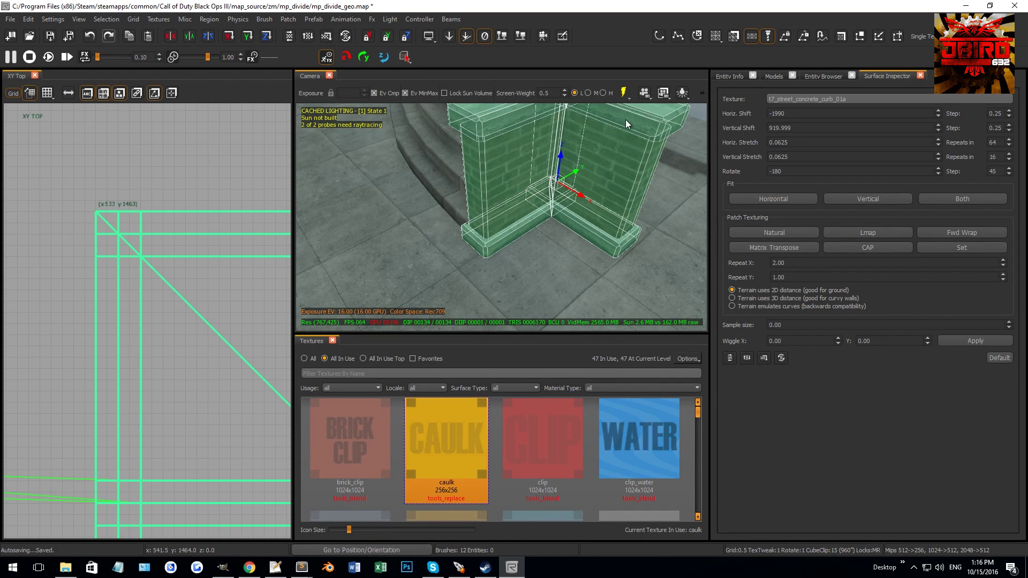
Step: Deselect the wall pieces to keep and delete the overlapping leftovers at the mitred corner
{"action": "left_click", "coordinate": [625, 117], "text": "shift"}
{"action": "left_click", "coordinate": [593, 235], "text": "shift"}
{"action": "right_click_drag", "start_coordinate": [593, 234], "coordinate": [546, 193]}
{"action": "left_click", "coordinate": [535, 182], "text": "shift"}
{"action": "left_click", "coordinate": [530, 257], "text": "shift"}
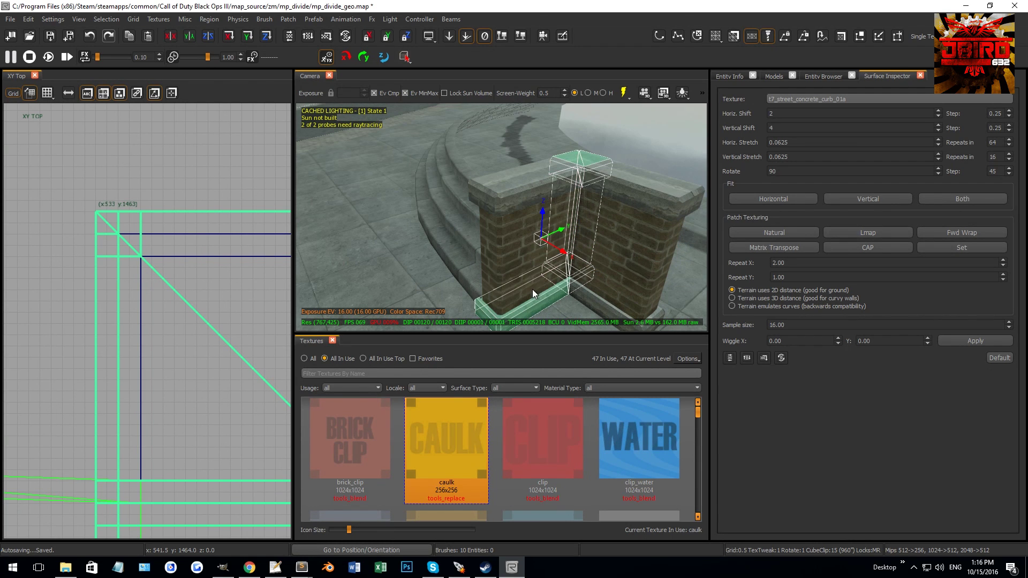
{"action": "left_click", "coordinate": [539, 291], "text": "shift"}
{"action": "key", "text": "BackSpace"}
Step: Select the second wing's cap, shaft and base and split off their bevelled end at x 572
{"action": "left_click", "coordinate": [636, 197], "text": "shift"}
{"action": "left_click", "coordinate": [621, 246], "text": "shift"}
{"action": "left_click", "coordinate": [599, 301], "text": "shift"}
{"action": "scroll", "coordinate": [165, 280], "scroll_direction": "down", "scroll_amount": 10}
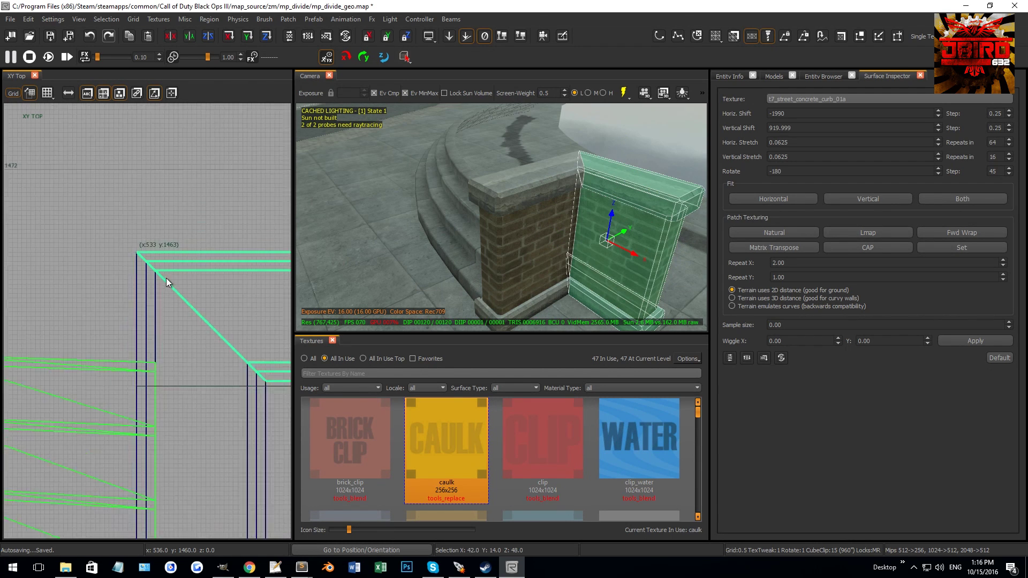
{"action": "right_click_drag", "start_coordinate": [179, 265], "coordinate": [125, 284]}
{"action": "scroll", "coordinate": [208, 274], "scroll_direction": "up", "scroll_amount": 5}
{"action": "scroll", "coordinate": [215, 318], "scroll_direction": "up", "scroll_amount": 4}
{"action": "left_click", "coordinate": [193, 318]}
{"action": "left_click", "coordinate": [195, 341]}
{"action": "key", "text": "shift+Return"}
Step: Keep the second wing's main pieces and delete its split-off bevelled end
{"action": "left_click", "coordinate": [624, 186], "text": "shift"}
{"action": "left_click", "coordinate": [614, 235], "text": "shift"}
{"action": "left_click", "coordinate": [596, 301], "text": "shift"}
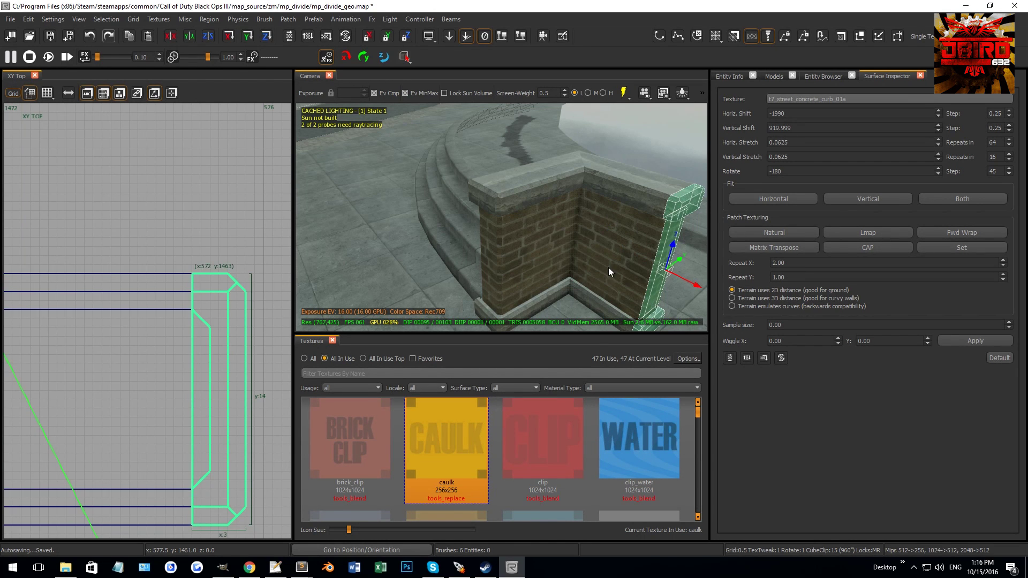
{"action": "key", "text": "BackSpace"}
Step: Stretch the second wing's cap, shaft and base along x to a length of 167 units
{"action": "left_click", "coordinate": [636, 196], "text": "shift"}
{"action": "left_click", "coordinate": [620, 255], "text": "shift"}
{"action": "left_click", "coordinate": [604, 305], "text": "shift"}
{"action": "scroll", "coordinate": [203, 309], "scroll_direction": "down", "scroll_amount": 6}
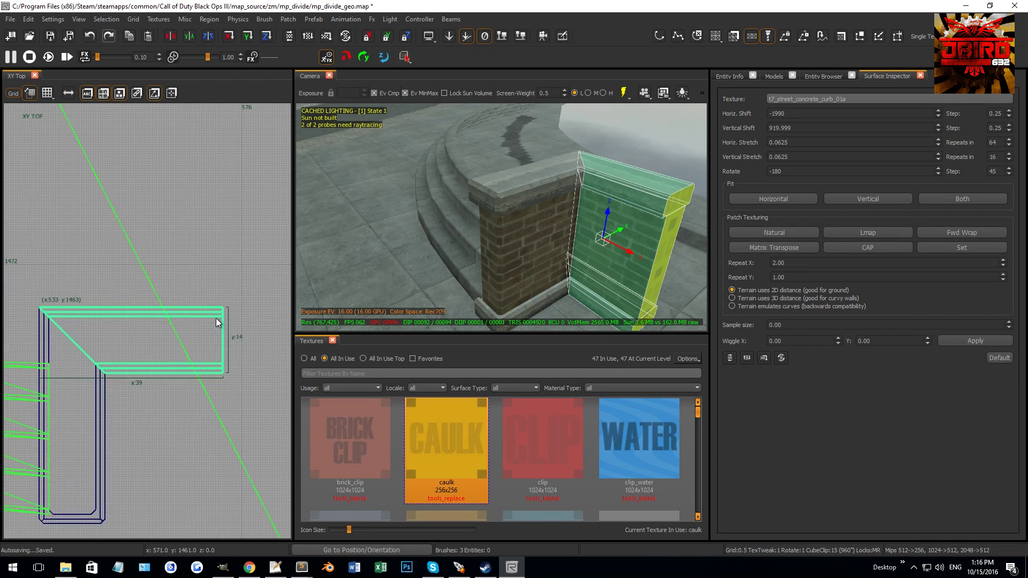
{"action": "key", "text": "7"}
{"action": "left_click_drag", "start_coordinate": [151, 320], "coordinate": [253, 320]}
{"action": "right_click_drag", "start_coordinate": [253, 320], "coordinate": [219, 321]}
{"action": "left_click_drag", "start_coordinate": [219, 321], "coordinate": [195, 319]}
{"action": "right_click_drag", "start_coordinate": [456, 208], "coordinate": [507, 178]}
{"action": "key", "text": "Escape"}
Step: Duplicate the long wing's cap, shaft and base and place the copy at x 661, y 1527
{"action": "left_click", "coordinate": [505, 179], "text": "shift"}
{"action": "left_click", "coordinate": [494, 218], "text": "shift"}
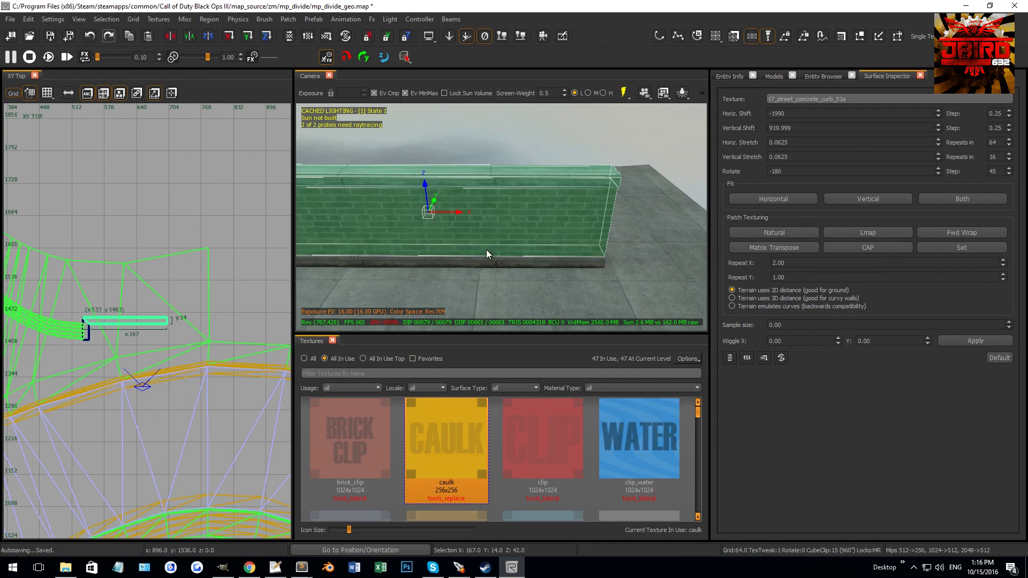
{"action": "left_click", "coordinate": [481, 258], "text": "shift"}
{"action": "scroll", "coordinate": [125, 323], "scroll_direction": "up", "scroll_amount": 2}
{"action": "key", "text": "space"}
{"action": "left_click_drag", "start_coordinate": [121, 323], "coordinate": [209, 284]}
Step: Split the copied wing's cap, shaft and base with a straight clip across x 676
{"action": "scroll", "coordinate": [181, 267], "scroll_direction": "up", "scroll_amount": 4}
{"action": "scroll", "coordinate": [182, 273], "scroll_direction": "up", "scroll_amount": 5}
{"action": "key", "text": "2"}
{"action": "key", "text": "x"}
{"action": "left_click", "coordinate": [181, 291]}
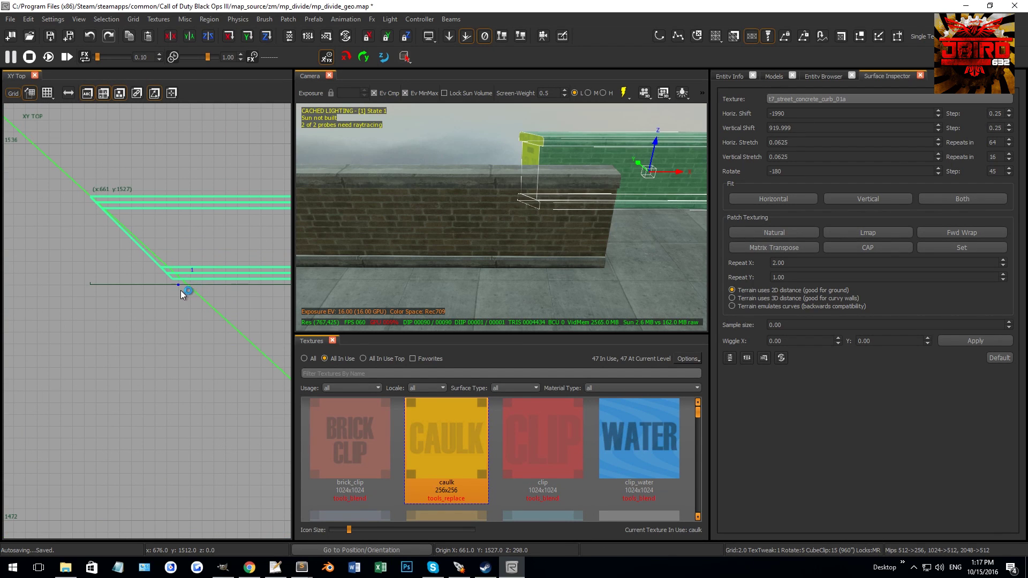
{"action": "left_click", "coordinate": [183, 256]}
{"action": "key", "text": "shift+Return"}
Step: Keep the copied wing's square-cut main pieces and delete the split-off bevelled end
{"action": "left_click", "coordinate": [602, 142], "text": "shift"}
{"action": "left_click", "coordinate": [597, 164], "text": "shift"}
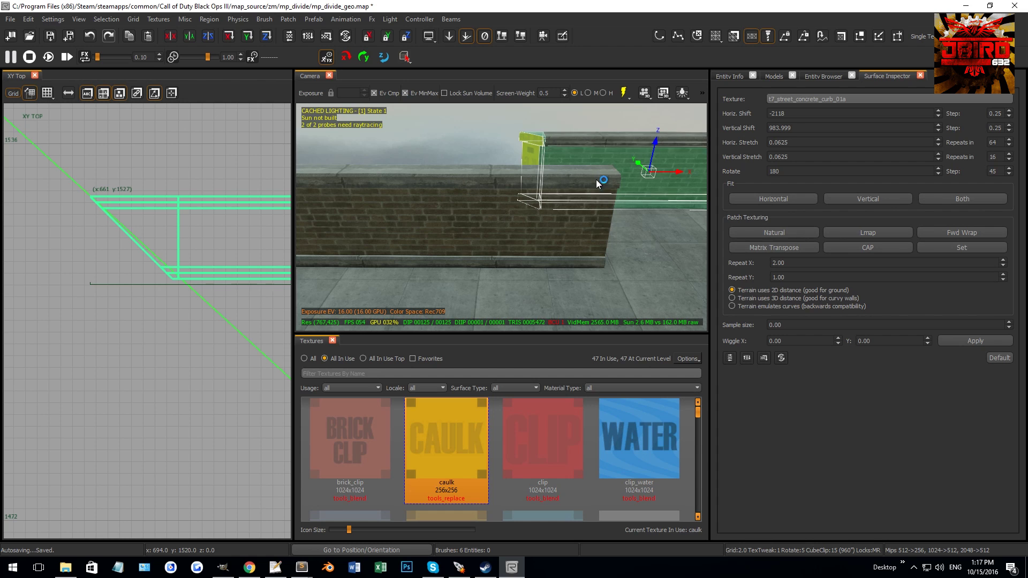
{"action": "left_click", "coordinate": [625, 205], "text": "shift"}
{"action": "right_click_drag", "start_coordinate": [625, 205], "coordinate": [617, 211]}
{"action": "key", "text": "BackSpace"}
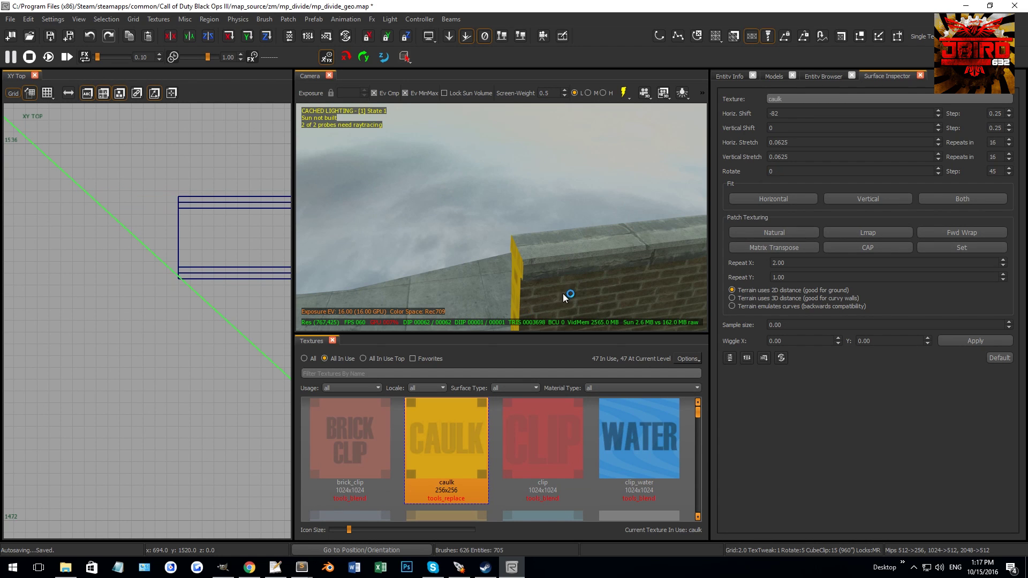
Step: Convert the copied wing's brick shaft into a Square Cylinder patch as seen from the YZ side
{"action": "left_click", "coordinate": [564, 294], "text": "shift"}
{"action": "key", "text": "ctrl+Tab"}
{"action": "key", "text": "ctrl+Tab"}
{"action": "scroll", "coordinate": [202, 268], "scroll_direction": "down", "scroll_amount": 4}
{"action": "scroll", "coordinate": [214, 101], "scroll_direction": "up", "scroll_amount": 3}
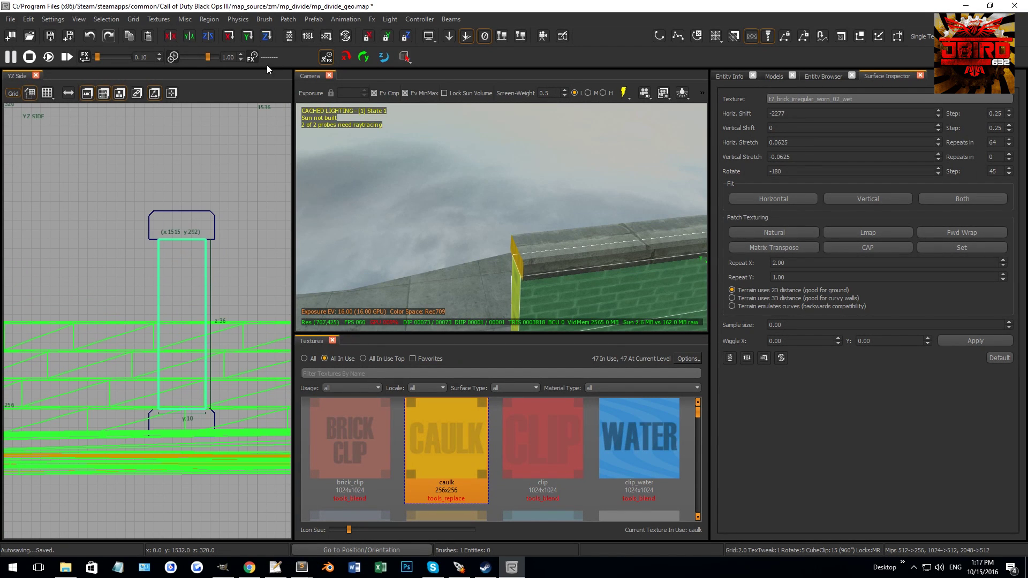
{"action": "left_click", "coordinate": [284, 19]}
{"action": "mouse_move", "coordinate": [329, 50]}
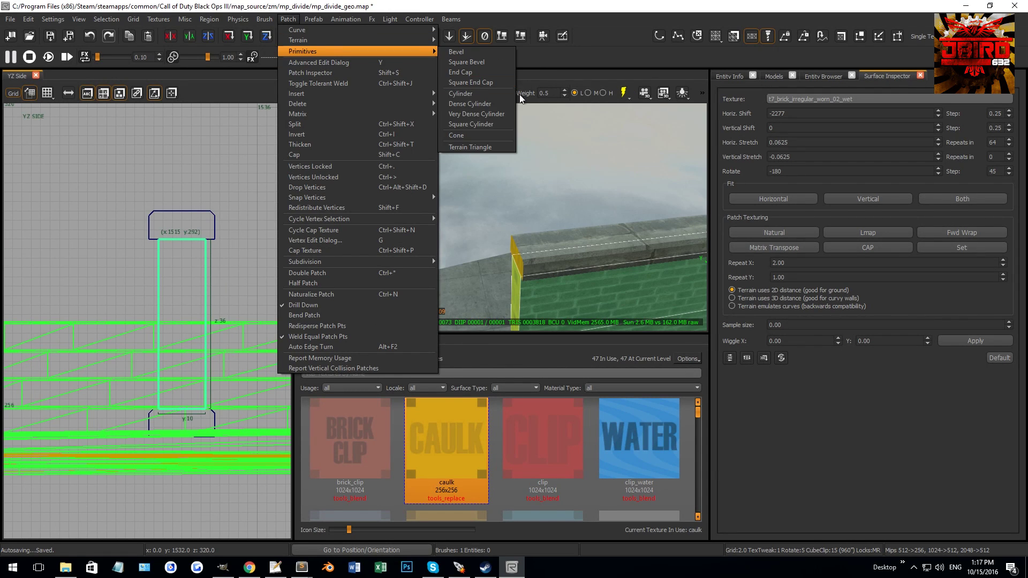
{"action": "left_click", "coordinate": [490, 124]}
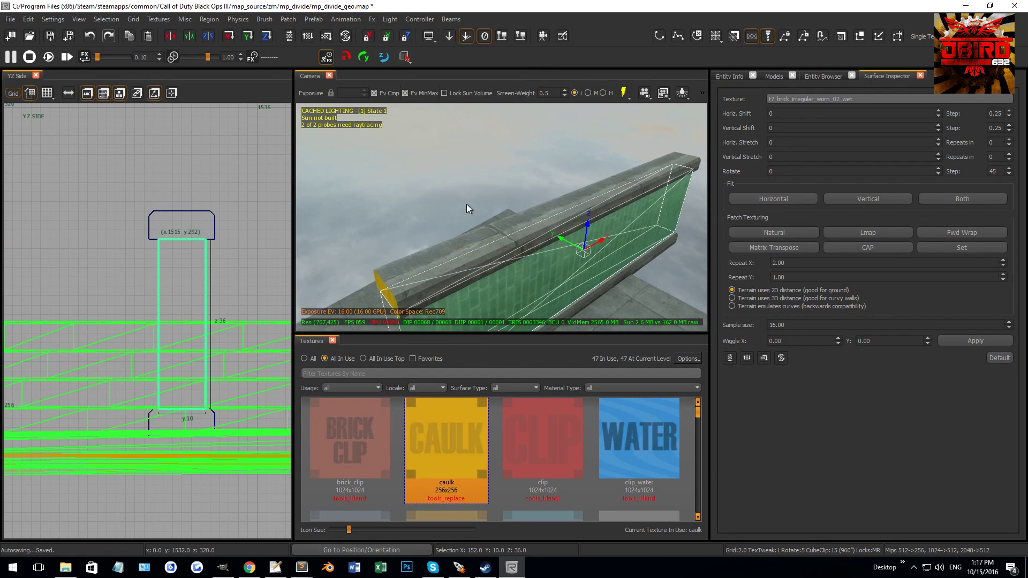
Step: Move the shaft patch against the end of the long wing at x 700, y 1461
{"action": "right_click_drag", "start_coordinate": [467, 205], "coordinate": [465, 206]}
{"action": "key", "text": "ctrl+Tab"}
{"action": "scroll", "coordinate": [156, 310], "scroll_direction": "down", "scroll_amount": 9}
{"action": "right_click_drag", "start_coordinate": [116, 310], "coordinate": [136, 294]}
{"action": "scroll", "coordinate": [111, 308], "scroll_direction": "up", "scroll_amount": 4}
{"action": "left_click_drag", "start_coordinate": [95, 263], "coordinate": [156, 384]}
{"action": "scroll", "coordinate": [115, 371], "scroll_direction": "up", "scroll_amount": 2}
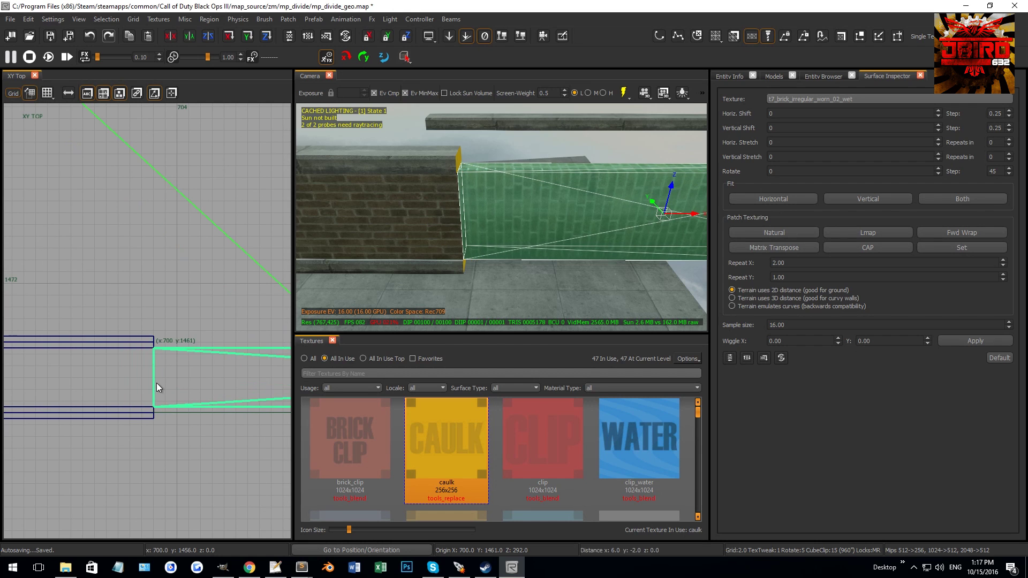
Step: Rotate the shaft patch's far-end vertices 90 degrees about z and move them inwards to shorten the patch
{"action": "scroll", "coordinate": [175, 359], "scroll_direction": "down", "scroll_amount": 5}
{"action": "right_click_drag", "start_coordinate": [178, 361], "coordinate": [162, 355]}
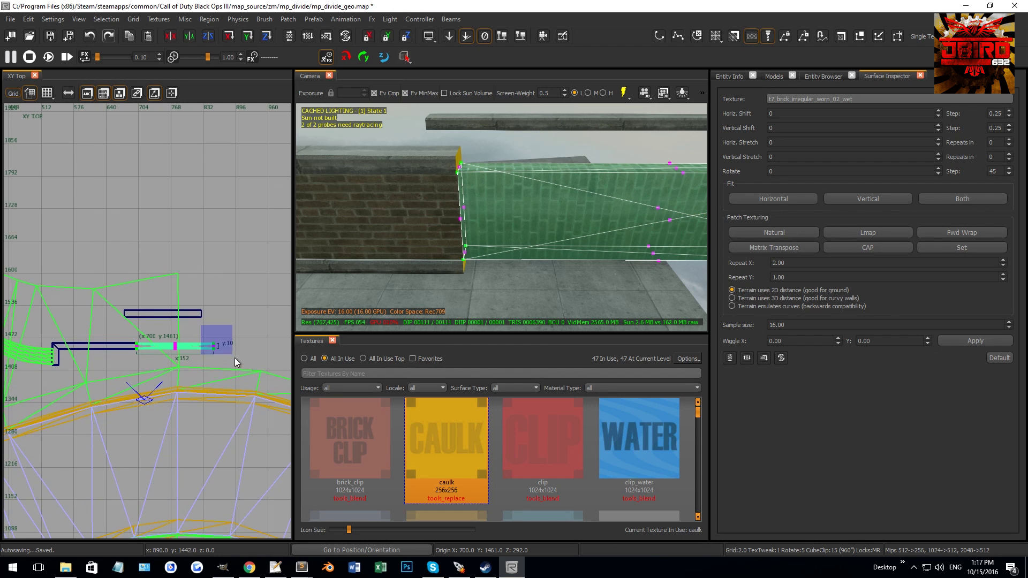
{"action": "scroll", "coordinate": [204, 344], "scroll_direction": "up", "scroll_amount": 2}
{"action": "key", "text": "v"}
{"action": "key", "text": "4"}
{"action": "left_click_drag", "start_coordinate": [211, 340], "coordinate": [137, 317]}
{"action": "scroll", "coordinate": [168, 360], "scroll_direction": "up", "scroll_amount": 3}
{"action": "scroll", "coordinate": [167, 360], "scroll_direction": "up", "scroll_amount": 2}
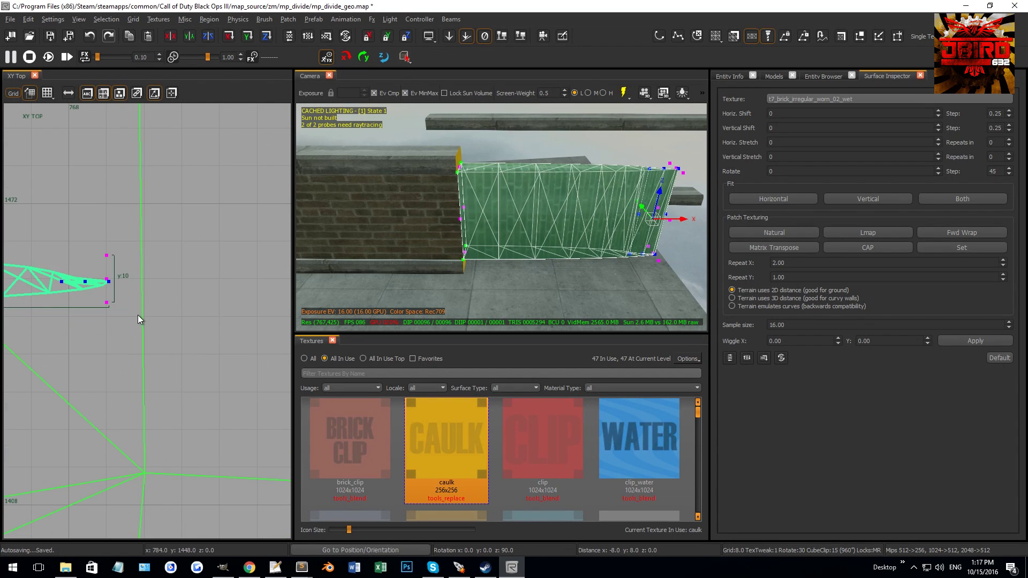
Step: Fine-position the rotated end vertices on a 1-unit or finer grid for a patch length of 81 units
{"action": "key", "text": "1"}
{"action": "scroll", "coordinate": [96, 290], "scroll_direction": "up", "scroll_amount": 5}
{"action": "scroll", "coordinate": [201, 259], "scroll_direction": "up", "scroll_amount": 2}
{"action": "left_click_drag", "start_coordinate": [230, 292], "coordinate": [146, 276]}
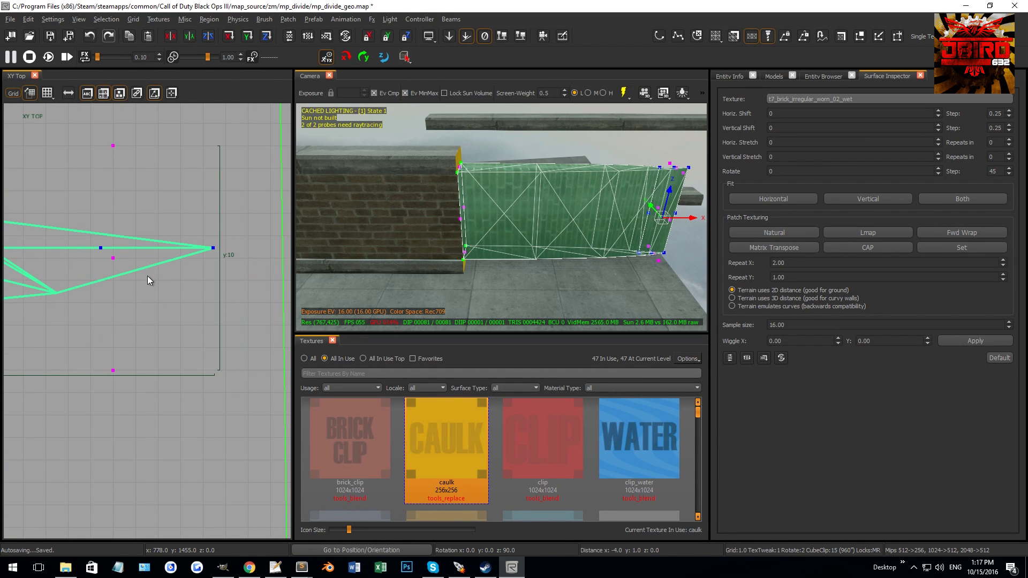
{"action": "key", "text": "["}
{"action": "scroll", "coordinate": [99, 248], "scroll_direction": "up", "scroll_amount": 3}
{"action": "left_click_drag", "start_coordinate": [100, 249], "coordinate": [112, 276]}
{"action": "scroll", "coordinate": [114, 274], "scroll_direction": "down", "scroll_amount": 1}
{"action": "scroll", "coordinate": [131, 271], "scroll_direction": "down", "scroll_amount": 6}
{"action": "key", "text": "5"}
{"action": "right_click_drag", "start_coordinate": [133, 279], "coordinate": [153, 299]}
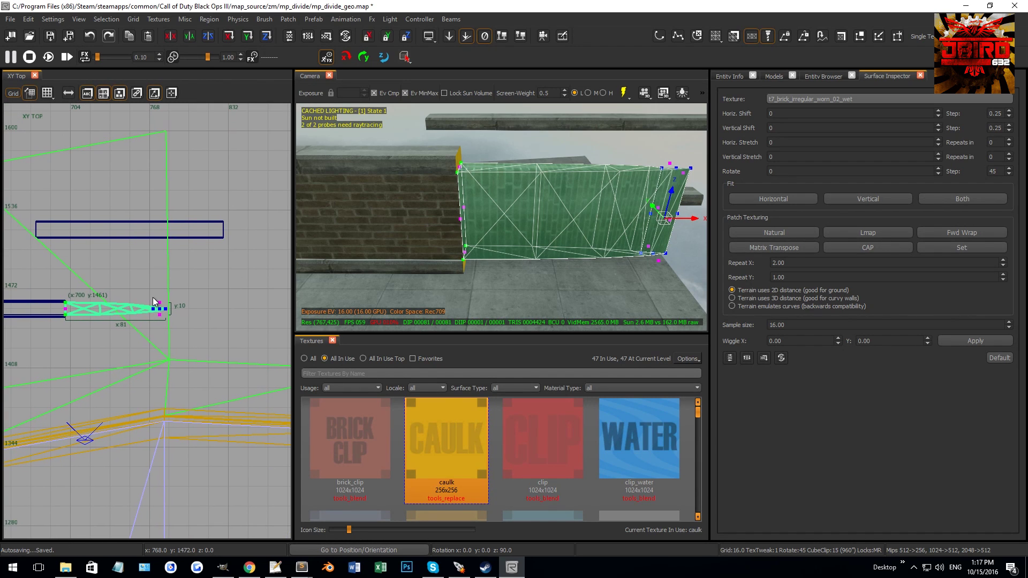
Step: Move the shaft patch's end vertices up to y 1532, bending it into a quarter curve of 81 by 81 units
{"action": "left_click_drag", "start_coordinate": [182, 321], "coordinate": [169, 223]}
{"action": "scroll", "coordinate": [165, 242], "scroll_direction": "up", "scroll_amount": 1}
{"action": "scroll", "coordinate": [155, 210], "scroll_direction": "up", "scroll_amount": 1}
{"action": "key", "text": "2"}
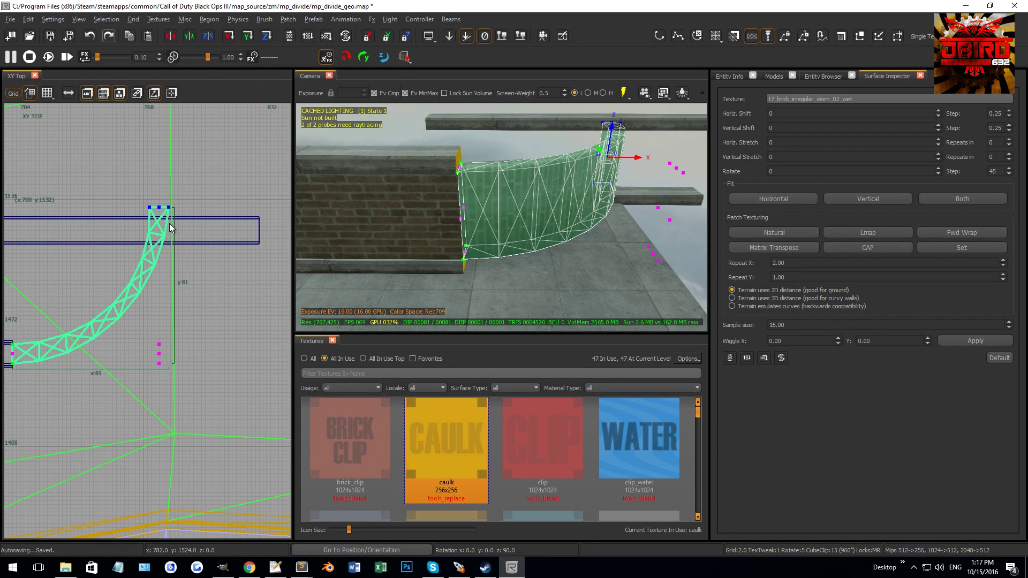
Step: Fine-tune the control vertices at the corner of the curved shaft and finish its vertex editing
{"action": "scroll", "coordinate": [171, 342], "scroll_direction": "up", "scroll_amount": 2}
{"action": "left_click", "coordinate": [169, 332]}
{"action": "scroll", "coordinate": [172, 345], "scroll_direction": "up", "scroll_amount": 4}
{"action": "left_click_drag", "start_coordinate": [172, 344], "coordinate": [126, 338]}
{"action": "left_click_drag", "start_coordinate": [153, 447], "coordinate": [196, 448]}
{"action": "scroll", "coordinate": [195, 445], "scroll_direction": "down", "scroll_amount": 11}
{"action": "key", "text": "v"}
{"action": "right_click_drag", "start_coordinate": [162, 358], "coordinate": [167, 369]}
{"action": "key", "text": "Escape"}
Step: Select the curved brick shaft and convert it from a curve patch to terrain
{"action": "mouse_move", "coordinate": [527, 204]}
{"action": "right_mouse_down"}
{"action": "mouse_move", "coordinate": [552, 214]}
{"action": "mouse_move", "coordinate": [537, 192]}
{"action": "right_mouse_up"}
{"action": "left_click", "coordinate": [538, 191], "text": "shift"}
{"action": "left_click", "coordinate": [287, 20]}
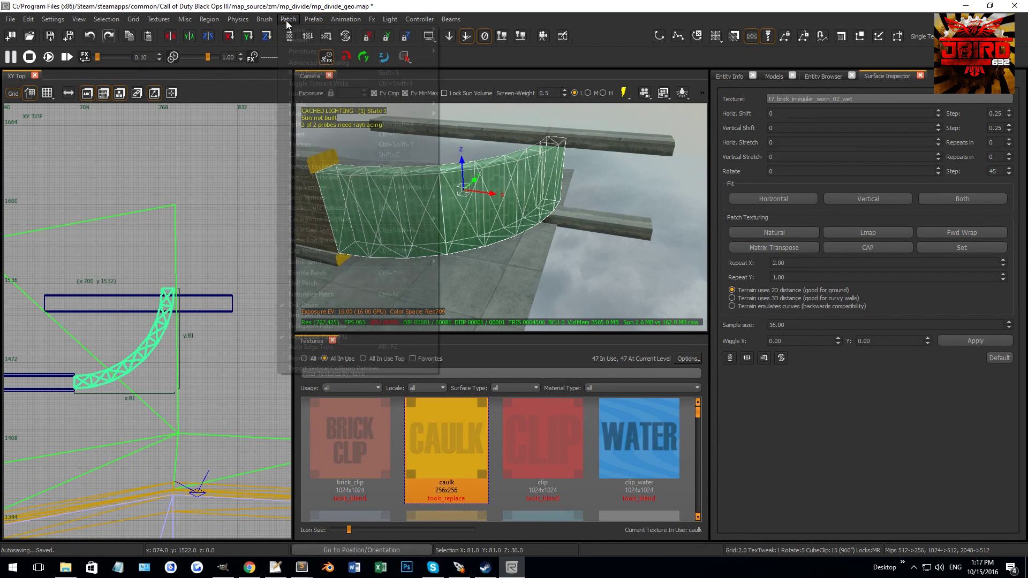
{"action": "mouse_move", "coordinate": [300, 41]}
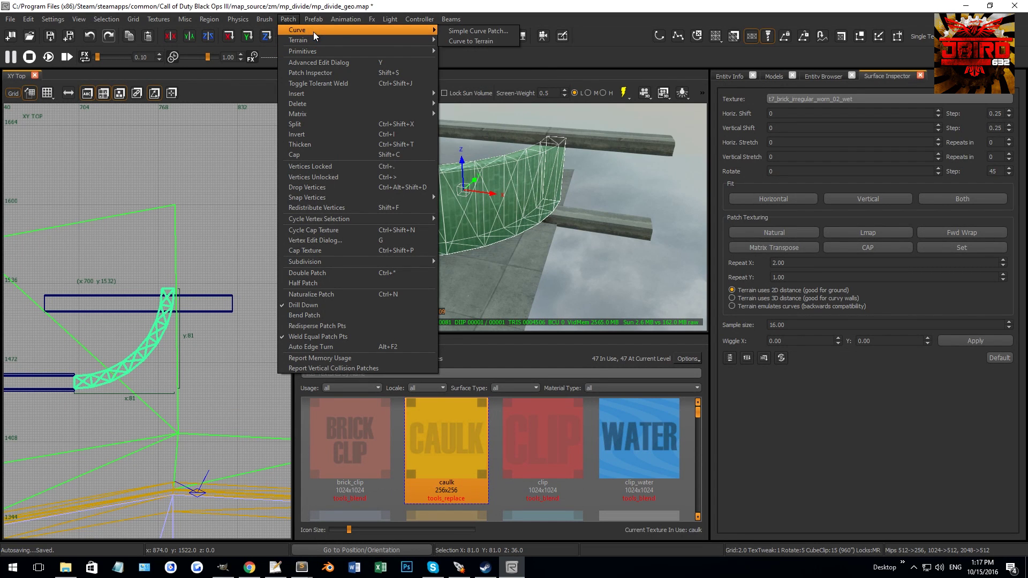
{"action": "left_click", "coordinate": [477, 41]}
{"action": "right_click_drag", "start_coordinate": [531, 161], "coordinate": [548, 174]}
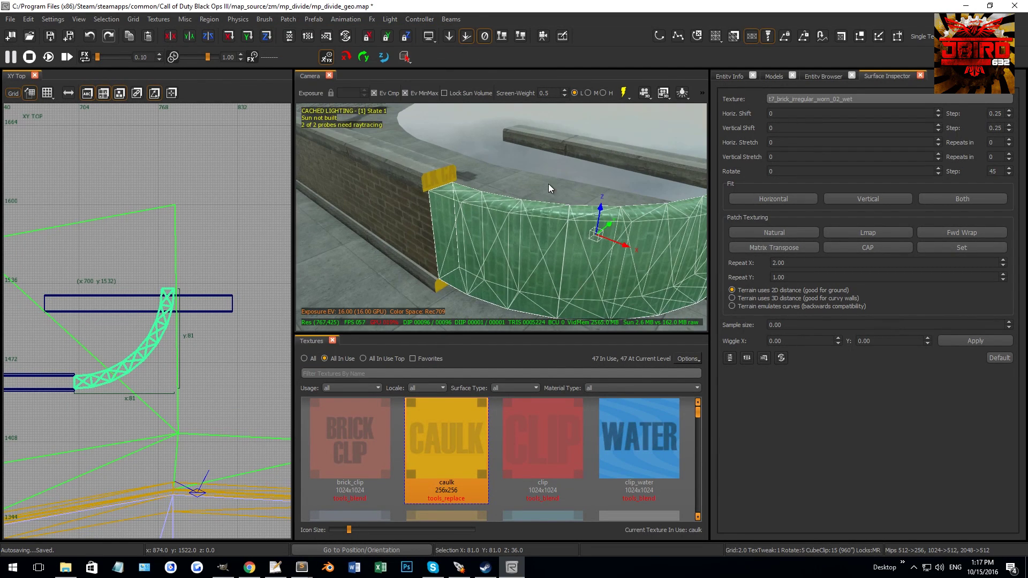
Step: Separate the curved shaft's faces along its edges and remove its top and bottom, keeping the inner and outer walls
{"action": "left_click", "coordinate": [509, 214]}
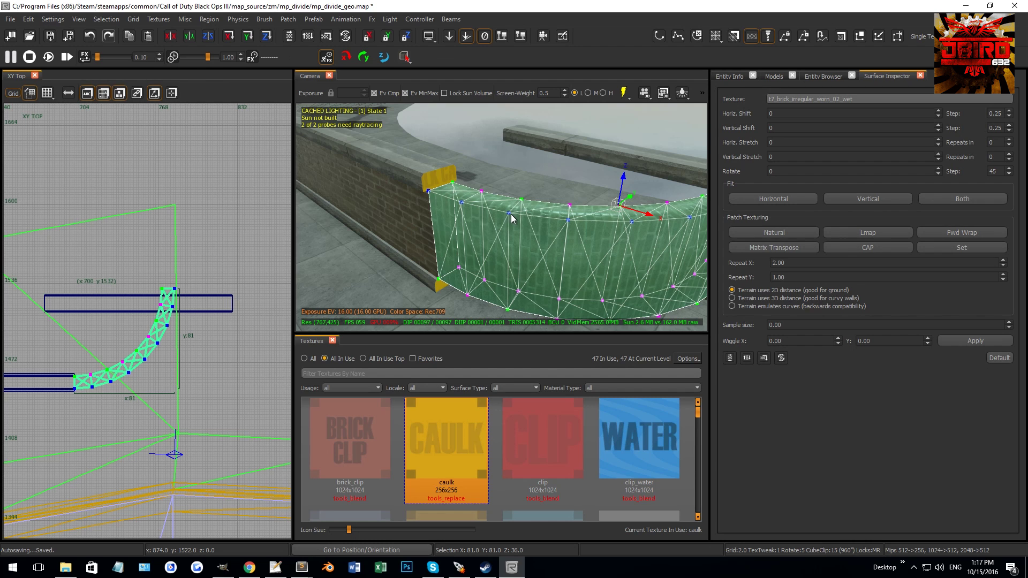
{"action": "key", "text": "Escape"}
{"action": "mouse_move", "coordinate": [511, 214]}
{"action": "right_mouse_down"}
{"action": "mouse_move", "coordinate": [522, 214]}
{"action": "mouse_move", "coordinate": [515, 225]}
{"action": "right_mouse_up"}
{"action": "left_click", "coordinate": [513, 226]}
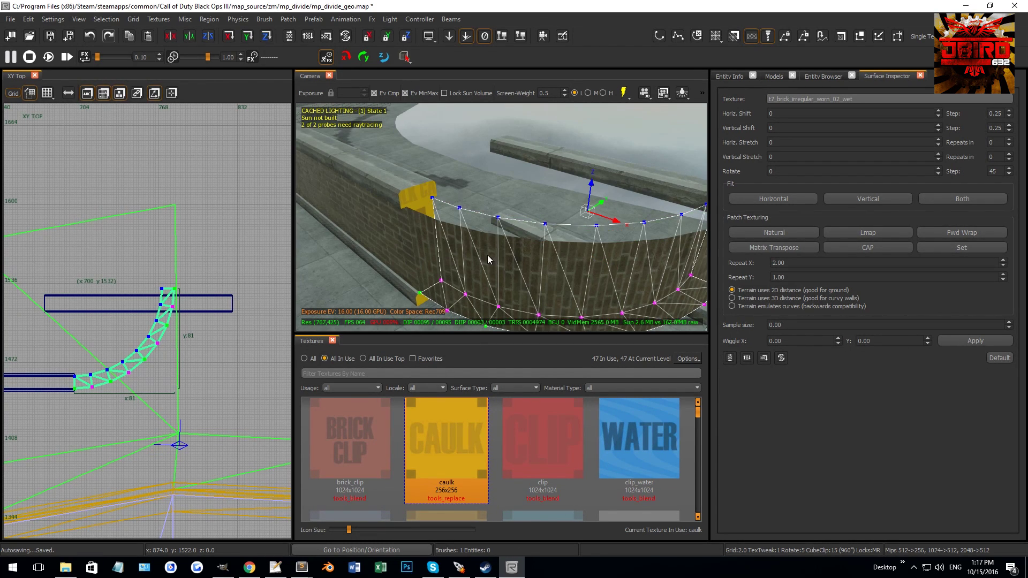
{"action": "right_click_drag", "start_coordinate": [484, 235], "coordinate": [488, 273]}
{"action": "left_click", "coordinate": [492, 273]}
{"action": "key", "text": "Escape"}
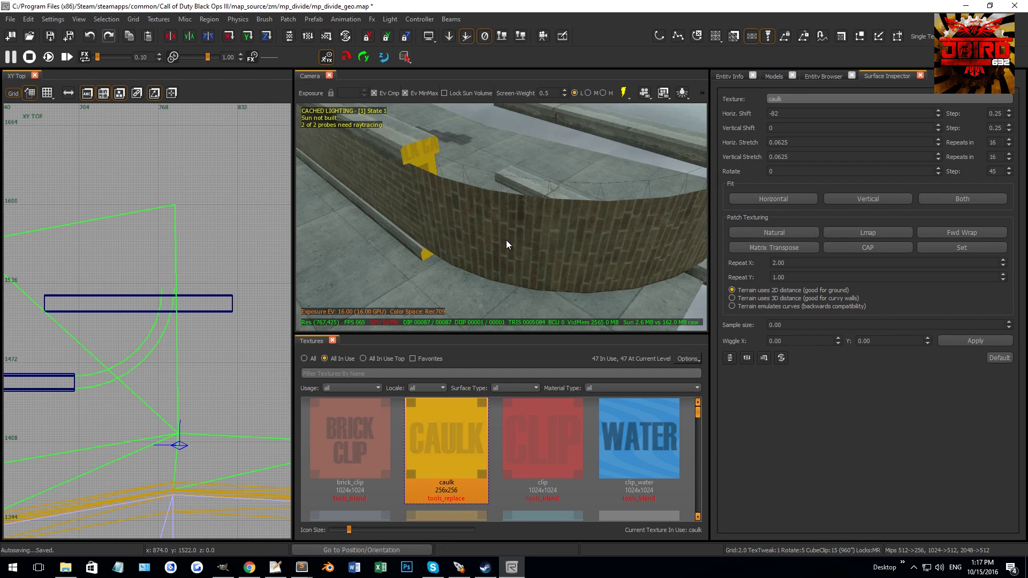
Step: Convert the copied wing's straight concrete cap into a Square Cylinder patch as seen from the YZ side
{"action": "right_click_drag", "start_coordinate": [501, 235], "coordinate": [532, 210]}
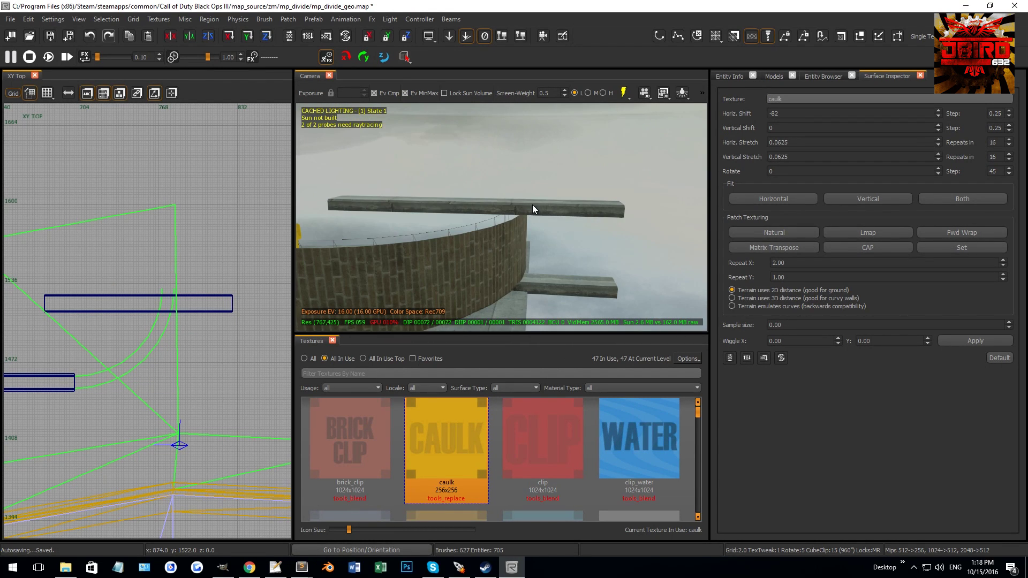
{"action": "left_click", "coordinate": [532, 209]}
{"action": "key", "text": "ctrl+Tab"}
{"action": "key", "text": "ctrl+Tab"}
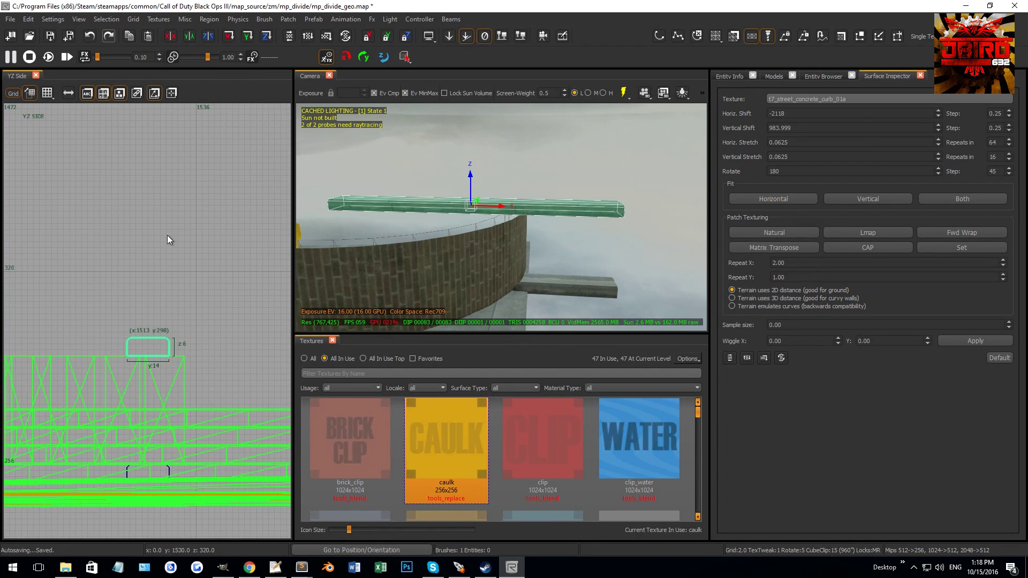
{"action": "left_click", "coordinate": [289, 19]}
{"action": "mouse_move", "coordinate": [326, 51]}
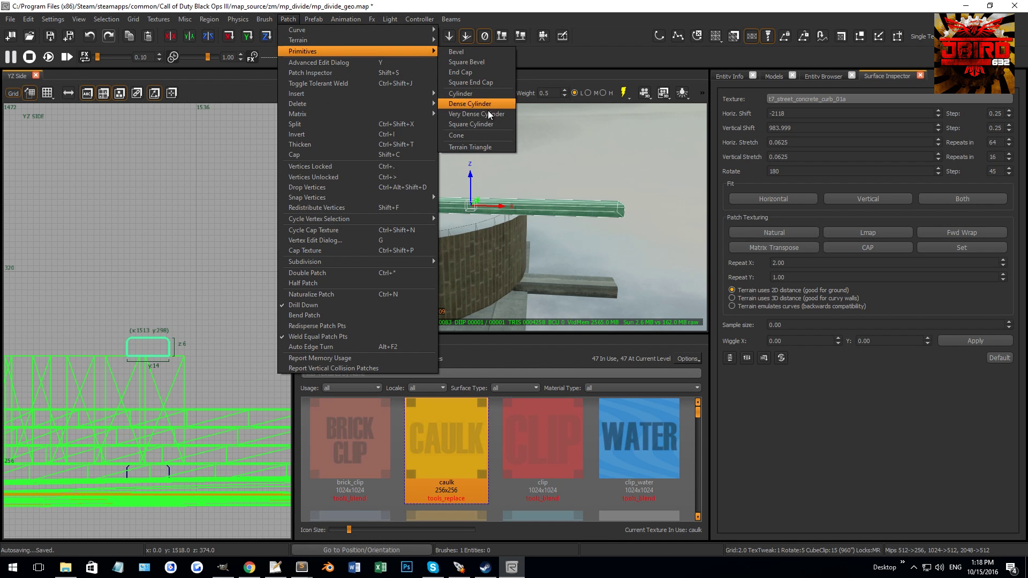
{"action": "left_click", "coordinate": [483, 123]}
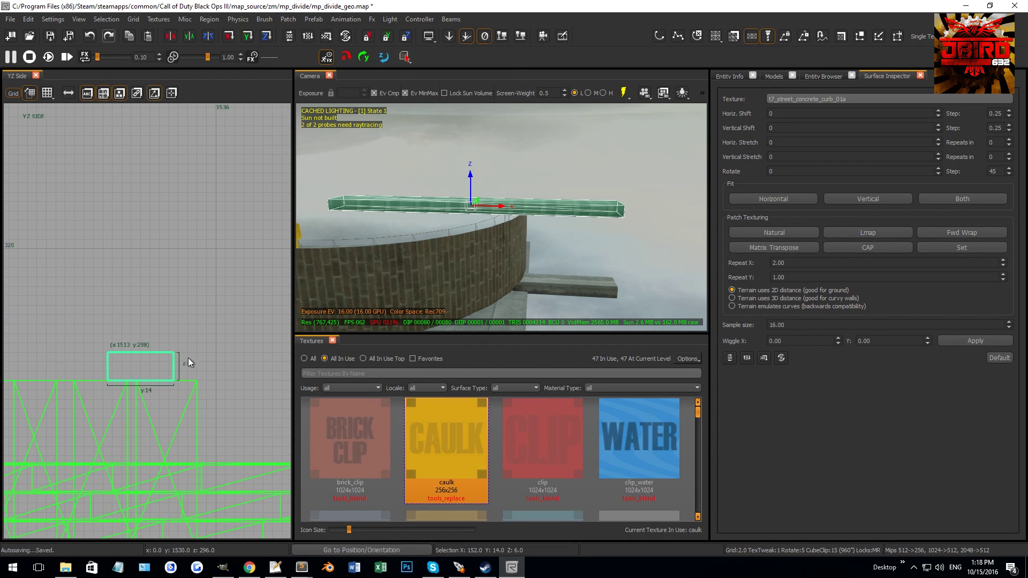
Step: Move the cap patch onto the start of the curved shaft at x 700
{"action": "key", "text": "ctrl+Tab"}
{"action": "scroll", "coordinate": [168, 320], "scroll_direction": "down", "scroll_amount": 3}
{"action": "left_click_drag", "start_coordinate": [174, 292], "coordinate": [195, 352]}
{"action": "scroll", "coordinate": [194, 351], "scroll_direction": "up", "scroll_amount": 6}
{"action": "scroll", "coordinate": [187, 346], "scroll_direction": "down", "scroll_amount": 8}
Step: Bend the cap patch round the quarter curve by repositioning its far-end vertices above the shaft's end
{"action": "key", "text": "v"}
{"action": "left_click_drag", "start_coordinate": [120, 310], "coordinate": [212, 306]}
{"action": "scroll", "coordinate": [165, 291], "scroll_direction": "up", "scroll_amount": 6}
{"action": "key", "text": "1"}
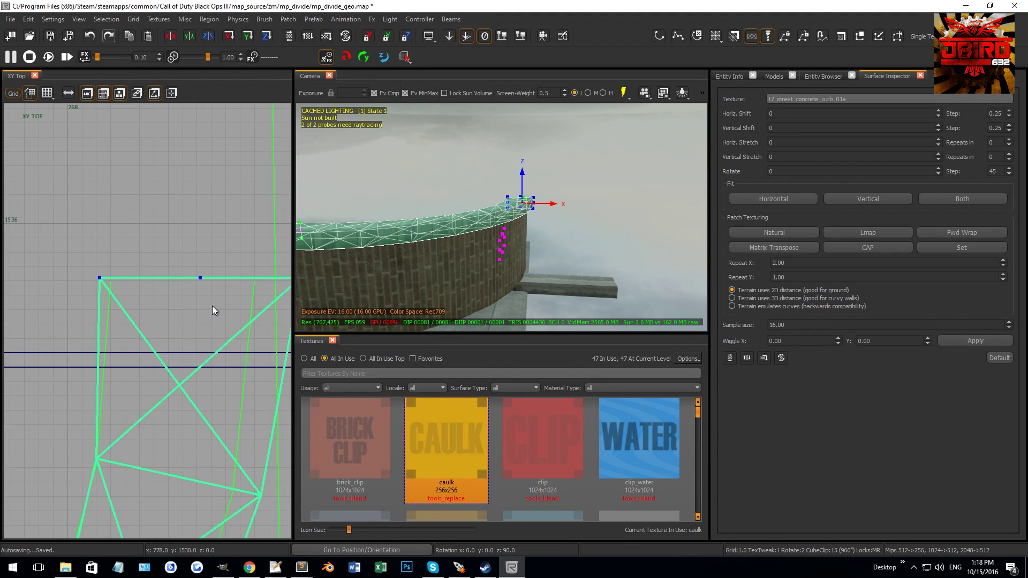
Step: Reduce the grid spacing to 0.3 and align the cap's end vertices over the end of the curved shaft
{"action": "scroll", "coordinate": [197, 288], "scroll_direction": "up", "scroll_amount": 2}
{"action": "key", "text": "0"}
{"action": "left_click", "coordinate": [133, 19]}
{"action": "left_click", "coordinate": [268, 45]}
{"action": "left_click_drag", "start_coordinate": [262, 216], "coordinate": [181, 279]}
{"action": "scroll", "coordinate": [218, 267], "scroll_direction": "down", "scroll_amount": 2}
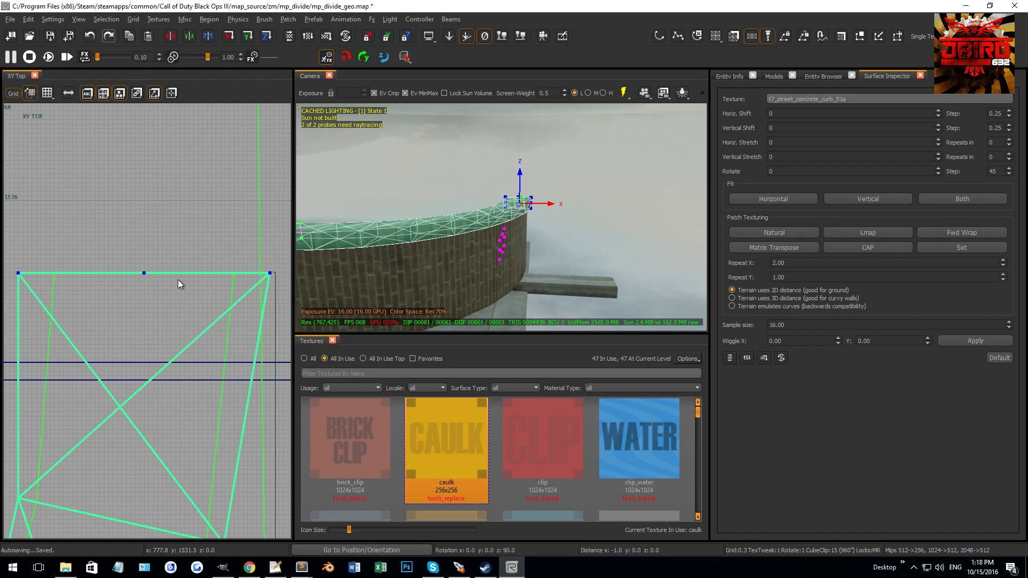
{"action": "scroll", "coordinate": [178, 284], "scroll_direction": "down", "scroll_amount": 3}
Step: Fine-tune the cap's corner control vertices to follow the shaft in an 83 by 83 unit curve, and finish vertex editing
{"action": "scroll", "coordinate": [183, 300], "scroll_direction": "up", "scroll_amount": 2}
{"action": "scroll", "coordinate": [206, 332], "scroll_direction": "up", "scroll_amount": 3}
{"action": "left_click_drag", "start_coordinate": [202, 296], "coordinate": [199, 329]}
{"action": "left_click_drag", "start_coordinate": [172, 407], "coordinate": [246, 435]}
{"action": "left_click_drag", "start_coordinate": [163, 269], "coordinate": [181, 324]}
{"action": "scroll", "coordinate": [185, 323], "scroll_direction": "down", "scroll_amount": 2}
{"action": "key", "text": "Escape"}
{"action": "scroll", "coordinate": [208, 256], "scroll_direction": "down", "scroll_amount": 4}
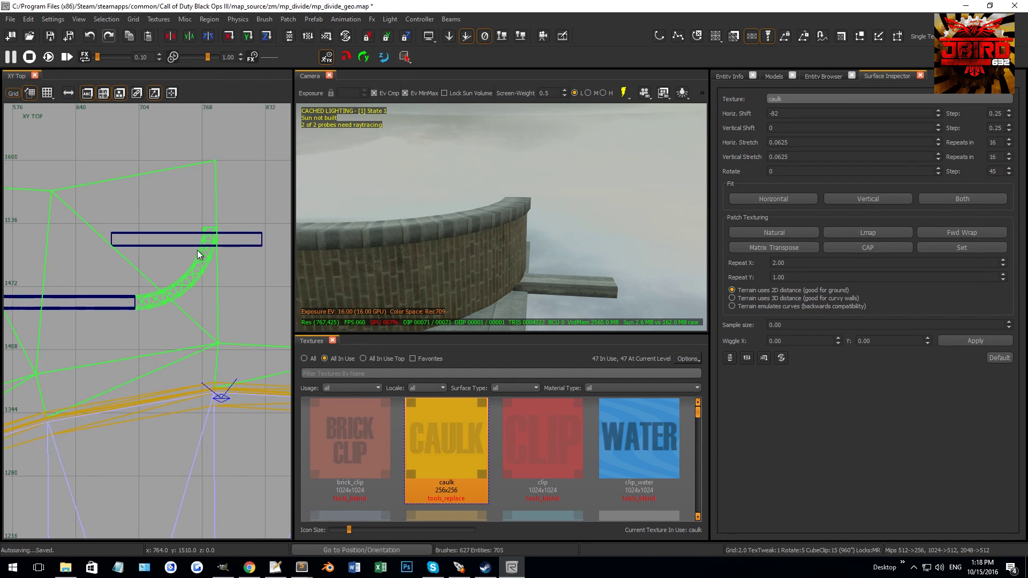
Step: Select and delete the leftover straight base piece of the copied wing
{"action": "right_click_drag", "start_coordinate": [453, 227], "coordinate": [616, 195]}
{"action": "left_click", "coordinate": [550, 237], "text": "shift"}
{"action": "key", "text": "BackSpace"}
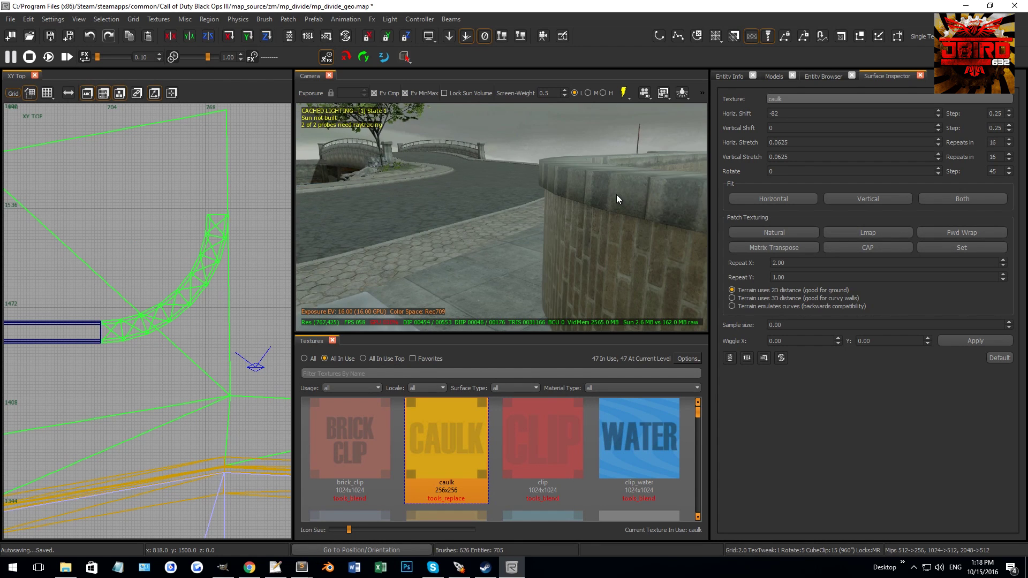
Step: Select the curved cap and set its texture rotation to 90
{"action": "left_click", "coordinate": [625, 196], "text": "shift"}
{"action": "left_click", "coordinate": [771, 172]}
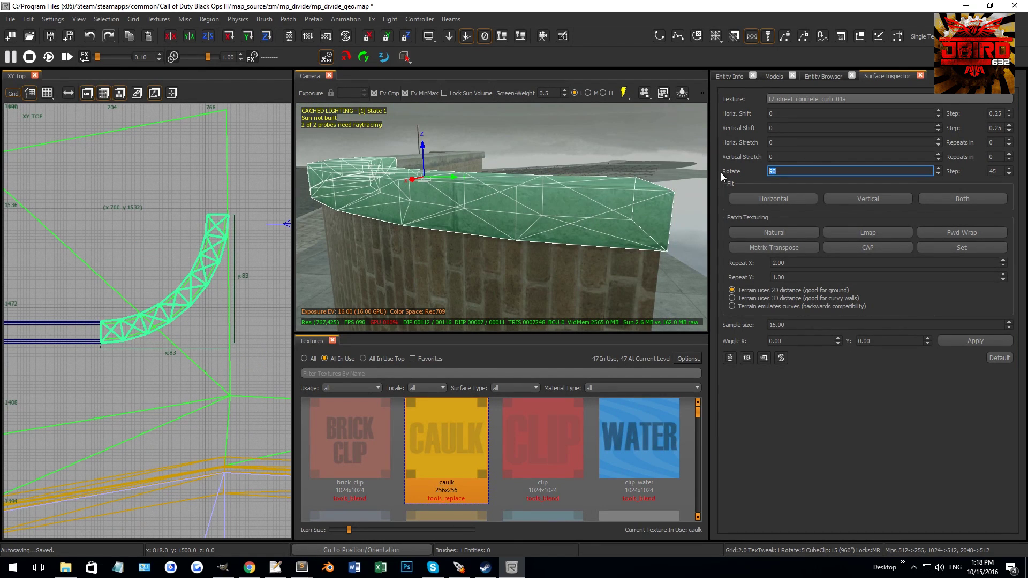
{"action": "key", "text": "Escape"}
{"action": "right_click_drag", "start_coordinate": [476, 241], "coordinate": [492, 233]}
{"action": "left_click", "coordinate": [493, 232], "text": "shift"}
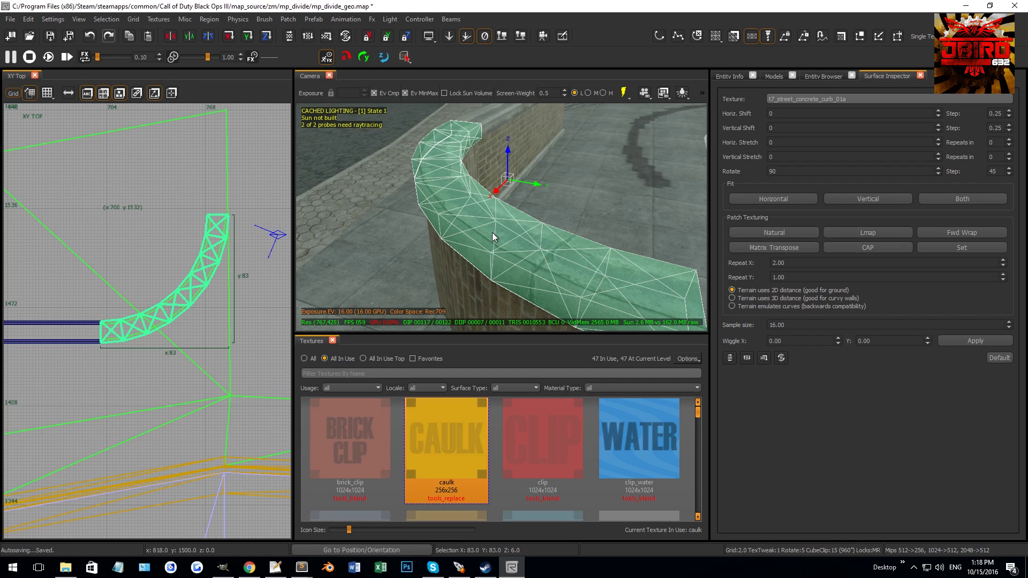
Step: Convert the curved cap from a curve patch to terrain and reselect it
{"action": "left_click", "coordinate": [288, 19]}
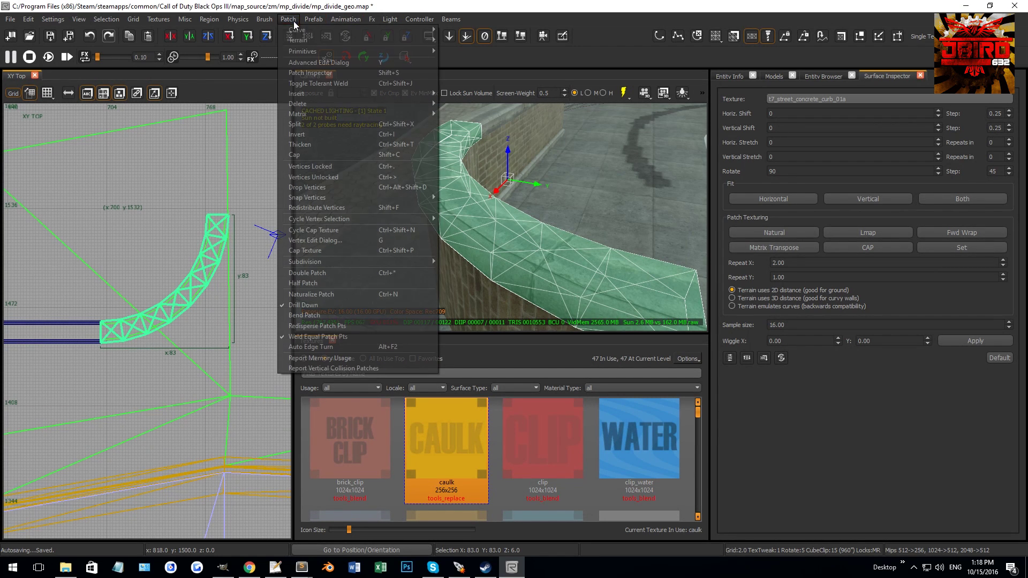
{"action": "mouse_move", "coordinate": [319, 30]}
{"action": "left_click", "coordinate": [471, 41]}
{"action": "key", "text": "Escape"}
{"action": "left_click", "coordinate": [513, 229], "text": "shift"}
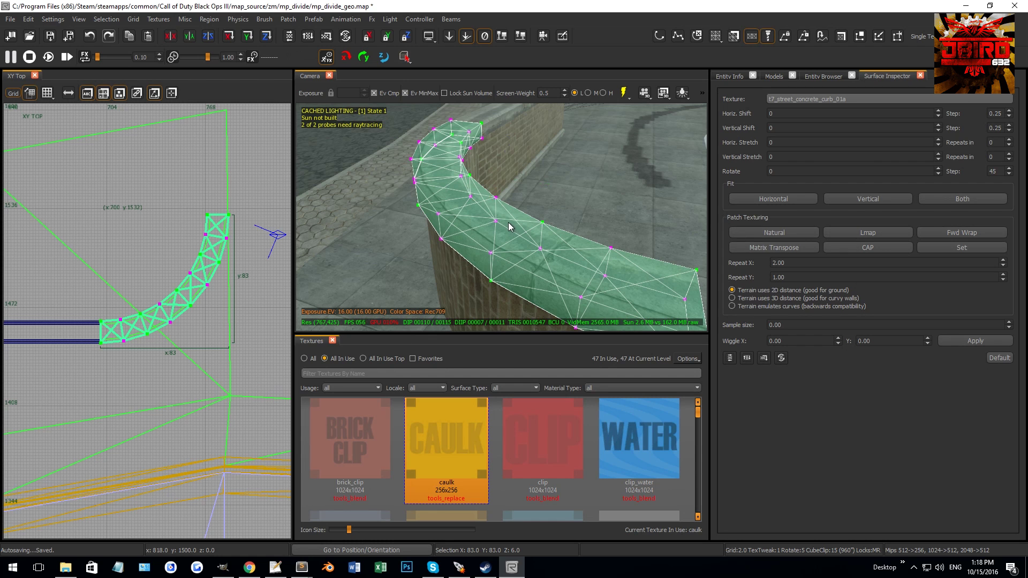
Step: Split the curved cap's mesh along the vertex rows of its outer and inner edges
{"action": "key", "text": "v"}
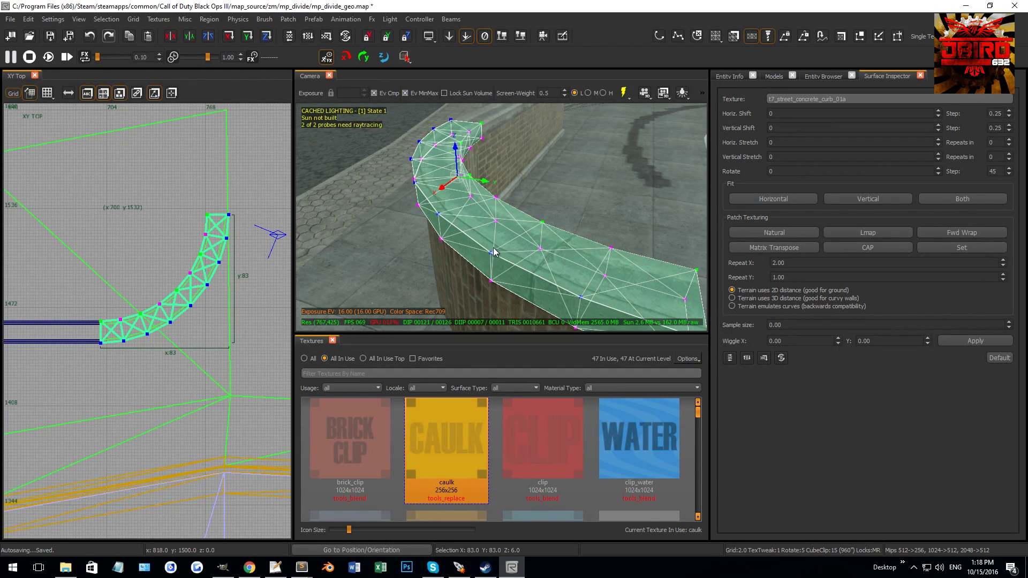
{"action": "key", "text": "Escape"}
{"action": "left_click", "coordinate": [511, 240], "text": "shift"}
{"action": "right_click_drag", "start_coordinate": [514, 241], "coordinate": [531, 250]}
{"action": "scroll", "coordinate": [580, 194], "scroll_direction": "up", "scroll_amount": 1}
{"action": "scroll", "coordinate": [575, 193], "scroll_direction": "down", "scroll_amount": 1}
{"action": "key", "text": "v"}
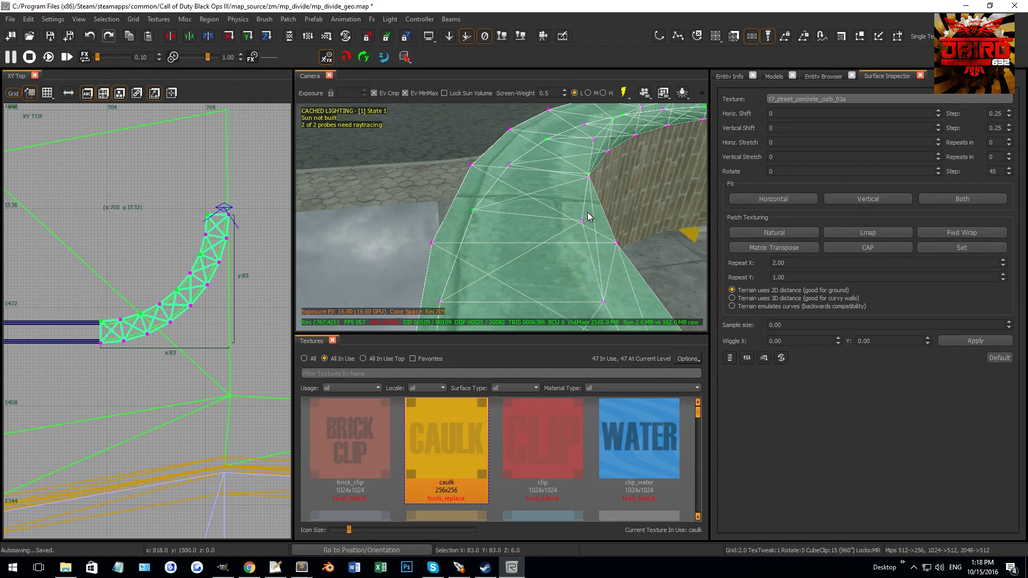
{"action": "right_click_drag", "start_coordinate": [582, 179], "coordinate": [566, 184]}
{"action": "left_click", "coordinate": [549, 144]}
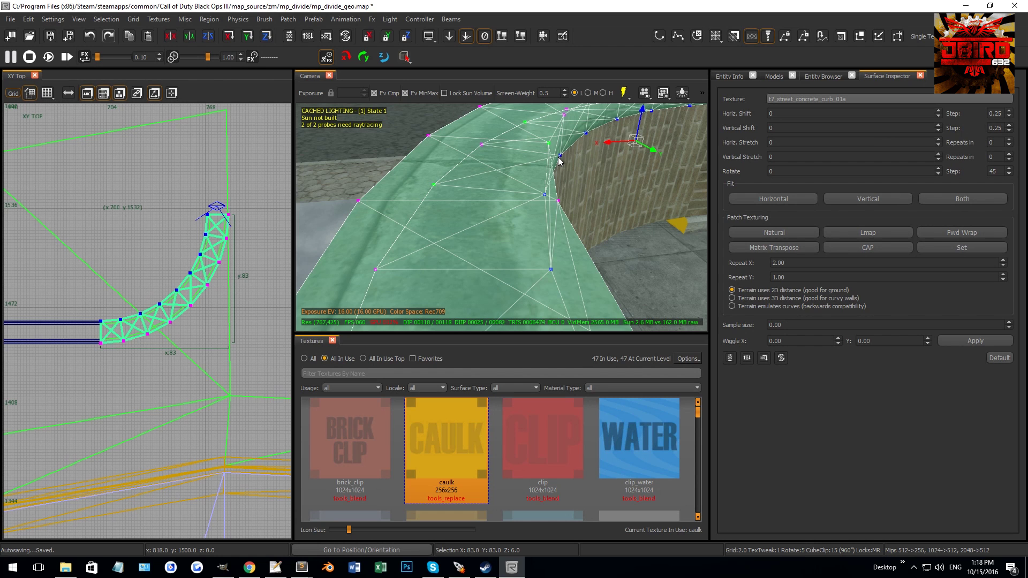
{"action": "key", "text": "Escape"}
Step: Add vertex rows to the curved cap's top face, inset from its outer and inner edges, for the bevels
{"action": "right_click_drag", "start_coordinate": [532, 155], "coordinate": [578, 190]}
{"action": "left_click", "coordinate": [552, 163], "text": "shift"}
{"action": "key", "text": "v"}
{"action": "left_click_drag", "start_coordinate": [538, 212], "coordinate": [636, 243]}
{"action": "key", "text": "shift+x"}
{"action": "key", "text": "shift+x"}
{"action": "left_click_drag", "start_coordinate": [544, 210], "coordinate": [589, 230]}
{"action": "key", "text": "shift+x"}
{"action": "left_click", "coordinate": [586, 224]}
{"action": "key", "text": "ctrl+shift+x"}
{"action": "scroll", "coordinate": [102, 326], "scroll_direction": "up", "scroll_amount": 12}
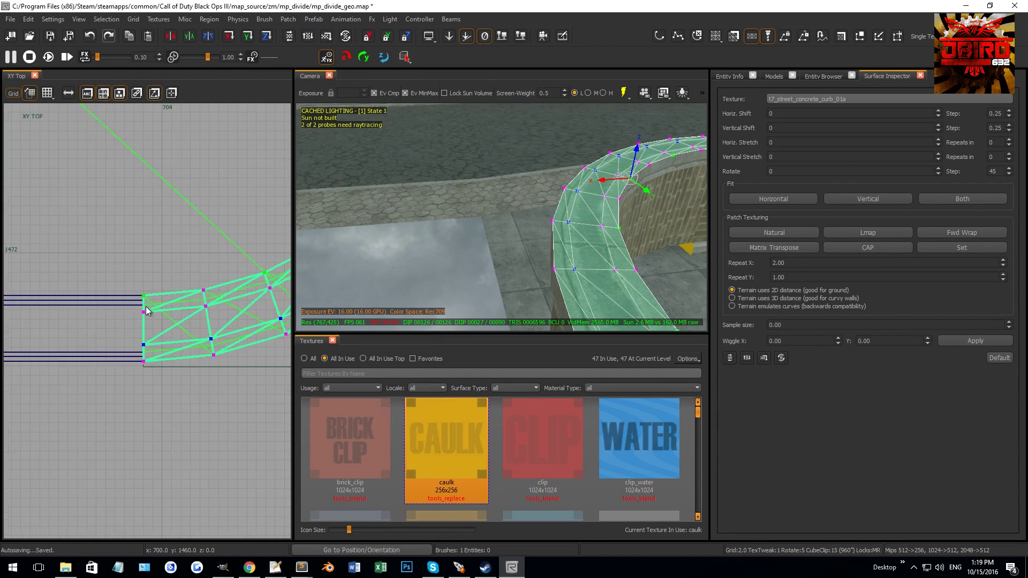
Step: Split the curved cap's mesh at its inset vertex rows and leave vertex editing
{"action": "right_click_drag", "start_coordinate": [546, 209], "coordinate": [606, 195]}
{"action": "left_click_drag", "start_coordinate": [522, 212], "coordinate": [666, 262]}
{"action": "key", "text": "shift+x"}
{"action": "key", "text": "shift+x"}
{"action": "left_click", "coordinate": [627, 246]}
{"action": "key", "text": "ctrl+shift+x"}
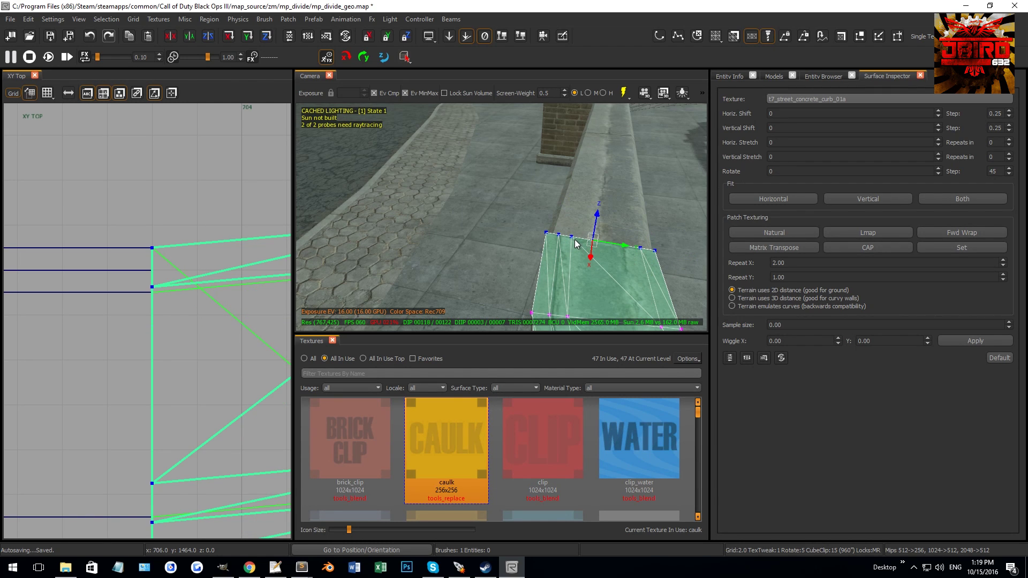
{"action": "right_click", "coordinate": [575, 239], "text": "ctrl+shift"}
{"action": "key", "text": "v"}
Step: Try to lower the top-edge vertices of the curved cap's top and side meshes in the front view
{"action": "mouse_move", "coordinate": [563, 234]}
{"action": "right_mouse_down"}
{"action": "mouse_move", "coordinate": [436, 268]}
{"action": "mouse_move", "coordinate": [491, 268]}
{"action": "right_mouse_up"}
{"action": "left_click", "coordinate": [436, 269], "text": "shift"}
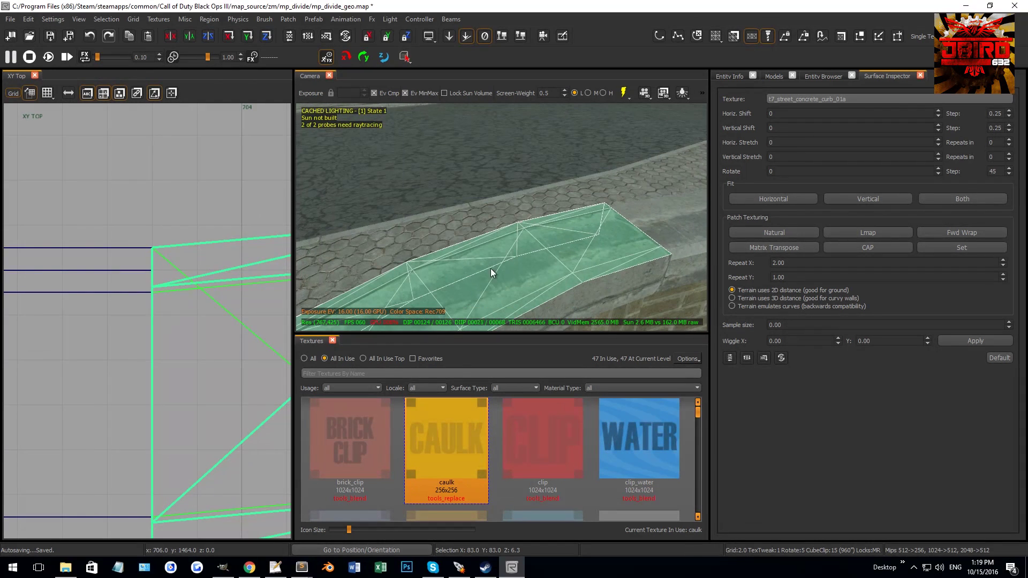
{"action": "left_click", "coordinate": [591, 283], "text": "shift"}
{"action": "key", "text": "v"}
{"action": "key", "text": "v"}
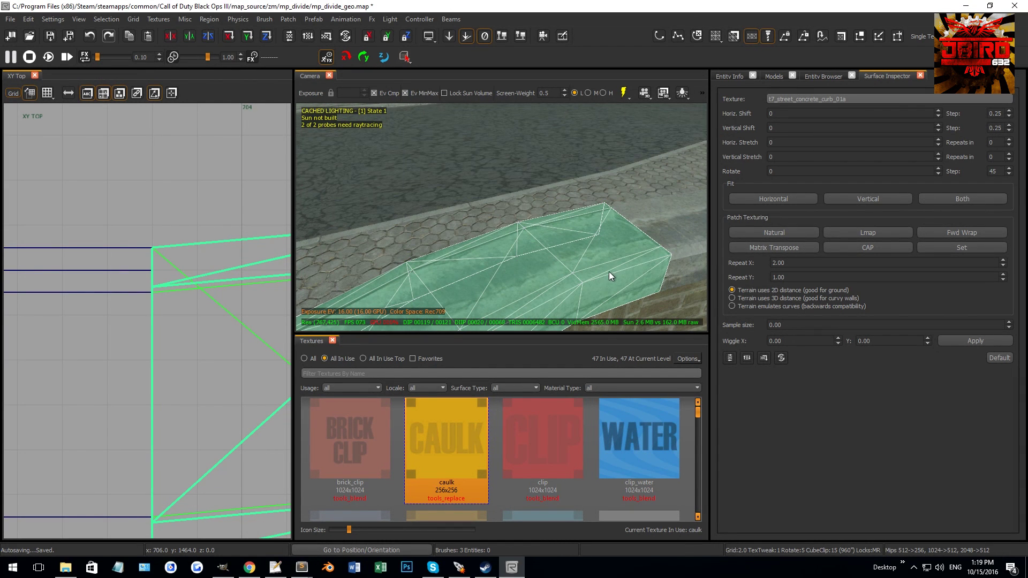
{"action": "key", "text": "v"}
{"action": "key", "text": "ctrl+Tab"}
{"action": "scroll", "coordinate": [118, 293], "scroll_direction": "down", "scroll_amount": 2}
{"action": "scroll", "coordinate": [106, 339], "scroll_direction": "up", "scroll_amount": 3}
{"action": "key", "text": "ctrl+Tab"}
{"action": "scroll", "coordinate": [115, 295], "scroll_direction": "up", "scroll_amount": 3}
{"action": "scroll", "coordinate": [168, 288], "scroll_direction": "down", "scroll_amount": 2}
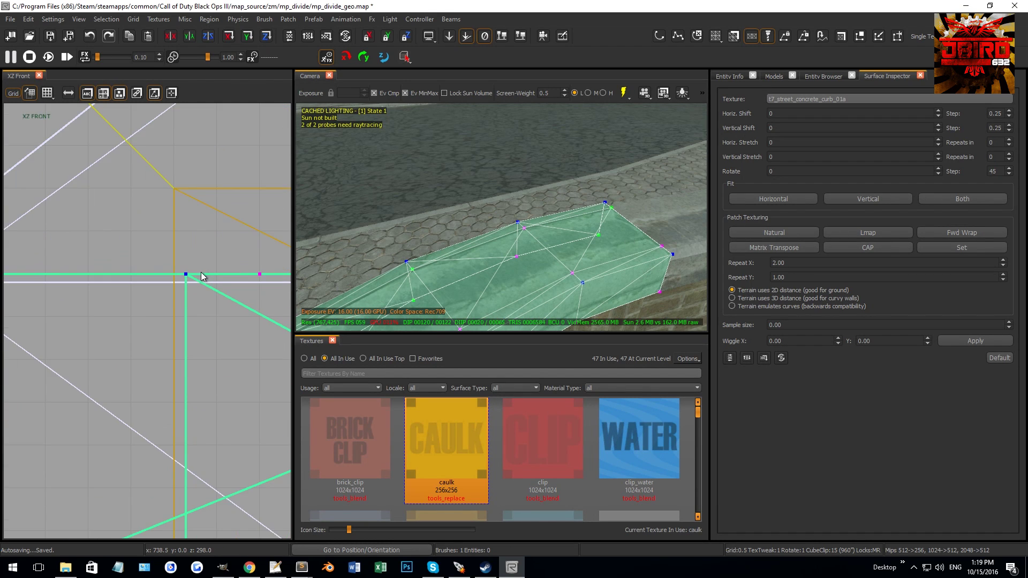
{"action": "key", "text": "ctrl+Tab"}
{"action": "scroll", "coordinate": [153, 325], "scroll_direction": "up", "scroll_amount": 2}
{"action": "scroll", "coordinate": [153, 324], "scroll_direction": "down", "scroll_amount": 3}
{"action": "scroll", "coordinate": [88, 327], "scroll_direction": "up", "scroll_amount": 12}
{"action": "left_click_drag", "start_coordinate": [158, 274], "coordinate": [155, 318]}
{"action": "key", "text": "v"}
{"action": "mouse_move", "coordinate": [477, 247]}
{"action": "right_mouse_down"}
{"action": "mouse_move", "coordinate": [461, 252]}
{"action": "mouse_move", "coordinate": [476, 248]}
{"action": "right_mouse_up"}
{"action": "right_click_drag", "start_coordinate": [501, 217], "coordinate": [460, 233]}
{"action": "key", "text": "ctrl+z"}
Step: Reselect the curved cap's top and insert vertex rows nearer its edges, lined up with the straight cap's bevel line
{"action": "key", "text": "ctrl+Tab"}
{"action": "scroll", "coordinate": [115, 298], "scroll_direction": "down", "scroll_amount": 10}
{"action": "key", "text": "ctrl+Tab"}
{"action": "scroll", "coordinate": [182, 274], "scroll_direction": "up", "scroll_amount": 6}
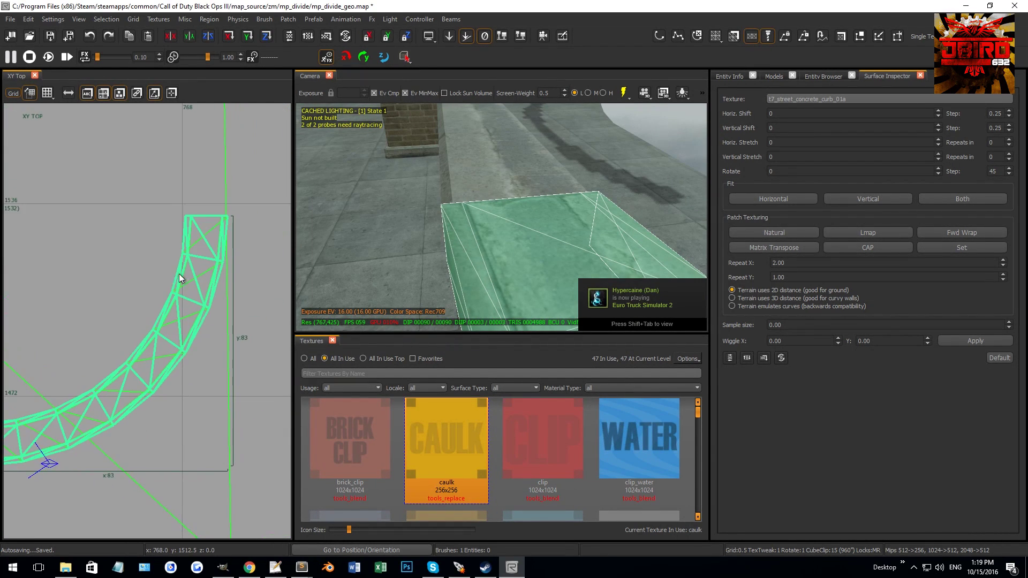
{"action": "key", "text": "Escape"}
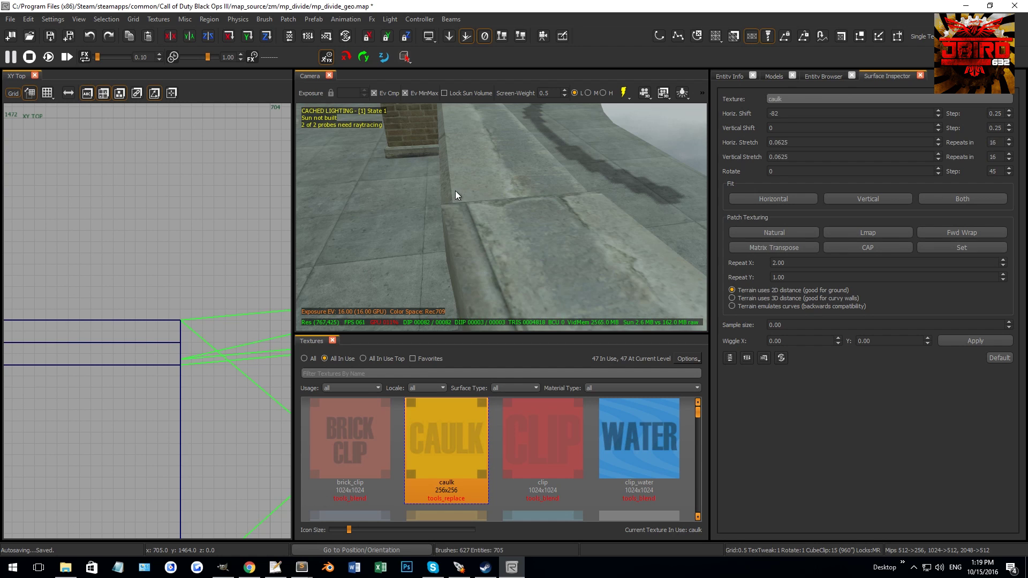
{"action": "left_click", "coordinate": [455, 190], "text": "shift"}
{"action": "key", "text": "Escape"}
{"action": "left_click", "coordinate": [457, 231], "text": "shift"}
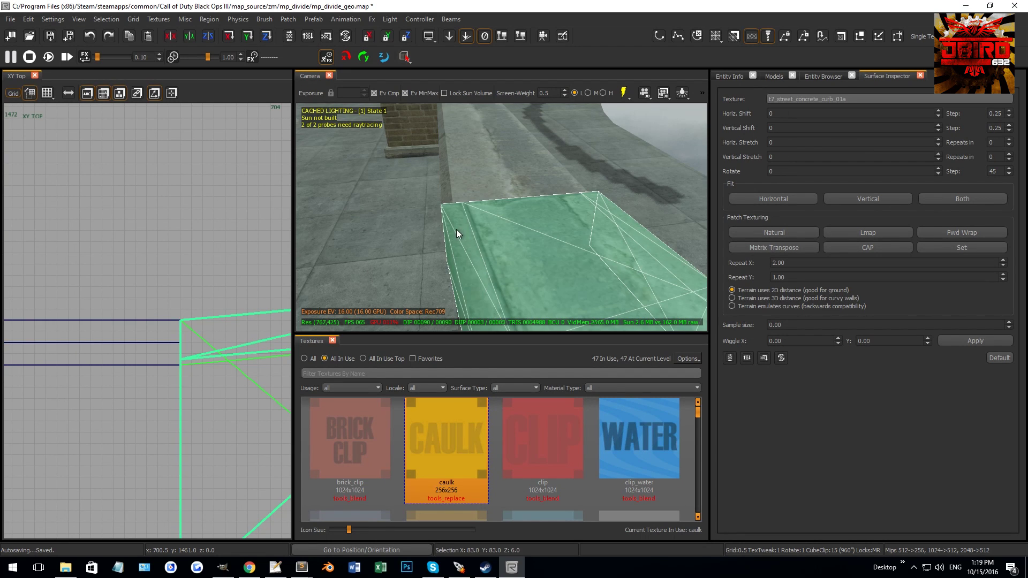
{"action": "left_click_drag", "start_coordinate": [491, 224], "coordinate": [491, 225]}
{"action": "left_click", "coordinate": [599, 198]}
{"action": "left_click", "coordinate": [577, 195]}
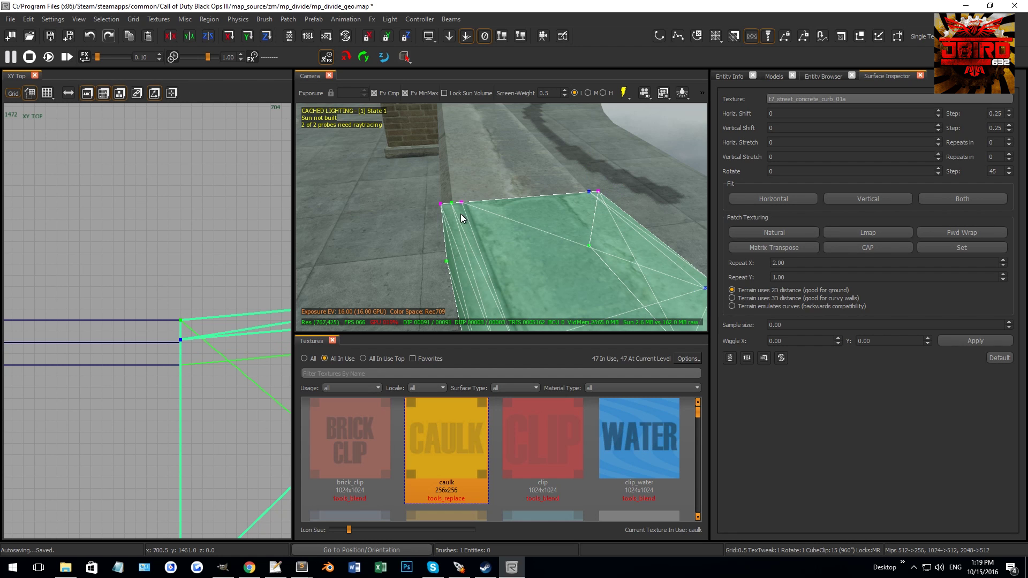
Step: Delete the old, wider inset vertex row from the curved cap's top and return to its vertices
{"action": "key", "text": "BackSpace"}
{"action": "key", "text": "Escape"}
{"action": "left_click", "coordinate": [491, 212], "text": "shift"}
{"action": "key", "text": "v"}
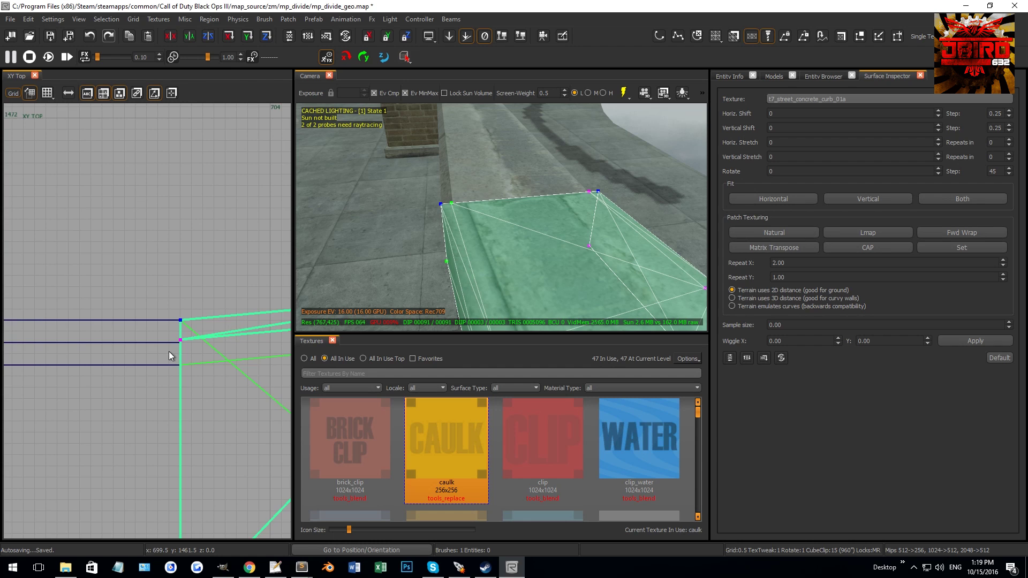
Step: Try to shift the curved cap's edge vertices inward in the top view
{"action": "scroll", "coordinate": [171, 355], "scroll_direction": "up", "scroll_amount": 1}
{"action": "mouse_move", "coordinate": [203, 323]}
{"action": "left_mouse_down"}
{"action": "mouse_move", "coordinate": [201, 350]}
{"action": "mouse_move", "coordinate": [202, 340]}
{"action": "left_mouse_up"}
{"action": "key", "text": "ctrl+z"}
{"action": "key", "text": "ctrl+y"}
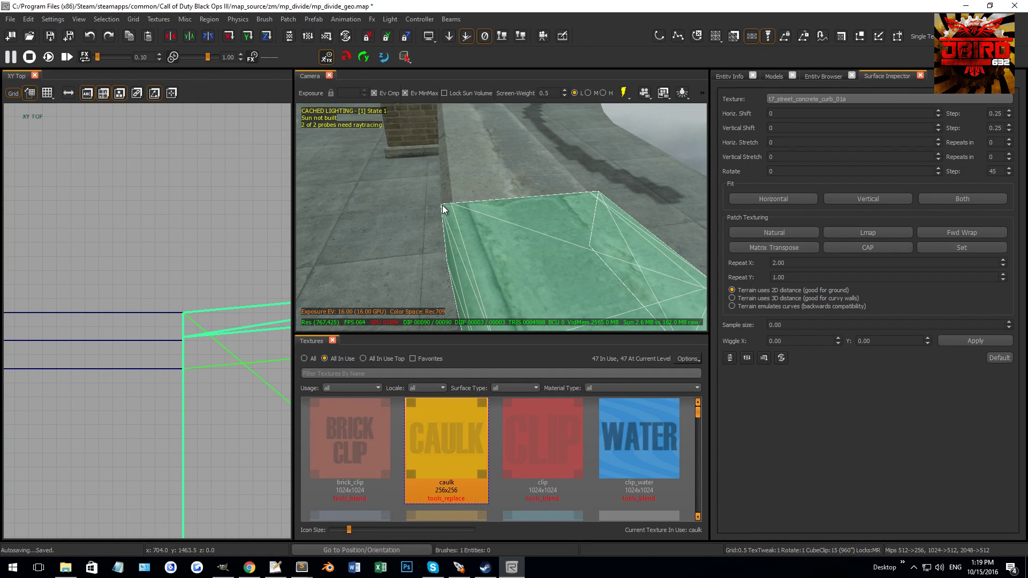
Step: Lower the curved cap's top-edge vertices in the front view to the height of the straight cap's bevel line
{"action": "key", "text": "ctrl+Tab"}
{"action": "scroll", "coordinate": [251, 300], "scroll_direction": "down", "scroll_amount": 5}
{"action": "key", "text": "ctrl+Tab"}
{"action": "scroll", "coordinate": [35, 294], "scroll_direction": "up", "scroll_amount": 4}
{"action": "scroll", "coordinate": [73, 293], "scroll_direction": "up", "scroll_amount": 4}
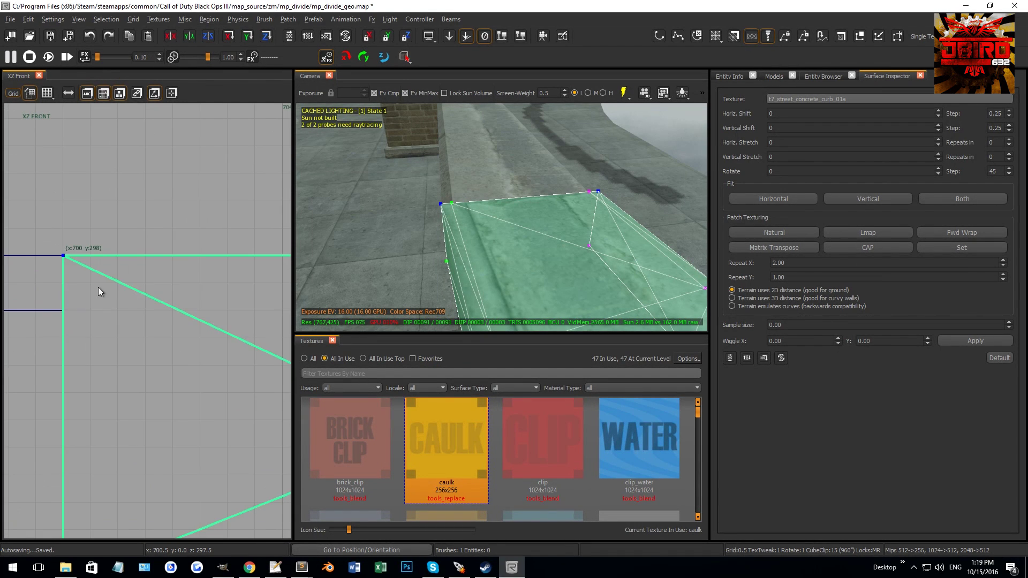
{"action": "left_click_drag", "start_coordinate": [98, 287], "coordinate": [93, 342]}
{"action": "key", "text": "Escape"}
Step: Try adjusting the vertices along the curved cap's outer bevel
{"action": "right_click_drag", "start_coordinate": [498, 200], "coordinate": [548, 197]}
{"action": "left_click", "coordinate": [562, 204], "text": "shift"}
{"action": "key", "text": "v"}
{"action": "left_click", "coordinate": [478, 129]}
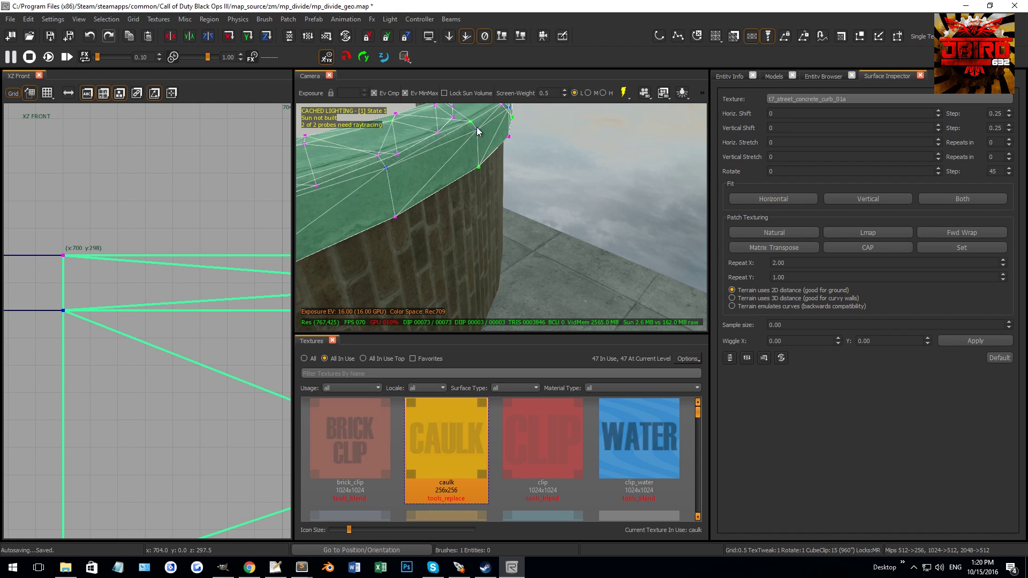
{"action": "right_click_drag", "start_coordinate": [482, 134], "coordinate": [493, 138]}
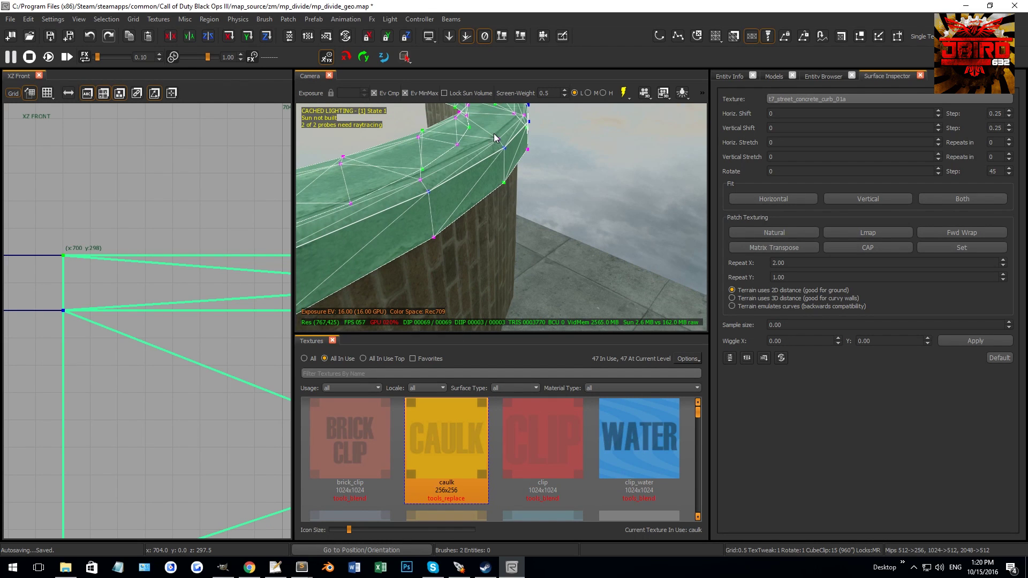
{"action": "key", "text": "ctrl+z"}
{"action": "key", "text": "ctrl+z"}
Step: Try adjusting the vertices along the curved cap's inner bevel
{"action": "right_click_drag", "start_coordinate": [498, 140], "coordinate": [503, 153]}
{"action": "key", "text": "Escape"}
{"action": "left_click", "coordinate": [535, 193], "text": "shift"}
{"action": "key", "text": "v"}
{"action": "right_click_drag", "start_coordinate": [534, 193], "coordinate": [555, 188]}
{"action": "left_click", "coordinate": [557, 170], "text": "shift"}
{"action": "key", "text": "ctrl+z"}
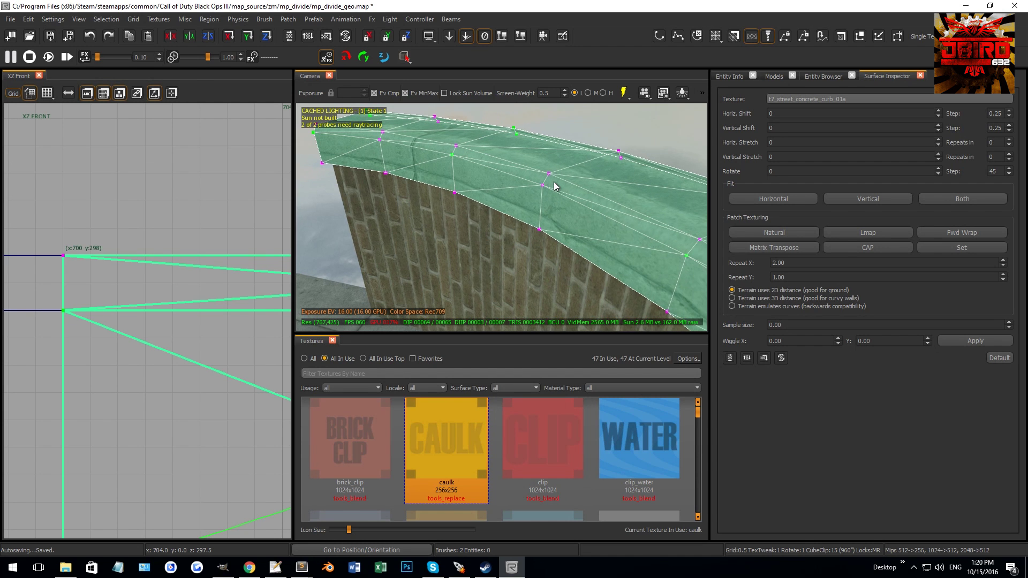
Step: Split the inner bevel strip of the curved cap off as its own mesh
{"action": "key", "text": "Escape"}
{"action": "left_click", "coordinate": [550, 176], "text": "shift"}
{"action": "key", "text": "v"}
{"action": "left_click", "coordinate": [549, 175], "text": "alt"}
{"action": "key", "text": "Escape"}
{"action": "key", "text": "Escape"}
{"action": "left_click", "coordinate": [541, 186], "text": "shift"}
{"action": "left_click_drag", "start_coordinate": [542, 187], "coordinate": [537, 184]}
{"action": "key", "text": "Escape"}
{"action": "key", "text": "Escape"}
Step: Select all meshes of the curved cap, apply natural texturing and set the texture rotation to 90
{"action": "right_click_drag", "start_coordinate": [537, 185], "coordinate": [544, 194]}
{"action": "left_click", "coordinate": [549, 261], "text": "shift"}
{"action": "left_click", "coordinate": [526, 247], "text": "shift"}
{"action": "mouse_move", "coordinate": [522, 241]}
{"action": "right_mouse_down"}
{"action": "mouse_move", "coordinate": [543, 249]}
{"action": "mouse_move", "coordinate": [505, 216]}
{"action": "mouse_move", "coordinate": [518, 188]}
{"action": "right_mouse_up"}
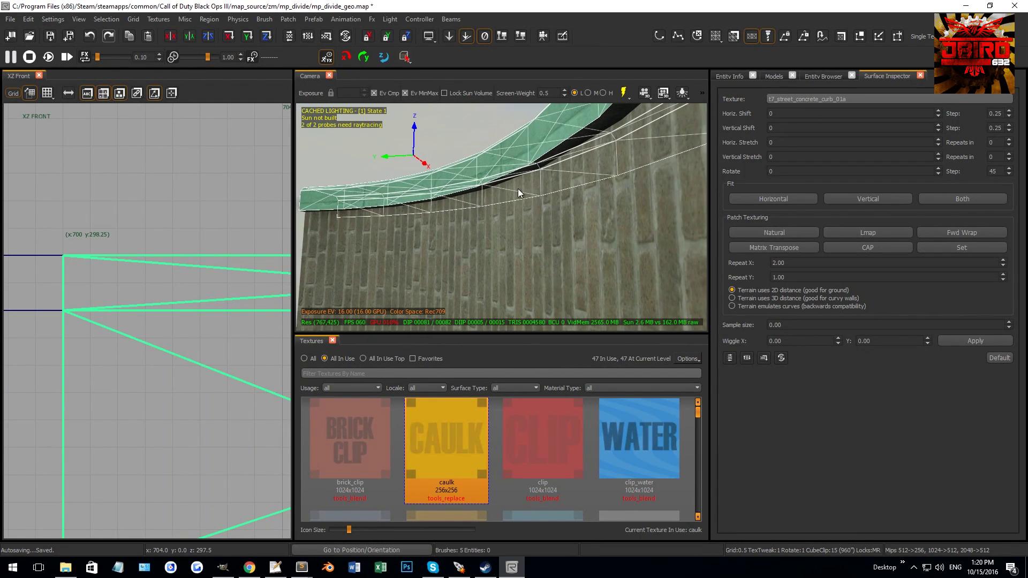
{"action": "right_click_drag", "start_coordinate": [569, 153], "coordinate": [556, 152]}
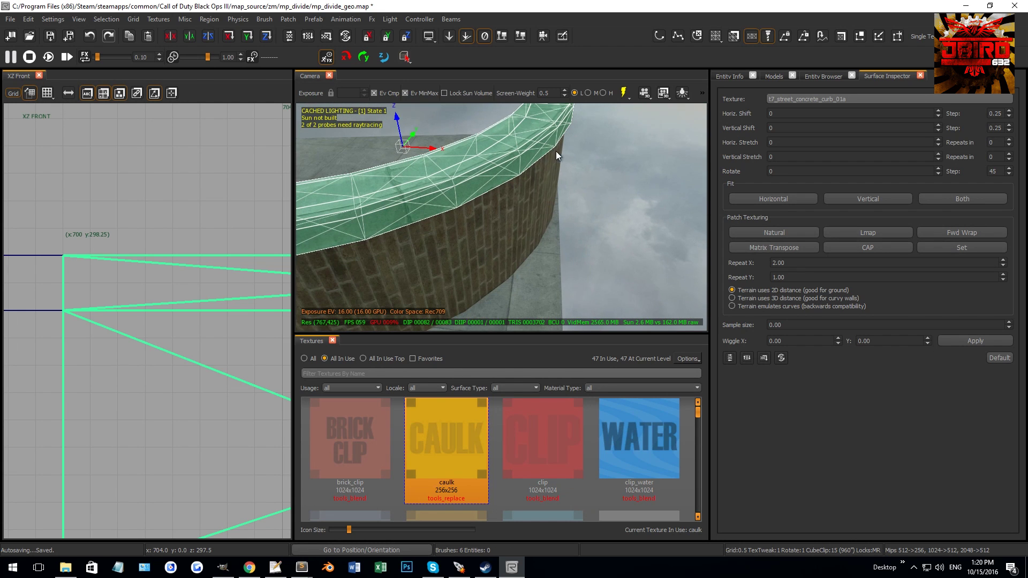
{"action": "left_click", "coordinate": [777, 231]}
{"action": "right_click_drag", "start_coordinate": [608, 225], "coordinate": [600, 225]}
{"action": "left_click_drag", "start_coordinate": [789, 171], "coordinate": [711, 178]}
{"action": "type", "text": "90"}
{"action": "key", "text": "Return"}
Step: Select only the inner bevel strip of the curved cap and set its texture rotation to 90
{"action": "right_click_drag", "start_coordinate": [515, 213], "coordinate": [547, 217]}
{"action": "key", "text": "Escape"}
{"action": "left_click", "coordinate": [537, 215], "text": "shift"}
{"action": "key", "text": "Escape"}
{"action": "left_click", "coordinate": [561, 212], "text": "shift"}
{"action": "key", "text": "Escape"}
{"action": "left_click", "coordinate": [546, 216], "text": "shift"}
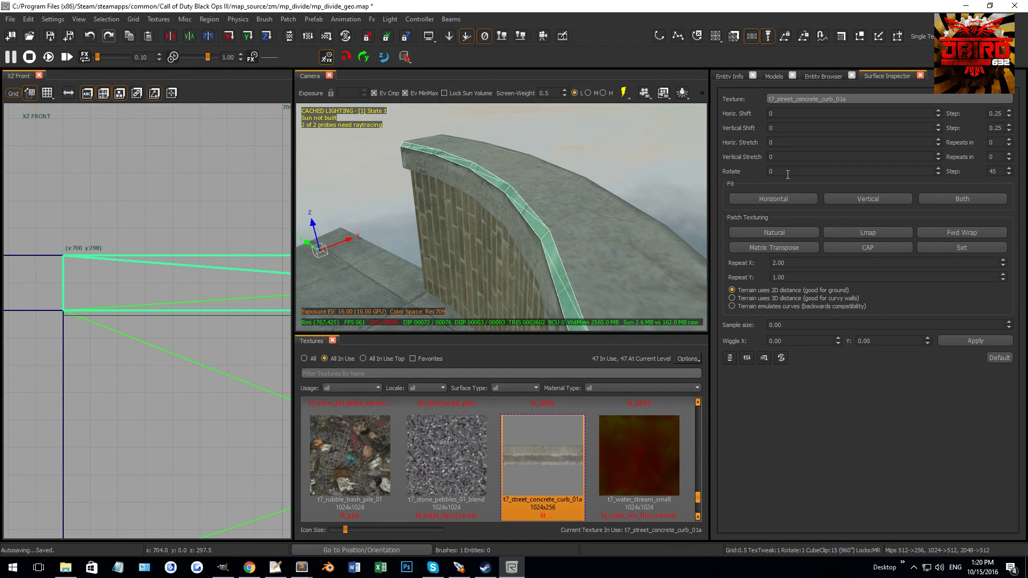
{"action": "left_click_drag", "start_coordinate": [761, 176], "coordinate": [716, 178]}
{"action": "type", "text": "90"}
{"action": "key", "text": "Return"}
Step: Select the curved cap's top, bevel and side meshes together and set their texture rotation to 90
{"action": "key", "text": "Escape"}
{"action": "right_click_drag", "start_coordinate": [587, 239], "coordinate": [595, 234]}
{"action": "left_click", "coordinate": [541, 217], "text": "shift"}
{"action": "right_click_drag", "start_coordinate": [538, 214], "coordinate": [565, 230]}
{"action": "left_click", "coordinate": [557, 227], "text": "shift"}
{"action": "left_click", "coordinate": [565, 230], "text": "shift"}
{"action": "left_click", "coordinate": [773, 202]}
{"action": "type", "text": "90"}
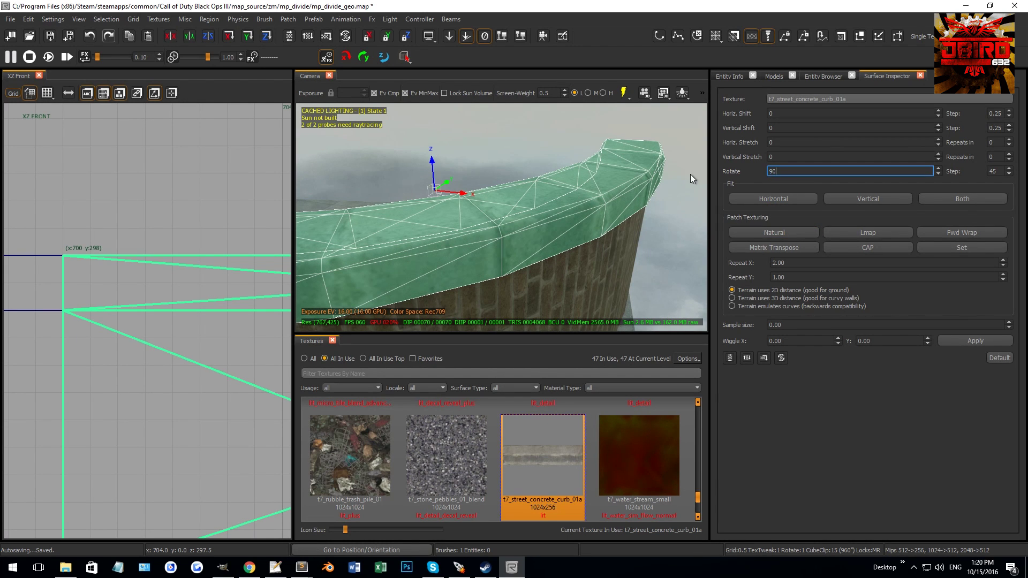
{"action": "key", "text": "Return"}
{"action": "key", "text": "Escape"}
Step: Convert the straight wall's brick face on the curve's convex side to terrain
{"action": "right_click_drag", "start_coordinate": [476, 232], "coordinate": [449, 237]}
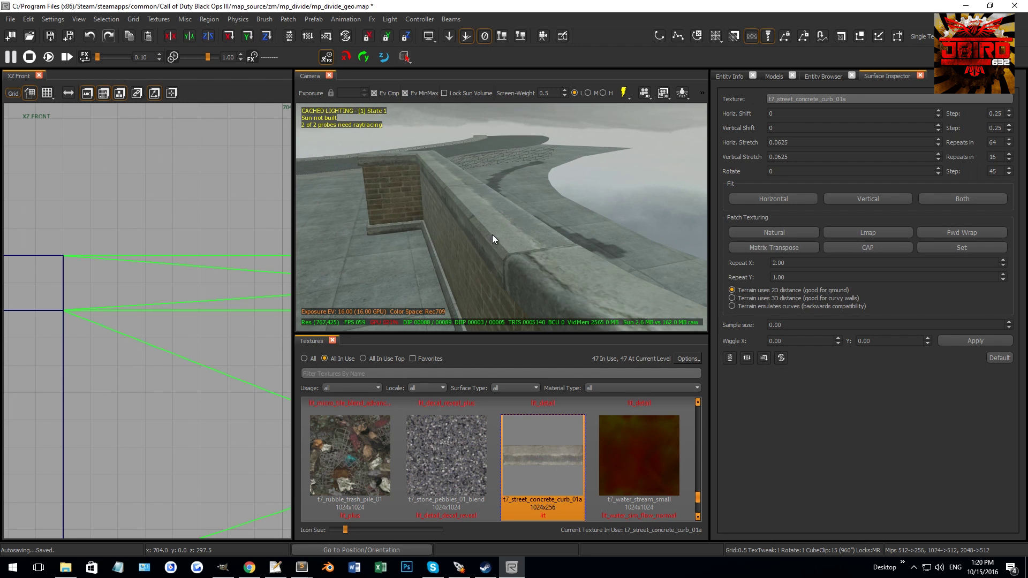
{"action": "left_click", "coordinate": [498, 242], "text": "shift"}
{"action": "key", "text": "Escape"}
{"action": "mouse_move", "coordinate": [436, 242]}
{"action": "right_mouse_down"}
{"action": "mouse_move", "coordinate": [423, 236]}
{"action": "mouse_move", "coordinate": [494, 229]}
{"action": "mouse_move", "coordinate": [478, 223]}
{"action": "right_mouse_up"}
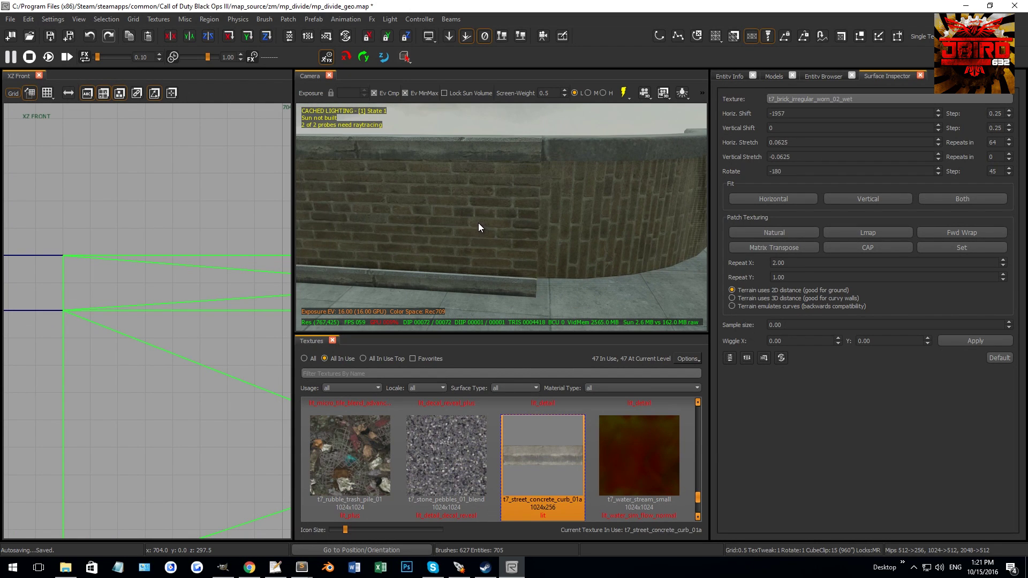
{"action": "left_click", "coordinate": [478, 223], "text": "shift"}
{"action": "left_click", "coordinate": [287, 19]}
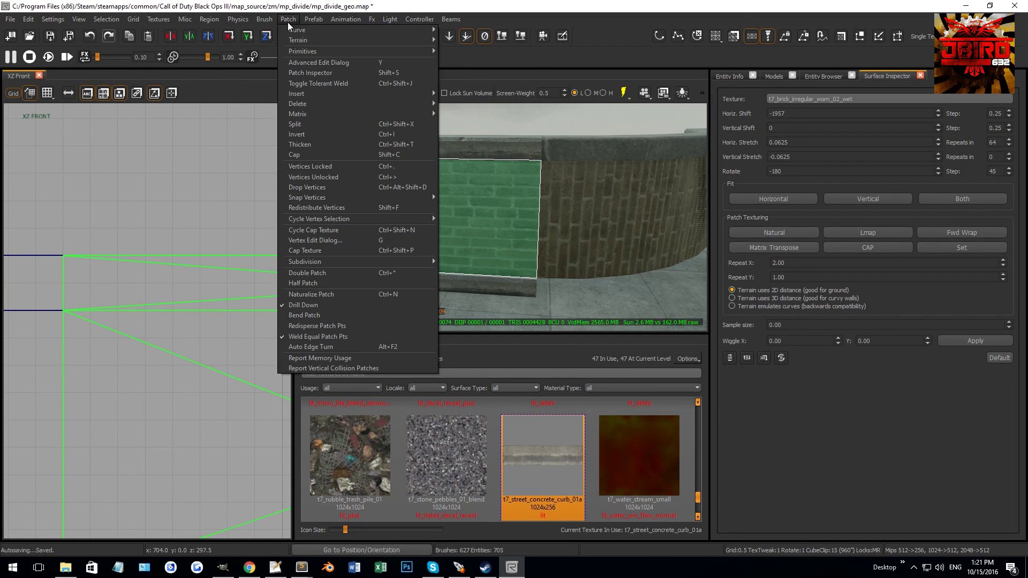
{"action": "mouse_move", "coordinate": [301, 40]}
{"action": "left_click", "coordinate": [465, 52]}
Step: Convert the straight wall's brick face on the curve's concave side to terrain
{"action": "right_click_drag", "start_coordinate": [507, 191], "coordinate": [576, 192]}
{"action": "left_click", "coordinate": [575, 192], "text": "ctrl+shift"}
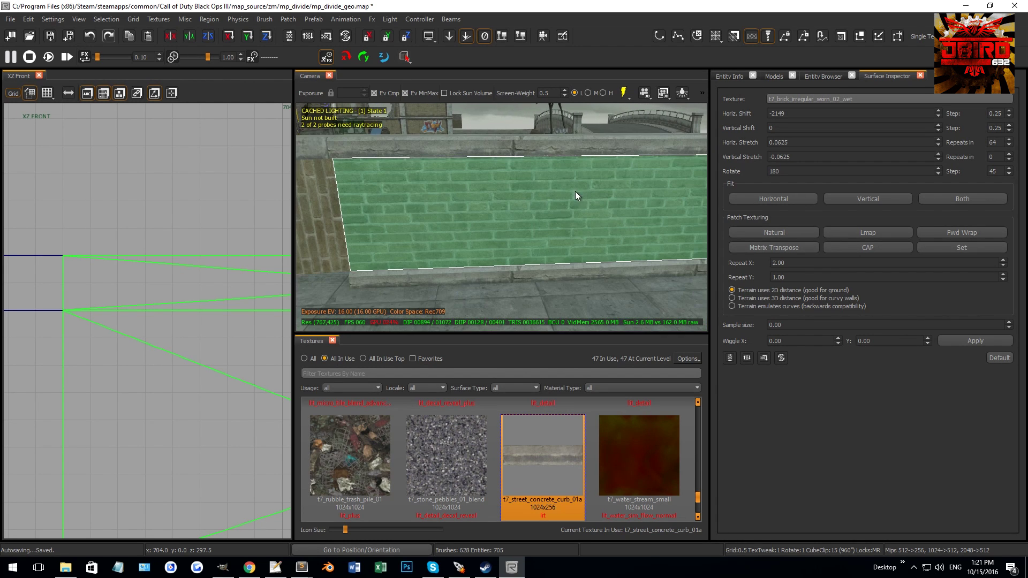
{"action": "left_click", "coordinate": [288, 19]}
{"action": "mouse_move", "coordinate": [305, 40]}
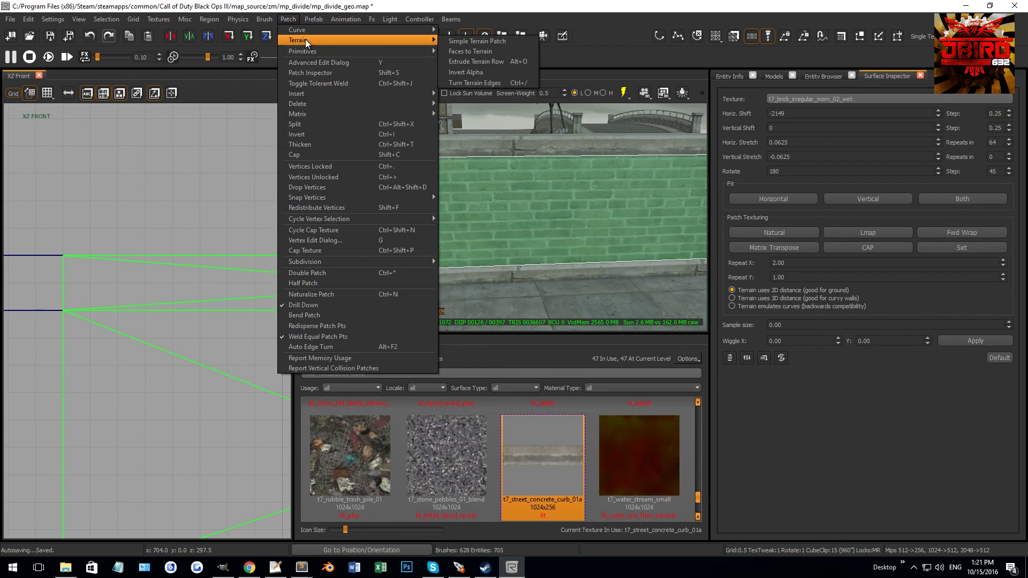
{"action": "left_click", "coordinate": [508, 51]}
Step: Apply natural texturing to the straight and curved brick meshes on the convex side together, with the texture rotation set to 90
{"action": "left_click", "coordinate": [519, 197], "text": "ctrl+shift"}
{"action": "left_click", "coordinate": [516, 195], "text": "ctrl+shift"}
{"action": "left_click", "coordinate": [518, 191], "text": "ctrl+shift"}
{"action": "right_click_drag", "start_coordinate": [517, 190], "coordinate": [523, 199]}
{"action": "left_click", "coordinate": [523, 199], "text": "shift"}
{"action": "right_click_drag", "start_coordinate": [606, 206], "coordinate": [636, 226]}
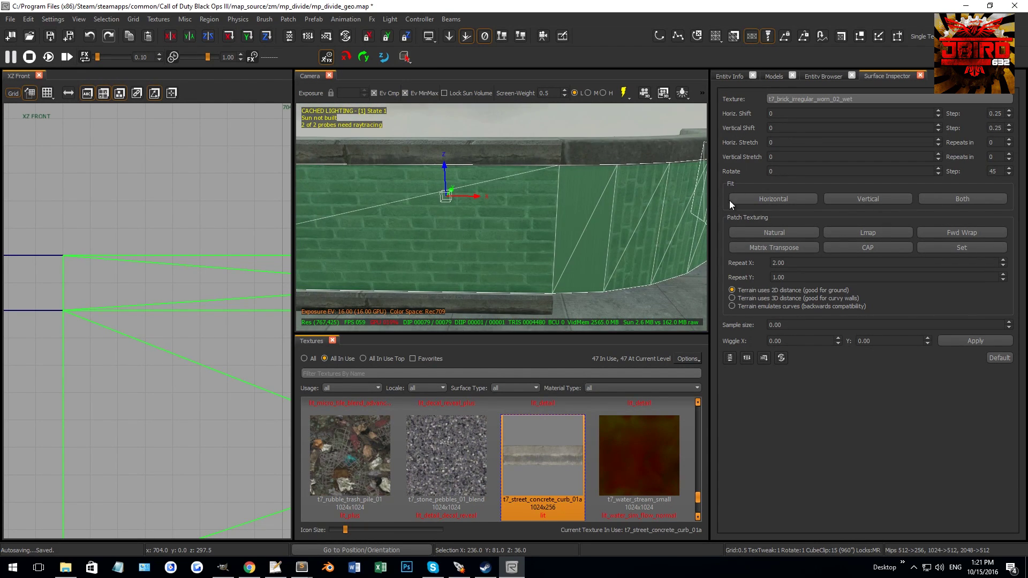
{"action": "left_click", "coordinate": [776, 231]}
{"action": "type", "text": "90"}
{"action": "key", "text": "Return"}
Step: Set the vertical and horizontal stretch of the convex-side brick texture to -1.5
{"action": "type", "text": "1.5"}
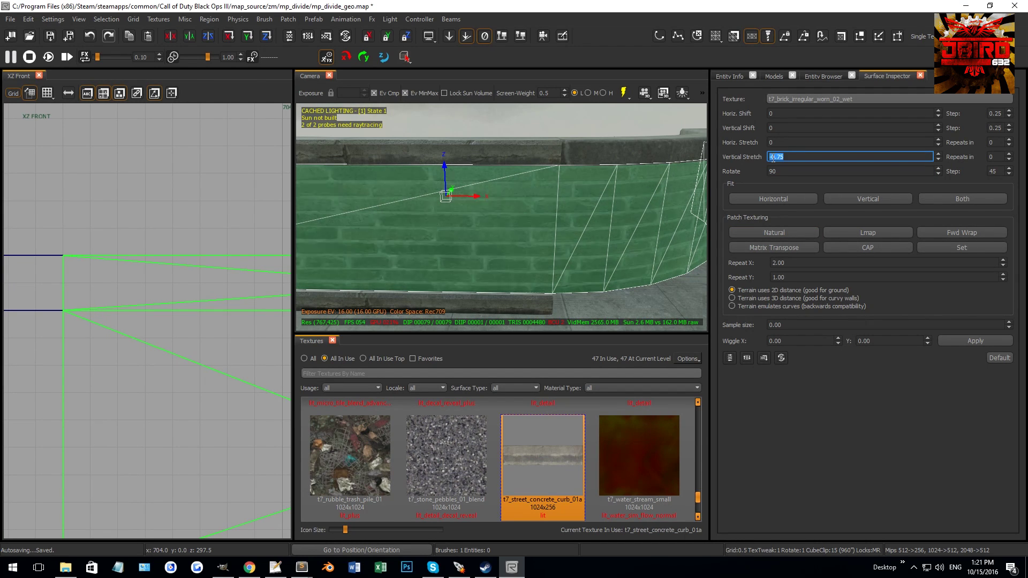
{"action": "key", "text": "Return"}
{"action": "left_click", "coordinate": [788, 143]}
{"action": "type", "text": "-1.5"}
{"action": "key", "text": "Return"}
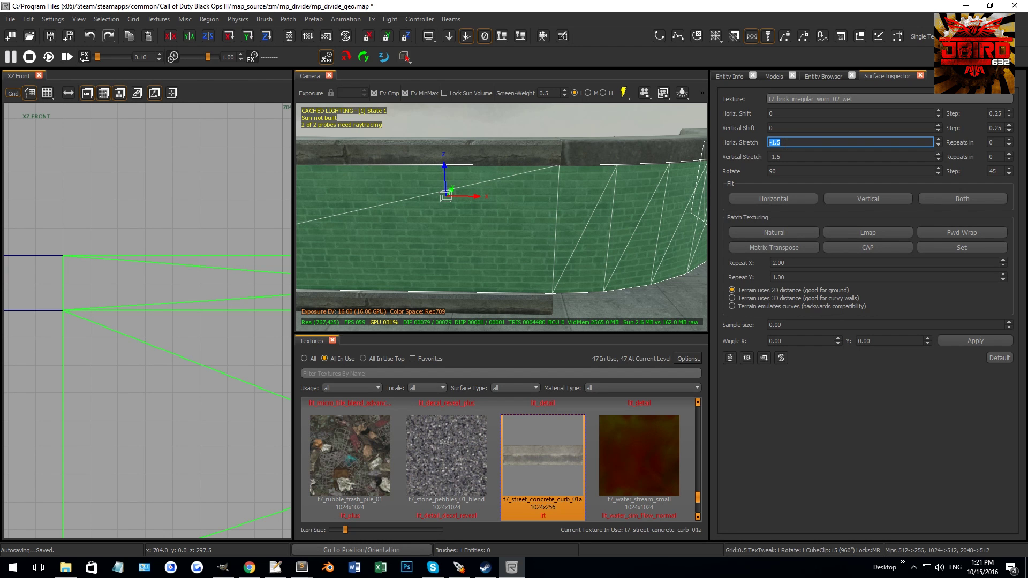
Step: Select the straight and curved brick meshes on the concave side and set their vertical texture stretch to -1.25
{"action": "right_click_drag", "start_coordinate": [554, 215], "coordinate": [555, 215]}
{"action": "key", "text": "Escape"}
{"action": "left_click", "coordinate": [573, 210], "text": "shift"}
{"action": "key", "text": "Up"}
{"action": "key", "text": "Up"}
{"action": "key", "text": "Up"}
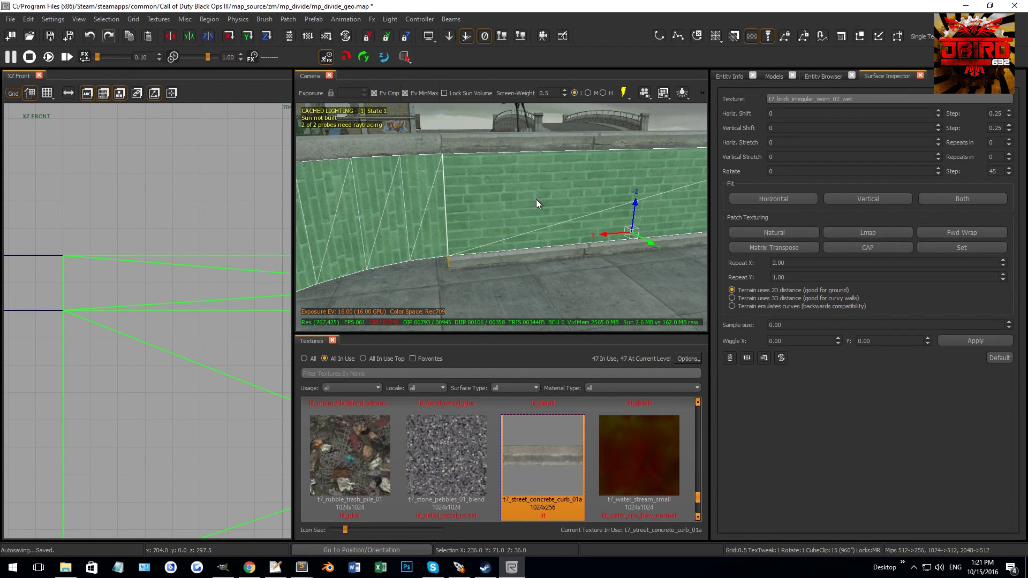
{"action": "left_click", "coordinate": [782, 157]}
{"action": "type", "text": "-1.25"}
{"action": "key", "text": "Return"}
Step: Set the horizontal stretch of the concave-side brick texture to -1.25
{"action": "left_click", "coordinate": [791, 143]}
{"action": "type", "text": "1"}
{"action": "key", "text": "Return"}
{"action": "type", "text": "-1.25"}
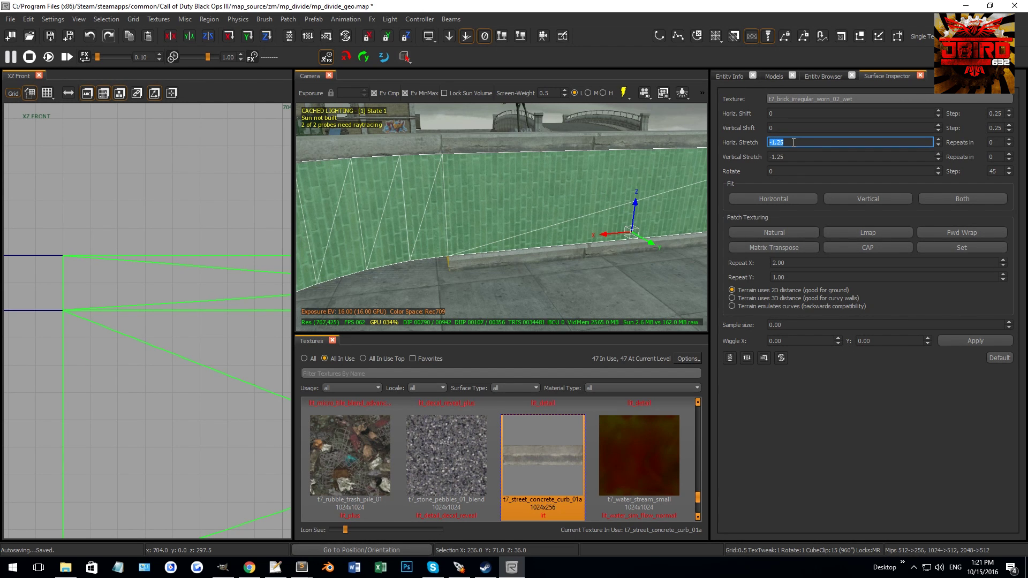
{"action": "key", "text": "Return"}
{"action": "key", "text": "Up"}
{"action": "key", "text": "Up"}
Step: Duplicate the curved concrete cap and move the copy down to the ground, aligned with the straight base, as the curved section's base
{"action": "right_click_drag", "start_coordinate": [651, 171], "coordinate": [549, 188]}
{"action": "key", "text": "Escape"}
{"action": "left_click", "coordinate": [526, 207], "text": "shift"}
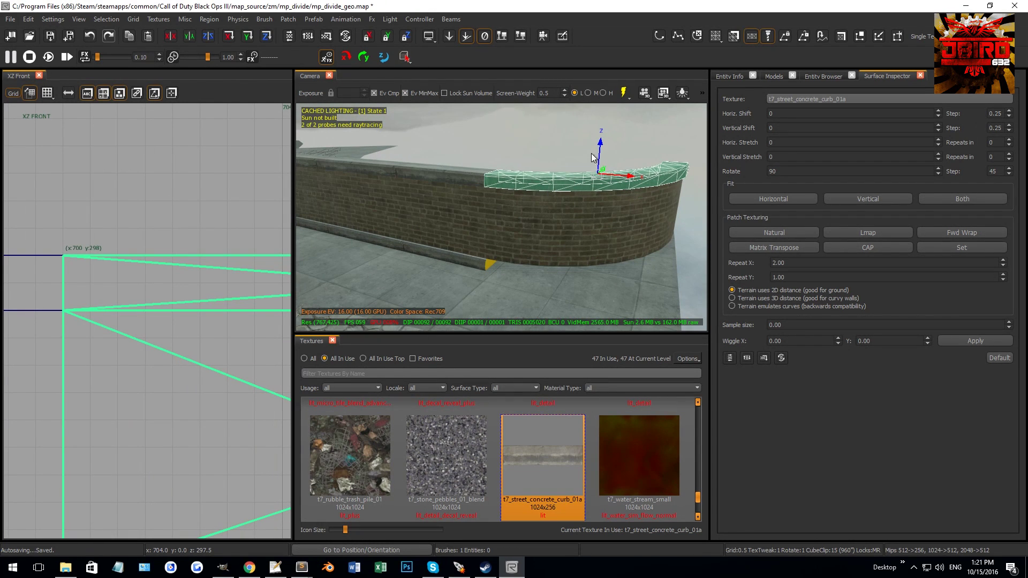
{"action": "left_click_drag", "start_coordinate": [600, 148], "coordinate": [587, 225]}
{"action": "key", "text": "ctrl+Tab"}
{"action": "key", "text": "ctrl+Tab"}
{"action": "scroll", "coordinate": [130, 326], "scroll_direction": "down", "scroll_amount": 11}
{"action": "key", "text": "ctrl+Tab"}
{"action": "key", "text": "ctrl+Tab"}
{"action": "key", "text": "ctrl+Tab"}
{"action": "key", "text": "ctrl+Tab"}
{"action": "scroll", "coordinate": [156, 306], "scroll_direction": "up", "scroll_amount": 7}
{"action": "key", "text": "2"}
{"action": "left_click_drag", "start_coordinate": [159, 274], "coordinate": [175, 307]}
{"action": "key", "text": "Escape"}
Step: Select the straight section's concrete cap brush and convert it into patch meshes
{"action": "right_click_drag", "start_coordinate": [500, 262], "coordinate": [526, 250]}
{"action": "left_click", "coordinate": [476, 241], "text": "shift"}
{"action": "key", "text": "Escape"}
{"action": "left_click", "coordinate": [584, 239], "text": "shift"}
{"action": "key", "text": "Escape"}
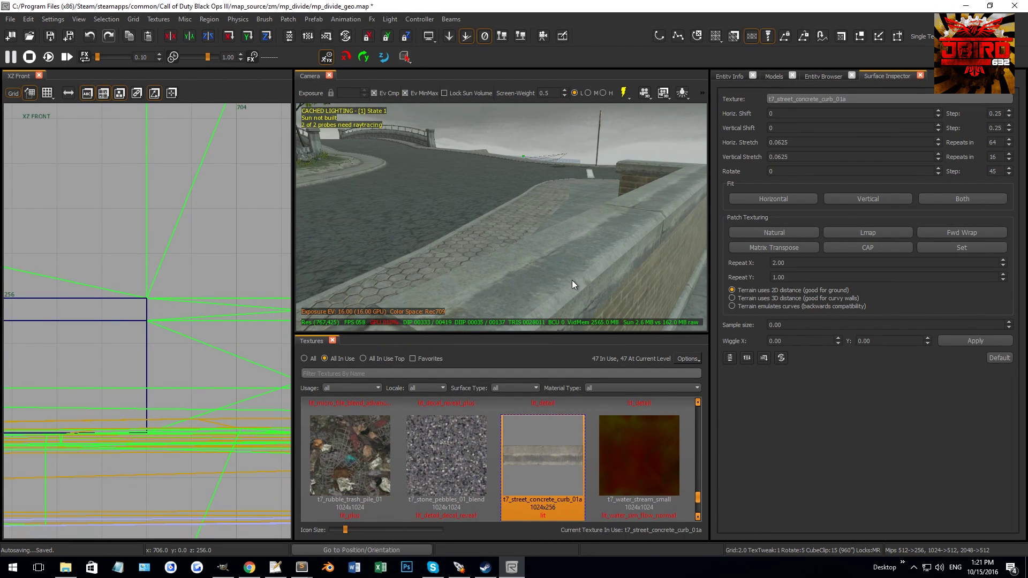
{"action": "left_click", "coordinate": [570, 284], "text": "shift"}
{"action": "right_click_drag", "start_coordinate": [570, 284], "coordinate": [541, 244]}
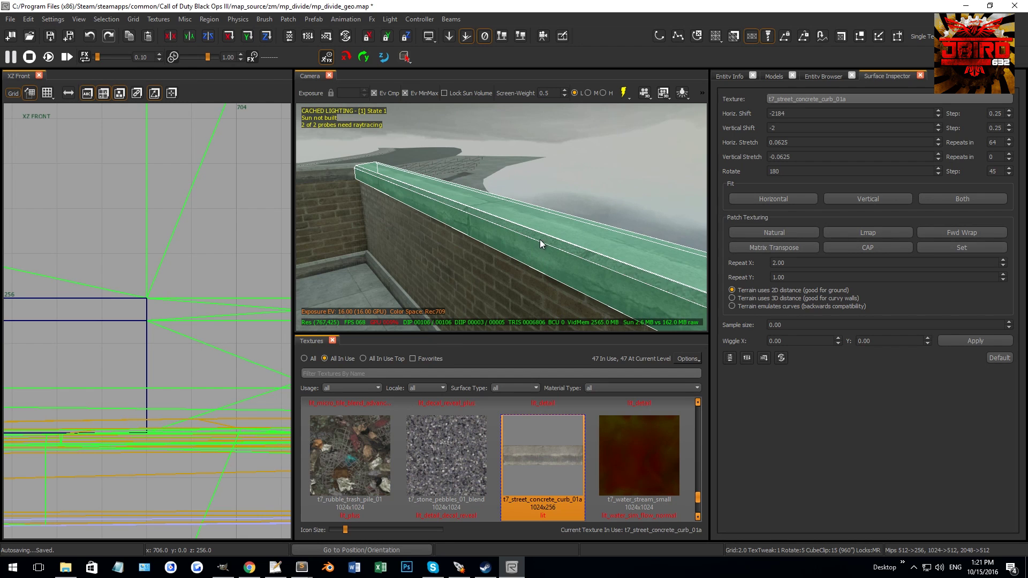
{"action": "left_click", "coordinate": [290, 19]}
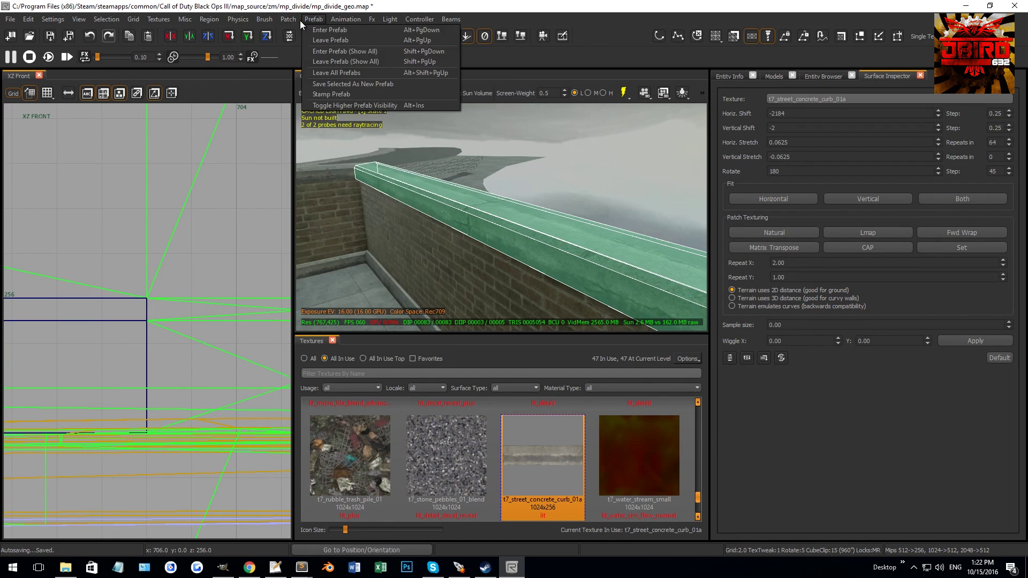
{"action": "mouse_move", "coordinate": [304, 37]}
{"action": "left_click", "coordinate": [460, 53]}
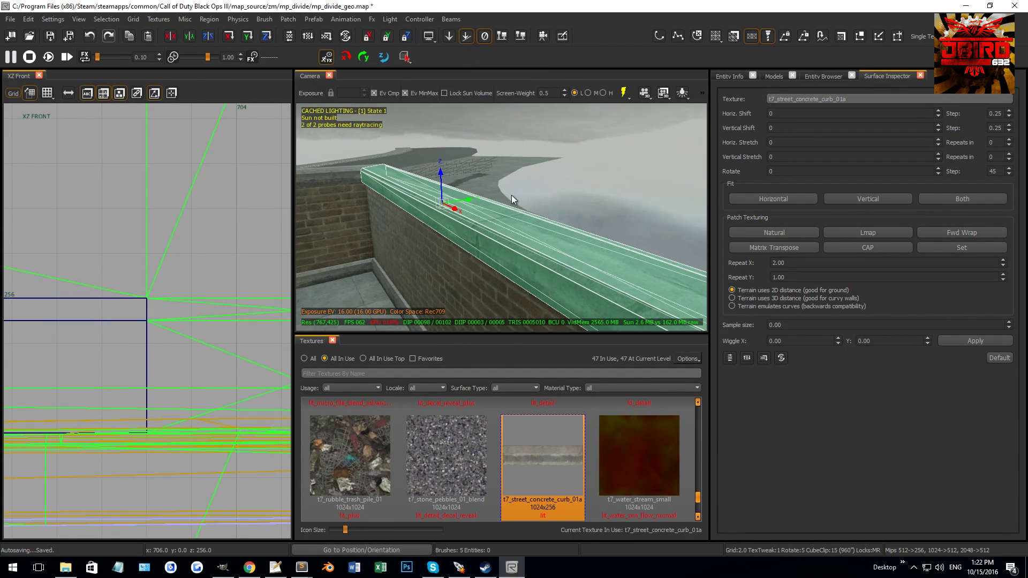
{"action": "right_click_drag", "start_coordinate": [511, 190], "coordinate": [516, 199]}
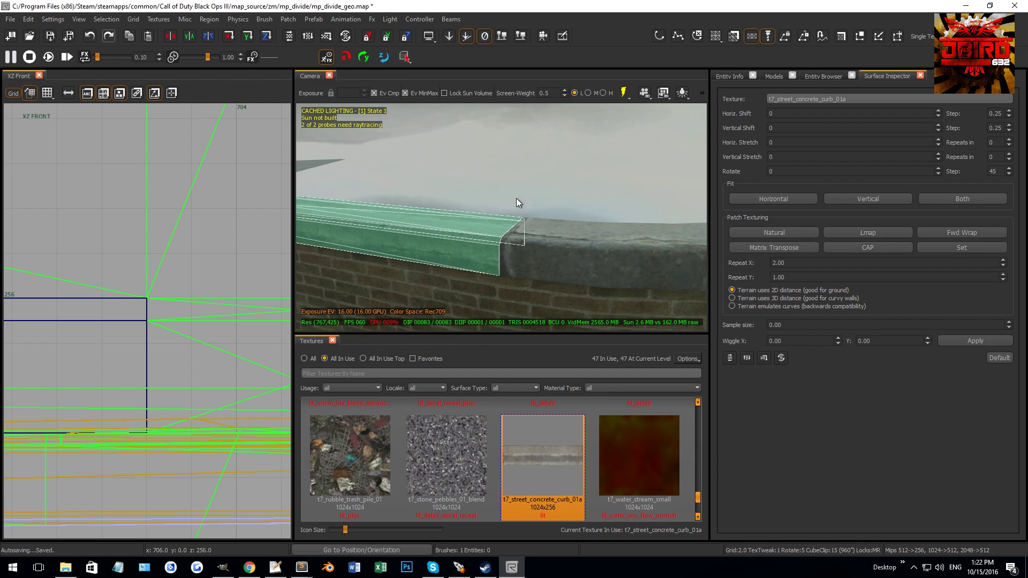
{"action": "right_click_drag", "start_coordinate": [544, 247], "coordinate": [533, 246]}
{"action": "key", "text": "Escape"}
Step: Examine the cap pieces of the end pillar and the straight wall by selecting them one at a time
{"action": "left_click", "coordinate": [483, 232], "text": "shift"}
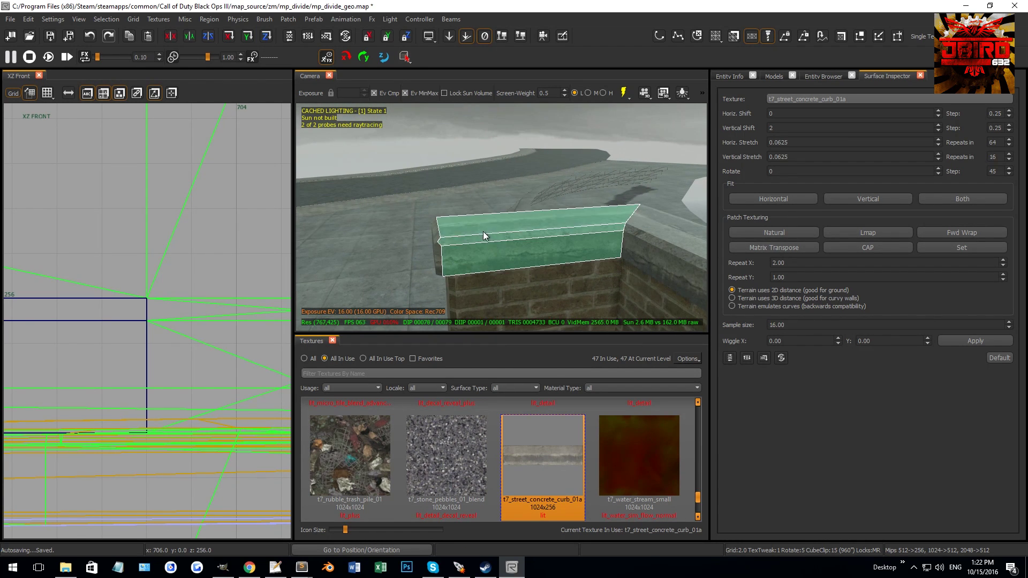
{"action": "key", "text": "Escape"}
{"action": "mouse_move", "coordinate": [593, 217]}
{"action": "right_mouse_down"}
{"action": "mouse_move", "coordinate": [616, 213]}
{"action": "mouse_move", "coordinate": [596, 204]}
{"action": "right_mouse_up"}
{"action": "left_click", "coordinate": [613, 214], "text": "shift"}
{"action": "key", "text": "Escape"}
{"action": "left_click", "coordinate": [593, 204], "text": "shift"}
{"action": "key", "text": "Escape"}
{"action": "left_click", "coordinate": [605, 206], "text": "shift"}
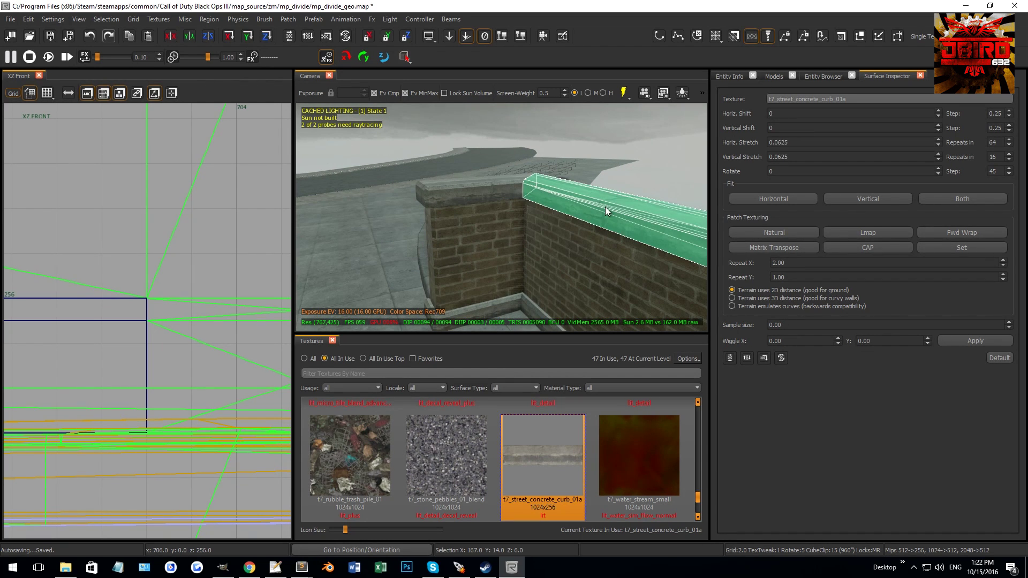
{"action": "key", "text": "Escape"}
Step: Select the cap, brick and base pieces of the end pillar, straight wall and curved section together
{"action": "mouse_move", "coordinate": [596, 197]}
{"action": "right_mouse_down"}
{"action": "mouse_move", "coordinate": [503, 194]}
{"action": "mouse_move", "coordinate": [492, 220]}
{"action": "right_mouse_up"}
{"action": "left_click", "coordinate": [509, 307], "text": "shift"}
{"action": "left_click", "coordinate": [512, 314], "text": "shift"}
{"action": "scroll", "coordinate": [180, 271], "scroll_direction": "down", "scroll_amount": 9}
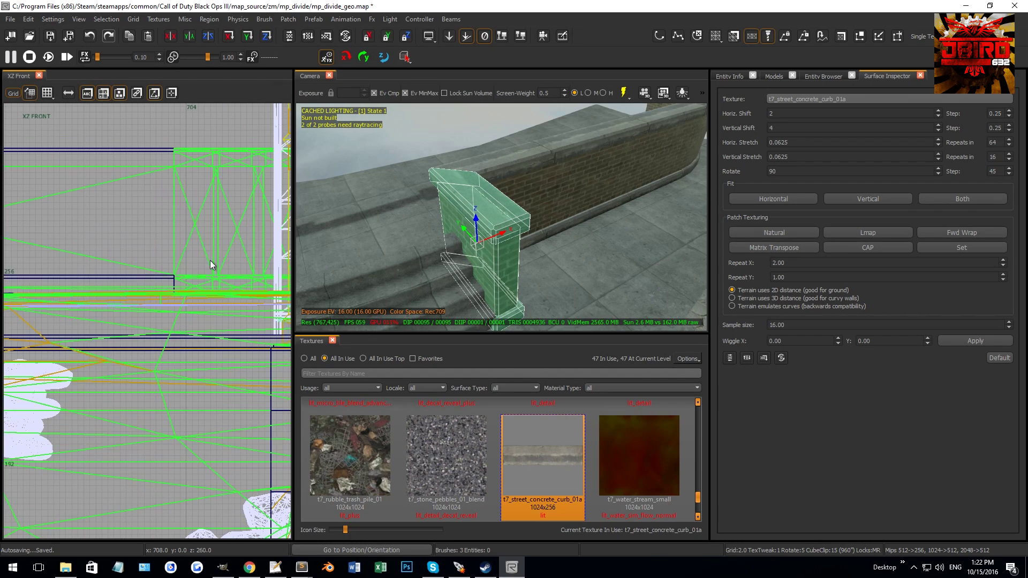
{"action": "left_click", "coordinate": [522, 163], "text": "shift"}
{"action": "left_click", "coordinate": [544, 231], "text": "shift"}
{"action": "right_click_drag", "start_coordinate": [544, 230], "coordinate": [600, 197]}
{"action": "left_click", "coordinate": [606, 189], "text": "shift"}
{"action": "left_click", "coordinate": [589, 280], "text": "shift"}
{"action": "right_click_drag", "start_coordinate": [589, 280], "coordinate": [580, 262]}
{"action": "left_click", "coordinate": [546, 185], "text": "shift"}
{"action": "mouse_move", "coordinate": [555, 192]}
{"action": "right_mouse_down"}
{"action": "mouse_move", "coordinate": [541, 196]}
{"action": "mouse_move", "coordinate": [562, 202]}
{"action": "right_mouse_up"}
{"action": "right_click_drag", "start_coordinate": [498, 202], "coordinate": [489, 191]}
{"action": "scroll", "coordinate": [112, 308], "scroll_direction": "down", "scroll_amount": 5}
{"action": "key", "text": "ctrl+Tab"}
{"action": "key", "text": "ctrl+Tab"}
{"action": "scroll", "coordinate": [155, 304], "scroll_direction": "down", "scroll_amount": 4}
{"action": "right_click_drag", "start_coordinate": [153, 314], "coordinate": [188, 334]}
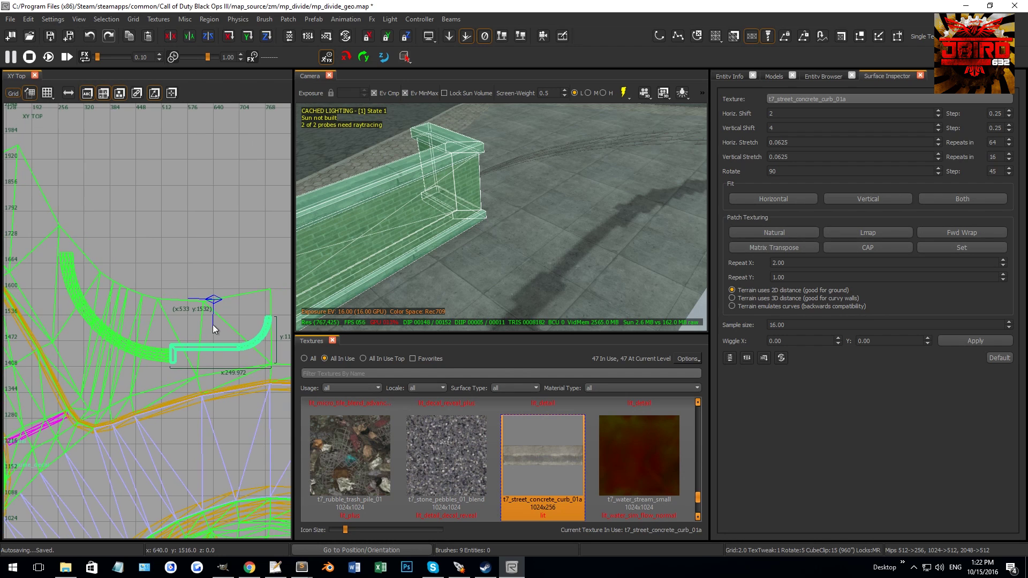
Step: Duplicate the selected wall pieces, rotate the copy -90 degrees about Z and flip it along the Y axis
{"action": "key", "text": "r"}
{"action": "key", "text": "4"}
{"action": "key", "text": "space"}
{"action": "left_click_drag", "start_coordinate": [245, 328], "coordinate": [248, 339]}
{"action": "key", "text": "r"}
{"action": "left_click", "coordinate": [106, 19]}
{"action": "mouse_move", "coordinate": [124, 135]}
{"action": "left_click", "coordinate": [262, 146]}
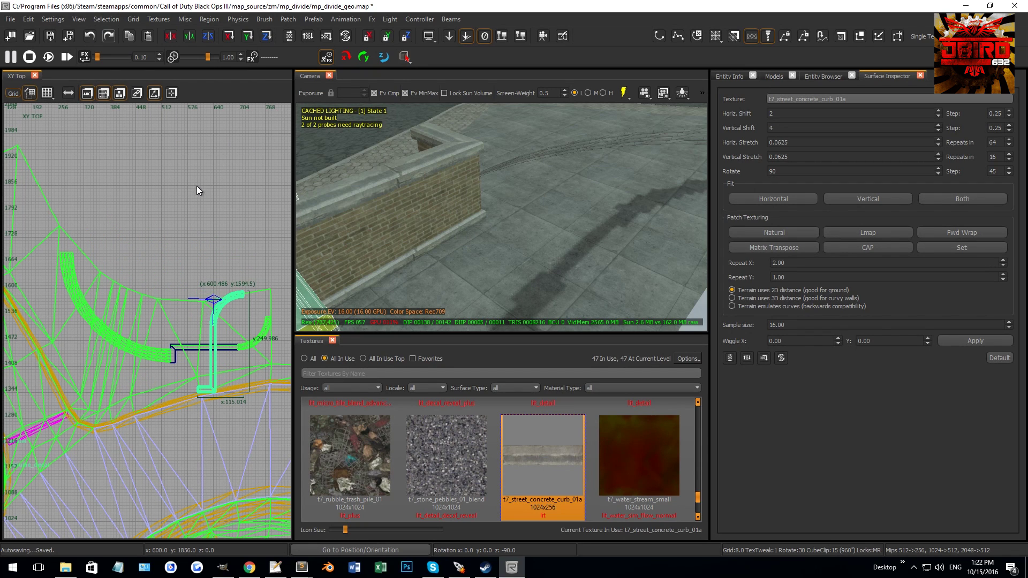
Step: Move the wall copy to the opposite end of the curved steps
{"action": "mouse_move", "coordinate": [219, 305]}
{"action": "right_mouse_down"}
{"action": "mouse_move", "coordinate": [240, 309]}
{"action": "mouse_move", "coordinate": [103, 188]}
{"action": "right_mouse_up"}
{"action": "scroll", "coordinate": [72, 261], "scroll_direction": "up", "scroll_amount": 5}
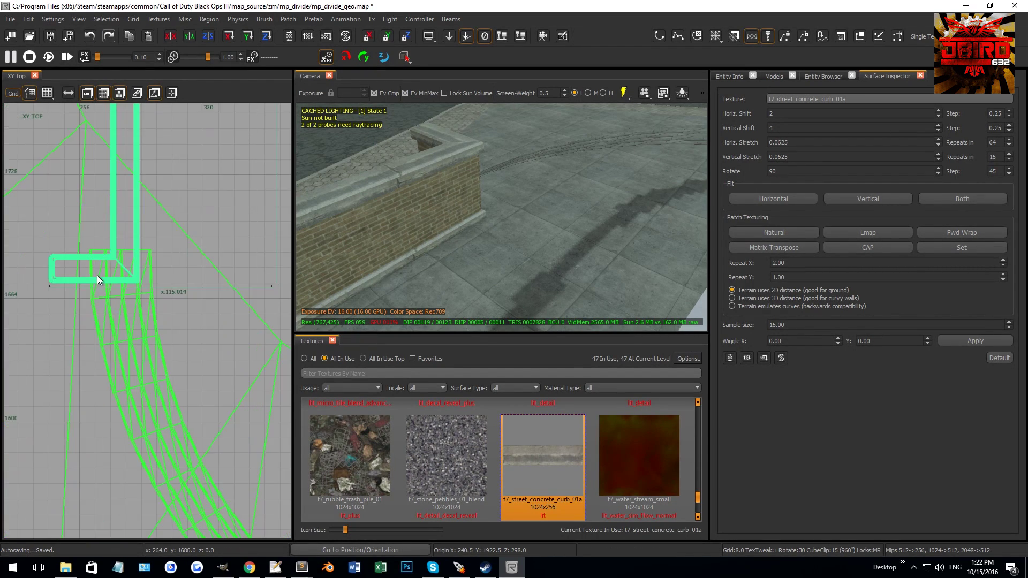
{"action": "scroll", "coordinate": [156, 250], "scroll_direction": "down", "scroll_amount": 4}
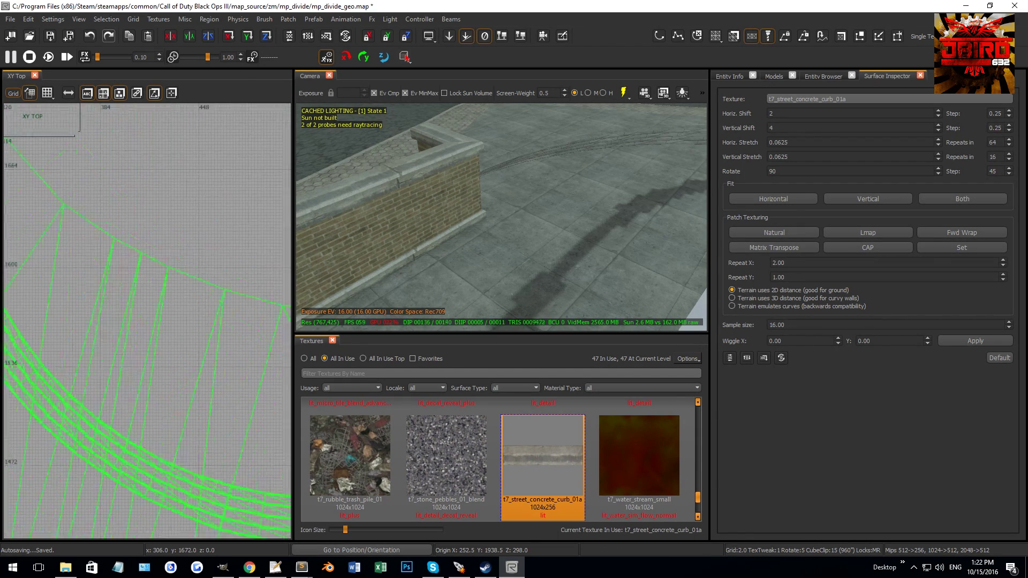
Step: Shift the wall copy along X to an origin of 260.5 so its pillar meets the steps as at the original end
{"action": "scroll", "coordinate": [263, 428], "scroll_direction": "up", "scroll_amount": 5}
{"action": "right_click_drag", "start_coordinate": [264, 428], "coordinate": [149, 377]}
{"action": "scroll", "coordinate": [82, 241], "scroll_direction": "up", "scroll_amount": 3}
{"action": "right_click_drag", "start_coordinate": [82, 241], "coordinate": [163, 277]}
{"action": "scroll", "coordinate": [163, 277], "scroll_direction": "up", "scroll_amount": 3}
{"action": "key", "text": "3"}
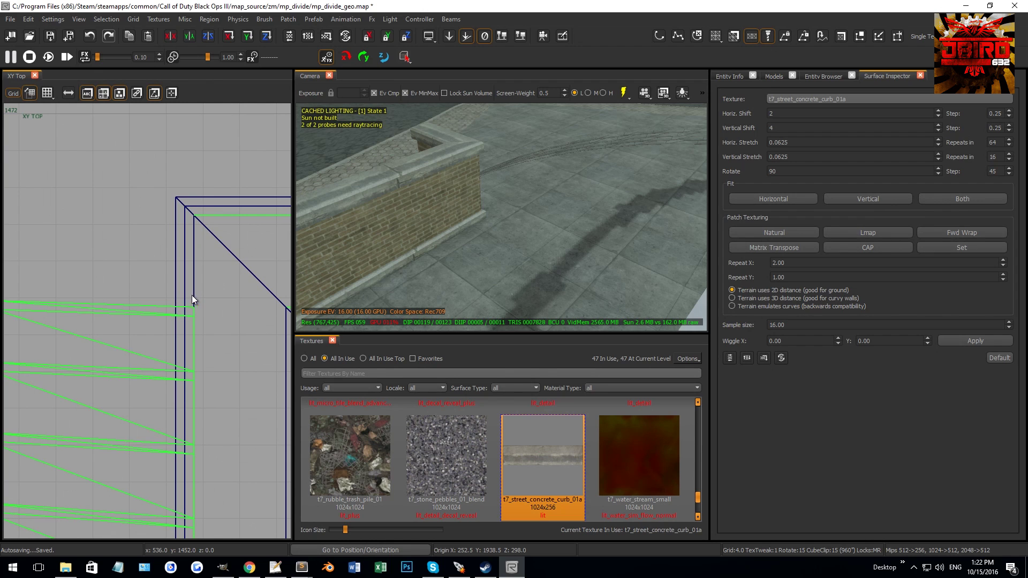
{"action": "scroll", "coordinate": [194, 256], "scroll_direction": "down", "scroll_amount": 3}
{"action": "right_click_drag", "start_coordinate": [120, 221], "coordinate": [207, 298]}
{"action": "scroll", "coordinate": [207, 298], "scroll_direction": "down", "scroll_amount": 4}
{"action": "scroll", "coordinate": [75, 152], "scroll_direction": "up", "scroll_amount": 10}
{"action": "right_click_drag", "start_coordinate": [75, 153], "coordinate": [71, 234]}
{"action": "left_click_drag", "start_coordinate": [72, 234], "coordinate": [120, 239]}
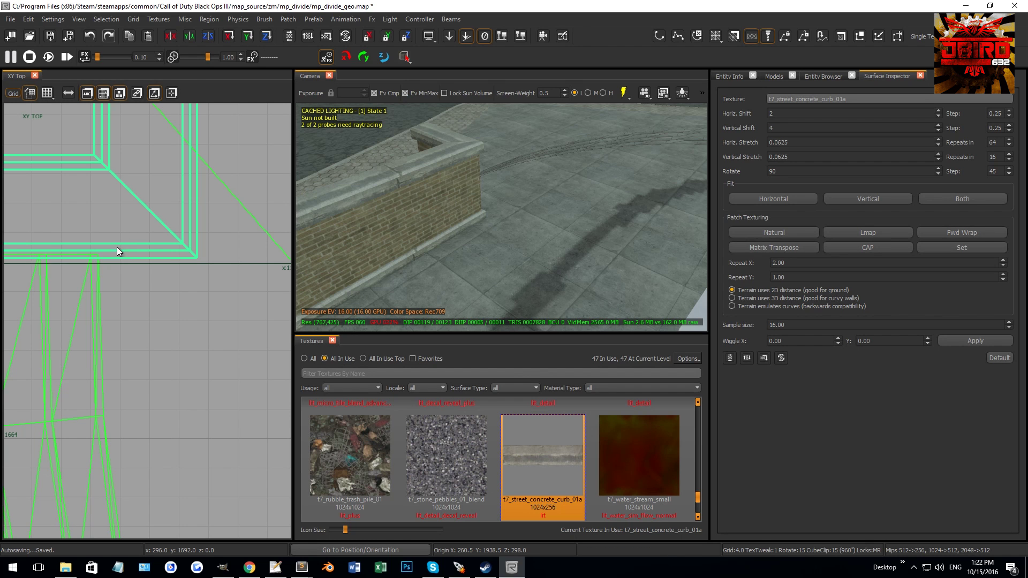
Step: Duplicate the curved steps mesh and remove the copy's lower rows, leaving only the top step
{"action": "mouse_move", "coordinate": [408, 187]}
{"action": "right_mouse_down"}
{"action": "mouse_move", "coordinate": [369, 193]}
{"action": "mouse_move", "coordinate": [482, 182]}
{"action": "mouse_move", "coordinate": [460, 140]}
{"action": "right_mouse_up"}
{"action": "key", "text": "Escape"}
{"action": "mouse_move", "coordinate": [448, 225]}
{"action": "right_mouse_down"}
{"action": "mouse_move", "coordinate": [541, 217]}
{"action": "mouse_move", "coordinate": [589, 230]}
{"action": "mouse_move", "coordinate": [448, 225]}
{"action": "mouse_move", "coordinate": [493, 227]}
{"action": "mouse_move", "coordinate": [487, 209]}
{"action": "mouse_move", "coordinate": [386, 214]}
{"action": "mouse_move", "coordinate": [438, 232]}
{"action": "mouse_move", "coordinate": [444, 252]}
{"action": "mouse_move", "coordinate": [434, 279]}
{"action": "mouse_move", "coordinate": [456, 227]}
{"action": "mouse_move", "coordinate": [430, 228]}
{"action": "mouse_move", "coordinate": [472, 214]}
{"action": "right_mouse_up"}
{"action": "right_click_drag", "start_coordinate": [596, 301], "coordinate": [628, 187]}
{"action": "right_click_drag", "start_coordinate": [558, 223], "coordinate": [563, 250]}
{"action": "left_click", "coordinate": [561, 256], "text": "shift"}
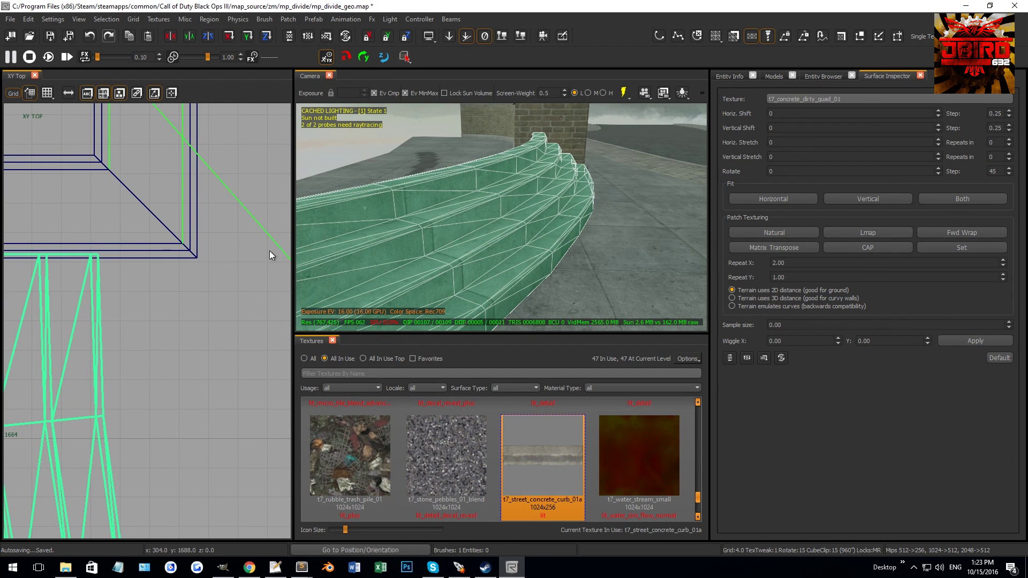
{"action": "key", "text": "v"}
{"action": "key", "text": "v"}
{"action": "key", "text": "shift+x"}
{"action": "key", "text": "ctrl+KP_Subtract"}
{"action": "key", "text": "ctrl+KP_Subtract"}
{"action": "key", "text": "ctrl+KP_Subtract"}
{"action": "key", "text": "ctrl+KP_Subtract"}
{"action": "key", "text": "ctrl+KP_Subtract"}
{"action": "key", "text": "ctrl+KP_Subtract"}
{"action": "key", "text": "ctrl+KP_Subtract"}
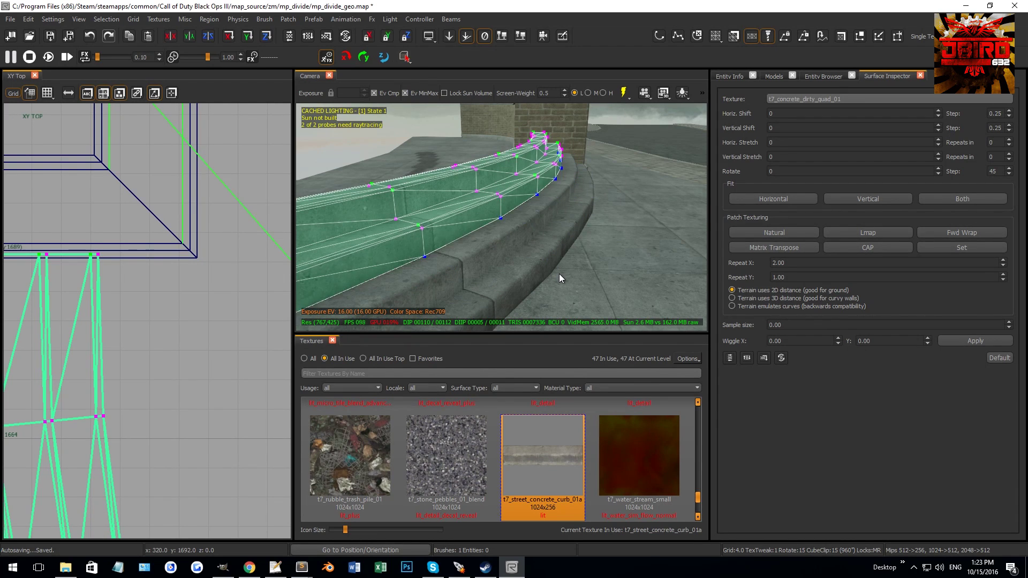
{"action": "key", "text": "ctrl+KP_Subtract"}
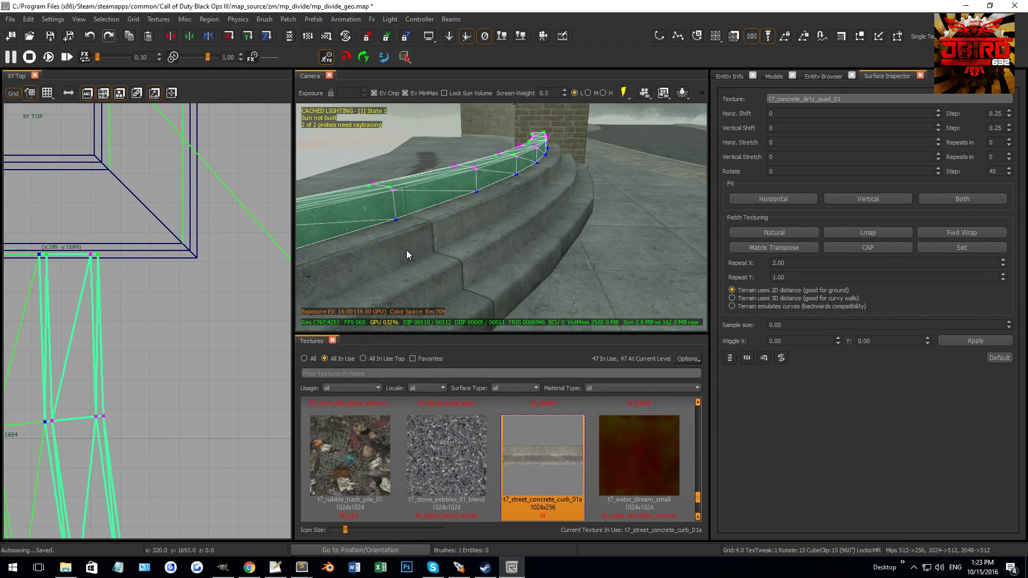
Step: Move the duplicated top-step mesh 8 units along X, towards the inner side of the steps
{"action": "scroll", "coordinate": [136, 283], "scroll_direction": "down", "scroll_amount": 4}
{"action": "scroll", "coordinate": [135, 281], "scroll_direction": "down", "scroll_amount": 2}
{"action": "right_click_drag", "start_coordinate": [134, 281], "coordinate": [160, 282]}
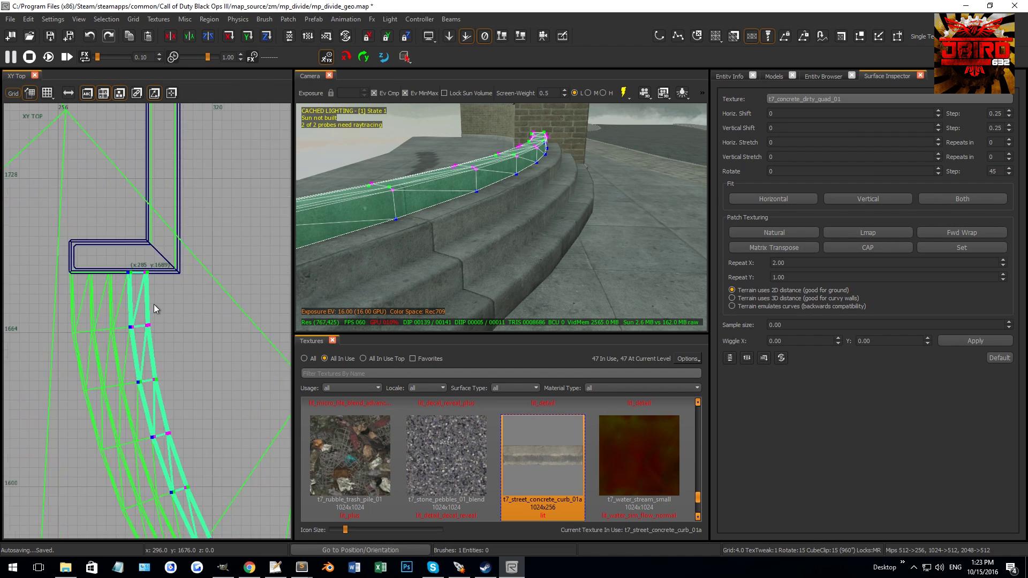
{"action": "scroll", "coordinate": [134, 290], "scroll_direction": "up", "scroll_amount": 6}
{"action": "key", "text": "v"}
{"action": "left_click_drag", "start_coordinate": [137, 277], "coordinate": [198, 268]}
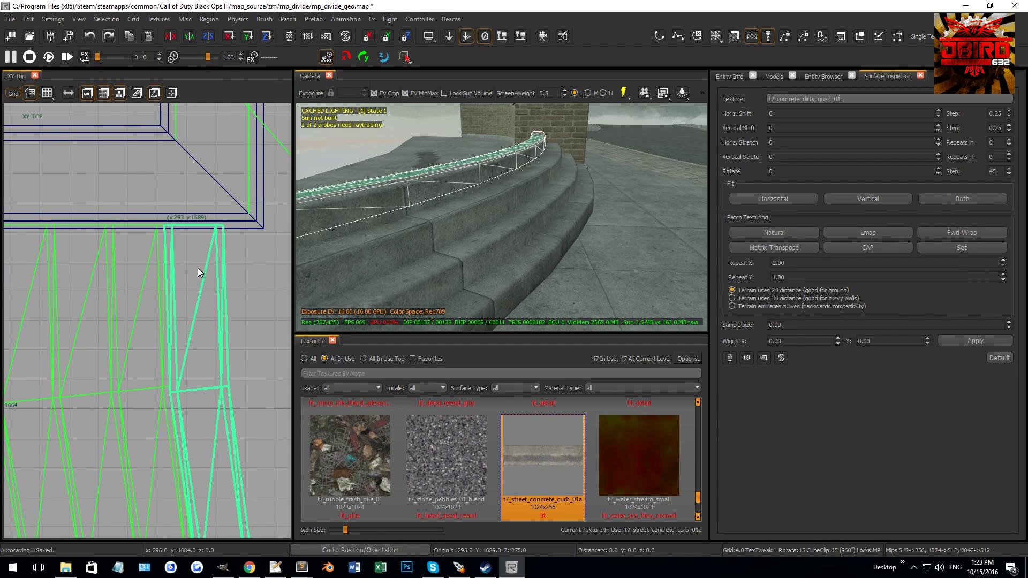
Step: Reduce the grid spacing to its 0.3 setting and align the top-step copy's second row of vertices with the steps' edge
{"action": "left_click_drag", "start_coordinate": [130, 351], "coordinate": [272, 431]}
{"action": "key", "text": "grave"}
{"action": "scroll", "coordinate": [175, 393], "scroll_direction": "up", "scroll_amount": 7}
{"action": "left_click_drag", "start_coordinate": [163, 397], "coordinate": [165, 369]}
{"action": "scroll", "coordinate": [155, 368], "scroll_direction": "up", "scroll_amount": 2}
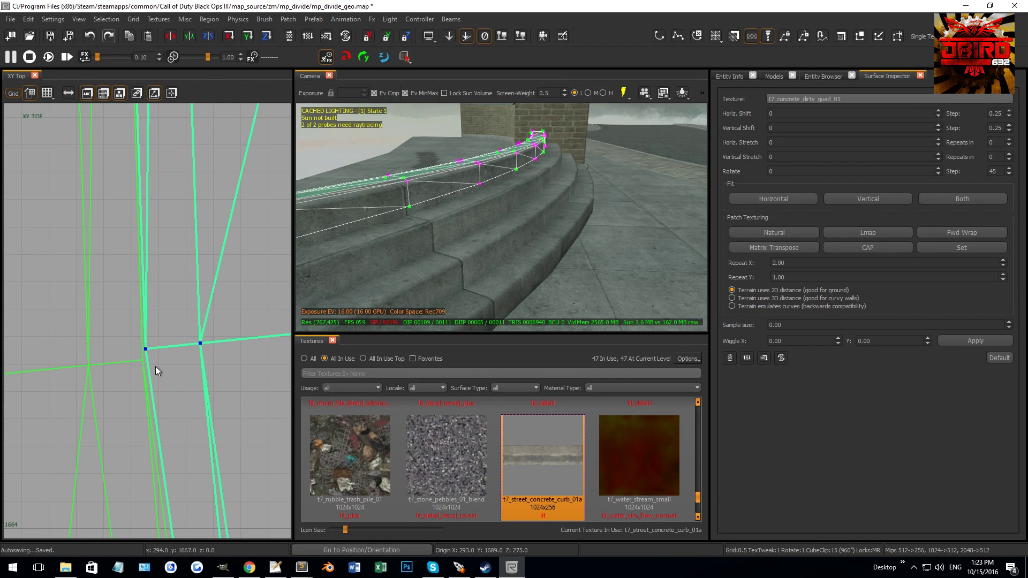
{"action": "left_click", "coordinate": [134, 19]}
{"action": "mouse_move", "coordinate": [140, 30]}
{"action": "left_click", "coordinate": [268, 30]}
{"action": "scroll", "coordinate": [149, 326], "scroll_direction": "up", "scroll_amount": 2}
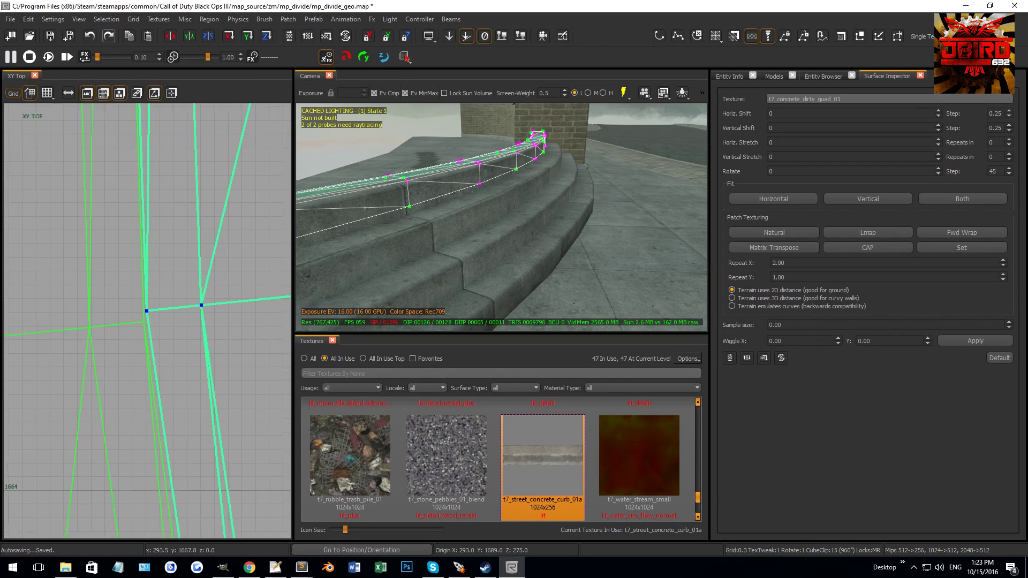
{"action": "left_click_drag", "start_coordinate": [172, 306], "coordinate": [172, 316]}
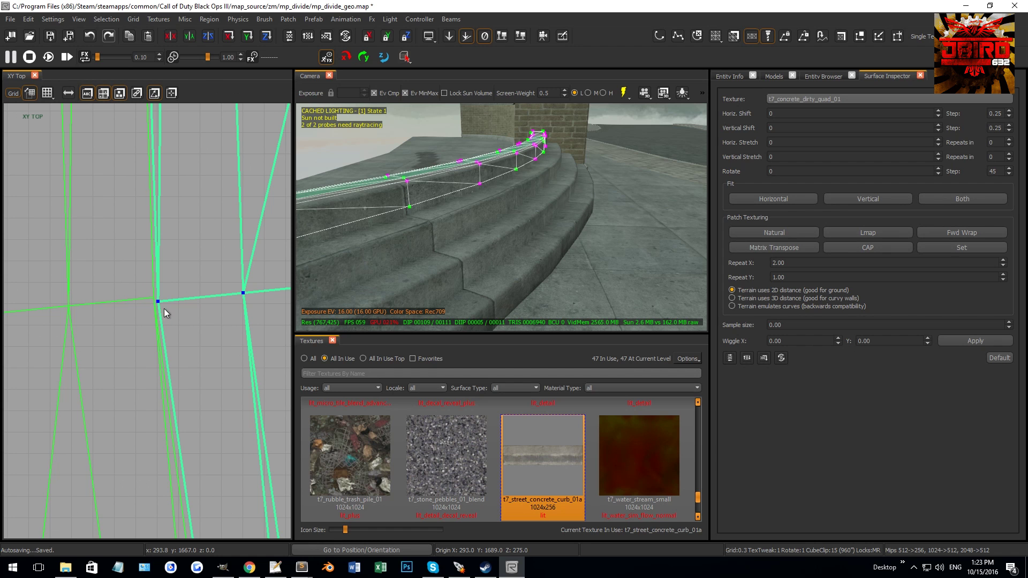
{"action": "key", "text": "h"}
Step: Make another copy of the curved steps mesh and delete its lower vertex rows, keeping just the narrow strip along the top edge
{"action": "left_click", "coordinate": [472, 178], "text": "shift"}
{"action": "mouse_move", "coordinate": [471, 178]}
{"action": "right_mouse_down"}
{"action": "mouse_move", "coordinate": [514, 180]}
{"action": "mouse_move", "coordinate": [471, 182]}
{"action": "right_mouse_up"}
{"action": "scroll", "coordinate": [181, 301], "scroll_direction": "up", "scroll_amount": 3}
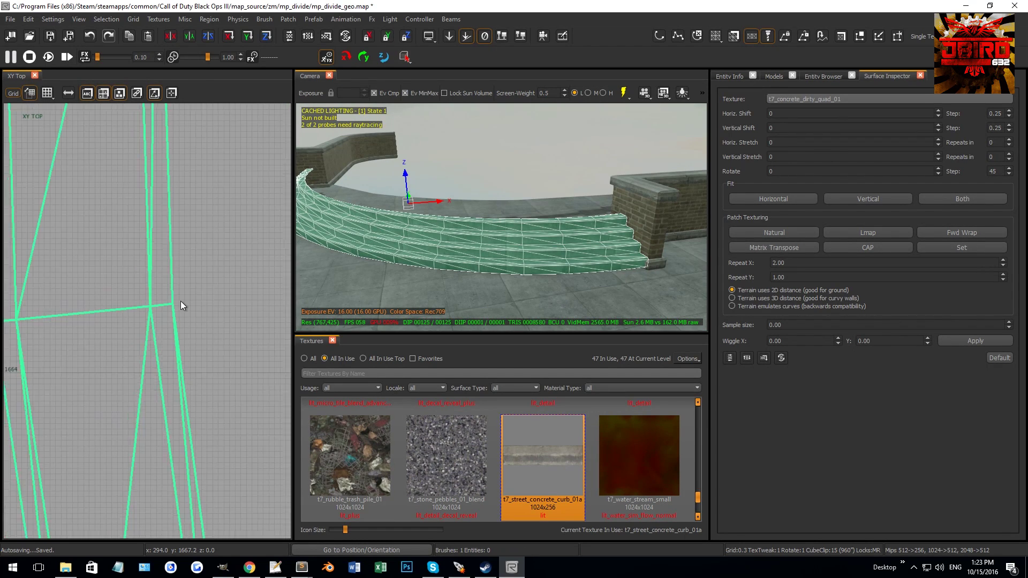
{"action": "scroll", "coordinate": [178, 298], "scroll_direction": "down", "scroll_amount": 13}
{"action": "right_click_drag", "start_coordinate": [193, 316], "coordinate": [143, 305]}
{"action": "key", "text": "v"}
{"action": "left_click", "coordinate": [448, 270], "text": "alt"}
{"action": "left_click", "coordinate": [446, 270], "text": "alt"}
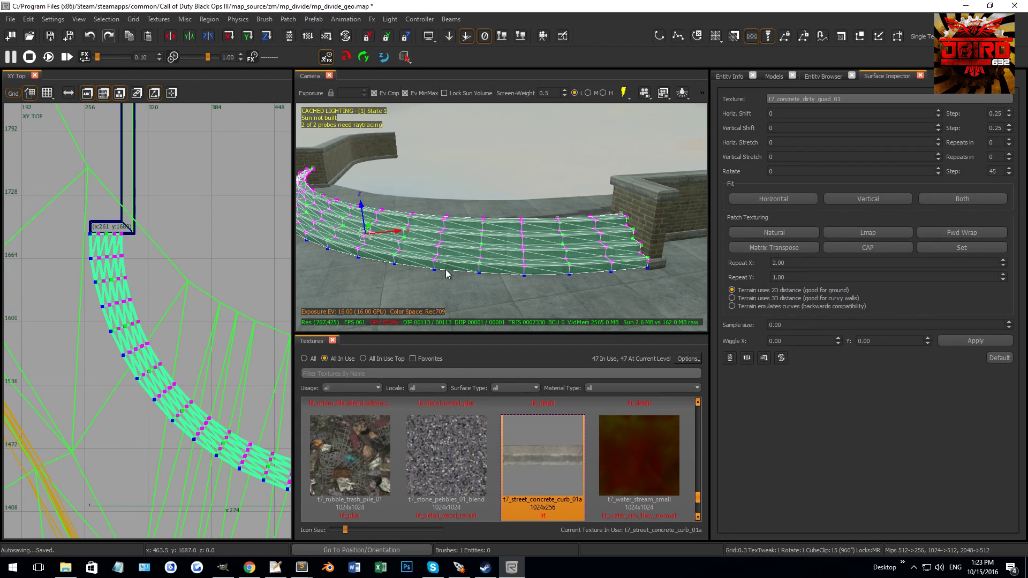
{"action": "key", "text": "BackSpace"}
{"action": "key", "text": "BackSpace"}
{"action": "key", "text": "BackSpace"}
{"action": "key", "text": "BackSpace"}
{"action": "key", "text": "BackSpace"}
{"action": "key", "text": "BackSpace"}
{"action": "key", "text": "BackSpace"}
{"action": "key", "text": "BackSpace"}
{"action": "key", "text": "BackSpace"}
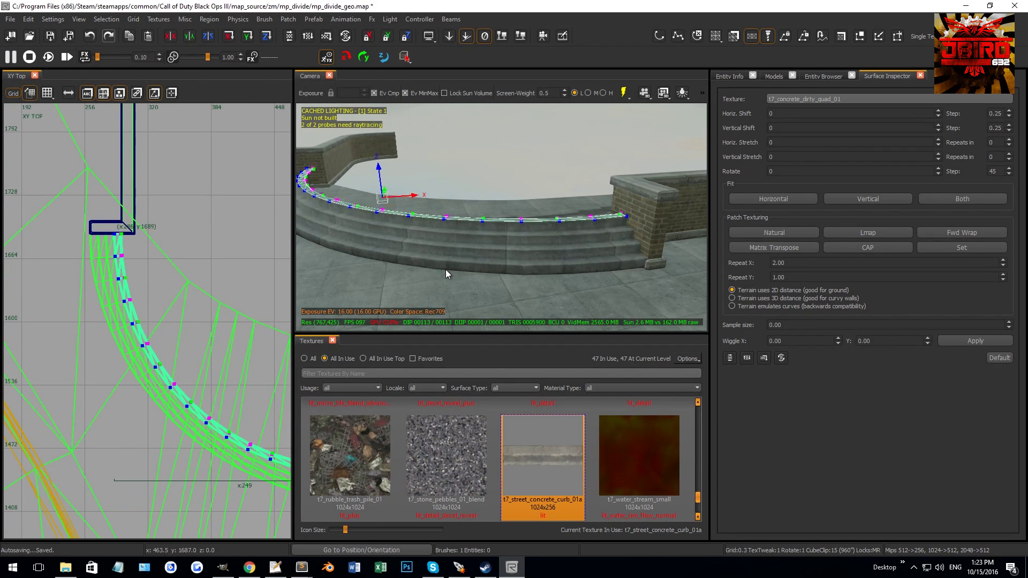
Step: Reposition the narrow strip's vertices in the top view to form a wider curved band inside the top step, reaching the wall copy's outer edge
{"action": "scroll", "coordinate": [228, 282], "scroll_direction": "down", "scroll_amount": 3}
{"action": "right_click_drag", "start_coordinate": [228, 282], "coordinate": [192, 287]}
{"action": "left_click_drag", "start_coordinate": [163, 301], "coordinate": [172, 291]}
{"action": "scroll", "coordinate": [101, 285], "scroll_direction": "up", "scroll_amount": 6}
{"action": "scroll", "coordinate": [76, 284], "scroll_direction": "up", "scroll_amount": 4}
{"action": "left_click_drag", "start_coordinate": [145, 228], "coordinate": [106, 313]}
{"action": "scroll", "coordinate": [97, 295], "scroll_direction": "up", "scroll_amount": 4}
{"action": "right_click_drag", "start_coordinate": [99, 281], "coordinate": [271, 293]}
{"action": "left_click_drag", "start_coordinate": [209, 301], "coordinate": [206, 275]}
{"action": "scroll", "coordinate": [205, 275], "scroll_direction": "down", "scroll_amount": 8}
{"action": "right_click_drag", "start_coordinate": [181, 280], "coordinate": [134, 220]}
{"action": "scroll", "coordinate": [207, 294], "scroll_direction": "down", "scroll_amount": 4}
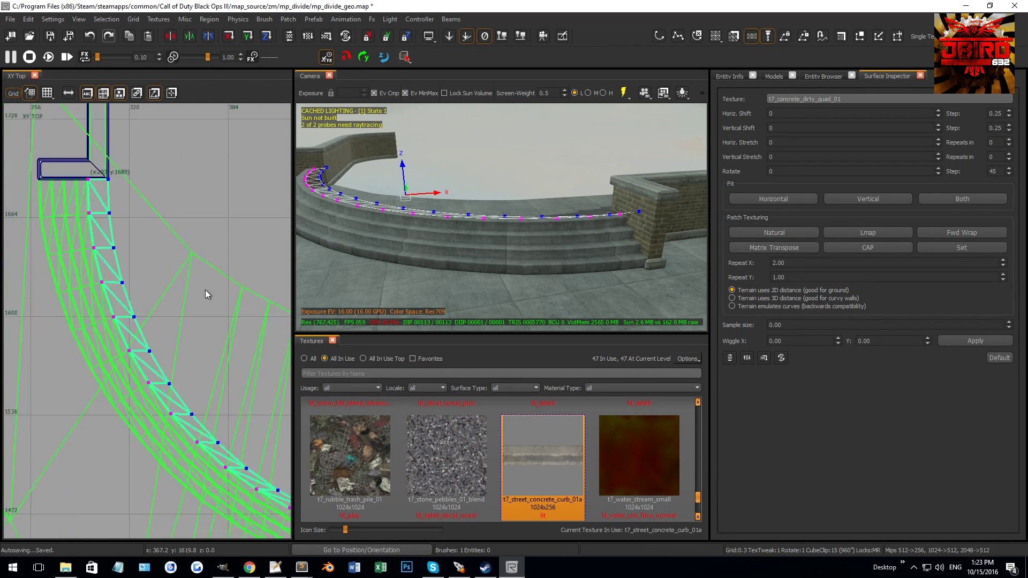
Step: Reposition the curved band's inner-row vertices one after another in the top view, keeping an even width along the whole arc
{"action": "right_click_drag", "start_coordinate": [267, 407], "coordinate": [289, 410]}
{"action": "scroll", "coordinate": [128, 236], "scroll_direction": "up", "scroll_amount": 3}
{"action": "right_click_drag", "start_coordinate": [80, 166], "coordinate": [154, 252]}
{"action": "scroll", "coordinate": [134, 244], "scroll_direction": "up", "scroll_amount": 5}
{"action": "left_click_drag", "start_coordinate": [165, 317], "coordinate": [163, 305]}
{"action": "left_click", "coordinate": [150, 315], "text": "ctrl"}
{"action": "right_click_drag", "start_coordinate": [191, 372], "coordinate": [182, 275]}
{"action": "left_click_drag", "start_coordinate": [173, 382], "coordinate": [172, 379]}
{"action": "left_click", "coordinate": [158, 347], "text": "ctrl"}
{"action": "right_click_drag", "start_coordinate": [214, 445], "coordinate": [204, 341]}
{"action": "left_click_drag", "start_coordinate": [218, 439], "coordinate": [212, 432]}
{"action": "left_click", "coordinate": [173, 368], "text": "ctrl"}
{"action": "right_click_drag", "start_coordinate": [234, 463], "coordinate": [200, 370]}
{"action": "left_click_drag", "start_coordinate": [236, 470], "coordinate": [234, 466]}
{"action": "left_click_drag", "start_coordinate": [168, 374], "coordinate": [204, 433], "text": "ctrl"}
{"action": "right_click_drag", "start_coordinate": [215, 455], "coordinate": [181, 348]}
{"action": "left_click_drag", "start_coordinate": [219, 453], "coordinate": [225, 438]}
{"action": "left_click_drag", "start_coordinate": [199, 393], "coordinate": [232, 433], "text": "ctrl"}
{"action": "right_click_drag", "start_coordinate": [233, 460], "coordinate": [158, 322]}
{"action": "left_click_drag", "start_coordinate": [234, 464], "coordinate": [227, 453]}
{"action": "left_click_drag", "start_coordinate": [180, 346], "coordinate": [248, 449], "text": "ctrl"}
{"action": "right_click_drag", "start_coordinate": [246, 458], "coordinate": [160, 331]}
{"action": "left_click_drag", "start_coordinate": [230, 464], "coordinate": [229, 452]}
{"action": "left_click_drag", "start_coordinate": [188, 345], "coordinate": [256, 427], "text": "ctrl"}
{"action": "right_click_drag", "start_coordinate": [249, 426], "coordinate": [140, 318]}
{"action": "left_click_drag", "start_coordinate": [232, 424], "coordinate": [216, 412]}
{"action": "left_click_drag", "start_coordinate": [165, 322], "coordinate": [234, 403], "text": "ctrl"}
{"action": "right_click_drag", "start_coordinate": [237, 409], "coordinate": [109, 303]}
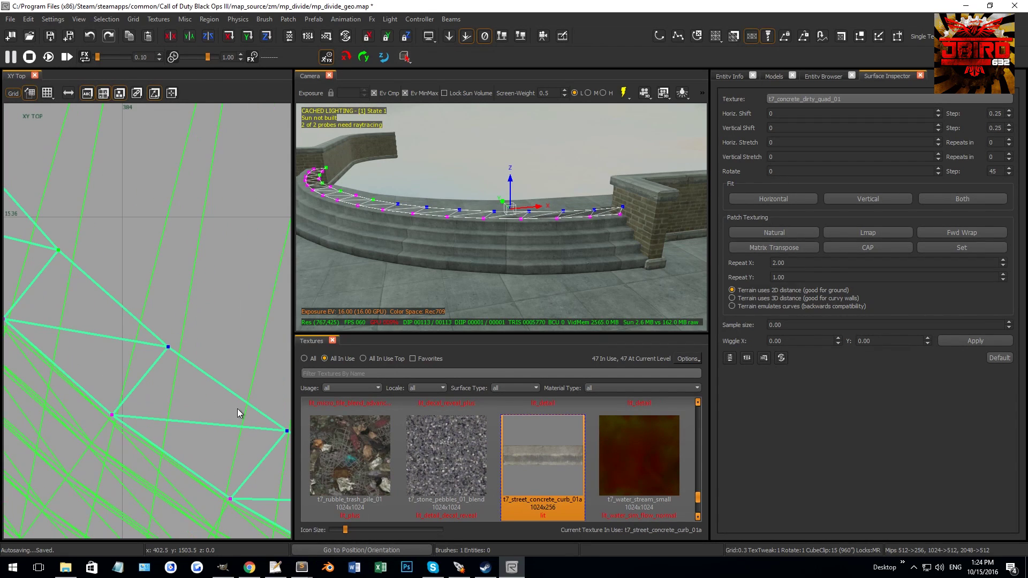
{"action": "left_click_drag", "start_coordinate": [173, 384], "coordinate": [169, 380]}
{"action": "left_click_drag", "start_coordinate": [142, 312], "coordinate": [235, 406], "text": "ctrl"}
{"action": "right_click_drag", "start_coordinate": [238, 411], "coordinate": [159, 349]}
{"action": "left_click_drag", "start_coordinate": [214, 394], "coordinate": [210, 386]}
{"action": "left_click_drag", "start_coordinate": [174, 324], "coordinate": [243, 415], "text": "ctrl"}
{"action": "right_click_drag", "start_coordinate": [244, 411], "coordinate": [123, 323]}
{"action": "left_click_drag", "start_coordinate": [222, 412], "coordinate": [213, 406]}
{"action": "left_click_drag", "start_coordinate": [161, 294], "coordinate": [241, 398], "text": "ctrl"}
{"action": "right_click_drag", "start_coordinate": [239, 400], "coordinate": [103, 325]}
{"action": "left_click_drag", "start_coordinate": [201, 357], "coordinate": [191, 352]}
{"action": "left_click_drag", "start_coordinate": [154, 285], "coordinate": [213, 355], "text": "ctrl"}
{"action": "right_click_drag", "start_coordinate": [213, 354], "coordinate": [115, 328]}
{"action": "left_click_drag", "start_coordinate": [217, 358], "coordinate": [210, 352]}
{"action": "left_click_drag", "start_coordinate": [200, 304], "coordinate": [257, 351], "text": "ctrl"}
{"action": "right_click_drag", "start_coordinate": [257, 351], "coordinate": [48, 310]}
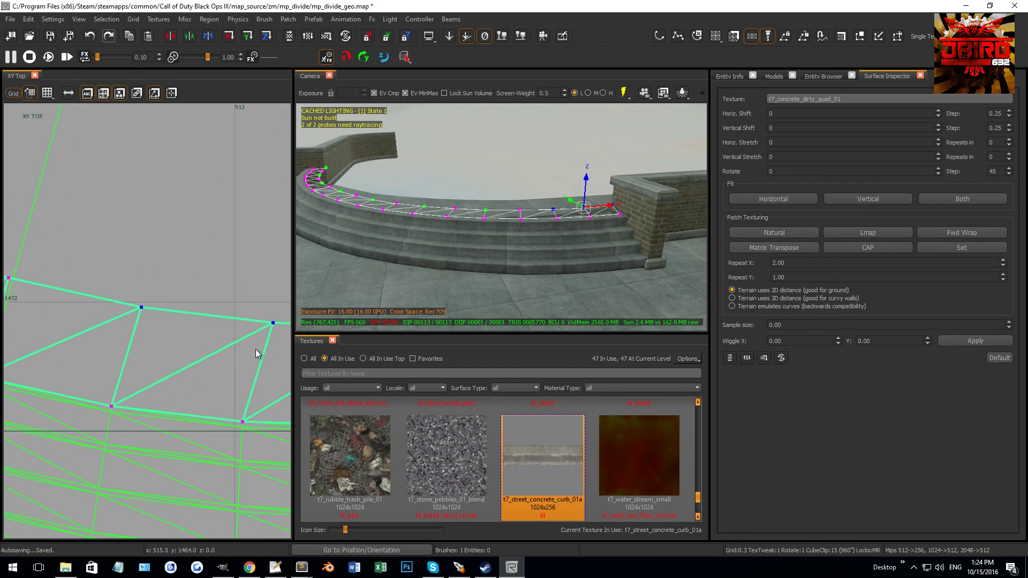
{"action": "left_click_drag", "start_coordinate": [210, 349], "coordinate": [202, 344]}
{"action": "left_click_drag", "start_coordinate": [94, 278], "coordinate": [155, 329], "text": "ctrl"}
{"action": "right_click_drag", "start_coordinate": [155, 329], "coordinate": [85, 320]}
{"action": "left_click_drag", "start_coordinate": [225, 348], "coordinate": [213, 346]}
{"action": "left_click_drag", "start_coordinate": [169, 286], "coordinate": [187, 331], "text": "ctrl"}
{"action": "right_click_drag", "start_coordinate": [188, 331], "coordinate": [87, 327]}
{"action": "left_click_drag", "start_coordinate": [238, 344], "coordinate": [233, 342]}
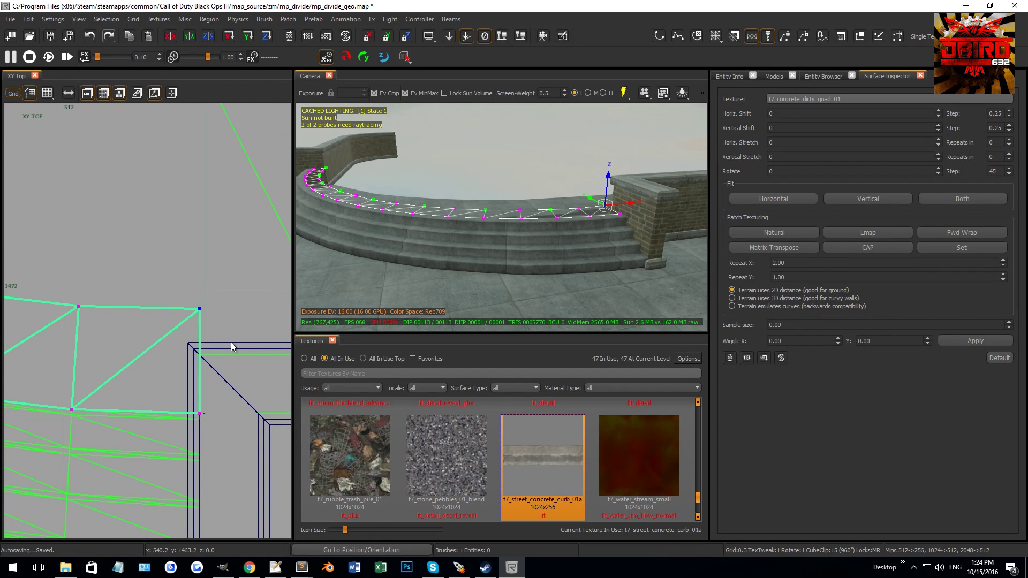
Step: Move the band's last inner vertex onto the corner of the wall copy at the far end of the steps
{"action": "scroll", "coordinate": [210, 343], "scroll_direction": "down", "scroll_amount": 3}
{"action": "scroll", "coordinate": [211, 354], "scroll_direction": "down", "scroll_amount": 6}
{"action": "scroll", "coordinate": [217, 362], "scroll_direction": "up", "scroll_amount": 4}
{"action": "scroll", "coordinate": [217, 362], "scroll_direction": "up", "scroll_amount": 3}
{"action": "mouse_move", "coordinate": [214, 375]}
{"action": "left_mouse_down"}
{"action": "mouse_move", "coordinate": [216, 399]}
{"action": "mouse_move", "coordinate": [220, 384]}
{"action": "left_mouse_up"}
{"action": "scroll", "coordinate": [220, 384], "scroll_direction": "up", "scroll_amount": 2}
{"action": "scroll", "coordinate": [219, 367], "scroll_direction": "down", "scroll_amount": 5}
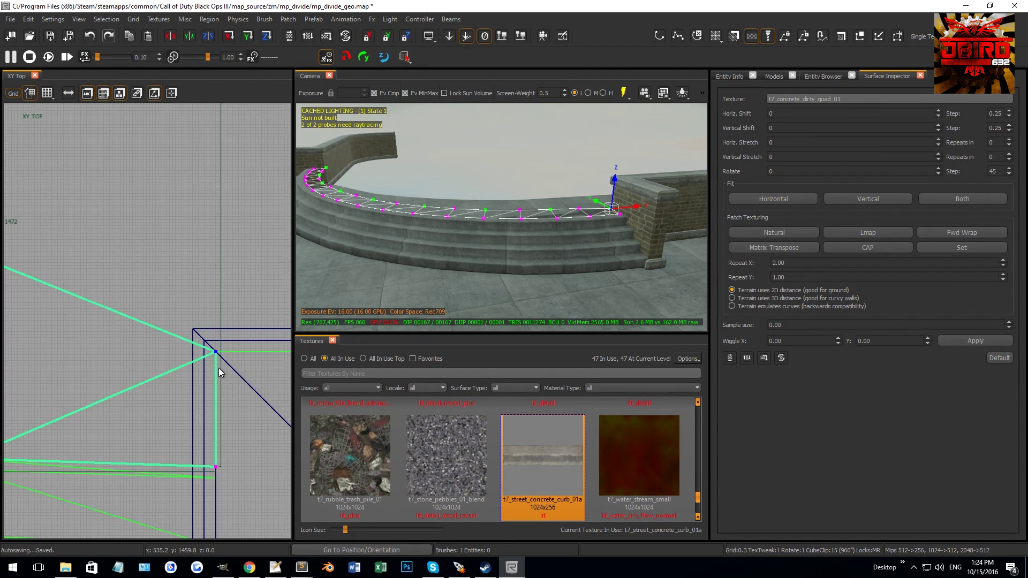
Step: Fine-tune individual inner-row vertices back along the arc in the top view to smooth the band's curve
{"action": "left_click_drag", "start_coordinate": [213, 328], "coordinate": [201, 384]}
{"action": "right_click_drag", "start_coordinate": [201, 384], "coordinate": [108, 298]}
{"action": "left_click_drag", "start_coordinate": [141, 320], "coordinate": [149, 378]}
{"action": "right_click_drag", "start_coordinate": [149, 378], "coordinate": [78, 294]}
{"action": "left_click_drag", "start_coordinate": [122, 326], "coordinate": [101, 352]}
{"action": "right_click_drag", "start_coordinate": [102, 352], "coordinate": [111, 311]}
{"action": "left_click_drag", "start_coordinate": [111, 312], "coordinate": [116, 340]}
{"action": "right_click_drag", "start_coordinate": [43, 329], "coordinate": [88, 334]}
{"action": "left_click_drag", "start_coordinate": [87, 334], "coordinate": [111, 367]}
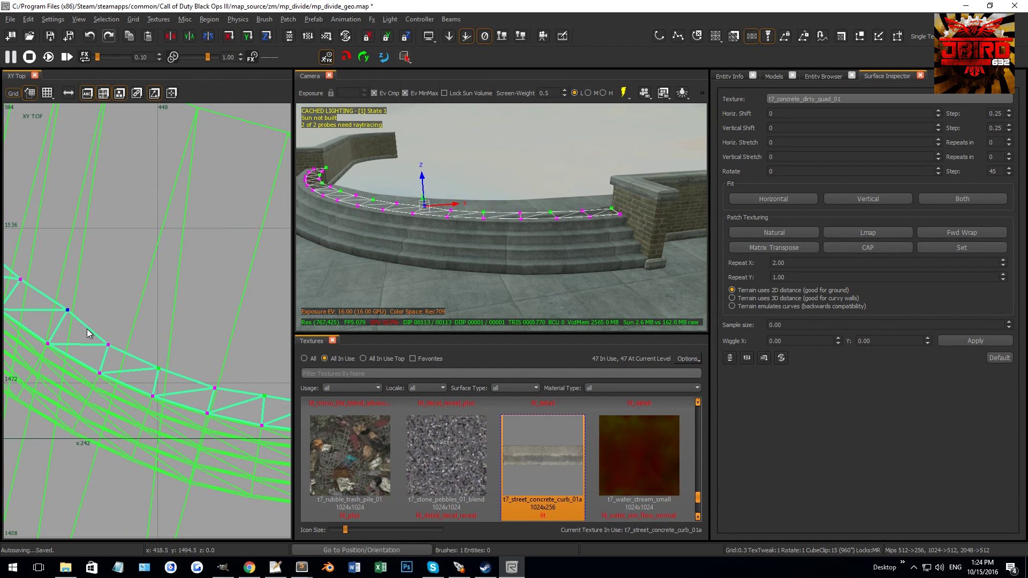
Step: Lower the raised vertices of the curved band in the front view so the band lies level
{"action": "key", "text": "v"}
{"action": "right_click_drag", "start_coordinate": [476, 245], "coordinate": [531, 218]}
{"action": "key", "text": "v"}
{"action": "left_click", "coordinate": [538, 190]}
{"action": "key", "text": "ctrl+Tab"}
{"action": "scroll", "coordinate": [163, 282], "scroll_direction": "up", "scroll_amount": 5}
{"action": "scroll", "coordinate": [188, 302], "scroll_direction": "up", "scroll_amount": 2}
{"action": "left_click_drag", "start_coordinate": [169, 268], "coordinate": [167, 317]}
Step: Subdivide the band across its width and remove the surplus middle vertex rows, keeping a narrow division beside the outer edge
{"action": "right_click_drag", "start_coordinate": [536, 196], "coordinate": [539, 202]}
{"action": "left_click_drag", "start_coordinate": [473, 217], "coordinate": [571, 248]}
{"action": "key", "text": "shift+x"}
{"action": "key", "text": "shift+x"}
{"action": "key", "text": "shift+x"}
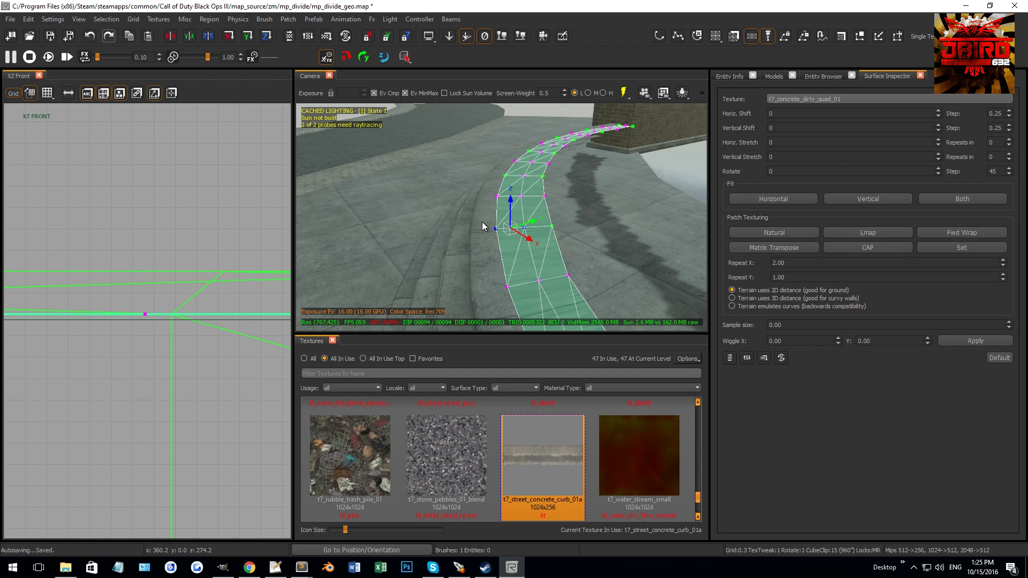
{"action": "right_click_drag", "start_coordinate": [485, 224], "coordinate": [544, 228]}
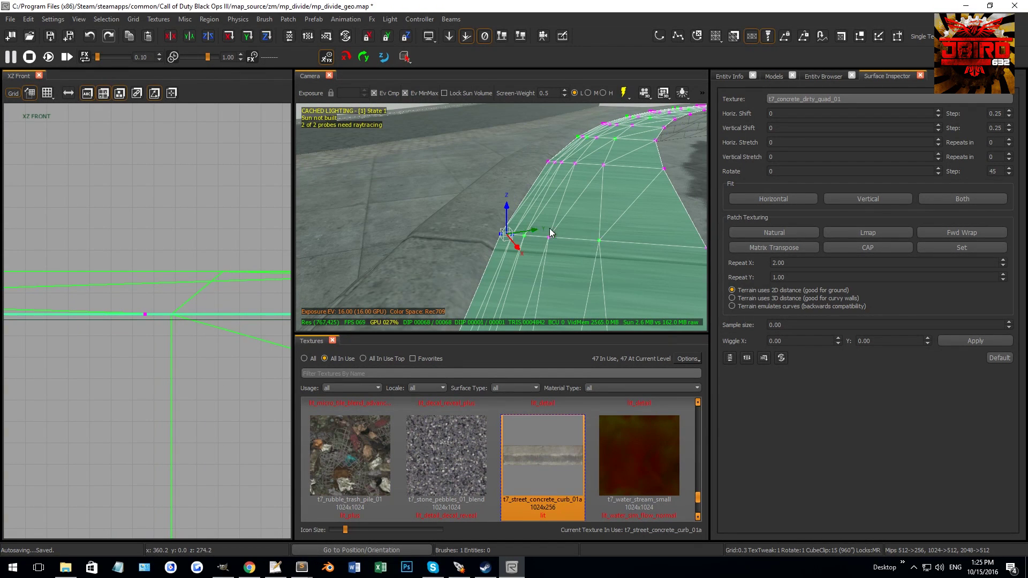
{"action": "left_click", "coordinate": [603, 242], "text": "shift"}
{"action": "key", "text": "ctrl+shift+x"}
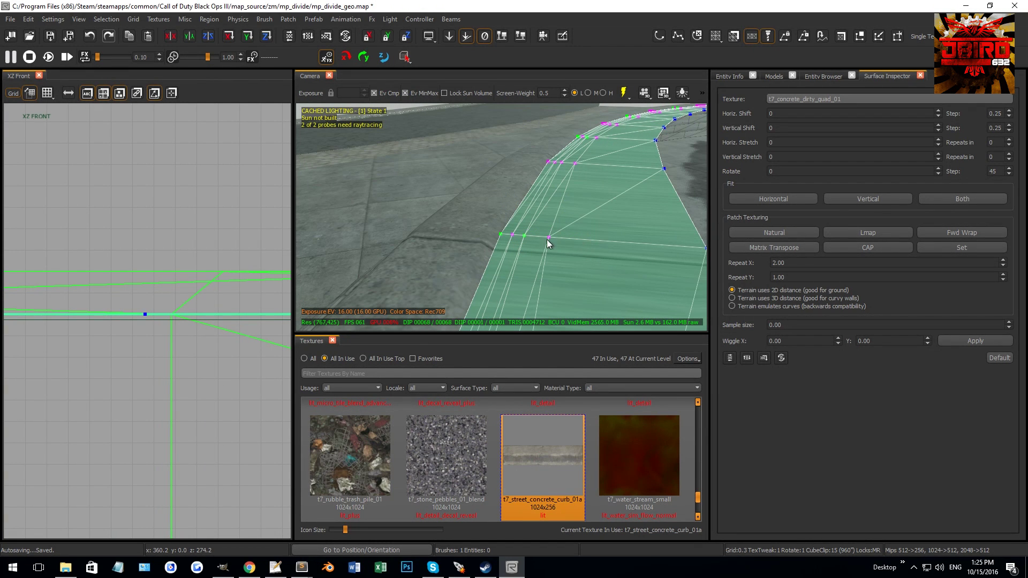
{"action": "key", "text": "ctrl+shift+x"}
{"action": "key", "text": "ctrl+shift+x"}
Step: Lower the vertex row beside the band's outer edge and the row along its inner edge slightly in the front view
{"action": "right_click_drag", "start_coordinate": [514, 236], "coordinate": [508, 227]}
{"action": "left_click", "coordinate": [497, 221]}
{"action": "left_click", "coordinate": [497, 220], "text": "shift"}
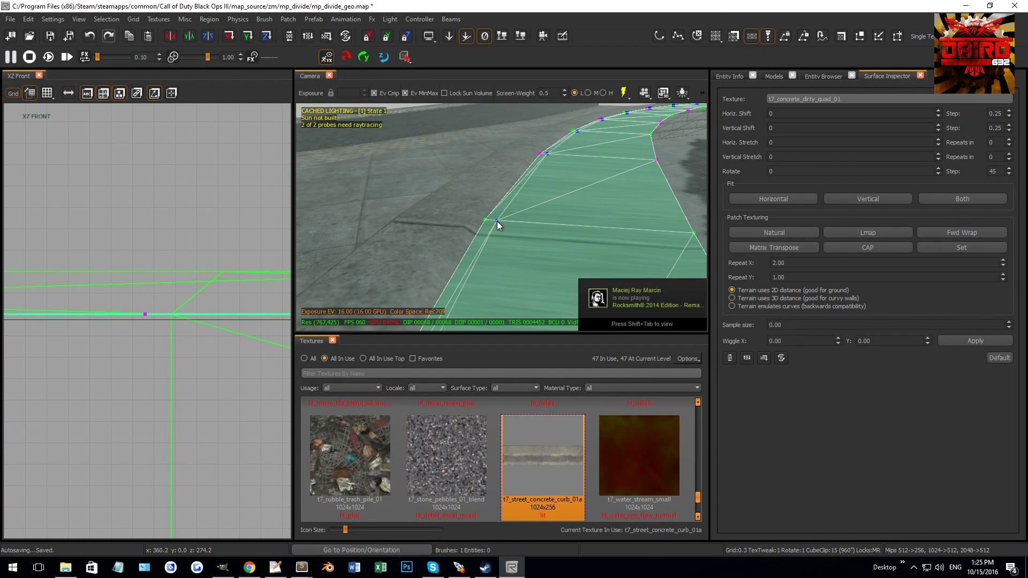
{"action": "left_click_drag", "start_coordinate": [166, 310], "coordinate": [169, 352]}
{"action": "left_click", "coordinate": [694, 234], "text": "shift"}
{"action": "left_click_drag", "start_coordinate": [199, 275], "coordinate": [198, 290]}
{"action": "key", "text": "Escape"}
Step: Reselect the band and shift its outer edge vertices about 0.75 units inward in the top view
{"action": "right_click_drag", "start_coordinate": [532, 206], "coordinate": [580, 191]}
{"action": "left_click", "coordinate": [579, 191], "text": "shift"}
{"action": "key", "text": "ctrl+Tab"}
{"action": "key", "text": "ctrl+Tab"}
{"action": "key", "text": "v"}
{"action": "scroll", "coordinate": [180, 279], "scroll_direction": "up", "scroll_amount": 1}
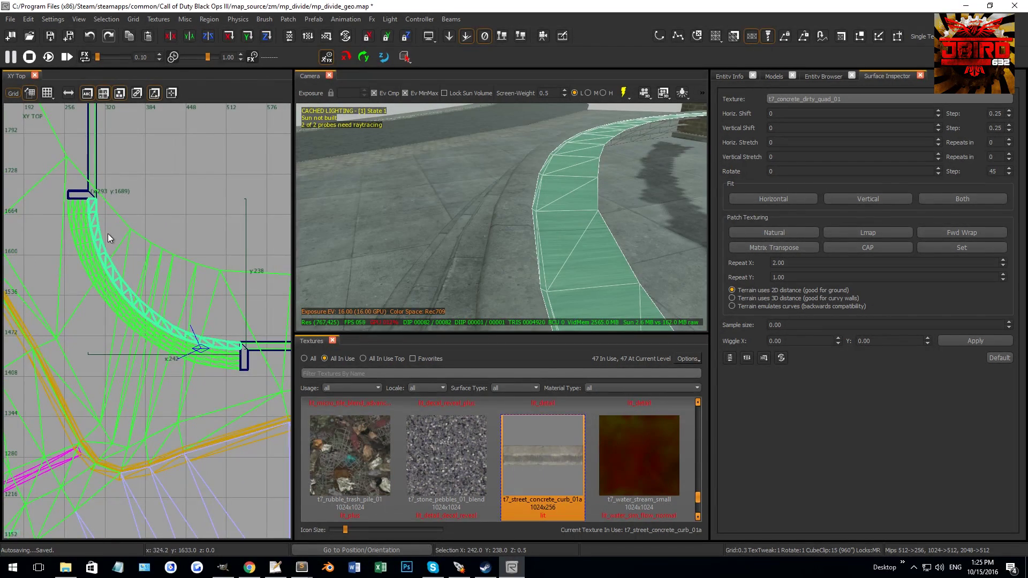
{"action": "scroll", "coordinate": [85, 219], "scroll_direction": "up", "scroll_amount": 1}
{"action": "left_click", "coordinate": [90, 209], "text": "shift"}
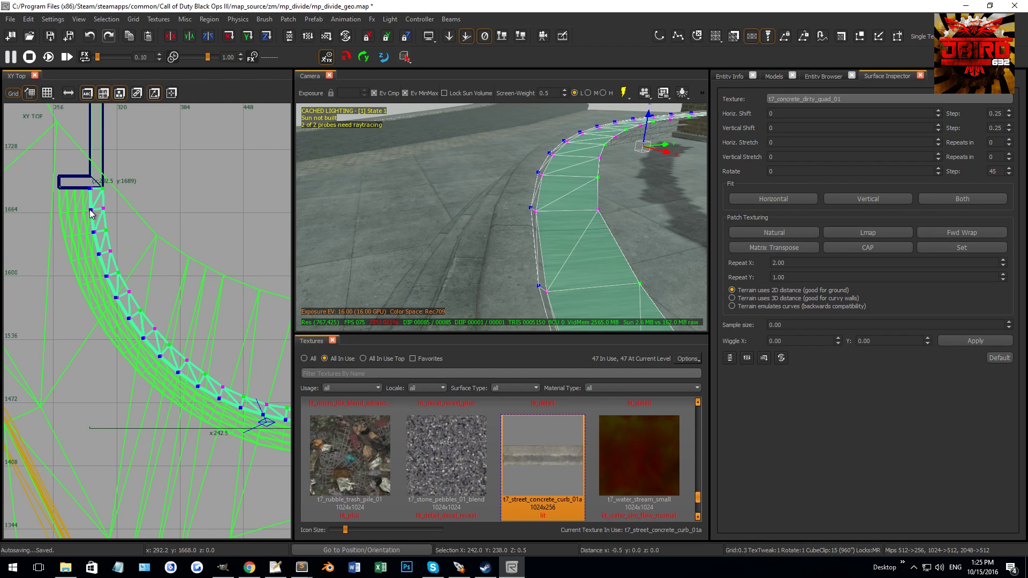
{"action": "scroll", "coordinate": [90, 209], "scroll_direction": "up", "scroll_amount": 3}
{"action": "key", "text": "BackSpace"}
{"action": "scroll", "coordinate": [110, 219], "scroll_direction": "down", "scroll_amount": 8}
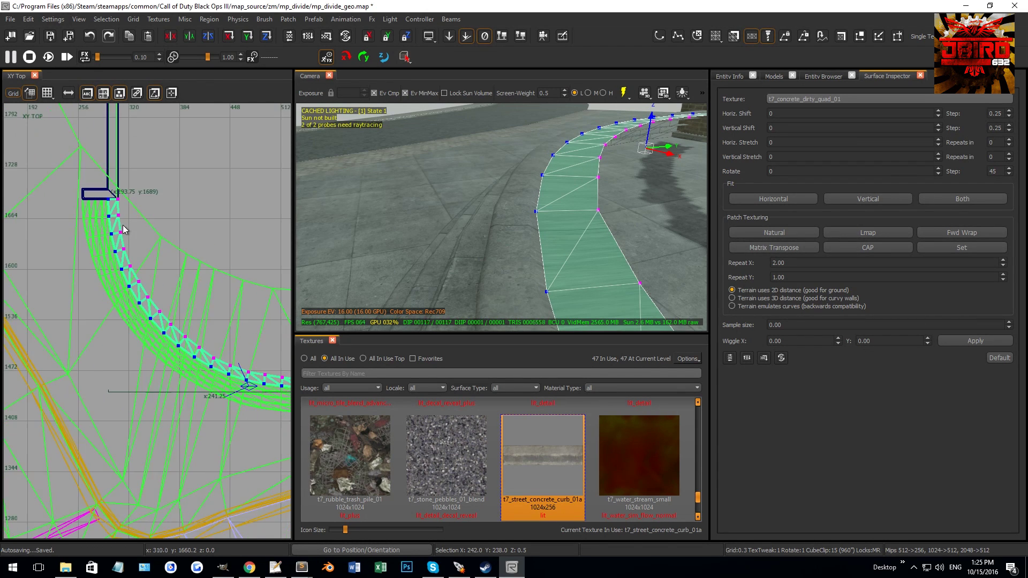
Step: Try to extend the band's inner vertex row far inward as a wide floor and join its end vertex to the brick wall
{"action": "right_click_drag", "start_coordinate": [151, 201], "coordinate": [133, 258]}
{"action": "left_click_drag", "start_coordinate": [129, 288], "coordinate": [159, 263]}
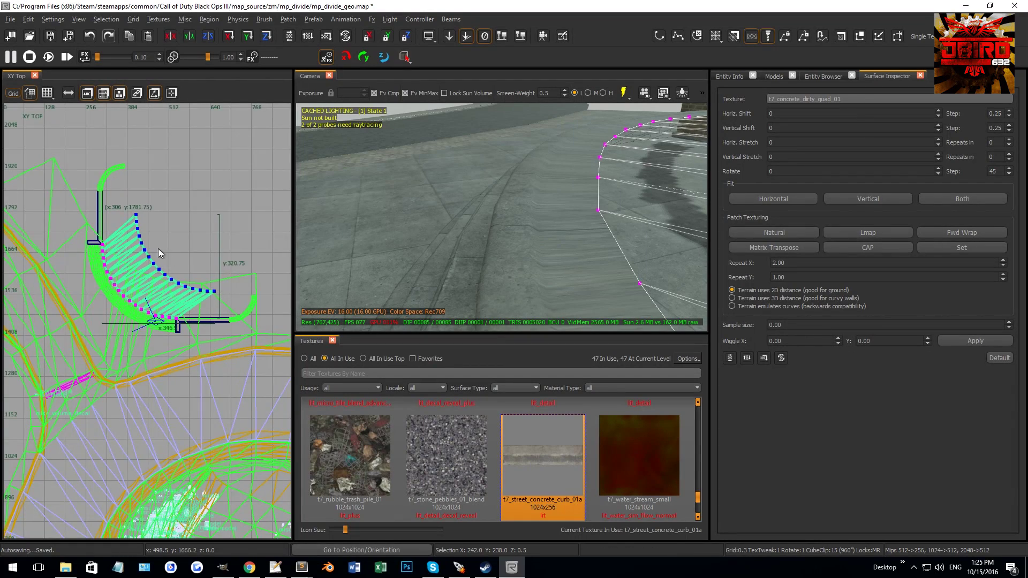
{"action": "scroll", "coordinate": [160, 252], "scroll_direction": "up", "scroll_amount": 4}
{"action": "left_click_drag", "start_coordinate": [189, 245], "coordinate": [108, 200]}
{"action": "scroll", "coordinate": [93, 184], "scroll_direction": "up", "scroll_amount": 6}
{"action": "left_click_drag", "start_coordinate": [147, 246], "coordinate": [152, 186]}
{"action": "scroll", "coordinate": [142, 206], "scroll_direction": "down", "scroll_amount": 6}
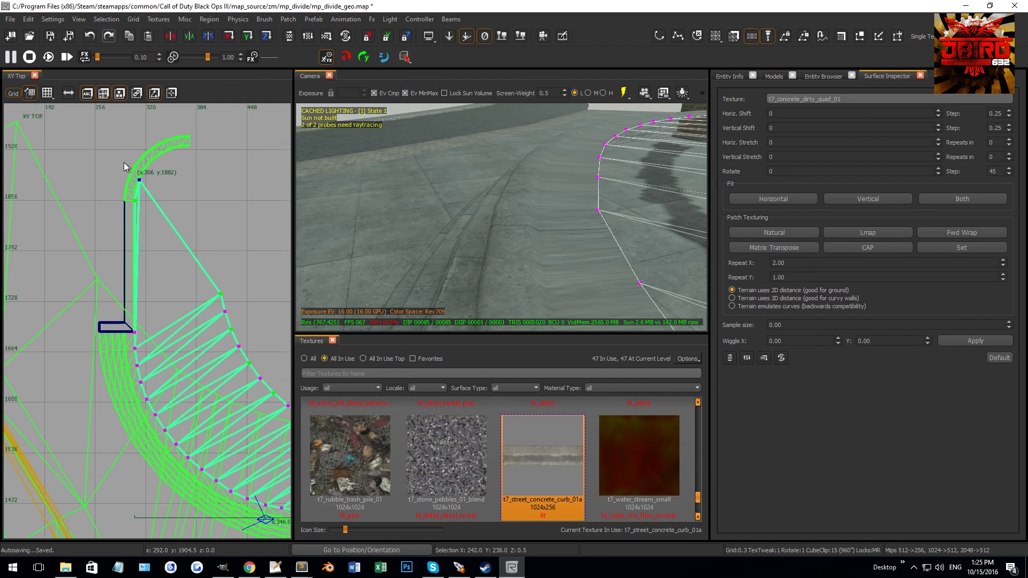
{"action": "scroll", "coordinate": [126, 163], "scroll_direction": "up", "scroll_amount": 5}
{"action": "left_click_drag", "start_coordinate": [187, 227], "coordinate": [198, 330]}
{"action": "scroll", "coordinate": [194, 337], "scroll_direction": "down", "scroll_amount": 8}
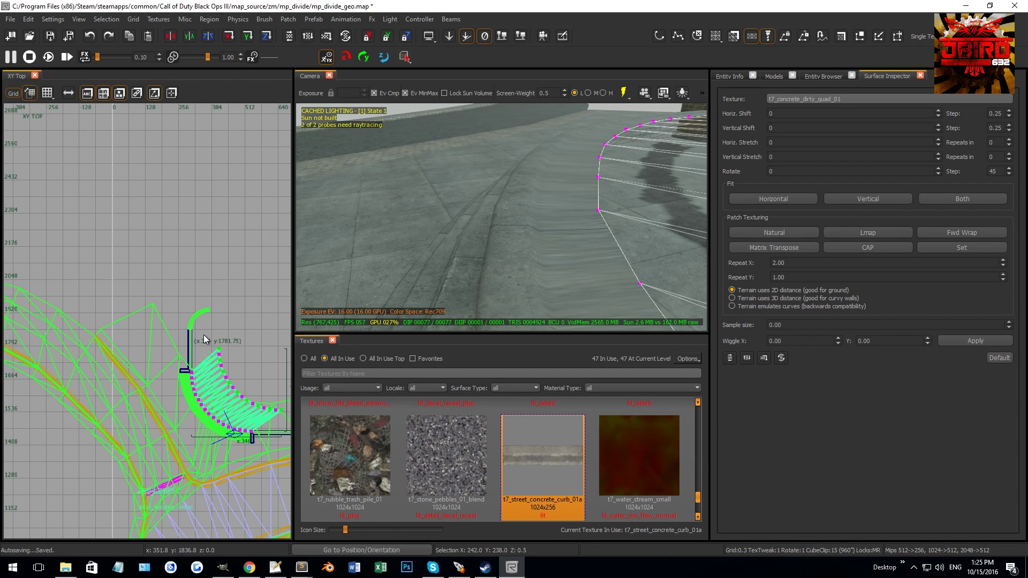
{"action": "key", "text": "ctrl+z"}
Step: Texture the narrow band along the top step with t7_cai_street_sidewalk_old_01 using Lmap mapping
{"action": "right_click_drag", "start_coordinate": [204, 335], "coordinate": [165, 292]}
{"action": "right_click_drag", "start_coordinate": [537, 226], "coordinate": [483, 255]}
{"action": "key", "text": "Escape"}
{"action": "left_click", "coordinate": [505, 262], "text": "shift"}
{"action": "middle_click", "coordinate": [613, 215]}
{"action": "left_click", "coordinate": [868, 233]}
{"action": "key", "text": "Escape"}
{"action": "left_click", "coordinate": [483, 255], "text": "shift"}
{"action": "scroll", "coordinate": [184, 310], "scroll_direction": "down", "scroll_amount": 4}
{"action": "mouse_move", "coordinate": [185, 310]}
{"action": "right_mouse_down"}
{"action": "mouse_move", "coordinate": [169, 287]}
{"action": "mouse_move", "coordinate": [190, 303]}
{"action": "mouse_move", "coordinate": [179, 314]}
{"action": "right_mouse_up"}
{"action": "scroll", "coordinate": [184, 311], "scroll_direction": "up", "scroll_amount": 7}
{"action": "key", "text": "Escape"}
Step: Copy the brick wall's inner curved face and, on a 4-unit grid, raise the copy's lower edge in the front view
{"action": "right_click_drag", "start_coordinate": [406, 255], "coordinate": [538, 165]}
{"action": "left_click", "coordinate": [544, 170], "text": "shift"}
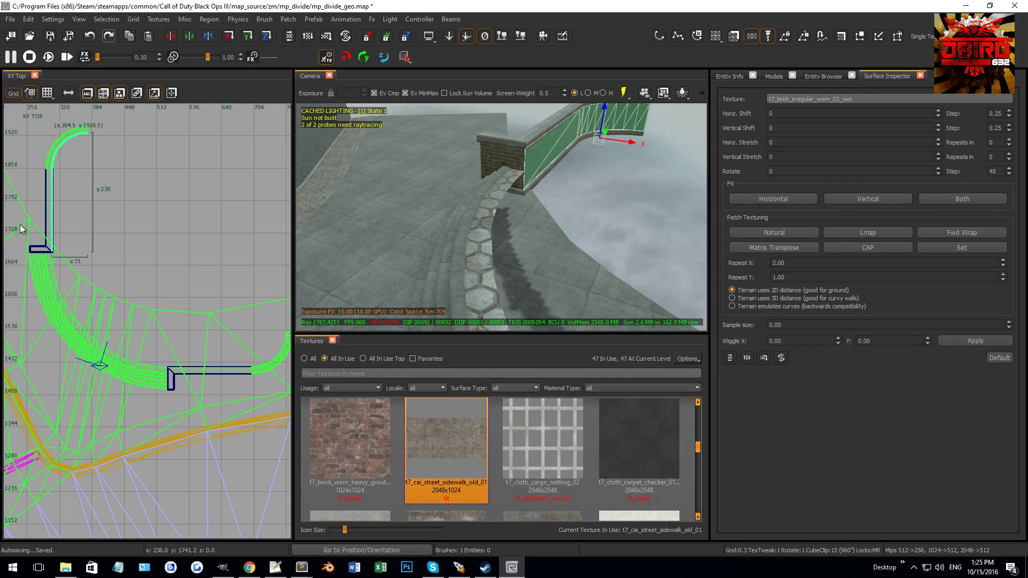
{"action": "key", "text": "ctrl+Tab"}
{"action": "scroll", "coordinate": [190, 371], "scroll_direction": "up", "scroll_amount": 3}
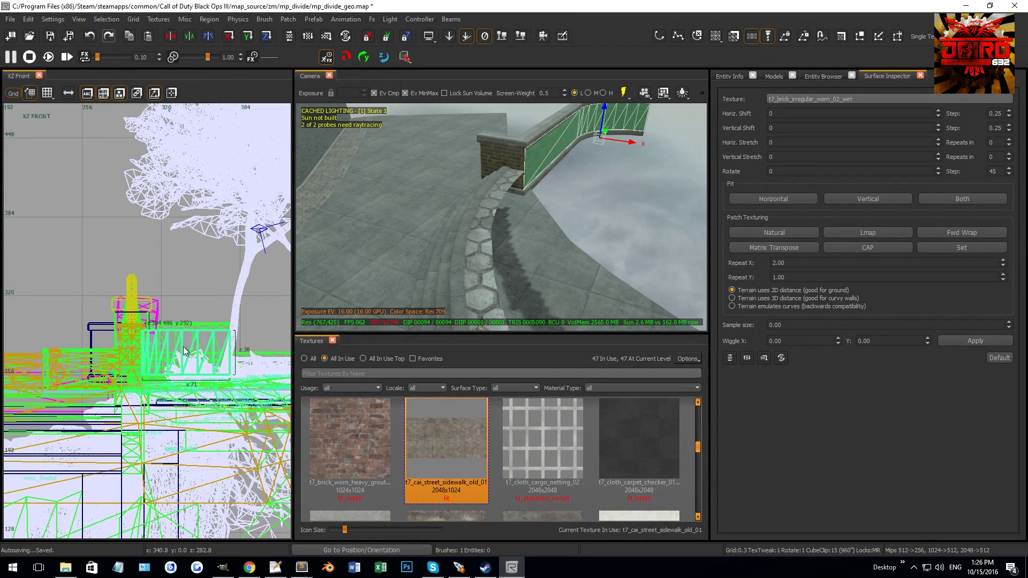
{"action": "scroll", "coordinate": [180, 353], "scroll_direction": "up", "scroll_amount": 4}
{"action": "key", "text": "3"}
{"action": "left_click_drag", "start_coordinate": [162, 421], "coordinate": [160, 376]}
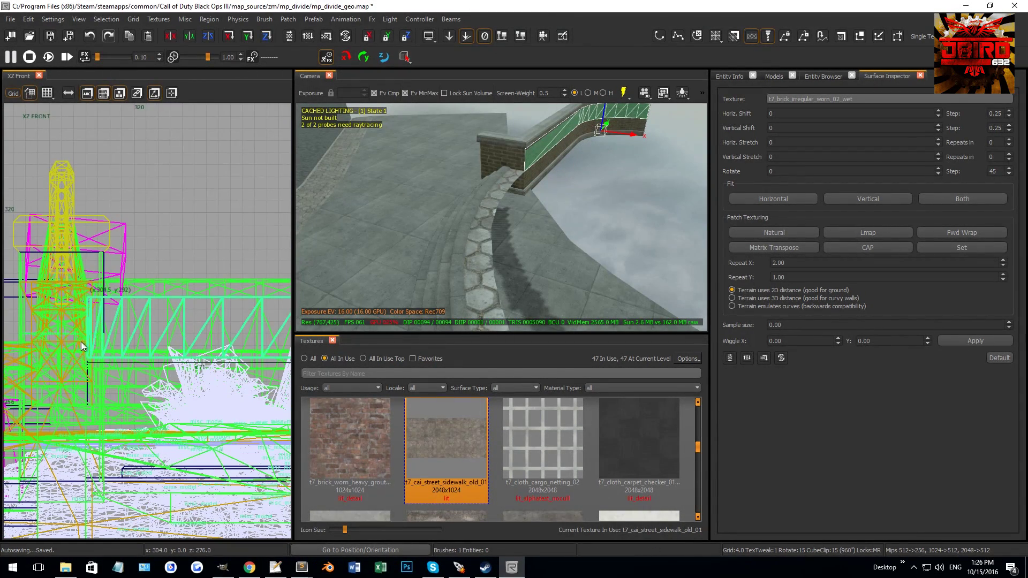
Step: Reshape the copied wall face into a narrow ledge by offsetting its vertex row about 8 units along X in the top view
{"action": "key", "text": "ctrl+Tab"}
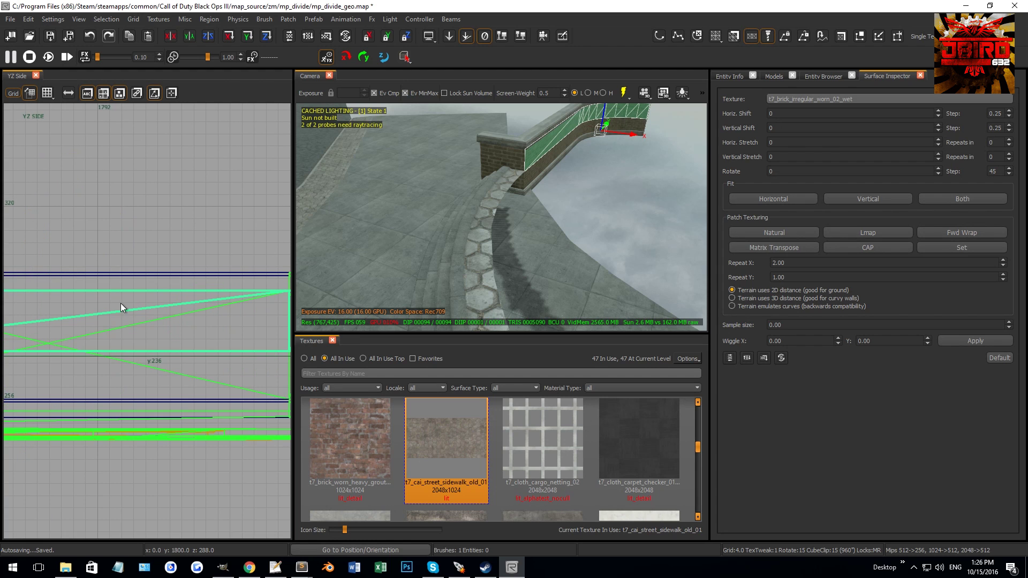
{"action": "key", "text": "v"}
{"action": "left_click", "coordinate": [526, 148]}
{"action": "scroll", "coordinate": [199, 307], "scroll_direction": "down", "scroll_amount": 5}
{"action": "scroll", "coordinate": [67, 309], "scroll_direction": "up", "scroll_amount": 5}
{"action": "scroll", "coordinate": [209, 295], "scroll_direction": "up", "scroll_amount": 3}
{"action": "scroll", "coordinate": [236, 380], "scroll_direction": "down", "scroll_amount": 5}
{"action": "key", "text": "ctrl+Tab"}
{"action": "scroll", "coordinate": [167, 341], "scroll_direction": "down", "scroll_amount": 1}
{"action": "left_click_drag", "start_coordinate": [171, 295], "coordinate": [184, 310]}
Step: Invert the new ledge mesh beside the wall and reselect it
{"action": "right_click_drag", "start_coordinate": [530, 204], "coordinate": [548, 187]}
{"action": "key", "text": "Escape"}
{"action": "key", "text": "ctrl+i"}
{"action": "key", "text": "Escape"}
{"action": "left_click", "coordinate": [549, 203], "text": "shift"}
Step: Move the ledge's outer end vertex level with its inner one at the wall corner, squaring off the end
{"action": "key", "text": "v"}
{"action": "right_click_drag", "start_coordinate": [190, 327], "coordinate": [201, 169]}
{"action": "scroll", "coordinate": [185, 369], "scroll_direction": "down", "scroll_amount": 3}
{"action": "right_click_drag", "start_coordinate": [184, 375], "coordinate": [204, 317]}
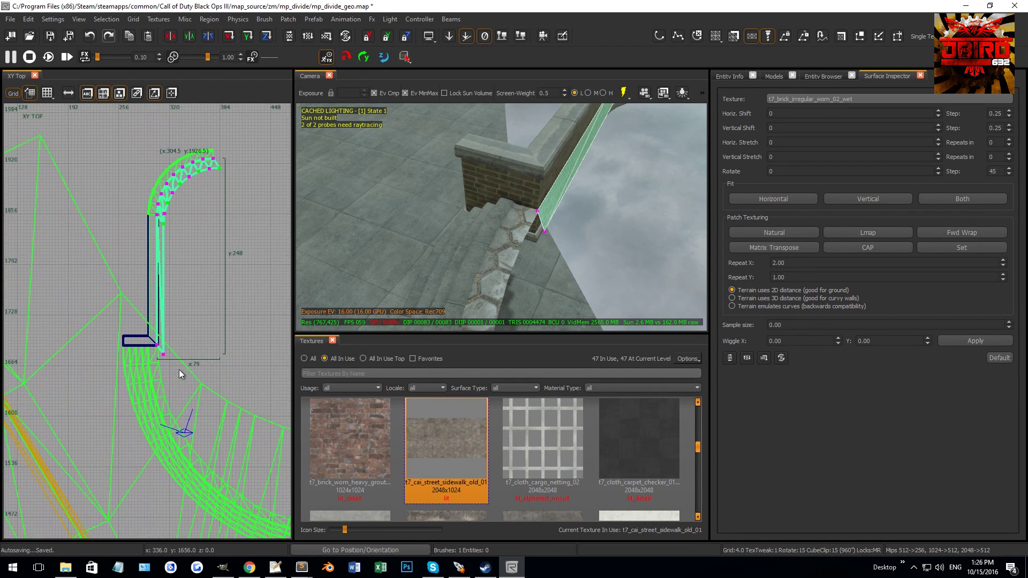
{"action": "scroll", "coordinate": [160, 344], "scroll_direction": "up", "scroll_amount": 6}
{"action": "left_click_drag", "start_coordinate": [153, 342], "coordinate": [157, 297]}
{"action": "scroll", "coordinate": [196, 391], "scroll_direction": "up", "scroll_amount": 2}
{"action": "key", "text": "v"}
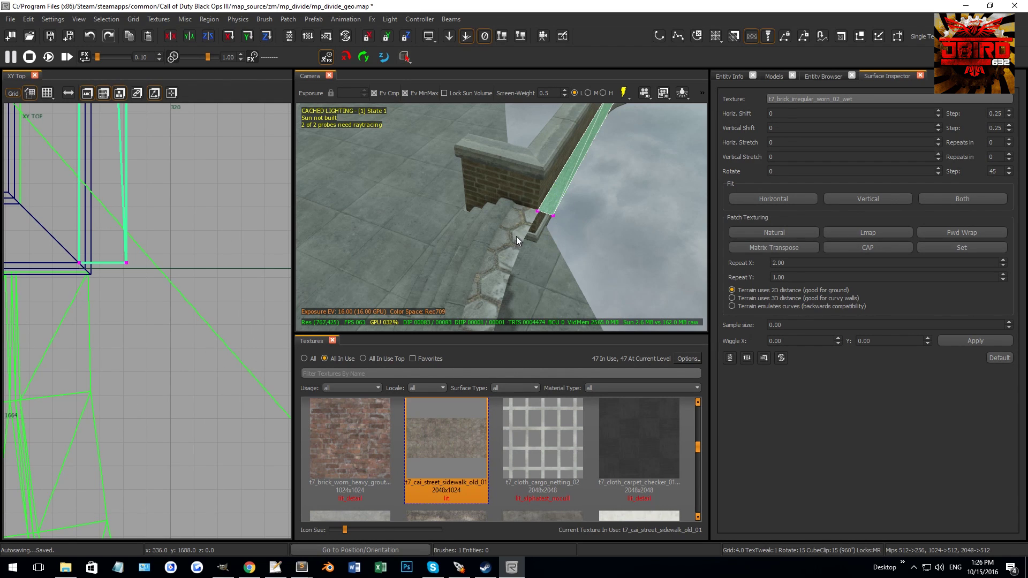
Step: Select the wall ledge together with the top-step strip and weld their vertices where they meet at the wall corner
{"action": "key", "text": "Escape"}
{"action": "right_click_drag", "start_coordinate": [516, 237], "coordinate": [535, 232]}
{"action": "left_click", "coordinate": [560, 270], "text": "shift"}
{"action": "left_click", "coordinate": [532, 276], "text": "shift"}
{"action": "key", "text": "v"}
{"action": "left_click_drag", "start_coordinate": [539, 265], "coordinate": [554, 286]}
{"action": "key", "text": "w"}
{"action": "key", "text": "Escape"}
Step: On a 0.5-unit grid, reposition the wall ledge's outer vertices at the far end of its curve to even out the width
{"action": "left_click", "coordinate": [563, 255], "text": "shift"}
{"action": "right_click_drag", "start_coordinate": [563, 255], "coordinate": [494, 241]}
{"action": "scroll", "coordinate": [161, 300], "scroll_direction": "down", "scroll_amount": 8}
{"action": "key", "text": "v"}
{"action": "scroll", "coordinate": [156, 161], "scroll_direction": "up", "scroll_amount": 4}
{"action": "key", "text": "v"}
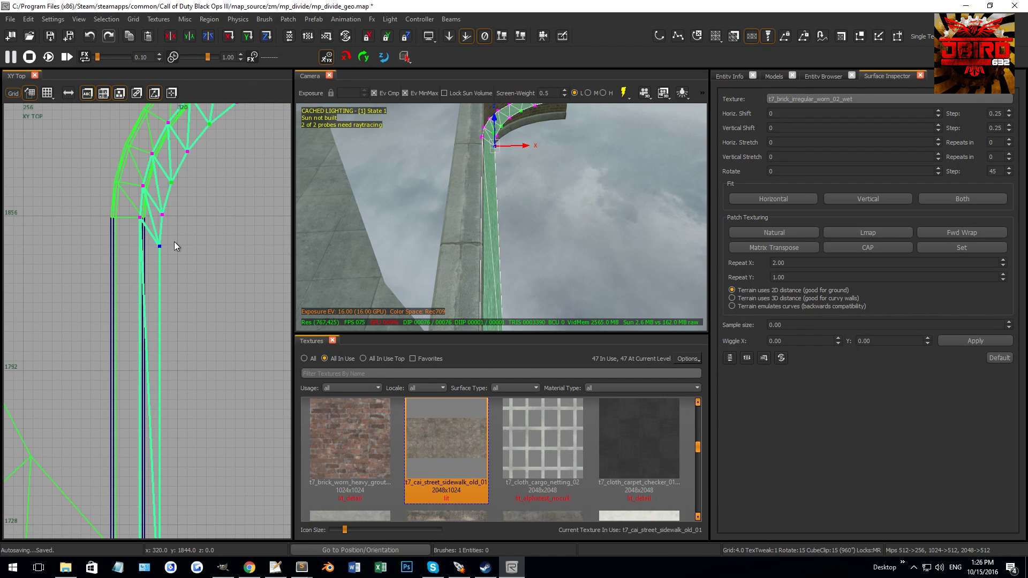
{"action": "scroll", "coordinate": [172, 233], "scroll_direction": "down", "scroll_amount": 7}
{"action": "scroll", "coordinate": [155, 236], "scroll_direction": "up", "scroll_amount": 5}
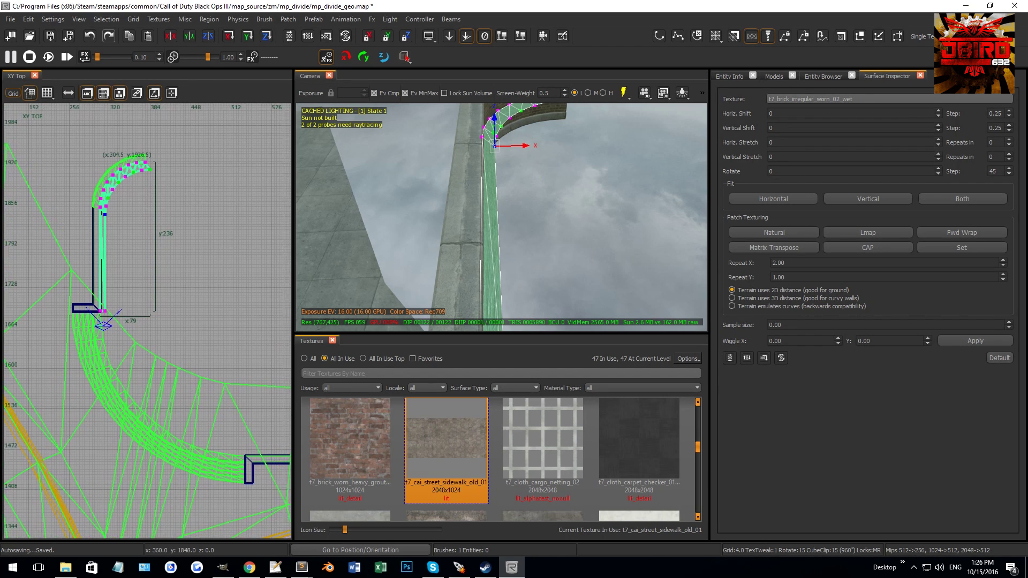
{"action": "scroll", "coordinate": [166, 242], "scroll_direction": "up", "scroll_amount": 4}
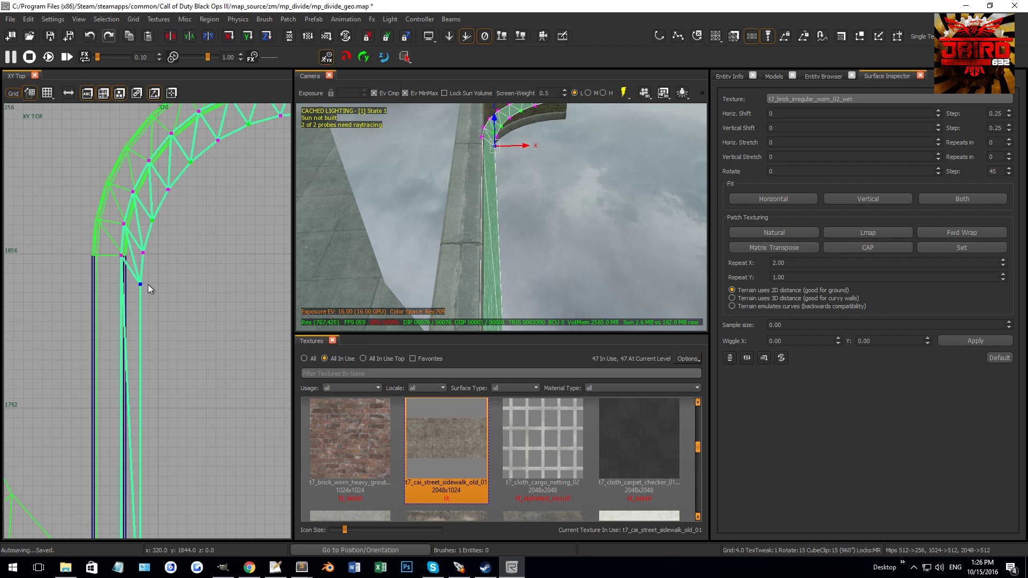
{"action": "scroll", "coordinate": [139, 284], "scroll_direction": "down", "scroll_amount": 3}
{"action": "right_click_drag", "start_coordinate": [225, 203], "coordinate": [172, 234]}
{"action": "left_click_drag", "start_coordinate": [194, 230], "coordinate": [120, 284]}
{"action": "scroll", "coordinate": [220, 249], "scroll_direction": "up", "scroll_amount": 3}
{"action": "scroll", "coordinate": [136, 230], "scroll_direction": "up", "scroll_amount": 3}
{"action": "scroll", "coordinate": [152, 279], "scroll_direction": "down", "scroll_amount": 3}
{"action": "key", "text": "1"}
{"action": "right_click_drag", "start_coordinate": [120, 284], "coordinate": [171, 264]}
{"action": "left_click_drag", "start_coordinate": [66, 284], "coordinate": [164, 311]}
{"action": "left_click_drag", "start_coordinate": [164, 311], "coordinate": [145, 301]}
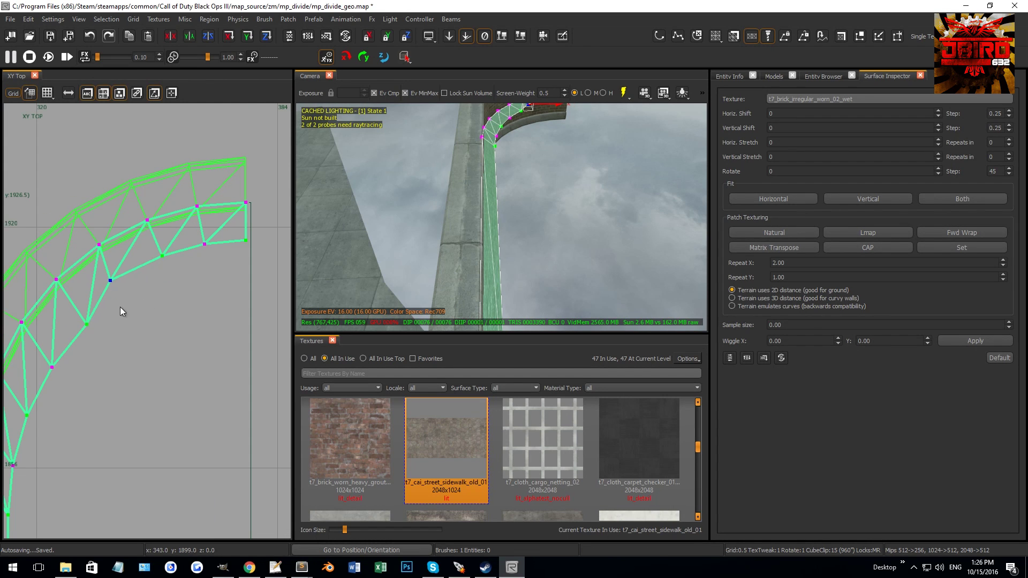
Step: Move the remaining outer vertices along the wall ledge's curve back to the straight section so the width stays even, and deselect it
{"action": "right_click_drag", "start_coordinate": [120, 307], "coordinate": [206, 269]}
{"action": "left_click_drag", "start_coordinate": [162, 267], "coordinate": [183, 296]}
{"action": "right_click_drag", "start_coordinate": [183, 296], "coordinate": [206, 277]}
{"action": "left_click_drag", "start_coordinate": [144, 266], "coordinate": [166, 316]}
{"action": "left_click_drag", "start_coordinate": [179, 238], "coordinate": [193, 271]}
{"action": "left_click_drag", "start_coordinate": [194, 270], "coordinate": [200, 264]}
{"action": "right_click_drag", "start_coordinate": [166, 285], "coordinate": [183, 248]}
{"action": "left_click_drag", "start_coordinate": [142, 283], "coordinate": [168, 310]}
{"action": "left_click_drag", "start_coordinate": [108, 332], "coordinate": [143, 395]}
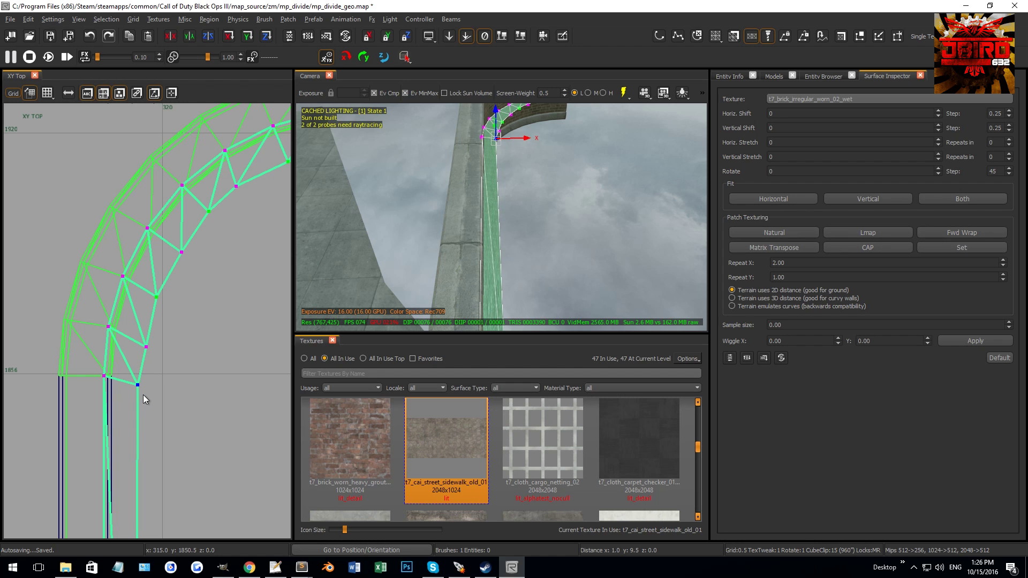
{"action": "left_click_drag", "start_coordinate": [135, 340], "coordinate": [157, 356]}
{"action": "left_click_drag", "start_coordinate": [165, 347], "coordinate": [171, 333]}
{"action": "right_click_drag", "start_coordinate": [232, 189], "coordinate": [145, 251]}
{"action": "scroll", "coordinate": [171, 251], "scroll_direction": "down", "scroll_amount": 8}
{"action": "key", "text": "v"}
{"action": "scroll", "coordinate": [464, 181], "scroll_direction": "up", "scroll_amount": 2}
{"action": "right_click_drag", "start_coordinate": [464, 181], "coordinate": [465, 195]}
{"action": "key", "text": "Escape"}
{"action": "scroll", "coordinate": [465, 195], "scroll_direction": "down", "scroll_amount": 2}
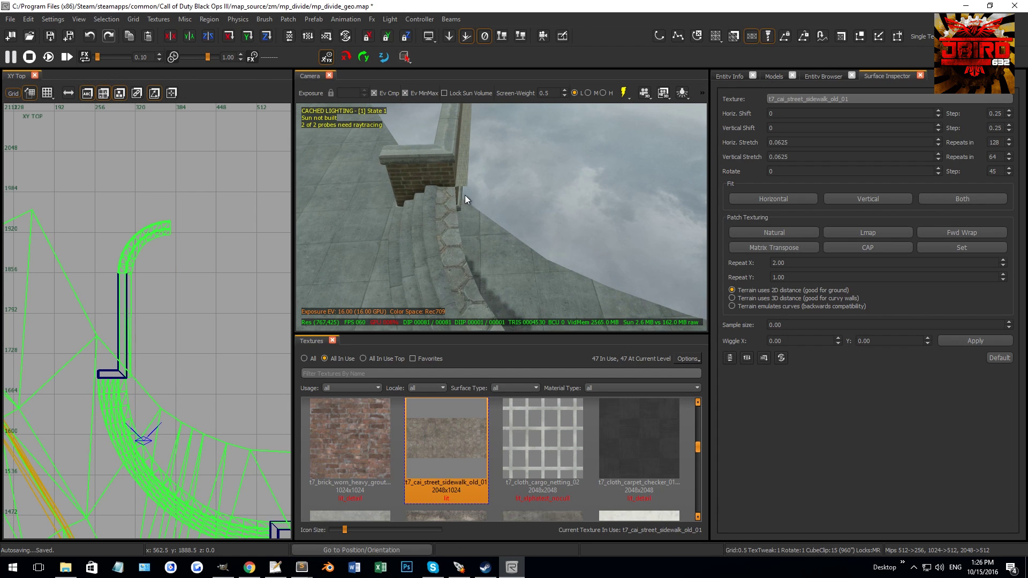
Step: Create a narrow curved ledge from the top-step strip's outer edge, offset outward to match the wall ledge's width
{"action": "left_click", "coordinate": [443, 231], "text": "shift"}
{"action": "left_click", "coordinate": [119, 399], "text": "alt"}
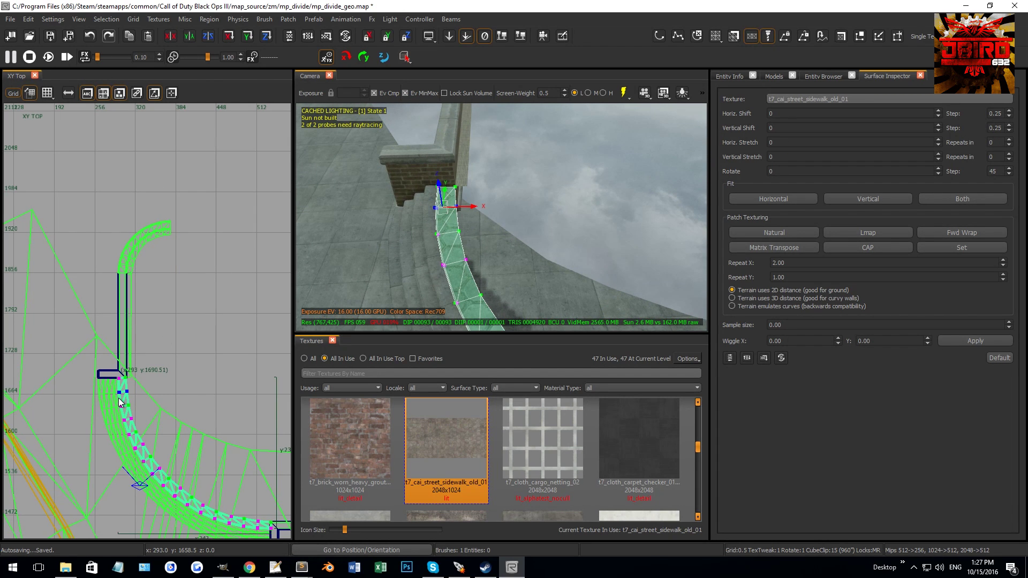
{"action": "scroll", "coordinate": [120, 403], "scroll_direction": "up", "scroll_amount": 6}
{"action": "left_click_drag", "start_coordinate": [115, 396], "coordinate": [245, 378]}
{"action": "key", "text": "ctrl+z"}
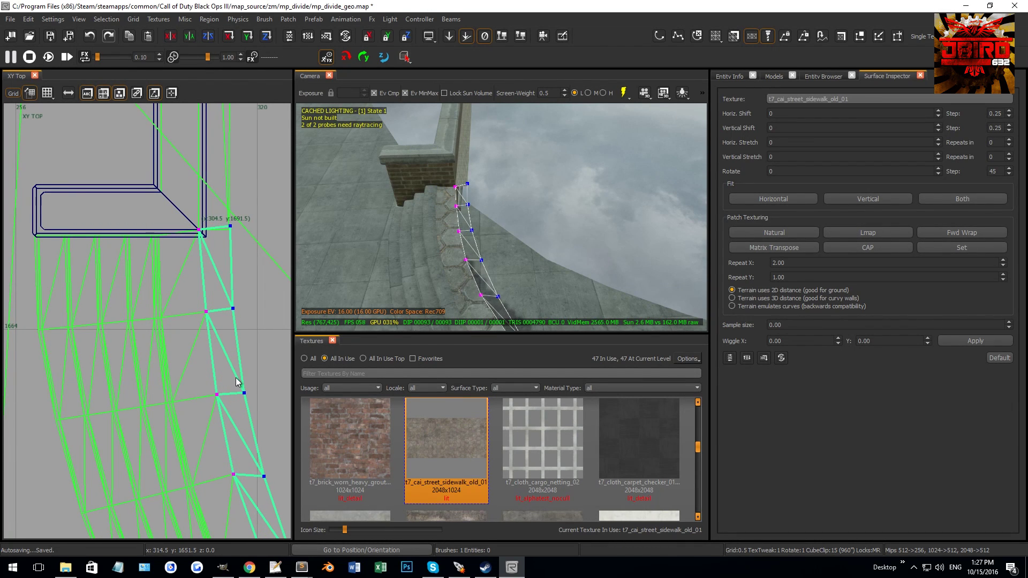
Step: Select the wall ledge and the new curved step ledge and weld their outer vertices at the wall corner
{"action": "key", "text": "v"}
{"action": "key", "text": "Escape"}
{"action": "left_click", "coordinate": [464, 178], "text": "shift"}
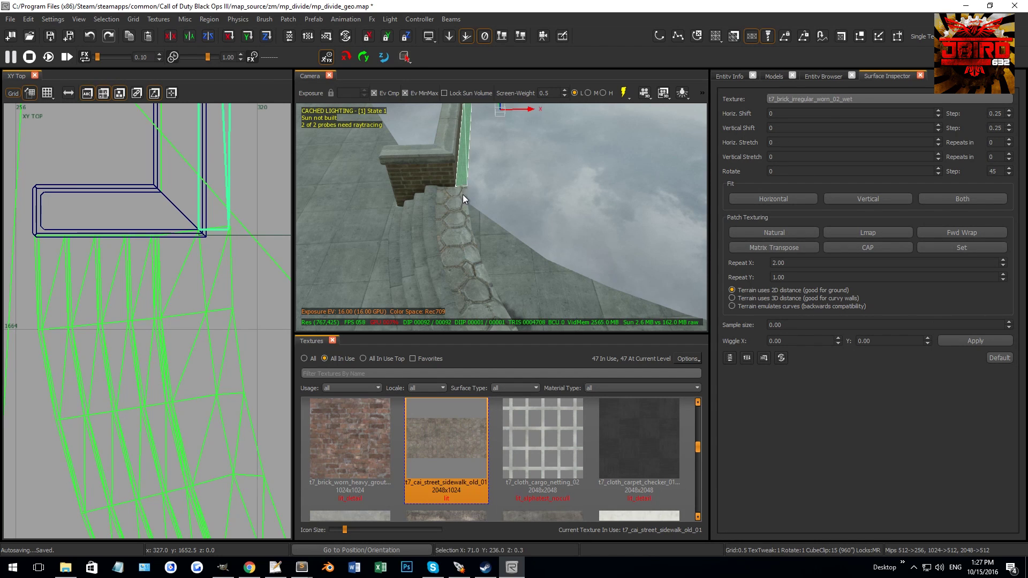
{"action": "left_click", "coordinate": [463, 194], "text": "shift"}
{"action": "key", "text": "v"}
{"action": "left_click", "coordinate": [467, 185]}
{"action": "key", "text": "w"}
Step: Select the curved step ledge's outer vertex row and pull its vertices inward one after another to keep an even width along the curve
{"action": "scroll", "coordinate": [232, 290], "scroll_direction": "down", "scroll_amount": 4}
{"action": "right_click_drag", "start_coordinate": [240, 303], "coordinate": [217, 385]}
{"action": "left_click", "coordinate": [105, 216], "text": "alt"}
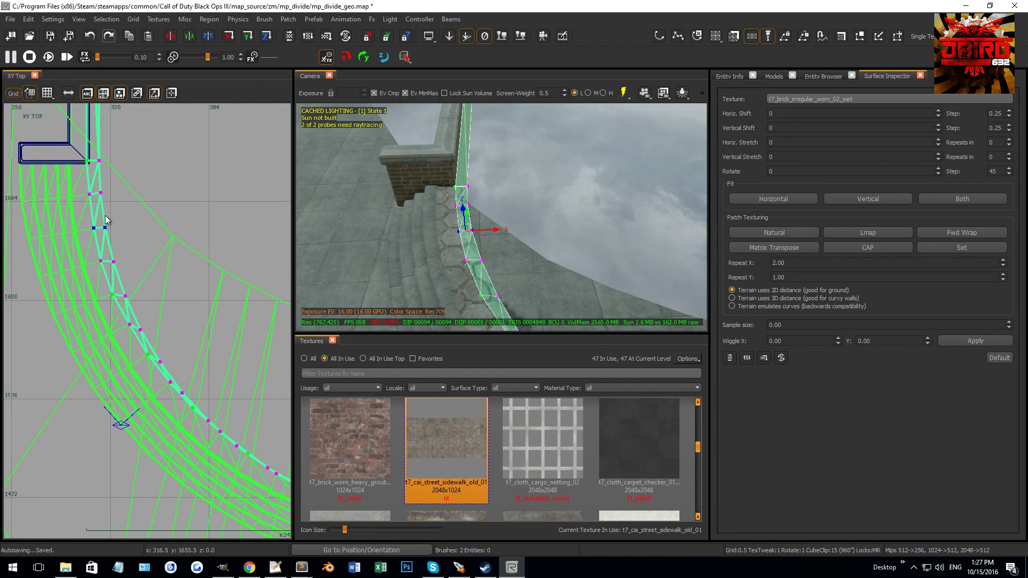
{"action": "right_click_drag", "start_coordinate": [105, 215], "coordinate": [137, 269]}
{"action": "scroll", "coordinate": [127, 209], "scroll_direction": "up", "scroll_amount": 4}
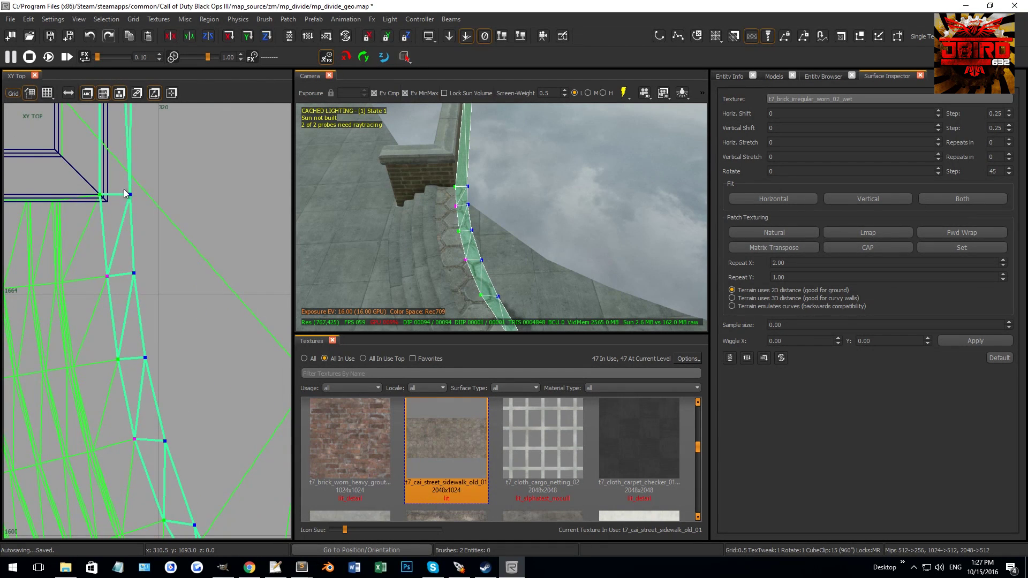
{"action": "scroll", "coordinate": [137, 249], "scroll_direction": "up", "scroll_amount": 2}
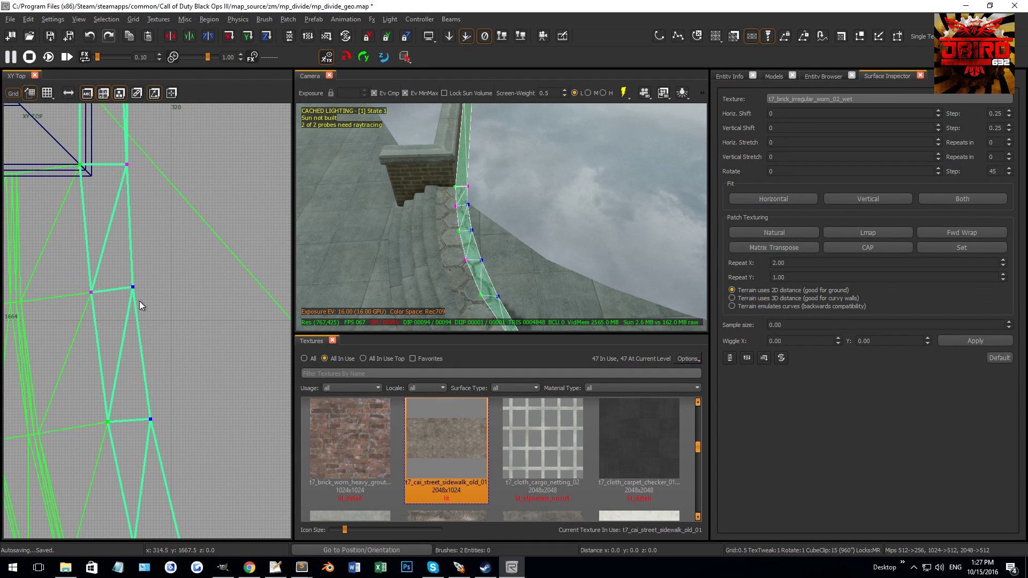
{"action": "right_click_drag", "start_coordinate": [151, 306], "coordinate": [173, 394]}
{"action": "right_click_drag", "start_coordinate": [130, 341], "coordinate": [175, 409]}
{"action": "right_click_drag", "start_coordinate": [202, 443], "coordinate": [204, 426]}
{"action": "left_click_drag", "start_coordinate": [204, 426], "coordinate": [186, 397]}
{"action": "left_click_drag", "start_coordinate": [147, 347], "coordinate": [209, 419], "text": "shift"}
{"action": "right_click_drag", "start_coordinate": [209, 418], "coordinate": [148, 302]}
{"action": "left_click_drag", "start_coordinate": [204, 416], "coordinate": [204, 404]}
{"action": "right_click_drag", "start_coordinate": [204, 406], "coordinate": [162, 373]}
{"action": "left_click_drag", "start_coordinate": [134, 308], "coordinate": [135, 310], "text": "shift"}
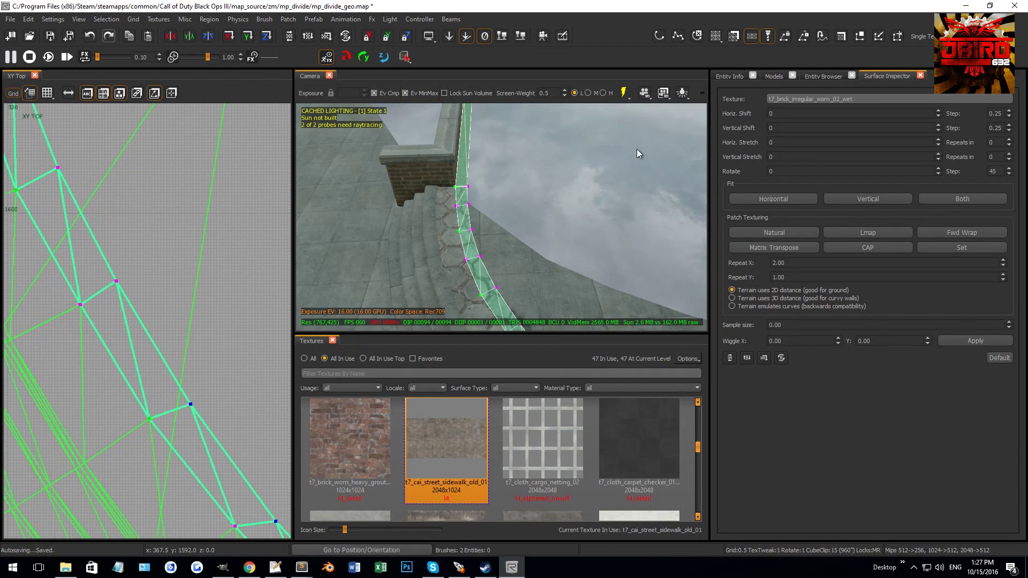
{"action": "right_click_drag", "start_coordinate": [171, 375], "coordinate": [154, 343]}
{"action": "left_click_drag", "start_coordinate": [199, 409], "coordinate": [191, 399]}
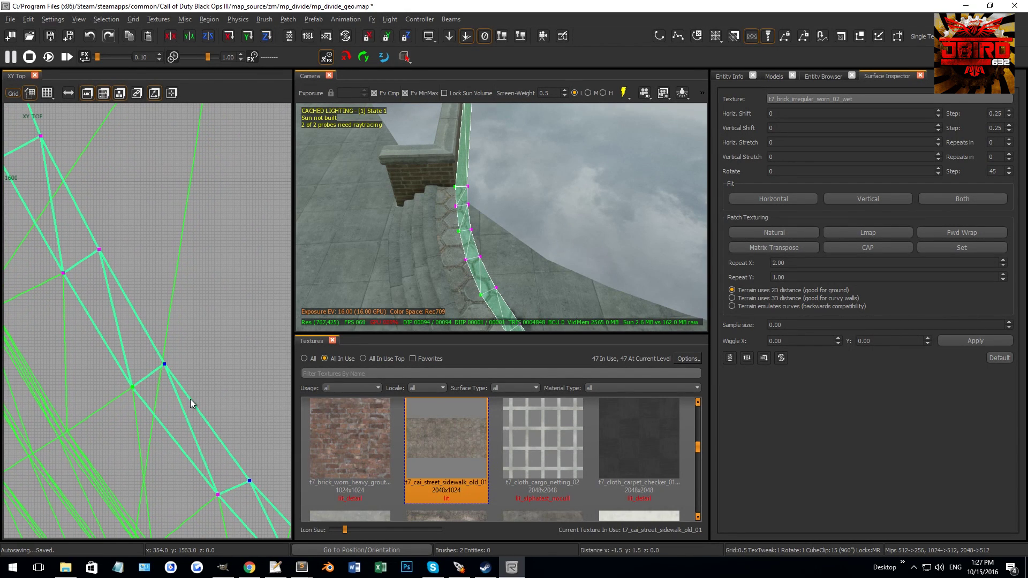
{"action": "left_click_drag", "start_coordinate": [151, 346], "coordinate": [199, 403], "text": "shift"}
{"action": "right_click_drag", "start_coordinate": [214, 416], "coordinate": [208, 404]}
{"action": "left_click_drag", "start_coordinate": [209, 433], "coordinate": [207, 418]}
{"action": "left_click_drag", "start_coordinate": [181, 343], "coordinate": [233, 417], "text": "shift"}
{"action": "right_click_drag", "start_coordinate": [253, 414], "coordinate": [163, 319]}
{"action": "left_click_drag", "start_coordinate": [216, 426], "coordinate": [202, 408]}
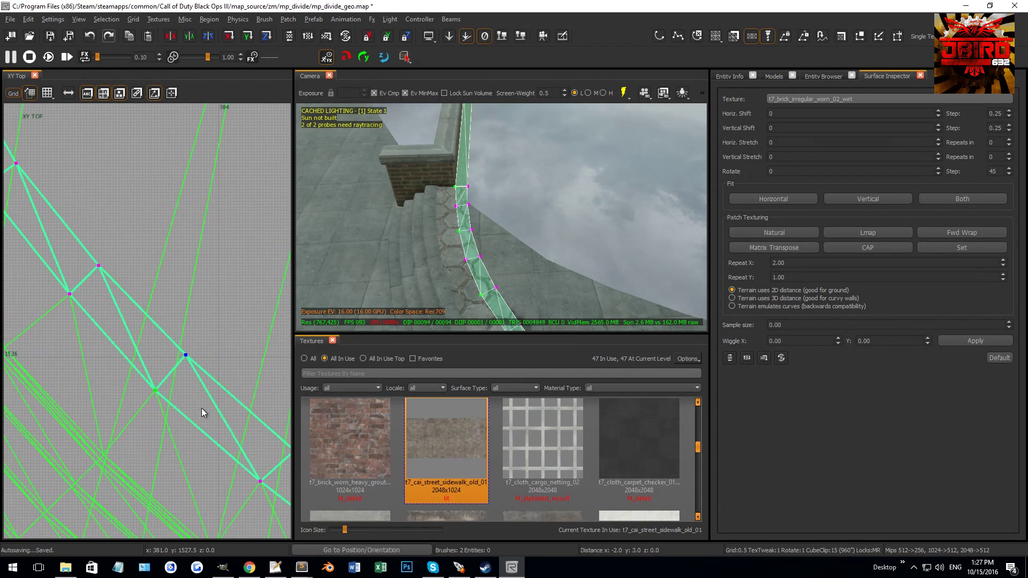
{"action": "left_click_drag", "start_coordinate": [172, 336], "coordinate": [209, 405], "text": "shift"}
{"action": "right_click_drag", "start_coordinate": [210, 407], "coordinate": [106, 301]}
{"action": "left_click_drag", "start_coordinate": [208, 404], "coordinate": [199, 391]}
{"action": "left_click_drag", "start_coordinate": [169, 319], "coordinate": [227, 369], "text": "shift"}
{"action": "right_click_drag", "start_coordinate": [228, 370], "coordinate": [147, 282]}
{"action": "left_click_drag", "start_coordinate": [227, 368], "coordinate": [216, 361]}
{"action": "left_click_drag", "start_coordinate": [191, 313], "coordinate": [238, 361], "text": "shift"}
{"action": "right_click_drag", "start_coordinate": [238, 362], "coordinate": [130, 299]}
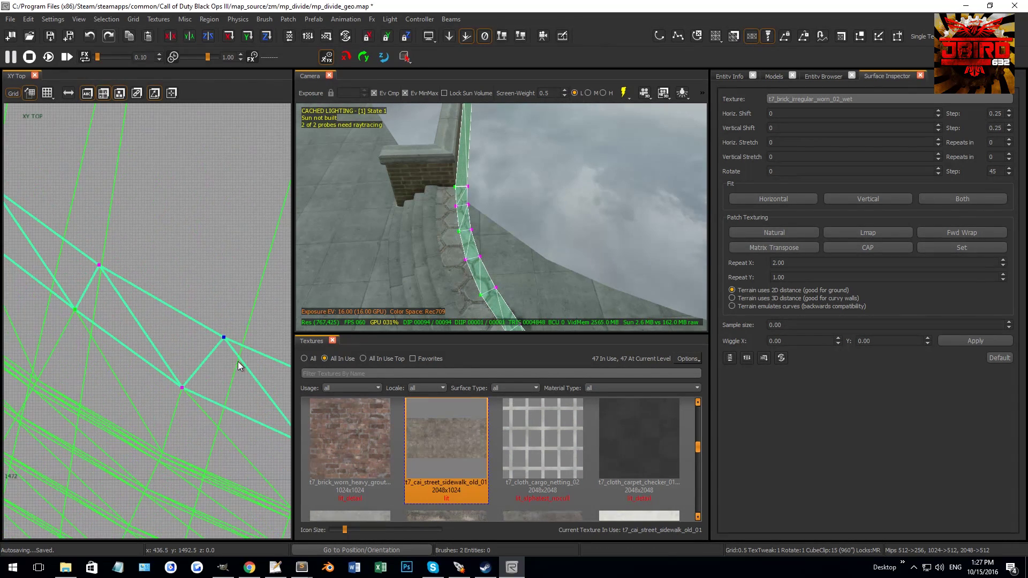
{"action": "left_click_drag", "start_coordinate": [220, 371], "coordinate": [200, 368]}
{"action": "left_click_drag", "start_coordinate": [179, 309], "coordinate": [238, 382], "text": "shift"}
{"action": "right_click_drag", "start_coordinate": [238, 382], "coordinate": [81, 310]}
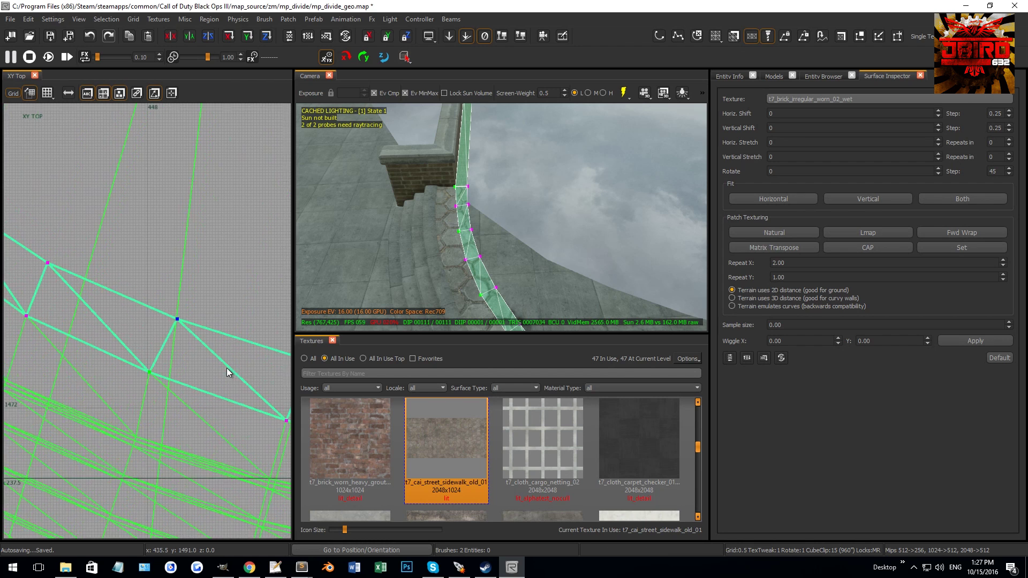
{"action": "left_click_drag", "start_coordinate": [212, 367], "coordinate": [203, 366]}
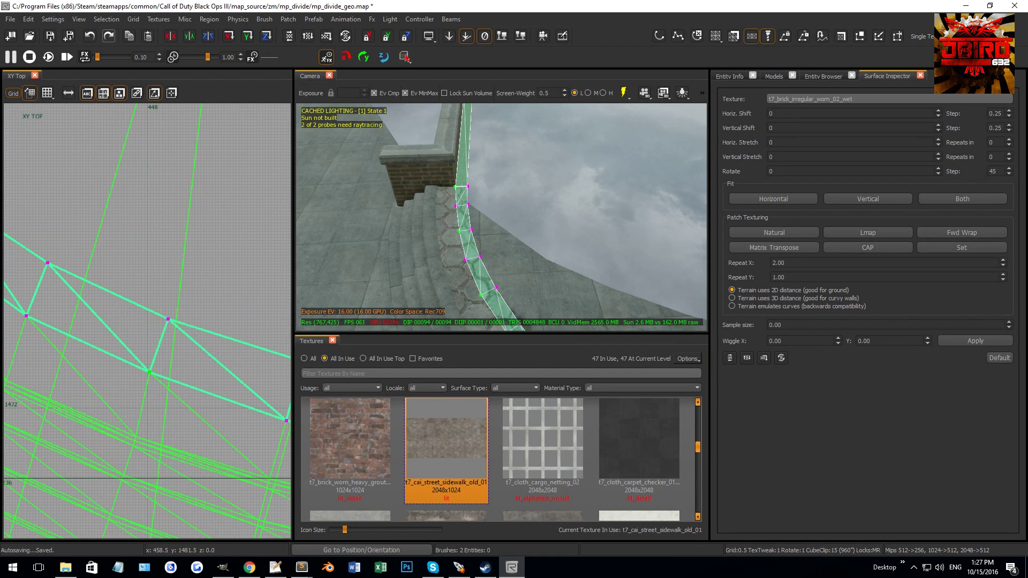
{"action": "right_click_drag", "start_coordinate": [211, 351], "coordinate": [104, 326]}
{"action": "left_click_drag", "start_coordinate": [172, 317], "coordinate": [230, 362], "text": "shift"}
{"action": "right_click_drag", "start_coordinate": [230, 362], "coordinate": [73, 333]}
{"action": "left_click_drag", "start_coordinate": [215, 356], "coordinate": [197, 349]}
{"action": "right_click_drag", "start_coordinate": [211, 358], "coordinate": [263, 370]}
{"action": "left_click_drag", "start_coordinate": [246, 366], "coordinate": [239, 362]}
Step: Align the curved ledge's last outer vertex with its inner vertex at the second wall's corner, squaring off the end
{"action": "left_click", "coordinate": [158, 318], "text": "shift"}
{"action": "right_click_drag", "start_coordinate": [263, 356], "coordinate": [197, 345]}
{"action": "scroll", "coordinate": [197, 345], "scroll_direction": "up", "scroll_amount": 2}
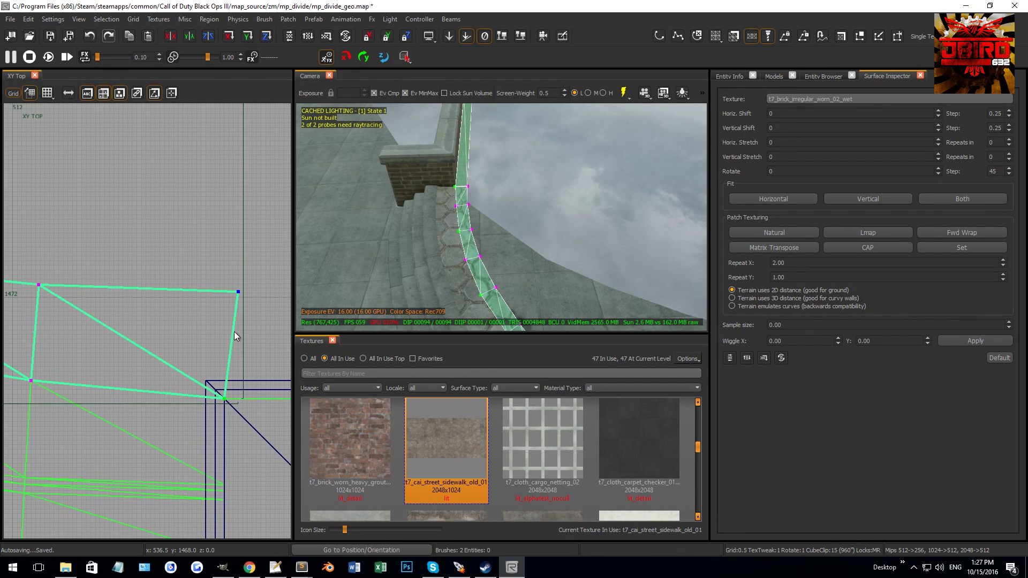
{"action": "mouse_move", "coordinate": [212, 274]}
{"action": "left_mouse_down", "text": "shift"}
{"action": "mouse_move", "coordinate": [259, 325]}
{"action": "mouse_move", "coordinate": [249, 332]}
{"action": "left_mouse_up", "text": "shift"}
{"action": "key", "text": "Escape"}
Step: Apply the top strip's t7_cai_street_sidewalk_old_01 texture to both ledges with Lmap patch texturing
{"action": "right_click_drag", "start_coordinate": [498, 265], "coordinate": [475, 243]}
{"action": "left_click", "coordinate": [479, 234], "text": "shift"}
{"action": "left_click", "coordinate": [479, 239], "text": "shift"}
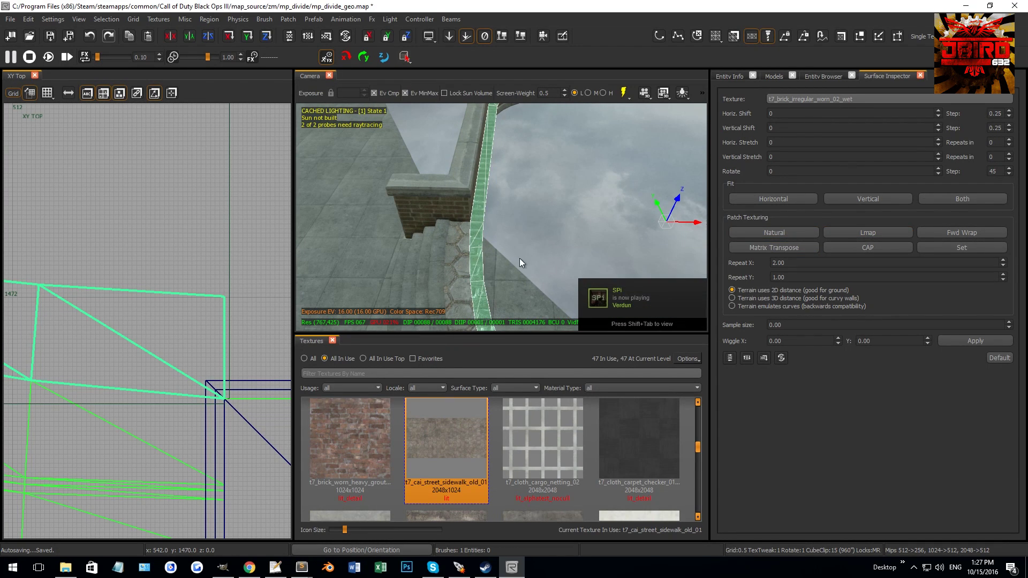
{"action": "left_click", "coordinate": [460, 263], "text": "shift"}
{"action": "scroll", "coordinate": [538, 229], "scroll_direction": "up", "scroll_amount": 5}
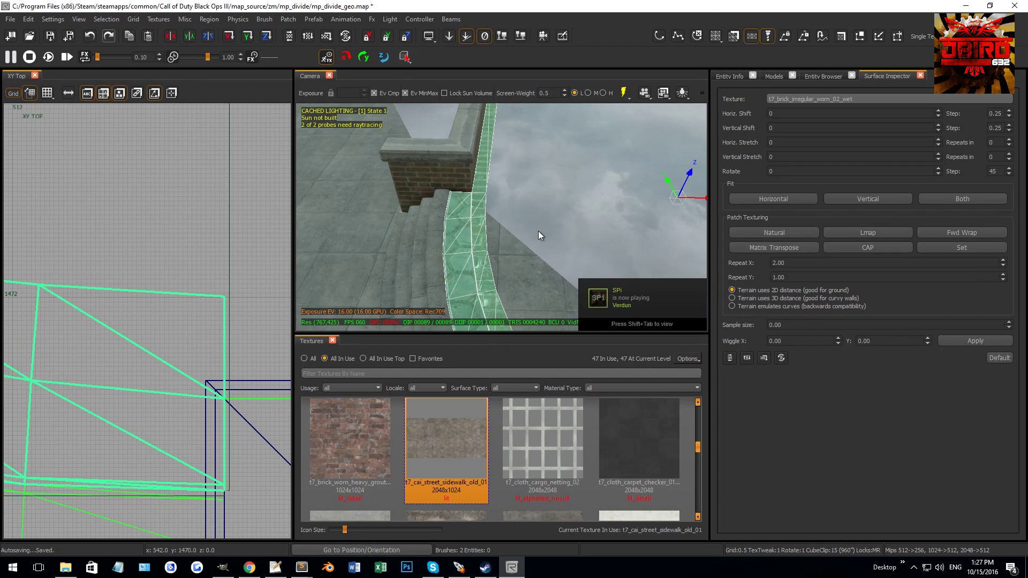
{"action": "right_click_drag", "start_coordinate": [530, 233], "coordinate": [526, 224]}
{"action": "middle_click", "coordinate": [474, 240], "text": "ctrl+shift"}
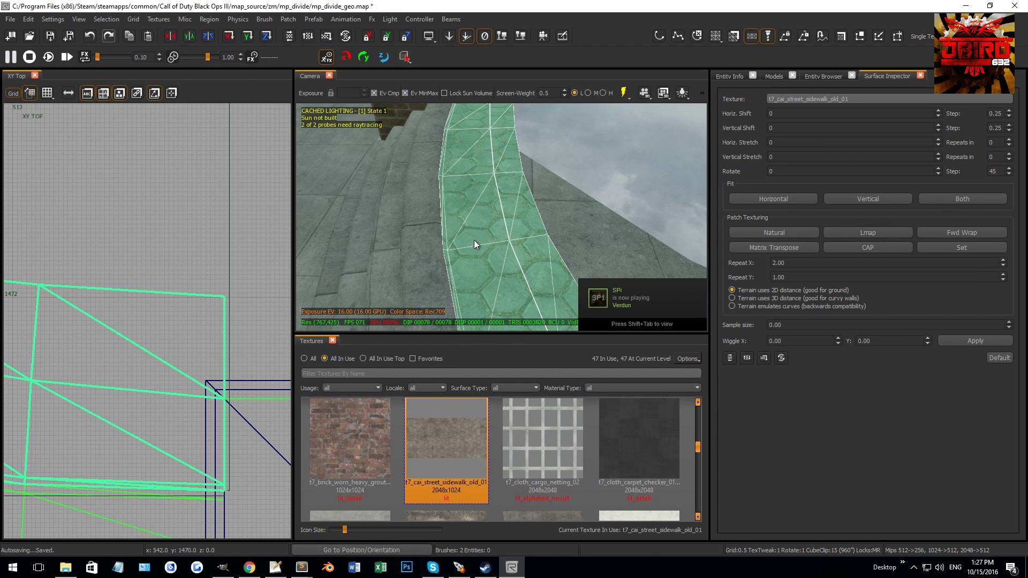
{"action": "left_click", "coordinate": [869, 232]}
{"action": "key", "text": "Escape"}
Step: Pick the ledge vertices at the first wall's corner and narrow the selection to the wall ledge on an 8-unit grid
{"action": "mouse_move", "coordinate": [578, 208]}
{"action": "right_mouse_down"}
{"action": "mouse_move", "coordinate": [557, 220]}
{"action": "mouse_move", "coordinate": [573, 205]}
{"action": "mouse_move", "coordinate": [600, 218]}
{"action": "mouse_move", "coordinate": [570, 210]}
{"action": "right_mouse_up"}
{"action": "left_click", "coordinate": [590, 212], "text": "shift"}
{"action": "scroll", "coordinate": [152, 306], "scroll_direction": "down", "scroll_amount": 5}
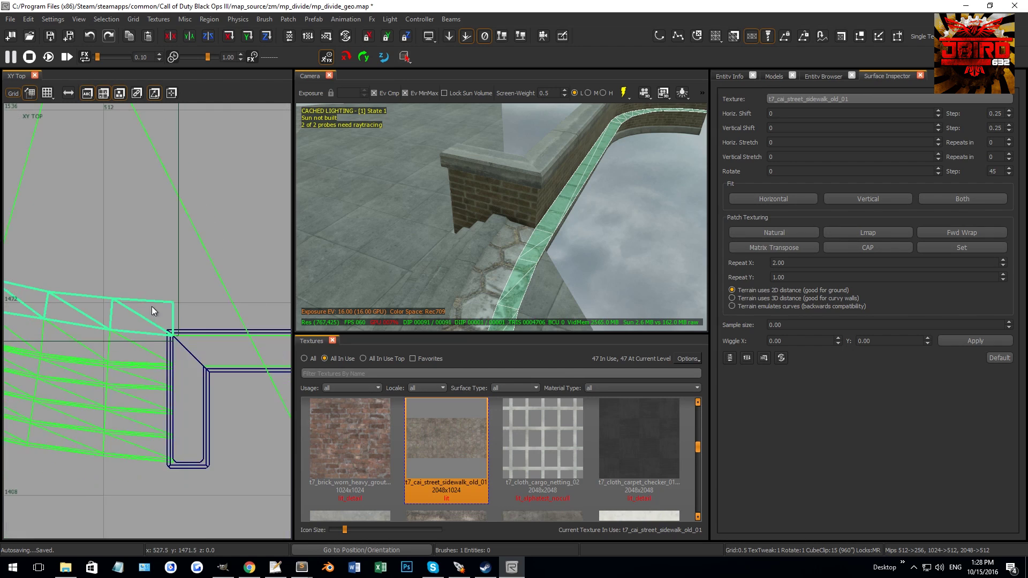
{"action": "scroll", "coordinate": [173, 333], "scroll_direction": "up", "scroll_amount": 2}
{"action": "scroll", "coordinate": [107, 260], "scroll_direction": "up", "scroll_amount": 2}
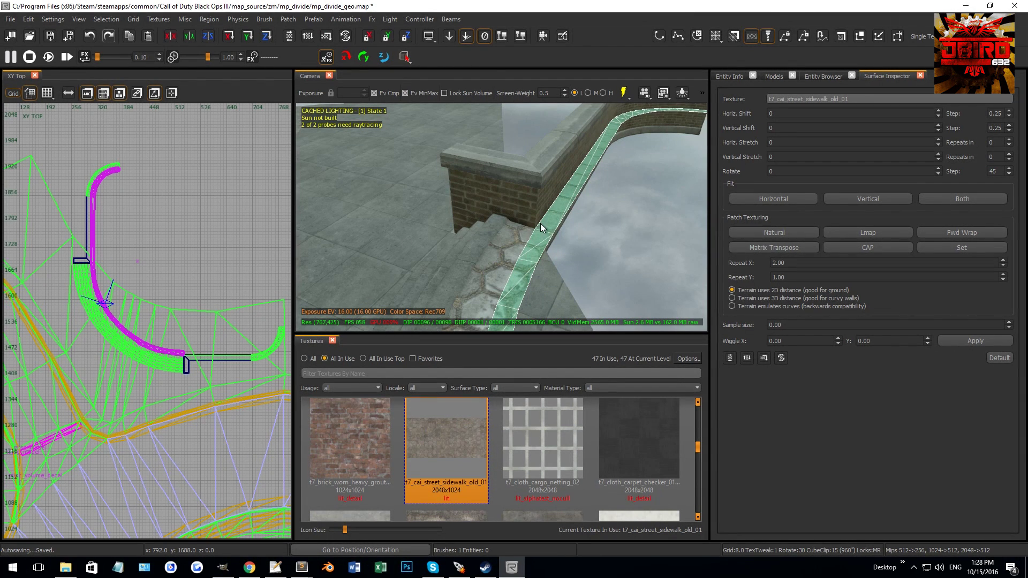
{"action": "key", "text": "v"}
{"action": "right_click_drag", "start_coordinate": [579, 240], "coordinate": [570, 243]}
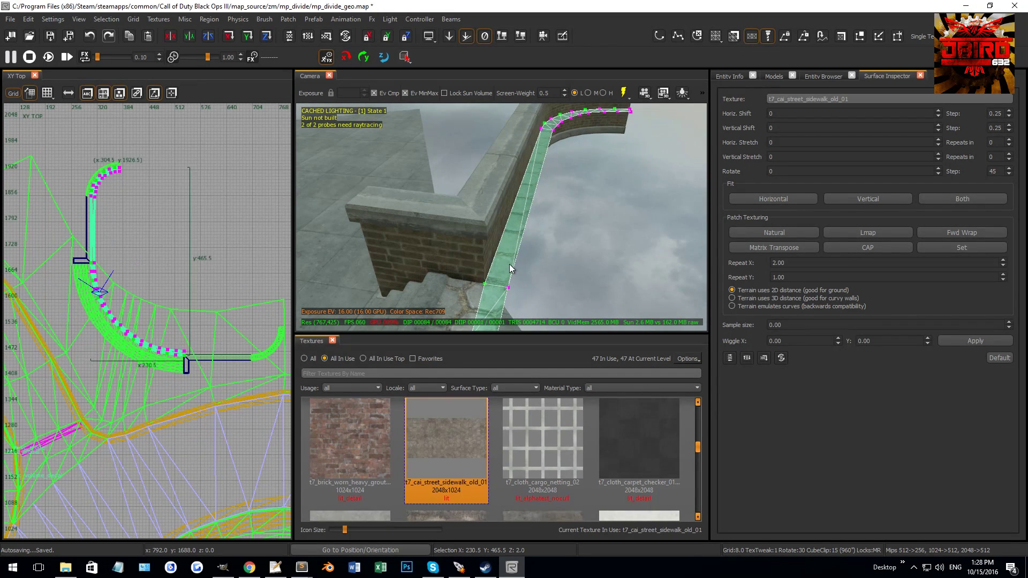
{"action": "left_click_drag", "start_coordinate": [455, 260], "coordinate": [546, 303]}
{"action": "left_click", "coordinate": [506, 266]}
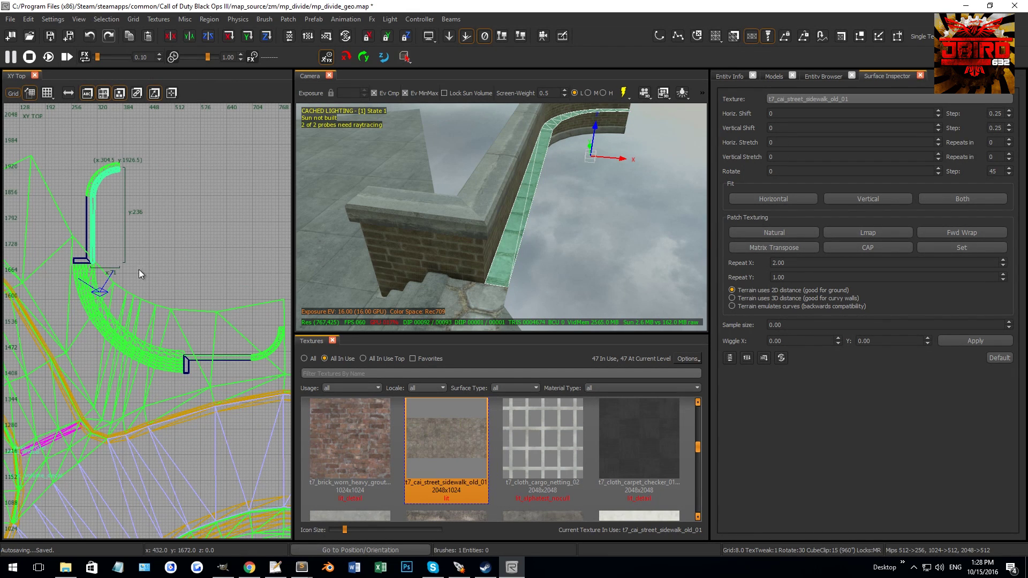
Step: Duplicate the wall ledge, rotate the copy 90 degrees about Z and flip it along X
{"action": "scroll", "coordinate": [104, 257], "scroll_direction": "up", "scroll_amount": 1}
{"action": "key", "text": "ctrl+r"}
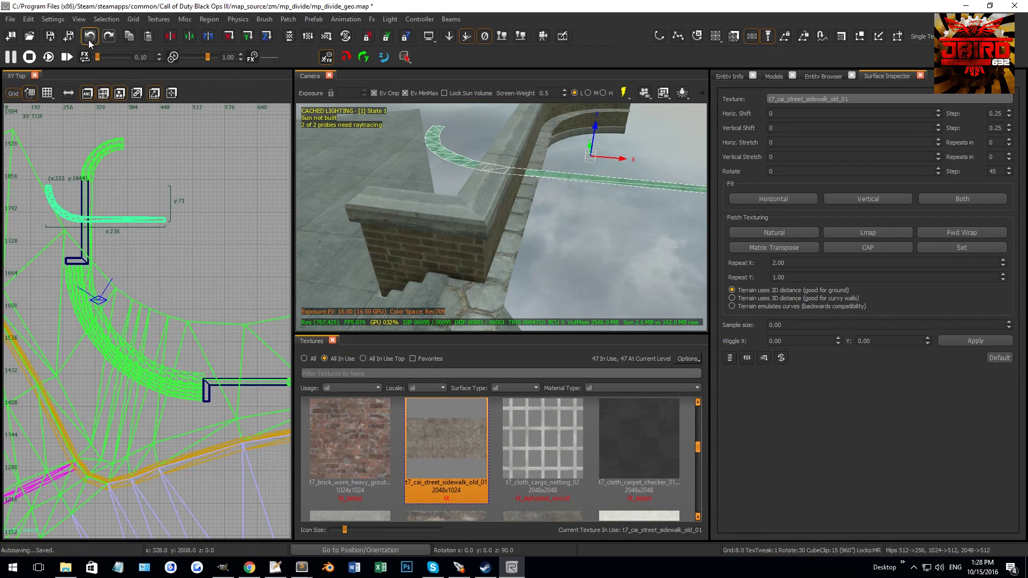
{"action": "left_click", "coordinate": [106, 19]}
{"action": "mouse_move", "coordinate": [123, 135]}
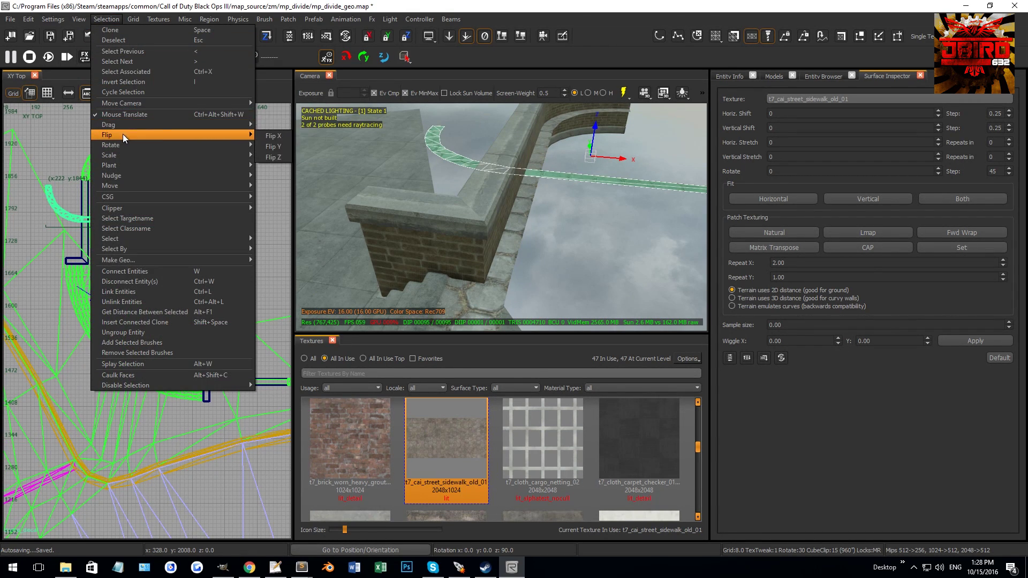
{"action": "left_click", "coordinate": [273, 135]}
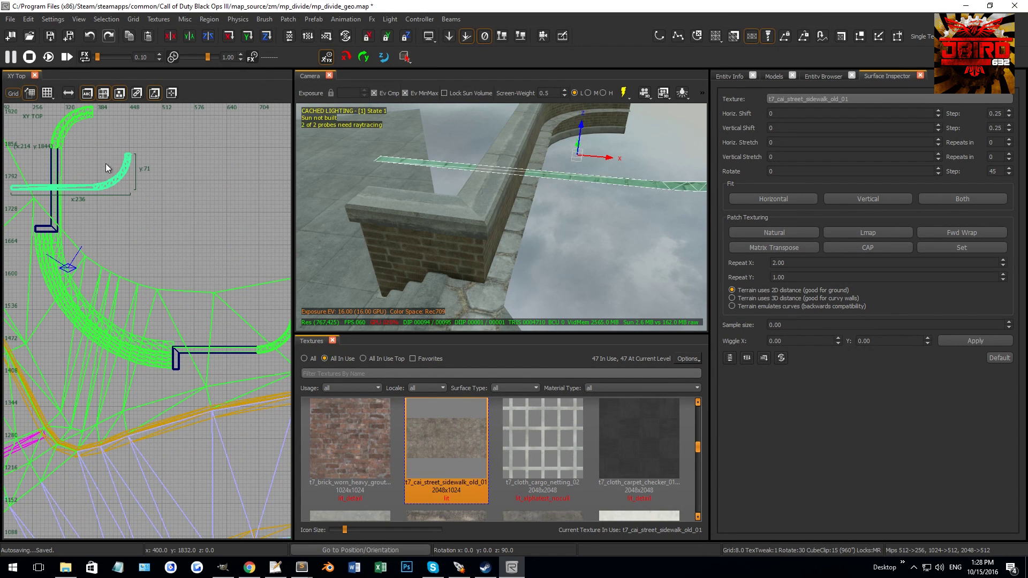
Step: Move the flipped ledge copy to the second wall's inner side and align it precisely on a 0.5-unit grid
{"action": "left_click_drag", "start_coordinate": [118, 183], "coordinate": [265, 340]}
{"action": "scroll", "coordinate": [243, 329], "scroll_direction": "up", "scroll_amount": 2}
{"action": "right_click_drag", "start_coordinate": [196, 307], "coordinate": [127, 307]}
{"action": "scroll", "coordinate": [127, 307], "scroll_direction": "up", "scroll_amount": 5}
{"action": "key", "text": "1"}
{"action": "left_click_drag", "start_coordinate": [153, 306], "coordinate": [217, 305]}
{"action": "scroll", "coordinate": [217, 303], "scroll_direction": "up", "scroll_amount": 6}
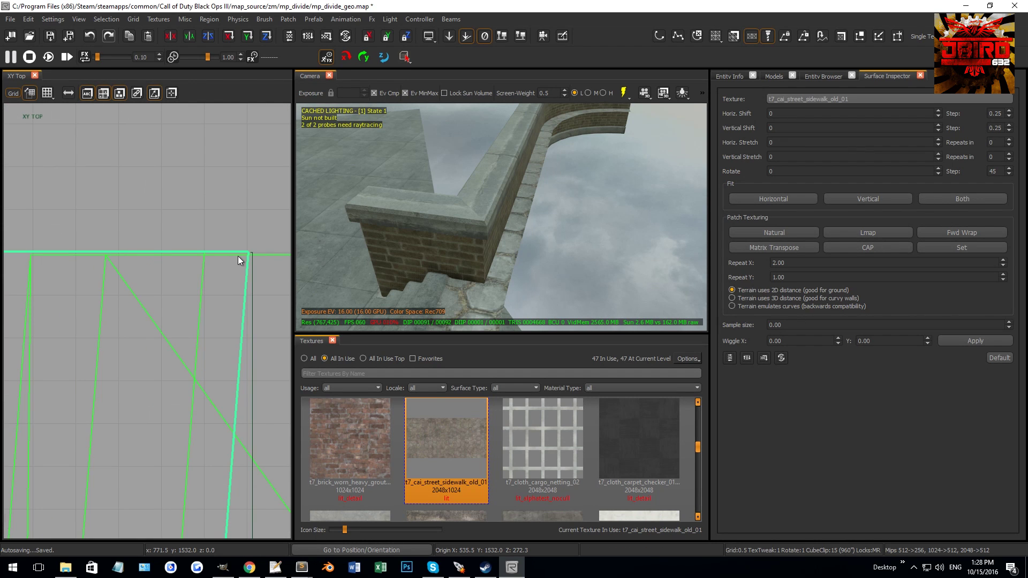
{"action": "scroll", "coordinate": [232, 266], "scroll_direction": "up", "scroll_amount": 3}
Step: Examine how the vertices of the copied ledge, the curved ledge and the top-step strip meet at the second wall's corner
{"action": "right_click_drag", "start_coordinate": [455, 175], "coordinate": [482, 237]}
{"action": "key", "text": "space"}
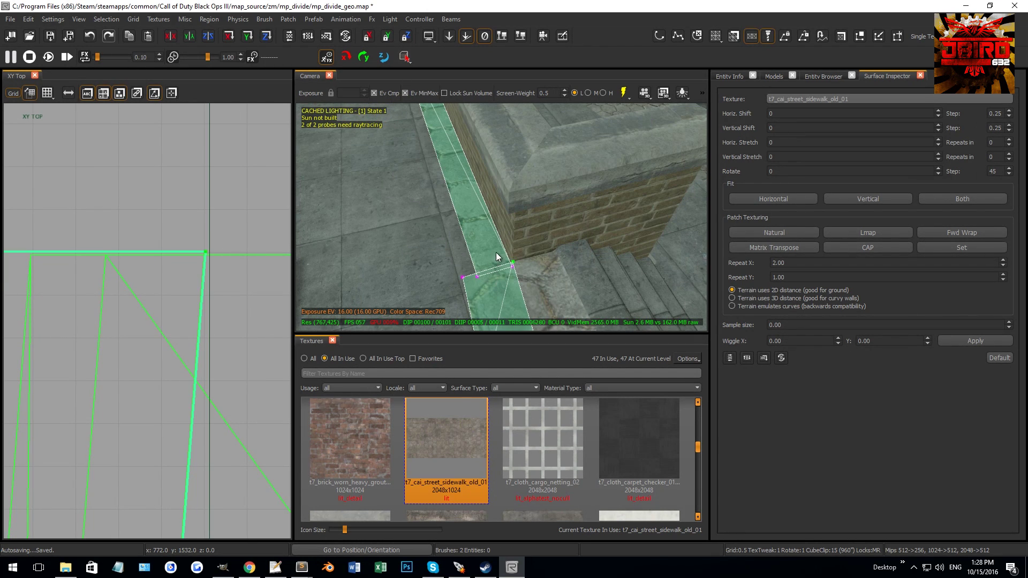
{"action": "key", "text": "Escape"}
{"action": "left_click", "coordinate": [486, 252], "text": "shift"}
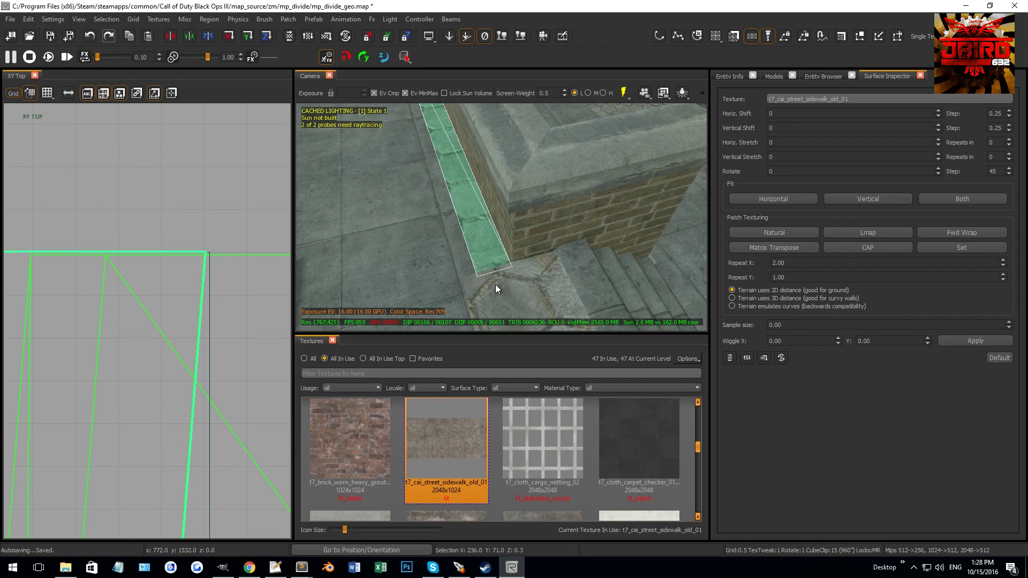
{"action": "left_click", "coordinate": [496, 284], "text": "shift"}
{"action": "left_click", "coordinate": [538, 279], "text": "shift"}
{"action": "key", "text": "v"}
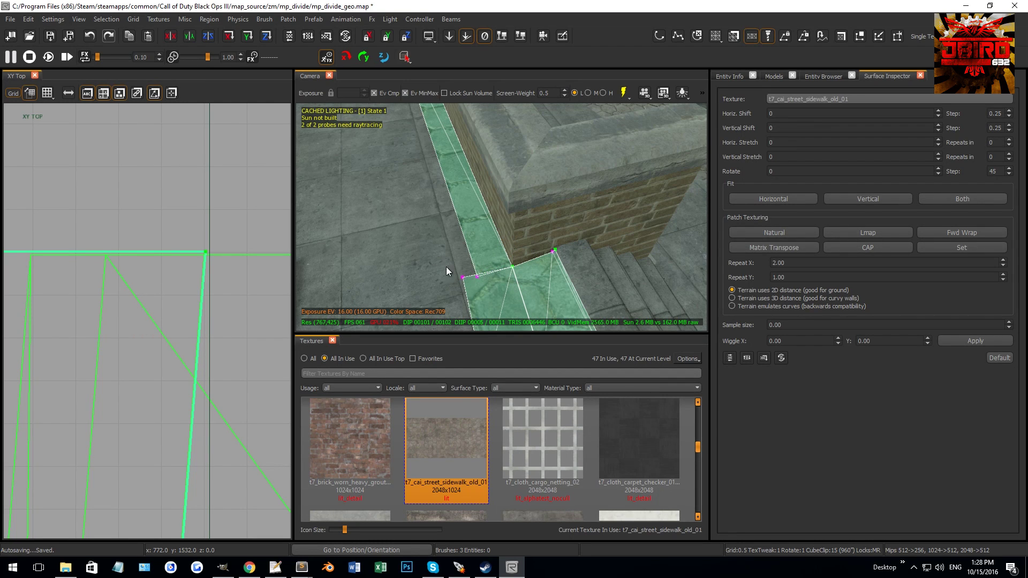
{"action": "key", "text": "Escape"}
Step: Select the ledge along the second wall and the adjoining curved step and delete it
{"action": "right_click_drag", "start_coordinate": [499, 268], "coordinate": [537, 233]}
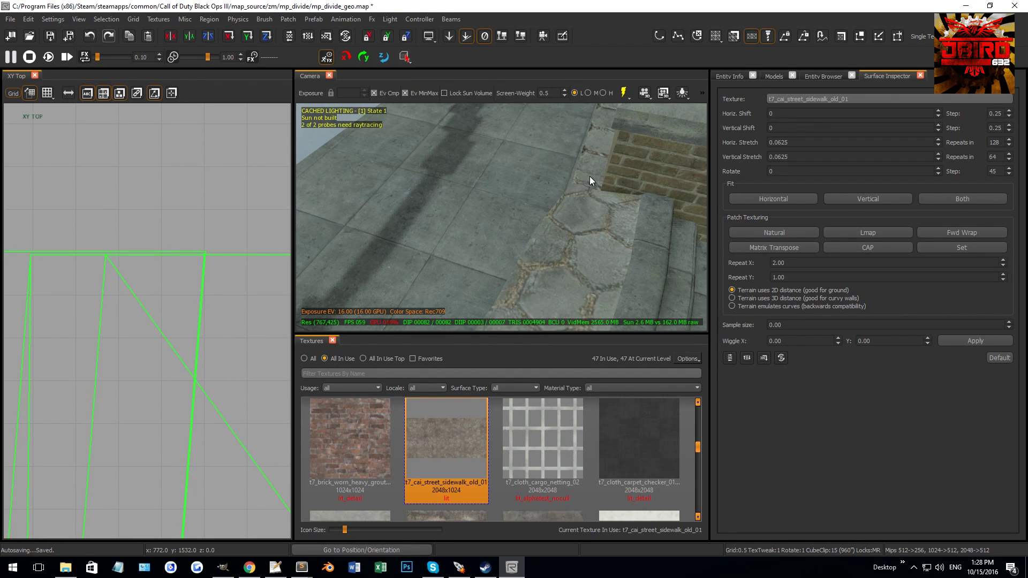
{"action": "left_click", "coordinate": [580, 205], "text": "shift"}
{"action": "key", "text": "Delete"}
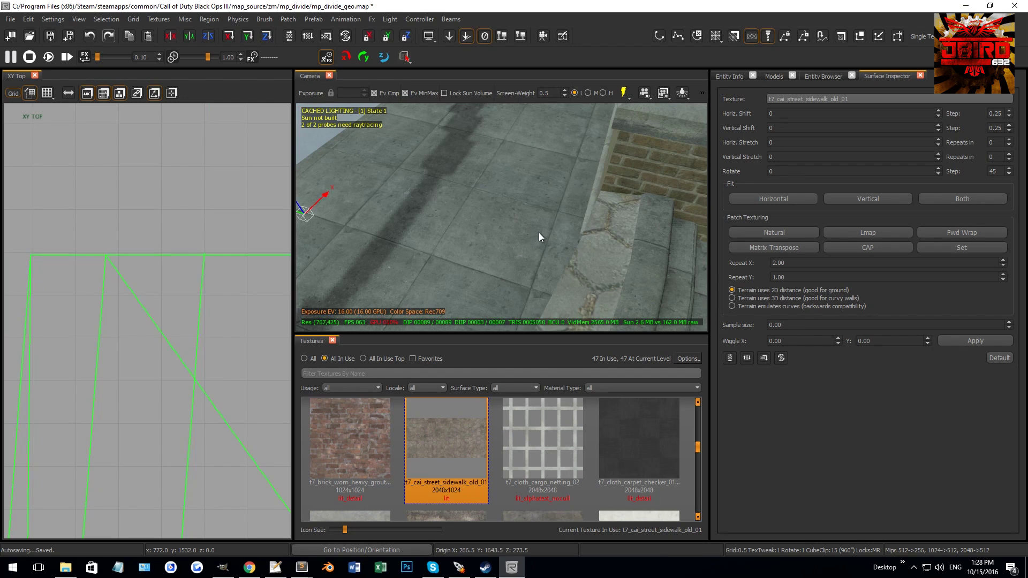
Step: Undo the ledge deletion and apply Natural and Lmap patch texturing to the ledge strip
{"action": "key", "text": "ctrl+z"}
{"action": "scroll", "coordinate": [168, 313], "scroll_direction": "up", "scroll_amount": 5}
{"action": "scroll", "coordinate": [170, 320], "scroll_direction": "down", "scroll_amount": 4}
{"action": "left_click_drag", "start_coordinate": [112, 307], "coordinate": [140, 324]}
{"action": "key", "text": "v"}
{"action": "right_click_drag", "start_coordinate": [535, 227], "coordinate": [557, 212]}
{"action": "left_click", "coordinate": [557, 186], "text": "shift"}
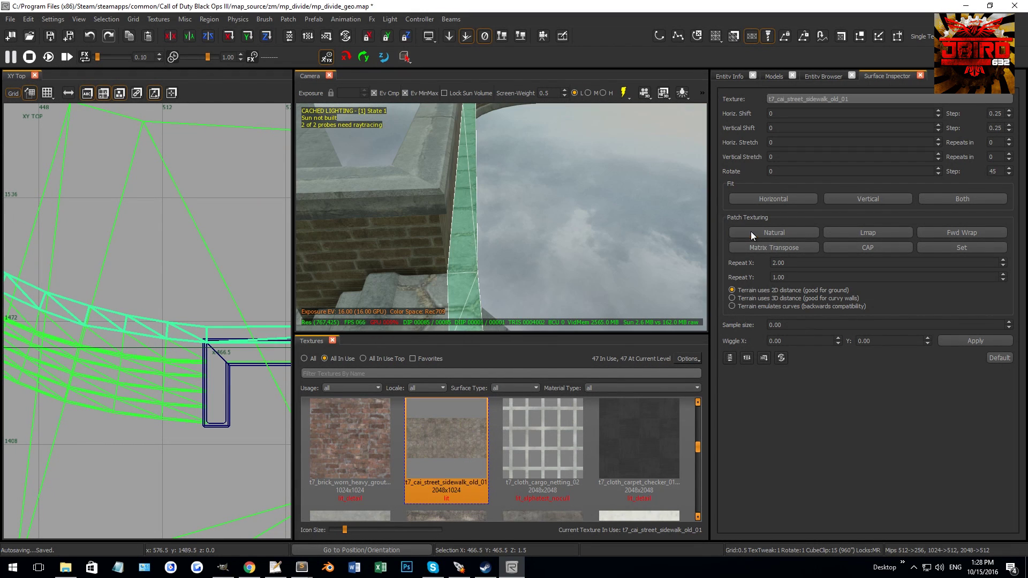
{"action": "left_click", "coordinate": [769, 232]}
{"action": "right_click_drag", "start_coordinate": [576, 259], "coordinate": [525, 252]}
{"action": "left_click", "coordinate": [853, 233]}
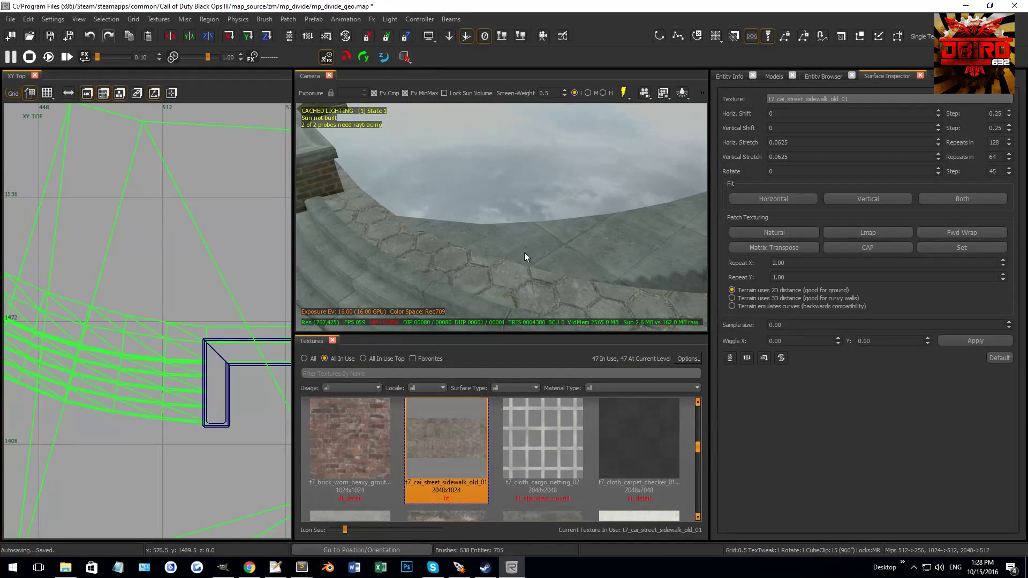
Step: Select the full ledge for vertex editing and try to weld its whole wall-side row of vertices into a single point
{"action": "left_click", "coordinate": [521, 265], "text": "shift"}
{"action": "scroll", "coordinate": [210, 329], "scroll_direction": "up", "scroll_amount": 3}
{"action": "right_click_drag", "start_coordinate": [493, 229], "coordinate": [493, 225]}
{"action": "left_click", "coordinate": [599, 250], "text": "shift"}
{"action": "left_click", "coordinate": [597, 251], "text": "shift"}
{"action": "right_click_drag", "start_coordinate": [590, 252], "coordinate": [589, 252]}
{"action": "scroll", "coordinate": [239, 337], "scroll_direction": "up", "scroll_amount": 3}
{"action": "key", "text": "v"}
{"action": "left_click", "coordinate": [249, 342], "text": "shift"}
{"action": "right_click_drag", "start_coordinate": [249, 341], "coordinate": [250, 374]}
{"action": "scroll", "coordinate": [236, 381], "scroll_direction": "down", "scroll_amount": 3}
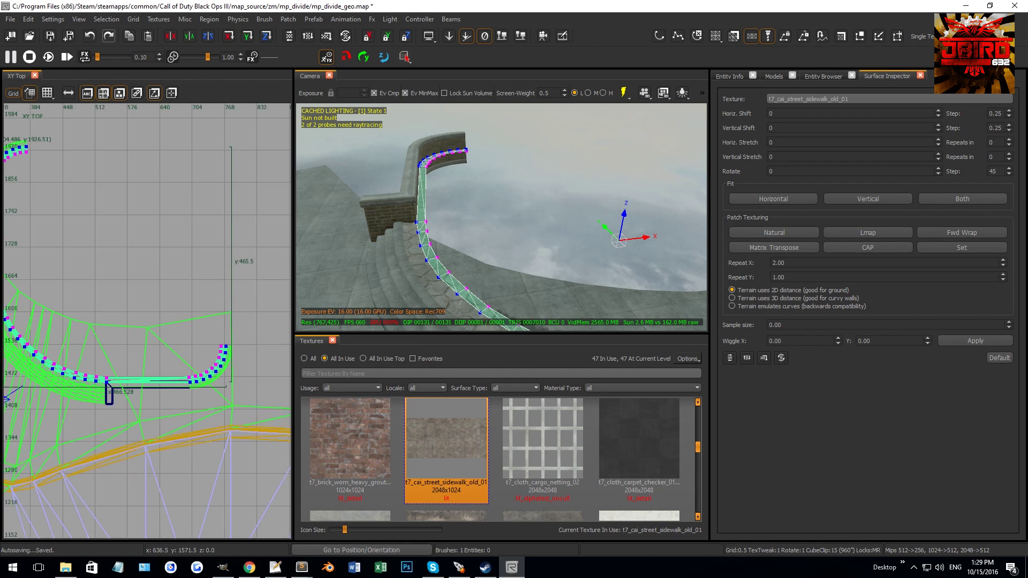
{"action": "key", "text": "w"}
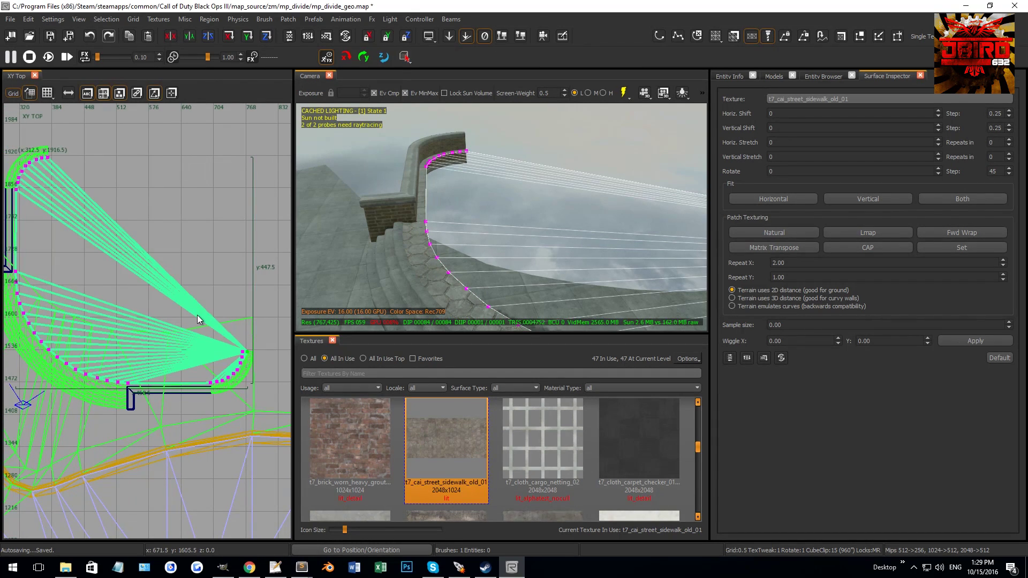
{"action": "key", "text": "ctrl+z"}
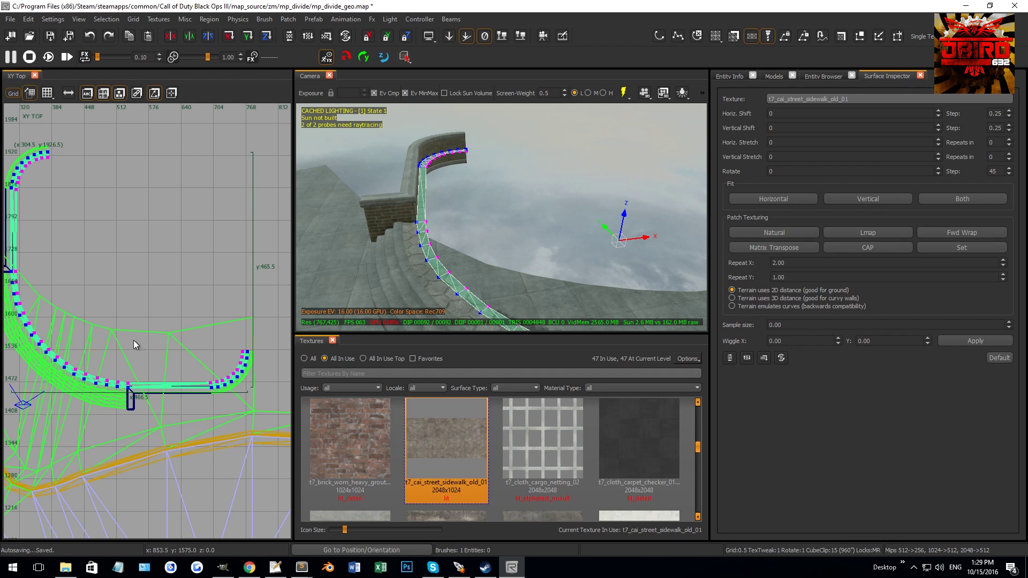
Step: Weld the selected row's vertices around the curved end of the wall with the highest X into one point
{"action": "left_click_drag", "start_coordinate": [123, 349], "coordinate": [195, 243]}
{"action": "right_click_drag", "start_coordinate": [254, 229], "coordinate": [202, 232]}
{"action": "left_click_drag", "start_coordinate": [202, 232], "coordinate": [272, 280]}
{"action": "right_click_drag", "start_coordinate": [262, 296], "coordinate": [214, 298]}
{"action": "left_click_drag", "start_coordinate": [143, 226], "coordinate": [255, 308]}
{"action": "key", "text": "w"}
Step: Weld the row's vertices along the curved steps into one point and those around the other wall's curved end into another
{"action": "right_click_drag", "start_coordinate": [83, 265], "coordinate": [168, 323]}
{"action": "left_click_drag", "start_coordinate": [206, 359], "coordinate": [50, 206]}
{"action": "key", "text": "w"}
{"action": "right_click_drag", "start_coordinate": [76, 187], "coordinate": [94, 242]}
{"action": "left_click_drag", "start_coordinate": [53, 133], "coordinate": [188, 234]}
{"action": "key", "text": "w"}
{"action": "left_click_drag", "start_coordinate": [106, 211], "coordinate": [67, 325]}
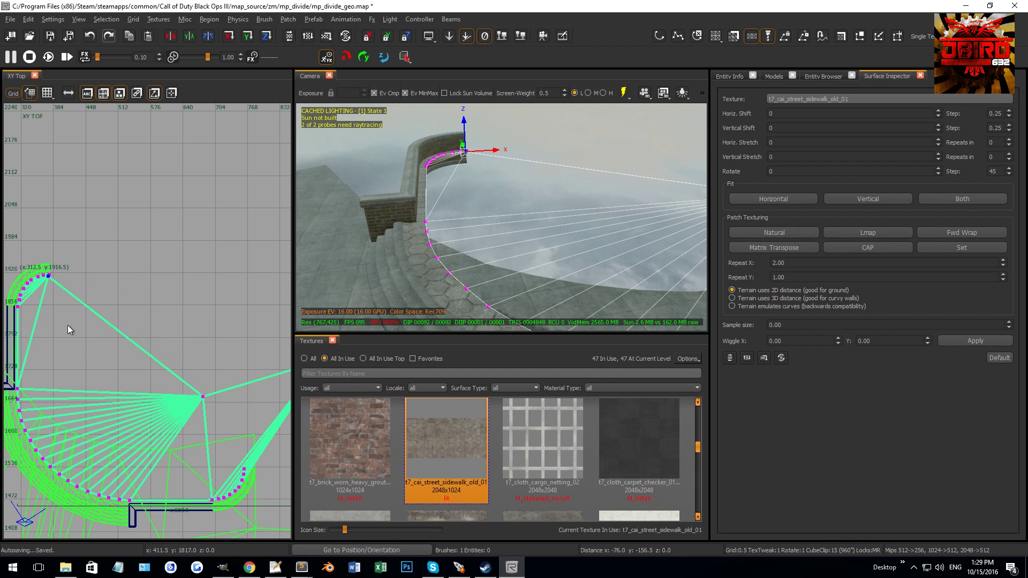
Step: Set the grid to 32 and move the welded vertex at the upper wall's end out along X, snapped to the grid
{"action": "scroll", "coordinate": [63, 272], "scroll_direction": "up", "scroll_amount": 10}
{"action": "scroll", "coordinate": [77, 274], "scroll_direction": "up", "scroll_amount": 5}
{"action": "left_click_drag", "start_coordinate": [147, 302], "coordinate": [197, 230]}
{"action": "scroll", "coordinate": [165, 243], "scroll_direction": "down", "scroll_amount": 15}
{"action": "scroll", "coordinate": [148, 253], "scroll_direction": "down", "scroll_amount": 3}
{"action": "right_click_drag", "start_coordinate": [196, 260], "coordinate": [159, 259]}
{"action": "key", "text": "6"}
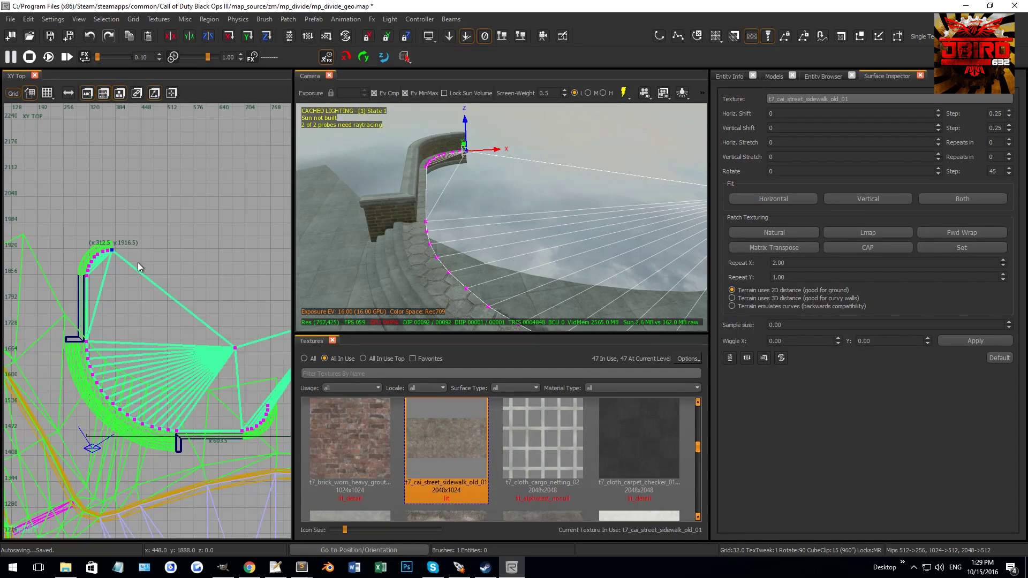
{"action": "scroll", "coordinate": [137, 263], "scroll_direction": "up", "scroll_amount": 2}
{"action": "left_click_drag", "start_coordinate": [97, 255], "coordinate": [131, 256]}
{"action": "left_click_drag", "start_coordinate": [143, 256], "coordinate": [181, 321]}
{"action": "scroll", "coordinate": [151, 256], "scroll_direction": "down", "scroll_amount": 3}
{"action": "key", "text": "ctrl+g"}
Step: Reposition the welded vertex beside the other wall's curved end on the 32-unit grid so its fan closes that corner
{"action": "scroll", "coordinate": [182, 320], "scroll_direction": "up", "scroll_amount": 9}
{"action": "key", "text": "grave"}
{"action": "left_click_drag", "start_coordinate": [201, 267], "coordinate": [184, 322]}
{"action": "scroll", "coordinate": [180, 353], "scroll_direction": "up", "scroll_amount": 10}
{"action": "scroll", "coordinate": [169, 325], "scroll_direction": "up", "scroll_amount": 3}
{"action": "scroll", "coordinate": [171, 320], "scroll_direction": "down", "scroll_amount": 10}
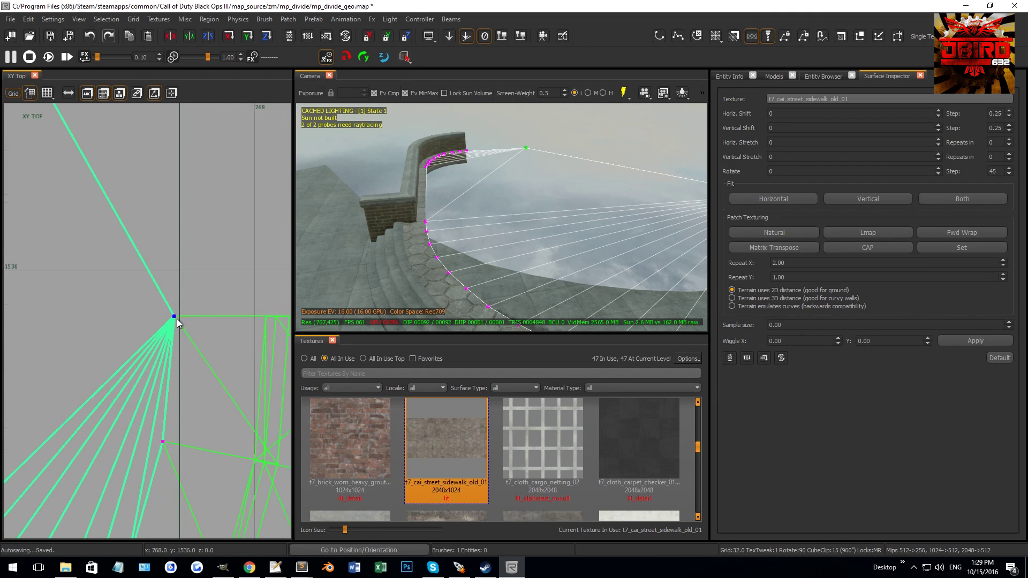
{"action": "key", "text": "6"}
{"action": "left_click_drag", "start_coordinate": [178, 326], "coordinate": [177, 260]}
{"action": "scroll", "coordinate": [178, 261], "scroll_direction": "down", "scroll_amount": 5}
{"action": "scroll", "coordinate": [152, 251], "scroll_direction": "up", "scroll_amount": 3}
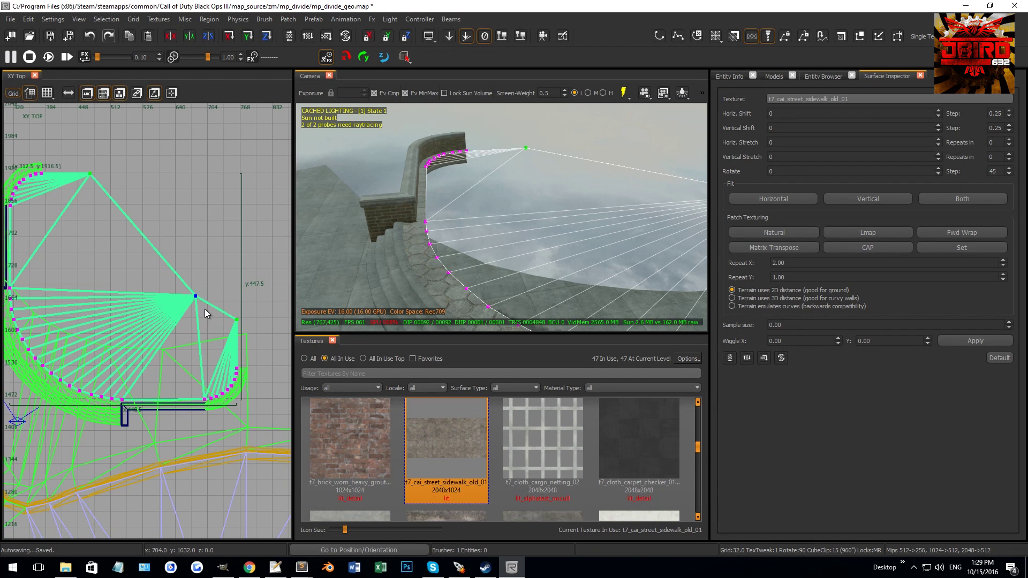
Step: Move the curved steps' fan vertex diagonally inward so it lies between the other two fan vertices
{"action": "left_click_drag", "start_coordinate": [199, 309], "coordinate": [179, 278]}
{"action": "key", "text": "ctrl+g"}
{"action": "key", "text": "ctrl+z"}
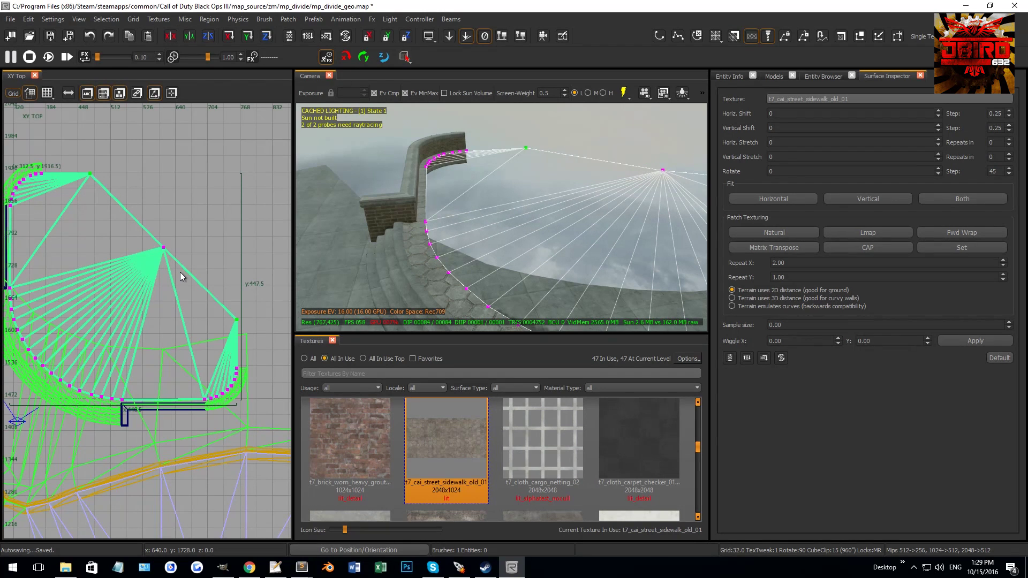
Step: Leave vertex editing, select the fan-shaped floor together with the ledge and apply Natural patch texturing
{"action": "left_click", "coordinate": [578, 202], "text": "shift"}
{"action": "right_click_drag", "start_coordinate": [578, 202], "coordinate": [490, 269]}
{"action": "left_click", "coordinate": [492, 270], "text": "shift"}
{"action": "key", "text": "Escape"}
{"action": "left_click", "coordinate": [498, 257], "text": "shift"}
{"action": "left_click", "coordinate": [497, 260], "text": "shift"}
{"action": "key", "text": "w"}
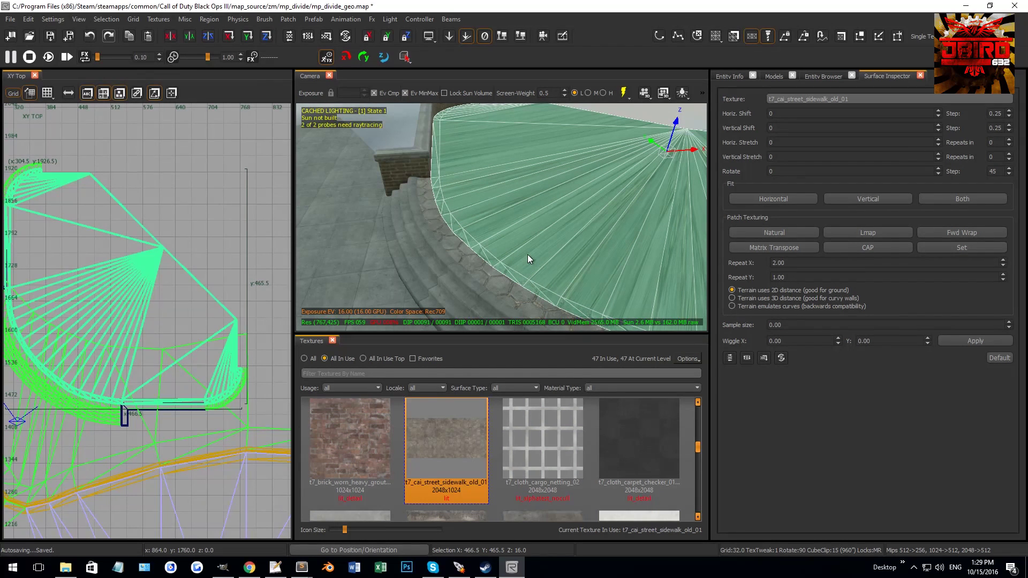
{"action": "left_click", "coordinate": [739, 233]}
{"action": "key", "text": "Escape"}
Step: Select only the ledge strip along the walls and steps and browse the in-use textures as far as the mud sludge material
{"action": "right_click_drag", "start_coordinate": [526, 252], "coordinate": [681, 241]}
{"action": "left_click", "coordinate": [528, 230], "text": "shift"}
{"action": "mouse_move", "coordinate": [541, 233]}
{"action": "right_mouse_down"}
{"action": "mouse_move", "coordinate": [525, 224]}
{"action": "mouse_move", "coordinate": [534, 229]}
{"action": "right_mouse_up"}
{"action": "key", "text": "v"}
{"action": "left_click", "coordinate": [158, 244], "text": "shift"}
{"action": "right_click_drag", "start_coordinate": [204, 282], "coordinate": [251, 289]}
{"action": "key", "text": "v"}
{"action": "scroll", "coordinate": [487, 487], "scroll_direction": "down", "scroll_amount": 3}
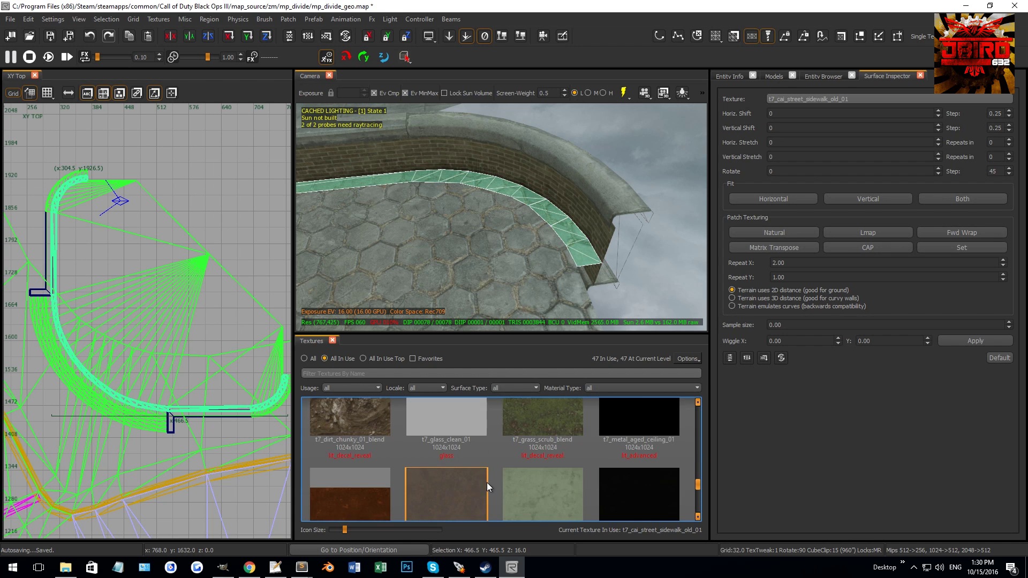
{"action": "scroll", "coordinate": [455, 484], "scroll_direction": "down", "scroll_amount": 1}
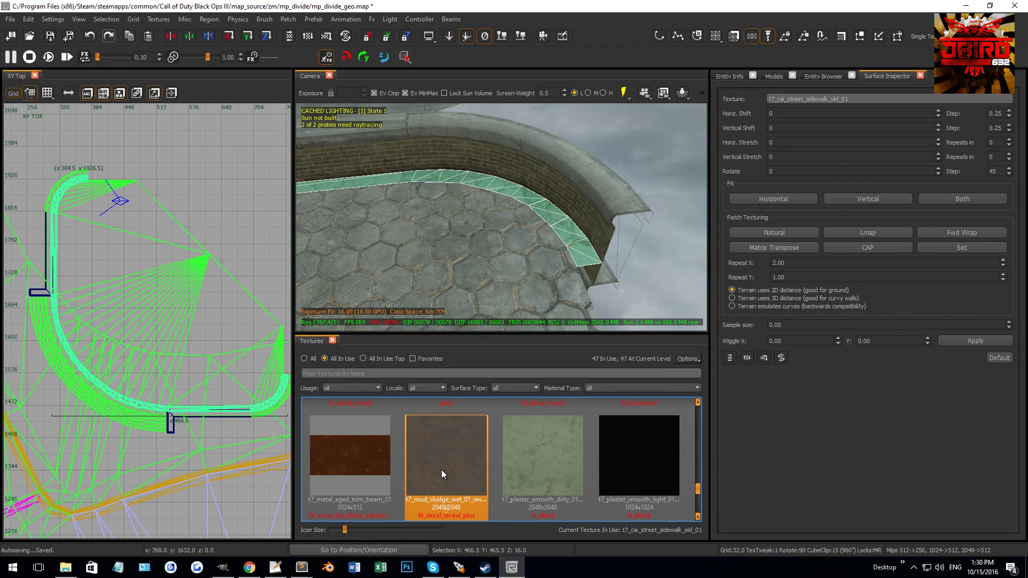
Step: Texture the curved terrain strip with t7_mud_sludge_wet_01_reveal and set the alpha of its paving-side vertices to 0
{"action": "left_click", "coordinate": [441, 470]}
{"action": "key", "text": "v"}
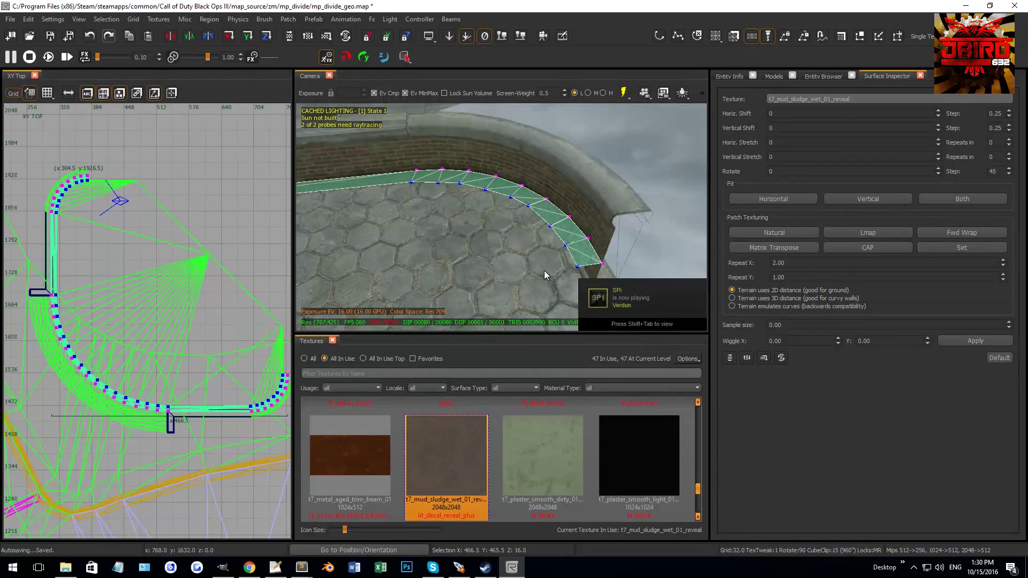
{"action": "key", "text": "g"}
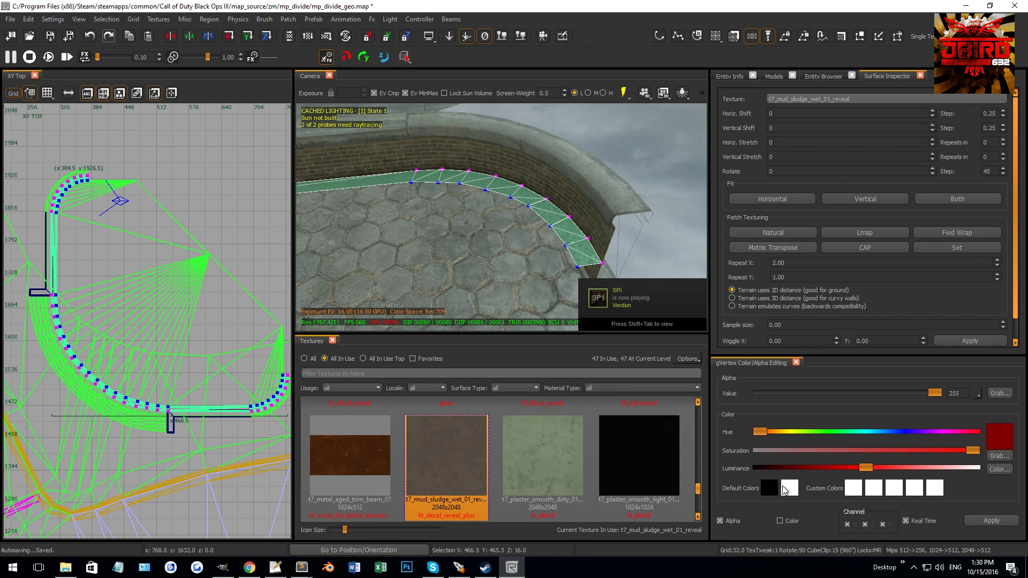
{"action": "left_click_drag", "start_coordinate": [937, 393], "coordinate": [477, 341]}
Step: Split the strip partway along its curve and remove its rows across the open gap between the two brick walls
{"action": "right_click_drag", "start_coordinate": [448, 294], "coordinate": [544, 244]}
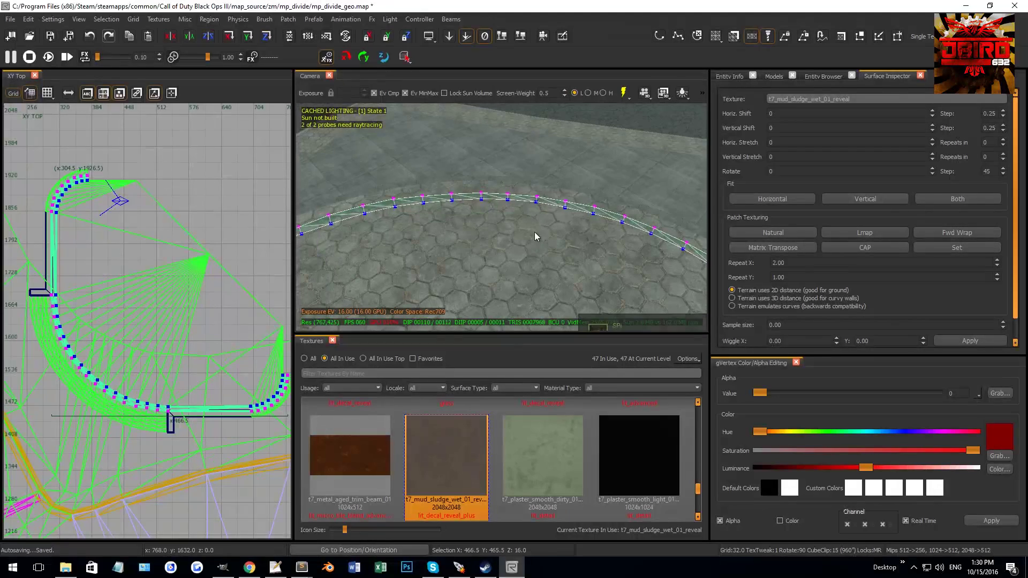
{"action": "left_click", "coordinate": [507, 195]}
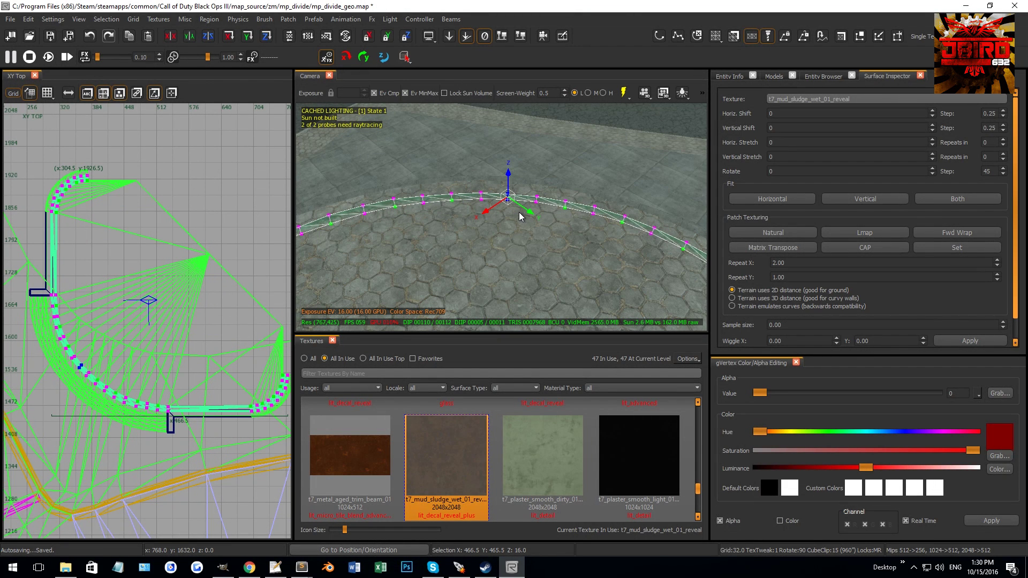
{"action": "key", "text": "shift+x"}
{"action": "left_click_drag", "start_coordinate": [499, 181], "coordinate": [545, 220]}
{"action": "key", "text": "shift+x"}
{"action": "key", "text": "shift+x"}
{"action": "key", "text": "shift+x"}
{"action": "right_click_drag", "start_coordinate": [541, 219], "coordinate": [560, 154]}
{"action": "key", "text": "shift+x"}
{"action": "key", "text": "shift+x"}
{"action": "key", "text": "shift+x"}
{"action": "key", "text": "shift+x"}
{"action": "key", "text": "shift+x"}
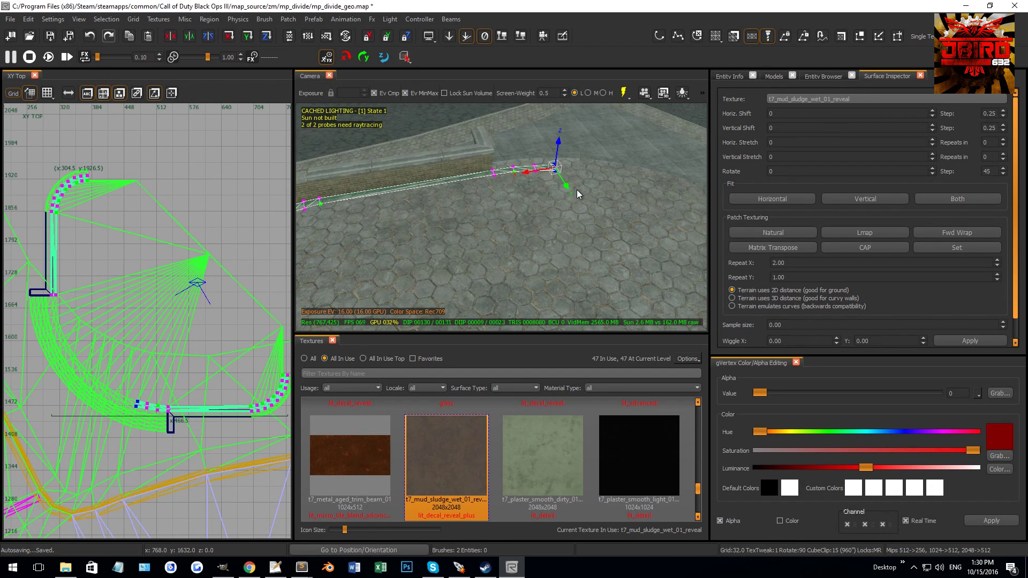
{"action": "right_click_drag", "start_coordinate": [576, 193], "coordinate": [571, 195]}
{"action": "key", "text": "shift+x"}
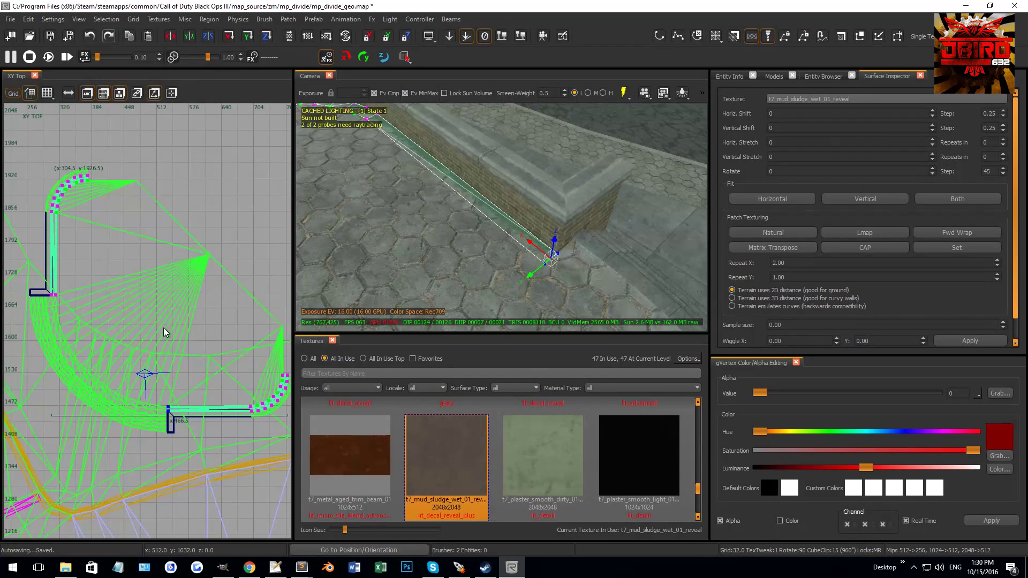
Step: With the grid at 4, move the strips' outer end vertices past the wall corners to form angled ends
{"action": "scroll", "coordinate": [153, 386], "scroll_direction": "up", "scroll_amount": 6}
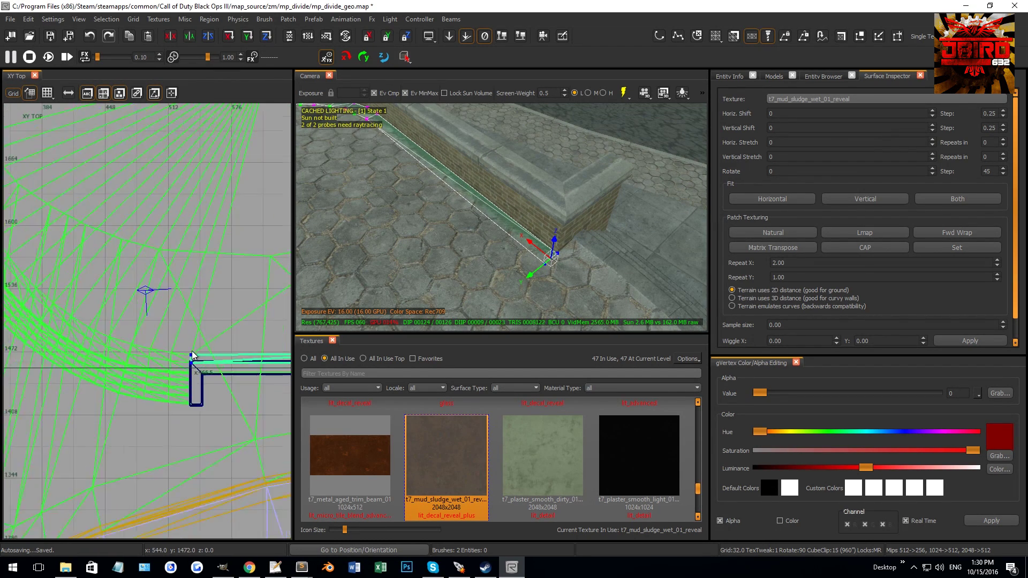
{"action": "scroll", "coordinate": [238, 381], "scroll_direction": "up", "scroll_amount": 5}
{"action": "key", "text": "3"}
{"action": "left_click_drag", "start_coordinate": [212, 329], "coordinate": [136, 336]}
{"action": "scroll", "coordinate": [92, 340], "scroll_direction": "down", "scroll_amount": 8}
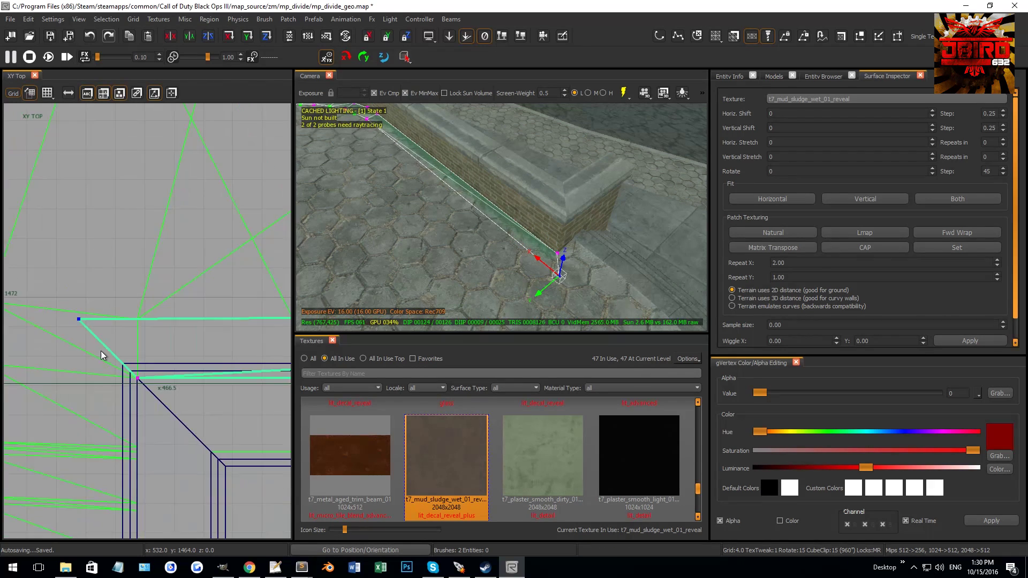
{"action": "scroll", "coordinate": [78, 239], "scroll_direction": "up", "scroll_amount": 7}
{"action": "left_click", "coordinate": [129, 197]}
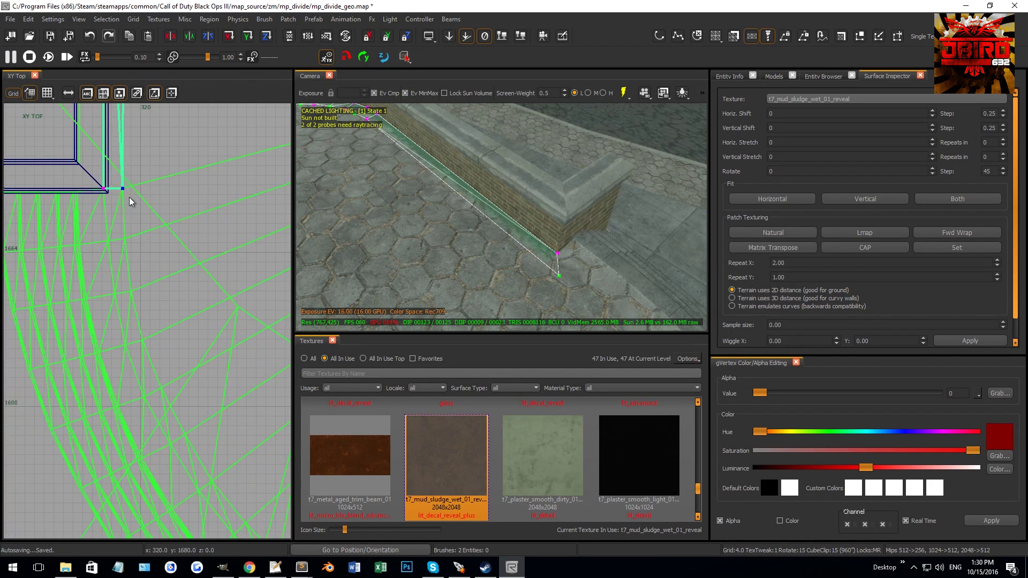
{"action": "scroll", "coordinate": [129, 194], "scroll_direction": "up", "scroll_amount": 2}
{"action": "left_click_drag", "start_coordinate": [129, 177], "coordinate": [130, 189]}
{"action": "scroll", "coordinate": [130, 217], "scroll_direction": "down", "scroll_amount": 2}
Step: Apply Natural patch texturing to the two mud strips
{"action": "right_click_drag", "start_coordinate": [479, 249], "coordinate": [422, 204]}
{"action": "key", "text": "w"}
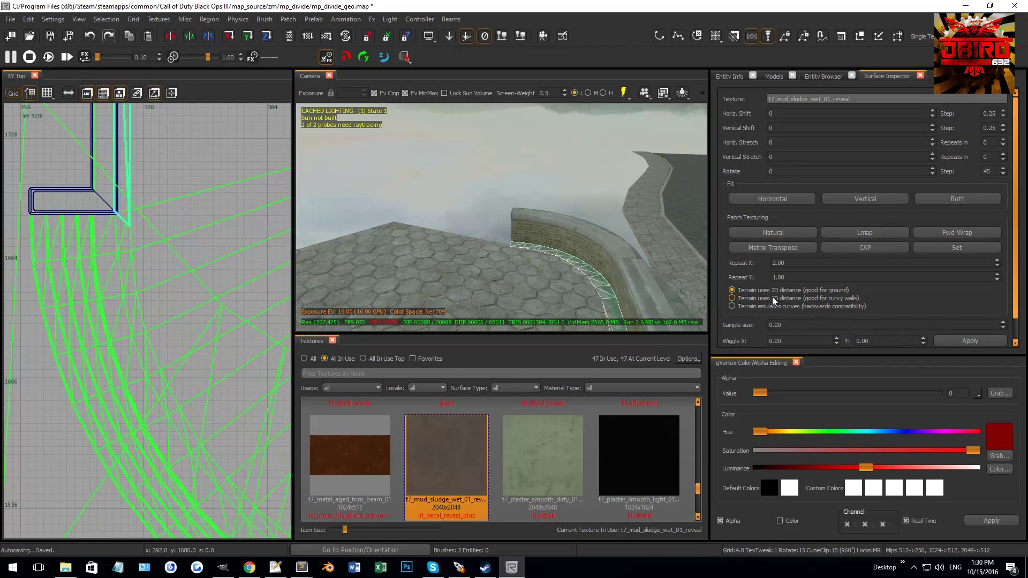
{"action": "left_click", "coordinate": [787, 236]}
{"action": "right_click_drag", "start_coordinate": [618, 245], "coordinate": [596, 268]}
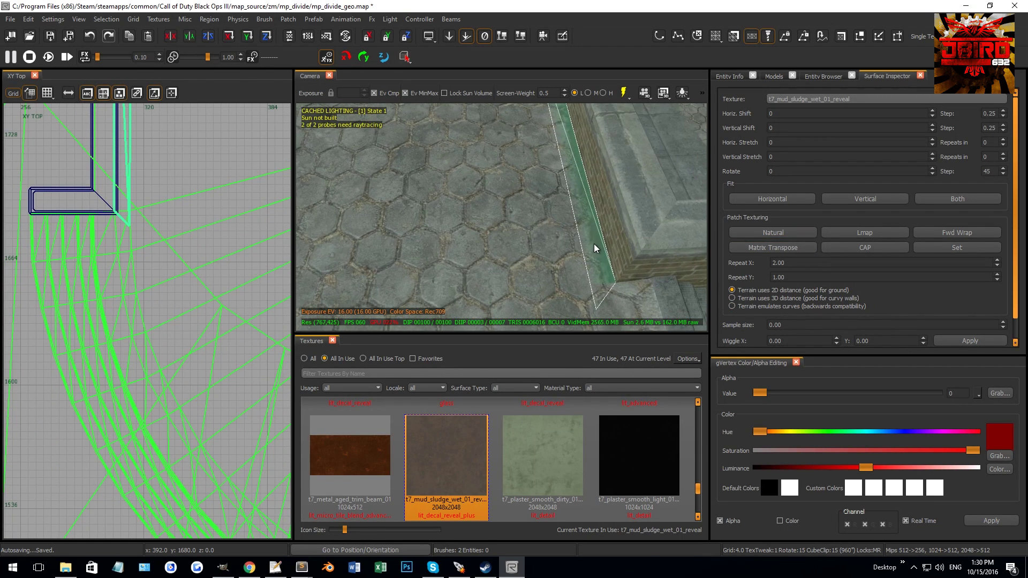
Step: Reduce a duplicate of one wall's mud strip to a single four-vertex patch at the wall's end corner
{"action": "key", "text": "Escape"}
{"action": "left_click", "coordinate": [600, 264], "text": "shift"}
{"action": "scroll", "coordinate": [259, 237], "scroll_direction": "down", "scroll_amount": 8}
{"action": "right_click_drag", "start_coordinate": [242, 267], "coordinate": [69, 244]}
{"action": "scroll", "coordinate": [120, 275], "scroll_direction": "up", "scroll_amount": 8}
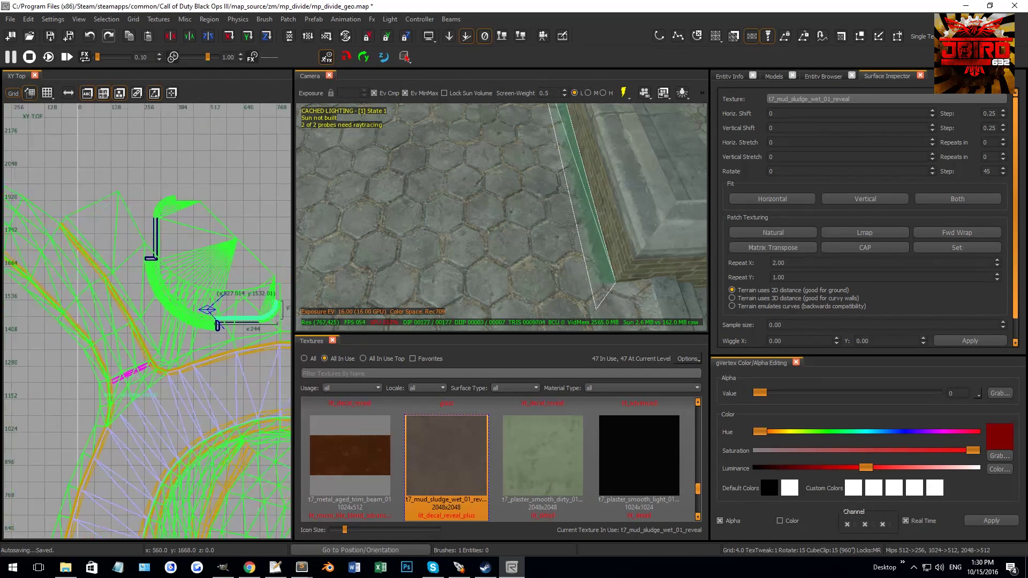
{"action": "key", "text": "v"}
{"action": "left_click_drag", "start_coordinate": [151, 268], "coordinate": [201, 286]}
{"action": "key", "text": "BackSpace"}
{"action": "key", "text": "BackSpace"}
{"action": "key", "text": "BackSpace"}
{"action": "key", "text": "BackSpace"}
{"action": "key", "text": "BackSpace"}
{"action": "key", "text": "BackSpace"}
{"action": "scroll", "coordinate": [185, 291], "scroll_direction": "down", "scroll_amount": 5}
{"action": "right_click_drag", "start_coordinate": [102, 296], "coordinate": [181, 292]}
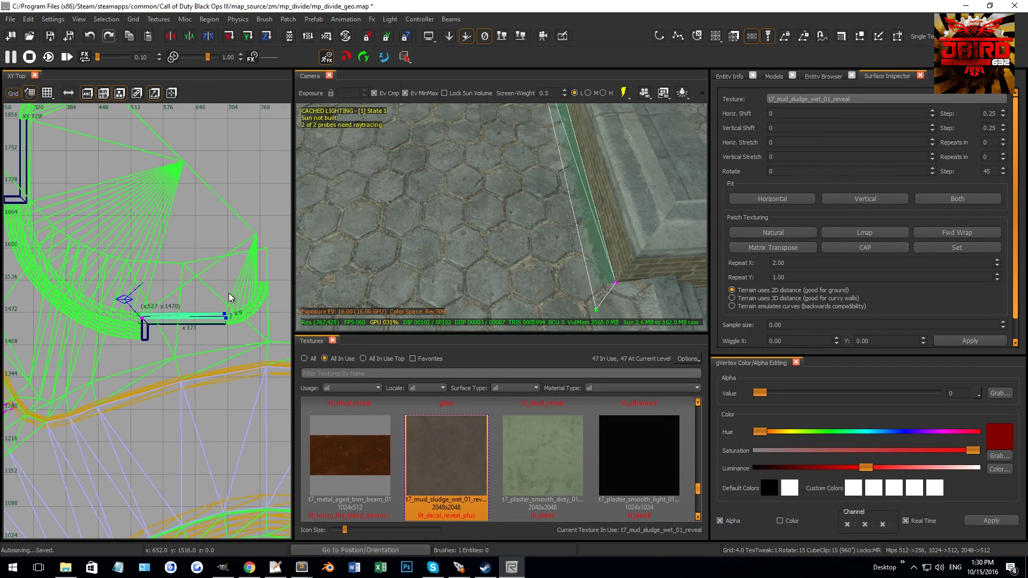
{"action": "key", "text": "BackSpace"}
{"action": "key", "text": "BackSpace"}
{"action": "scroll", "coordinate": [129, 327], "scroll_direction": "up", "scroll_amount": 10}
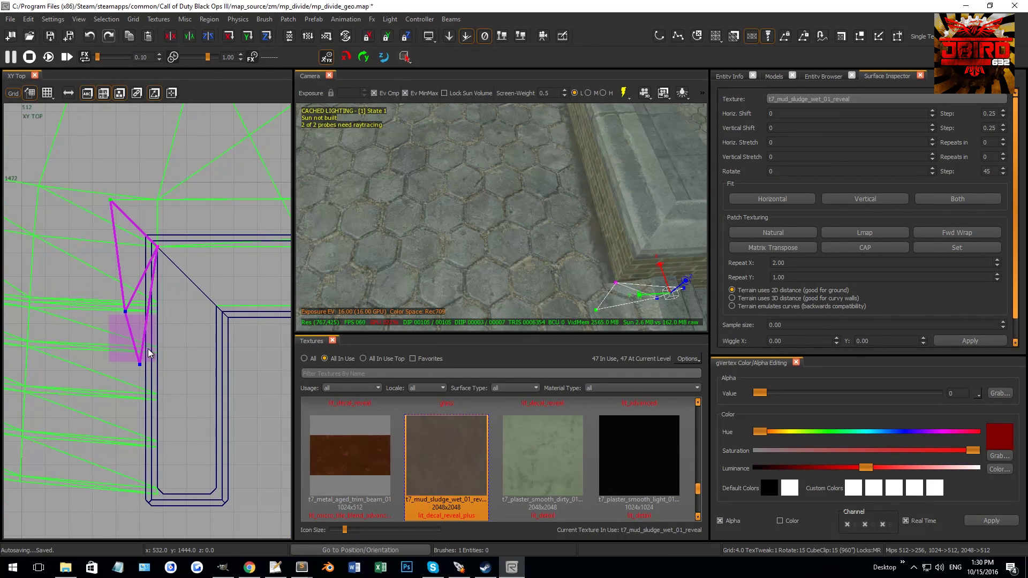
Step: With the grid at 0.5, reposition the small patch's vertices to wrap the wall's end face, about 9 by 18.5 units
{"action": "left_click_drag", "start_coordinate": [152, 346], "coordinate": [169, 282]}
{"action": "scroll", "coordinate": [158, 307], "scroll_direction": "up", "scroll_amount": 4}
{"action": "key", "text": "grave"}
{"action": "left_click_drag", "start_coordinate": [158, 399], "coordinate": [175, 324]}
{"action": "key", "text": "ctrl+g"}
{"action": "left_click", "coordinate": [163, 310]}
{"action": "right_click_drag", "start_coordinate": [53, 274], "coordinate": [117, 309]}
{"action": "left_click_drag", "start_coordinate": [53, 274], "coordinate": [113, 373]}
{"action": "scroll", "coordinate": [121, 304], "scroll_direction": "down", "scroll_amount": 4}
{"action": "key", "text": "v"}
Step: Raise the corner patch's two vertices beside the steps, lifting the one against the wall by 1.5 units
{"action": "right_click_drag", "start_coordinate": [502, 241], "coordinate": [542, 244]}
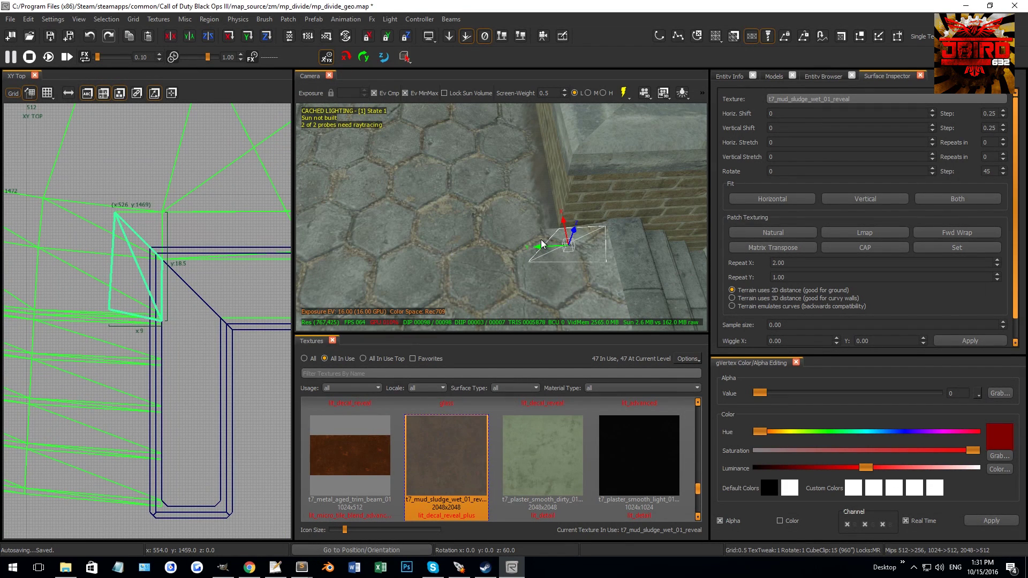
{"action": "left_click", "coordinate": [551, 203], "text": "shift"}
{"action": "left_click", "coordinate": [550, 204], "text": "shift"}
{"action": "left_click", "coordinate": [548, 206], "text": "shift"}
{"action": "left_click", "coordinate": [543, 224], "text": "shift"}
{"action": "left_click", "coordinate": [496, 246], "text": "shift"}
{"action": "key", "text": "v"}
{"action": "left_click_drag", "start_coordinate": [511, 245], "coordinate": [610, 291]}
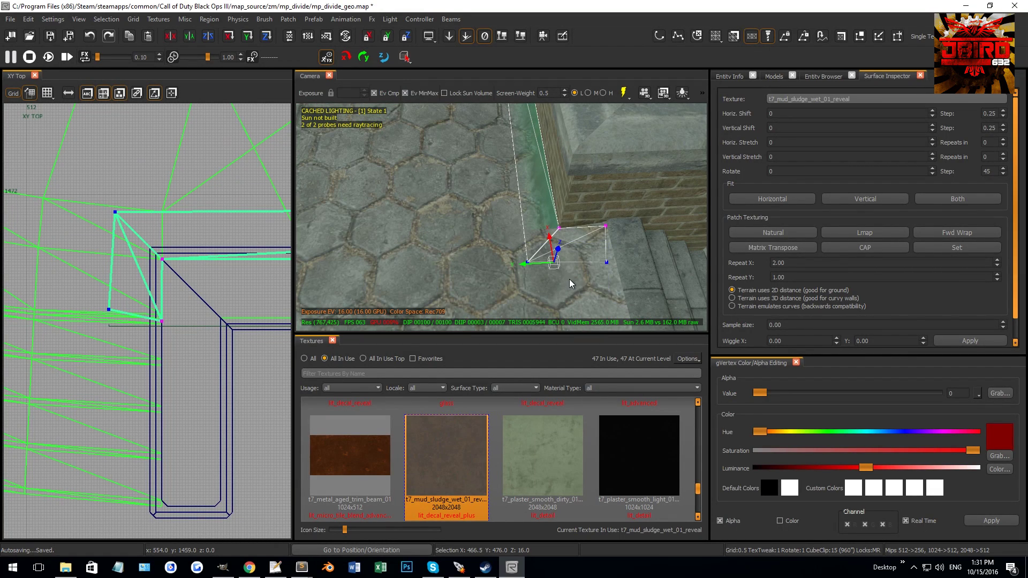
{"action": "key", "text": "ctrl+Tab"}
{"action": "scroll", "coordinate": [162, 319], "scroll_direction": "up", "scroll_amount": 3}
{"action": "right_click_drag", "start_coordinate": [532, 271], "coordinate": [547, 237]}
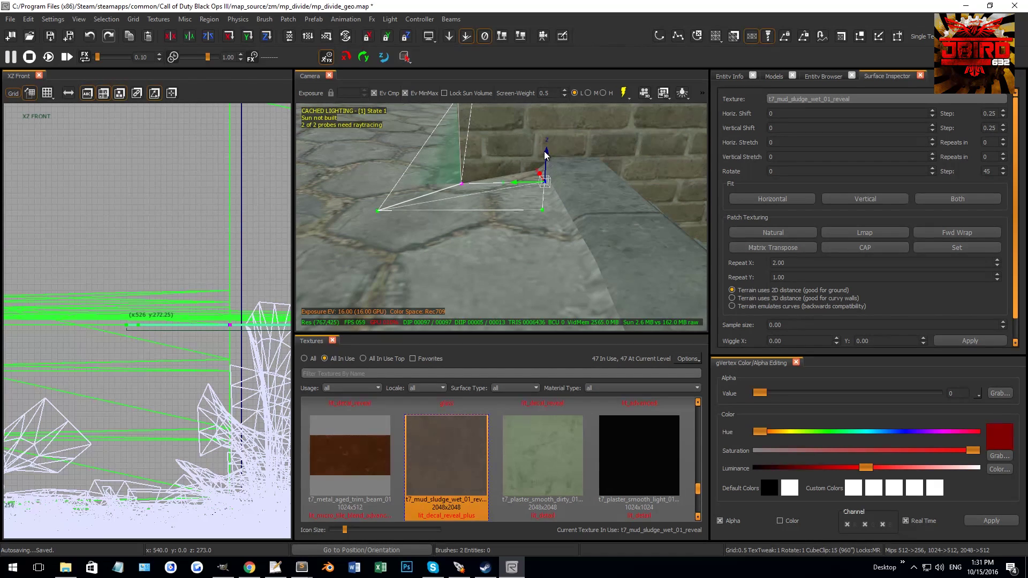
{"action": "left_click_drag", "start_coordinate": [545, 155], "coordinate": [547, 138]}
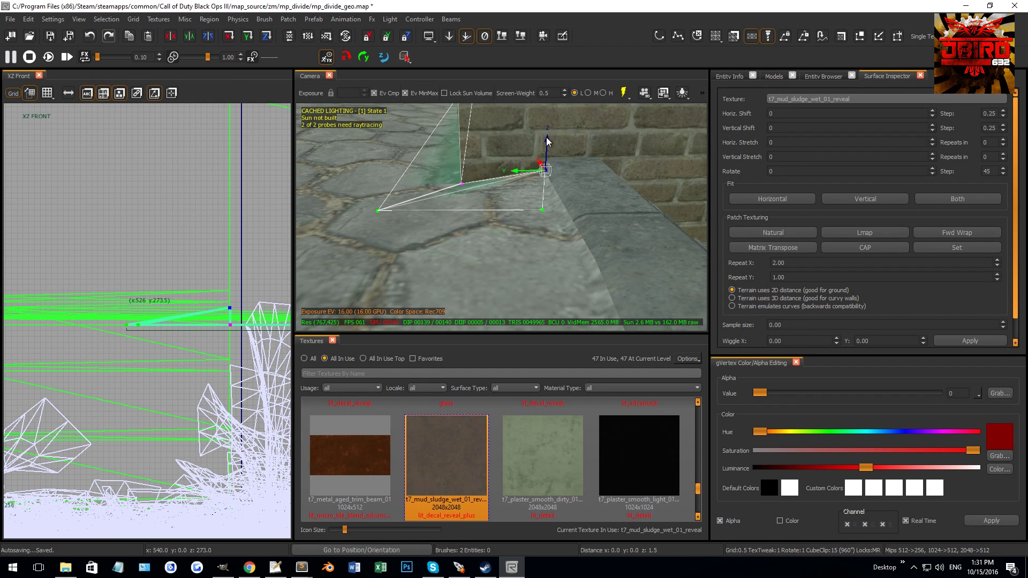
{"action": "left_click", "coordinate": [543, 210]}
{"action": "left_click_drag", "start_coordinate": [546, 180], "coordinate": [552, 168]}
Step: Slightly raise the outer corner vertex where the small patch meets the wall strip
{"action": "right_click_drag", "start_coordinate": [467, 178], "coordinate": [546, 241]}
{"action": "left_click_drag", "start_coordinate": [544, 220], "coordinate": [592, 259]}
{"action": "right_click_drag", "start_coordinate": [592, 258], "coordinate": [593, 259]}
{"action": "left_click_drag", "start_coordinate": [577, 252], "coordinate": [579, 248]}
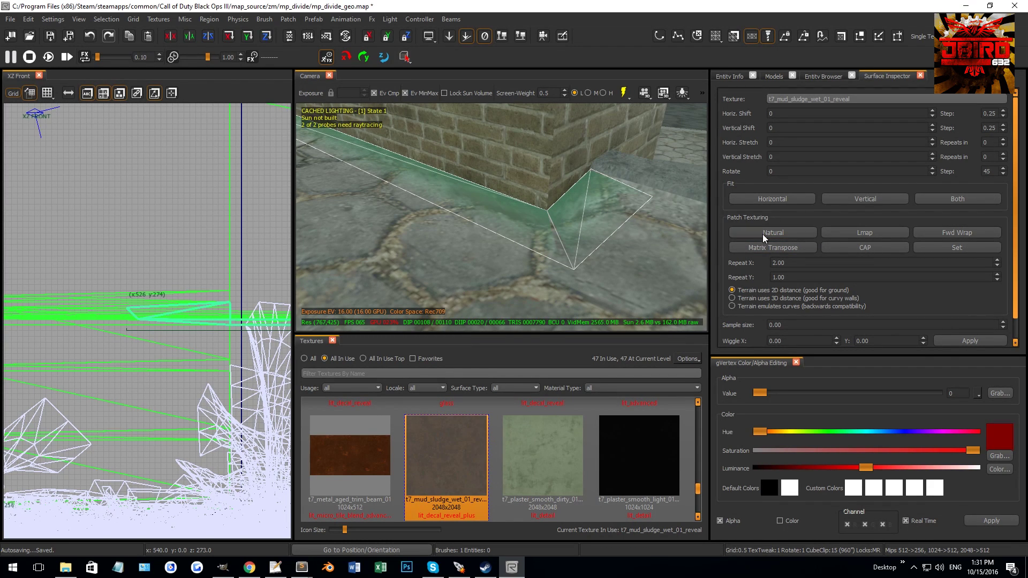
Step: Raise the inner vertex at the brick corner by 0.5 units on the strip and corner patch
{"action": "key", "text": "Escape"}
{"action": "right_click_drag", "start_coordinate": [646, 230], "coordinate": [612, 228]}
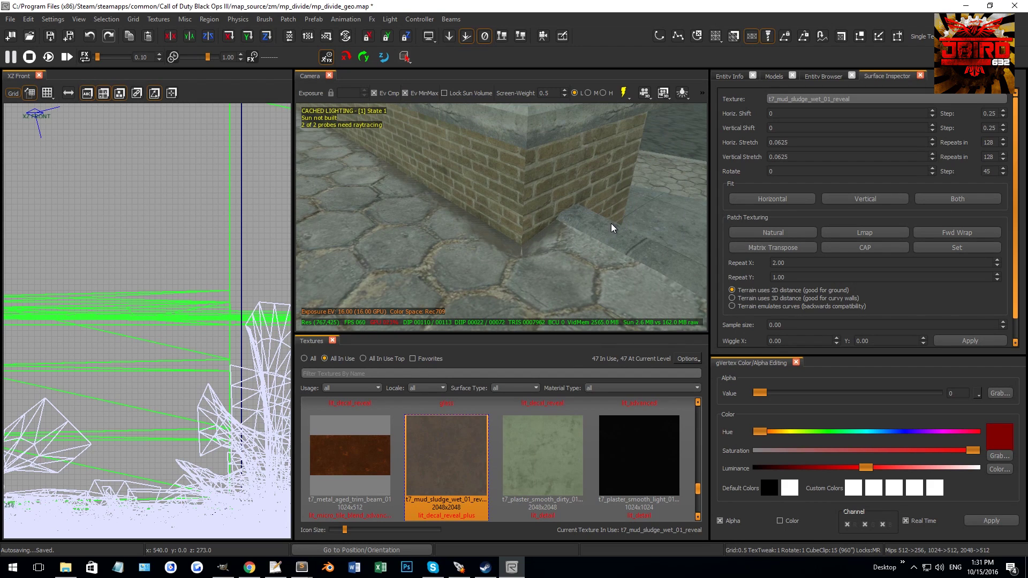
{"action": "left_click", "coordinate": [542, 246], "text": "shift"}
{"action": "right_click_drag", "start_coordinate": [542, 247], "coordinate": [493, 207]}
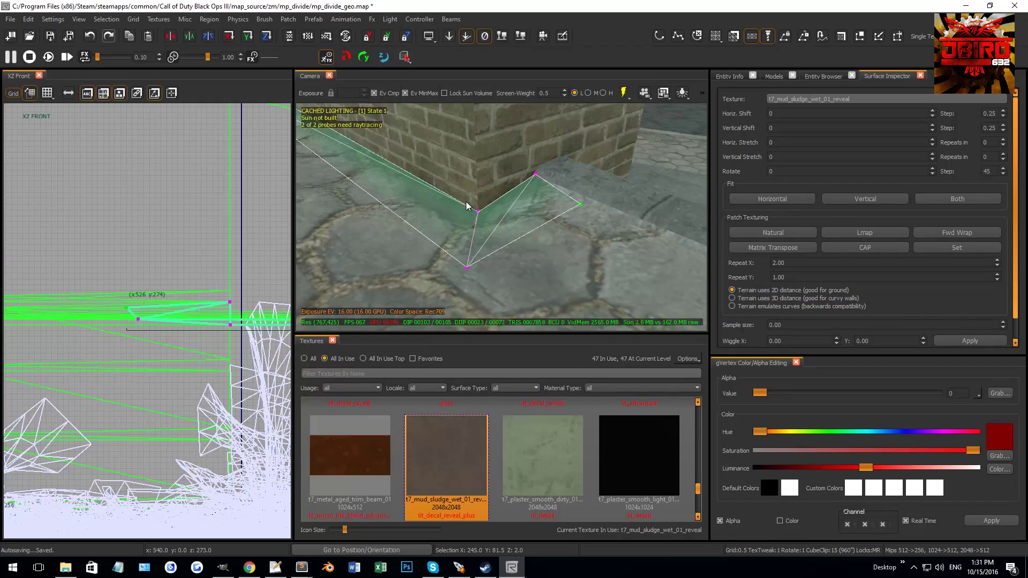
{"action": "left_click_drag", "start_coordinate": [479, 185], "coordinate": [479, 184]}
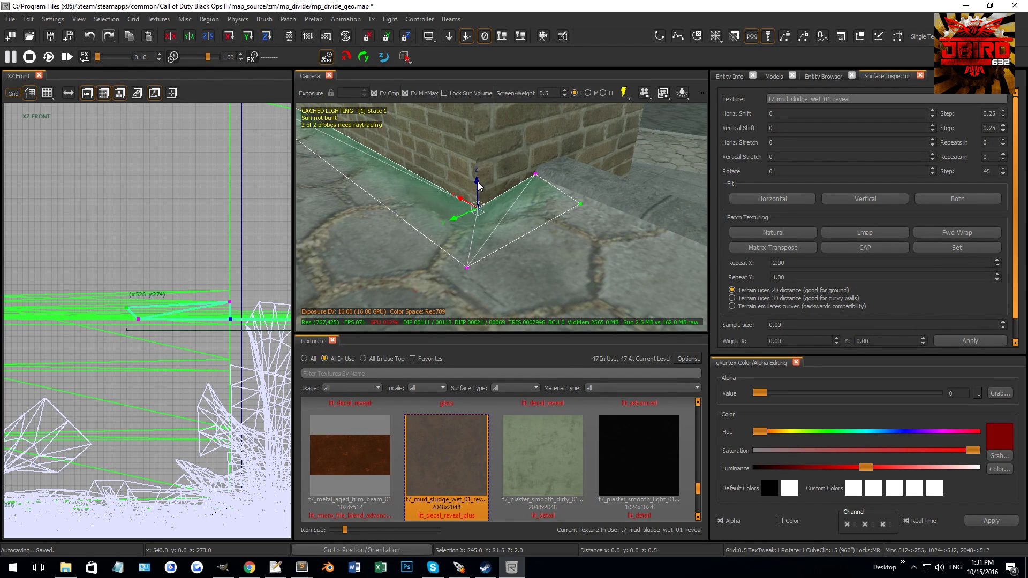
{"action": "key", "text": "Escape"}
Step: Shorten a duplicate of the other wall's mud strip by removing rows from its curved end
{"action": "right_click_drag", "start_coordinate": [484, 196], "coordinate": [551, 202]}
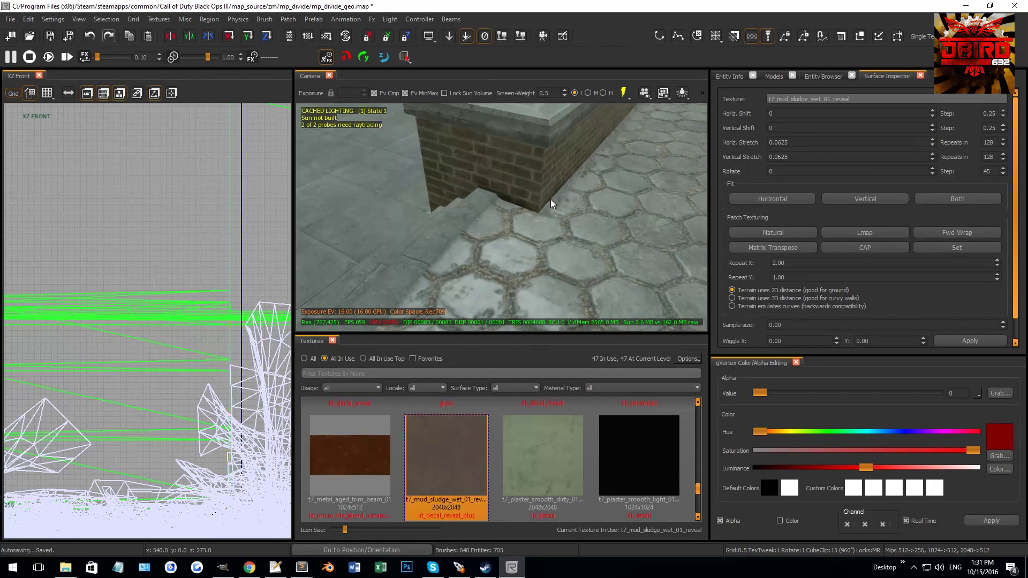
{"action": "left_click", "coordinate": [554, 206], "text": "shift"}
{"action": "left_click", "coordinate": [555, 204], "text": "shift"}
{"action": "left_click", "coordinate": [574, 208], "text": "shift"}
{"action": "scroll", "coordinate": [214, 327], "scroll_direction": "up", "scroll_amount": 3}
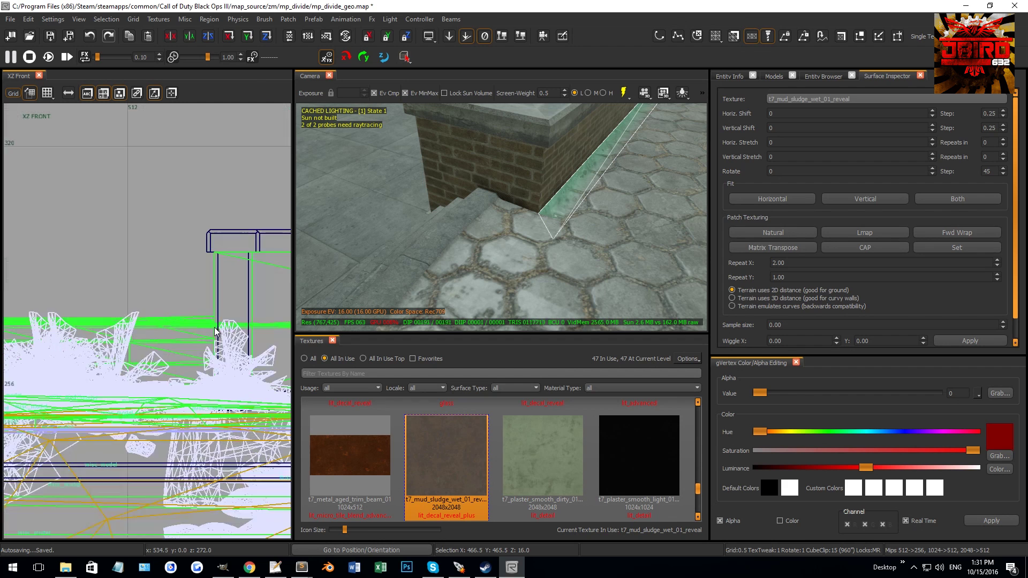
{"action": "key", "text": "ctrl+Tab"}
{"action": "scroll", "coordinate": [211, 329], "scroll_direction": "down", "scroll_amount": 3}
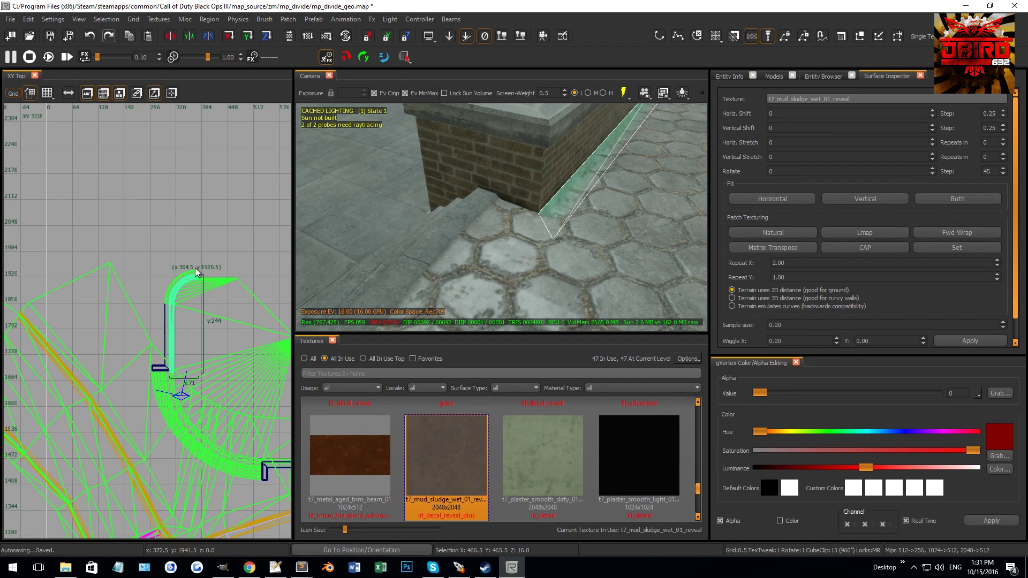
{"action": "scroll", "coordinate": [196, 271], "scroll_direction": "up", "scroll_amount": 4}
{"action": "key", "text": "v"}
{"action": "key", "text": "ctrl+shift+KP_Subtract"}
{"action": "key", "text": "ctrl+shift+KP_Subtract"}
{"action": "key", "text": "ctrl+shift+KP_Subtract"}
{"action": "key", "text": "ctrl+shift+KP_Subtract"}
{"action": "key", "text": "ctrl+shift+KP_Subtract"}
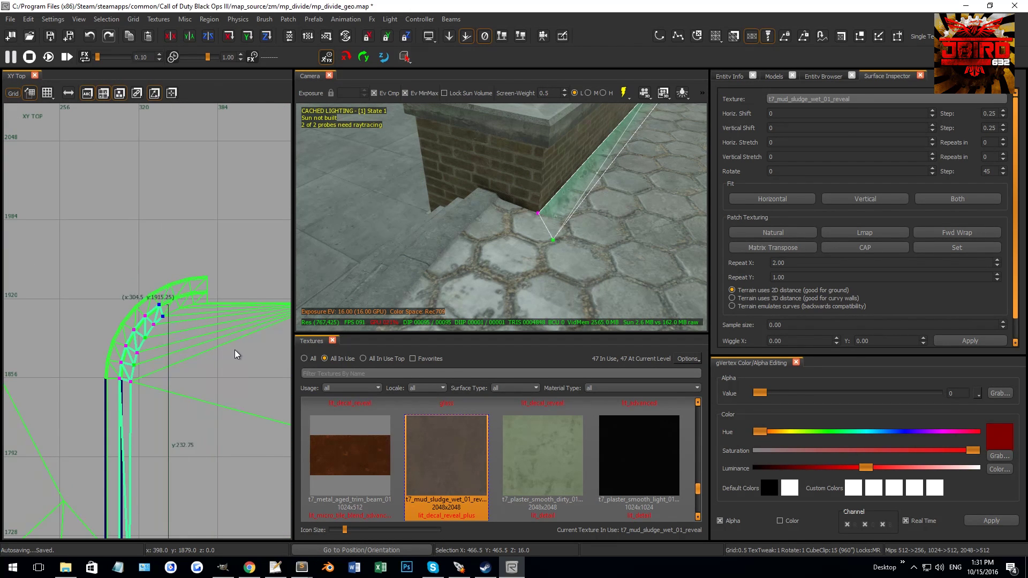
Step: Cut the duplicated strip down to a single four-vertex patch at the second wall's end corner
{"action": "scroll", "coordinate": [225, 363], "scroll_direction": "down", "scroll_amount": 2}
{"action": "scroll", "coordinate": [218, 364], "scroll_direction": "up", "scroll_amount": 4}
{"action": "left_click_drag", "start_coordinate": [171, 289], "coordinate": [132, 523]}
{"action": "right_click_drag", "start_coordinate": [132, 524], "coordinate": [207, 446]}
{"action": "left_click_drag", "start_coordinate": [153, 323], "coordinate": [161, 423]}
{"action": "scroll", "coordinate": [162, 354], "scroll_direction": "up", "scroll_amount": 1}
{"action": "scroll", "coordinate": [160, 354], "scroll_direction": "up", "scroll_amount": 4}
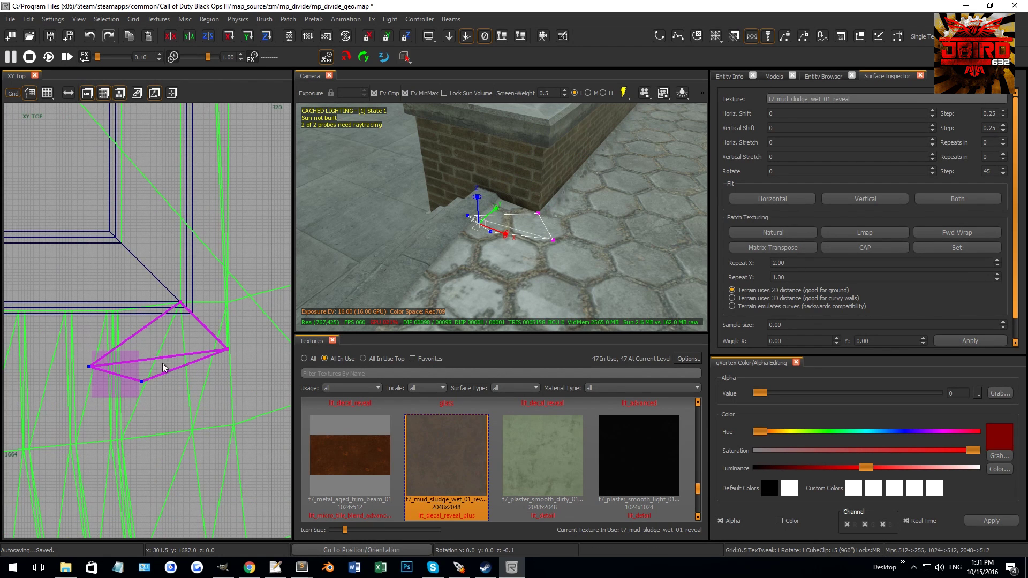
Step: Reposition the second corner patch's vertices to wrap the wall's end face, about 15.5 by 9.5 units
{"action": "right_click_drag", "start_coordinate": [154, 482], "coordinate": [188, 257]}
{"action": "scroll", "coordinate": [172, 348], "scroll_direction": "down", "scroll_amount": 4}
{"action": "scroll", "coordinate": [177, 360], "scroll_direction": "down", "scroll_amount": 3}
{"action": "left_click_drag", "start_coordinate": [182, 343], "coordinate": [214, 488]}
{"action": "left_click_drag", "start_coordinate": [196, 318], "coordinate": [181, 393]}
{"action": "key", "text": "r"}
{"action": "scroll", "coordinate": [173, 322], "scroll_direction": "up", "scroll_amount": 6}
{"action": "mouse_move", "coordinate": [163, 343]}
{"action": "left_mouse_down"}
{"action": "mouse_move", "coordinate": [169, 320]}
{"action": "mouse_move", "coordinate": [154, 332]}
{"action": "left_mouse_up"}
{"action": "scroll", "coordinate": [161, 279], "scroll_direction": "up", "scroll_amount": 5}
{"action": "scroll", "coordinate": [137, 344], "scroll_direction": "down", "scroll_amount": 3}
{"action": "right_click_drag", "start_coordinate": [137, 345], "coordinate": [90, 327]}
{"action": "left_click_drag", "start_coordinate": [41, 364], "coordinate": [109, 430]}
{"action": "left_click_drag", "start_coordinate": [127, 388], "coordinate": [163, 388]}
{"action": "key", "text": "v"}
{"action": "key", "text": "ctrl+t"}
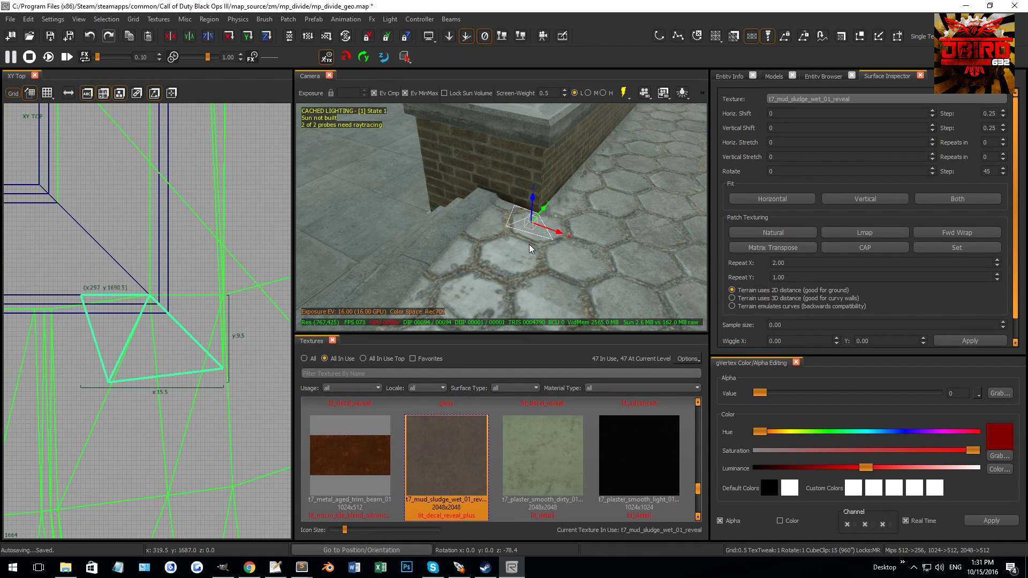
Step: Raise the second corner patch's vertices beside the steps and where it joins the wall strip
{"action": "left_click", "coordinate": [583, 181], "text": "shift"}
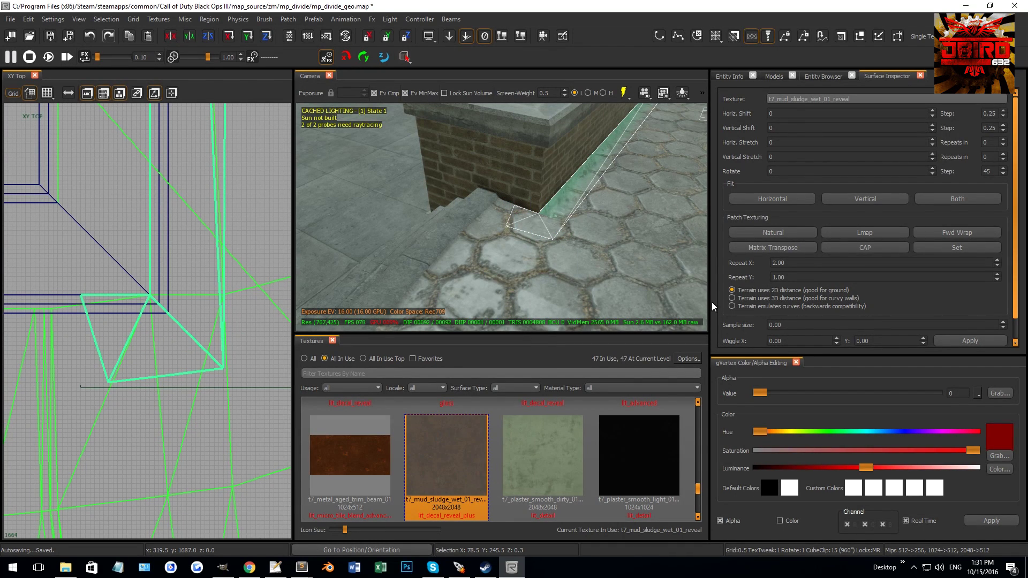
{"action": "scroll", "coordinate": [527, 241], "scroll_direction": "up", "scroll_amount": 5}
{"action": "key", "text": "v"}
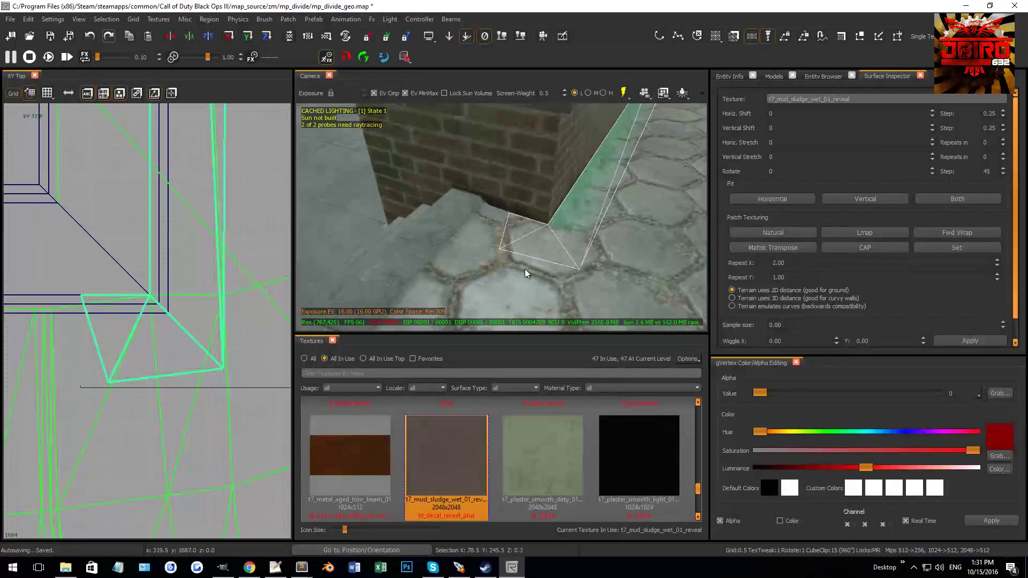
{"action": "left_click_drag", "start_coordinate": [474, 192], "coordinate": [530, 274]}
{"action": "left_click_drag", "start_coordinate": [505, 209], "coordinate": [587, 292]}
{"action": "left_click_drag", "start_coordinate": [568, 219], "coordinate": [567, 215]}
{"action": "key", "text": "Escape"}
{"action": "key", "text": "Escape"}
{"action": "left_click", "coordinate": [557, 222], "text": "shift"}
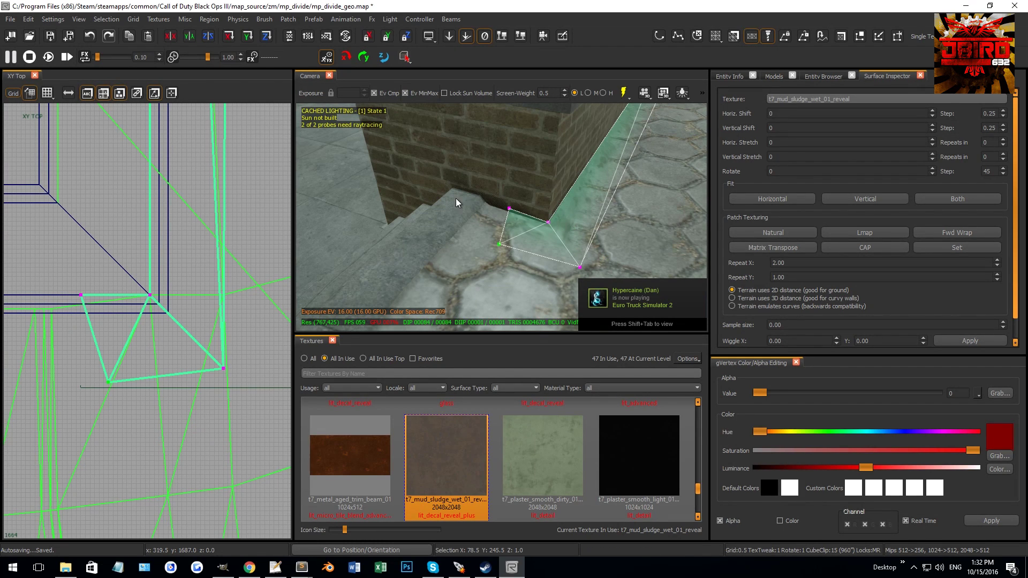
Step: Set the alpha to 0 on every vertex of the second corner patch except the one at the brick corner
{"action": "left_click_drag", "start_coordinate": [485, 217], "coordinate": [536, 278]}
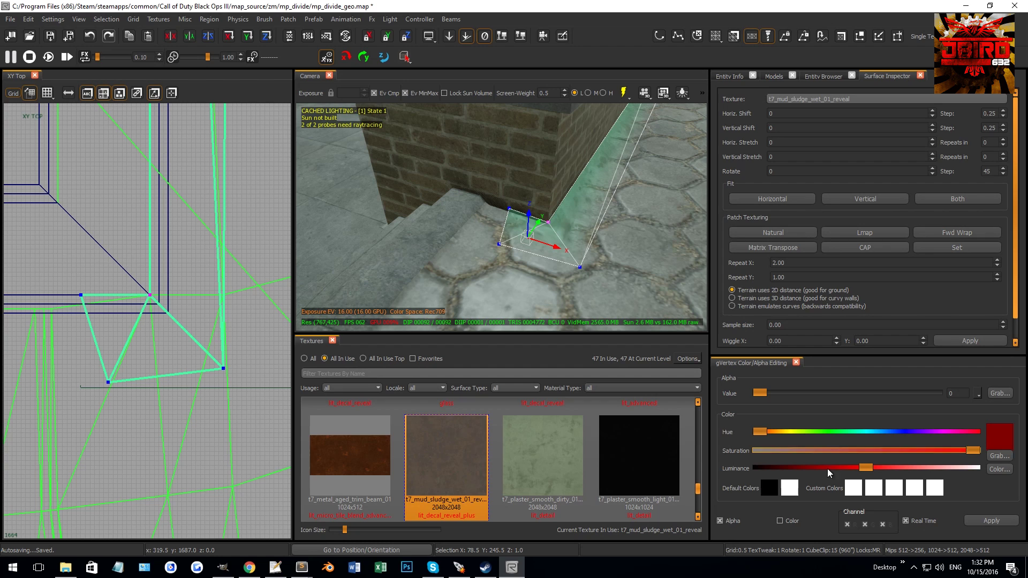
{"action": "right_click_drag", "start_coordinate": [566, 286], "coordinate": [568, 257]}
{"action": "key", "text": "g"}
{"action": "key", "text": "s"}
{"action": "key", "text": "s"}
Step: Apply Natural patch texturing to the second corner patch together with its wall strip
{"action": "left_click", "coordinate": [790, 234]}
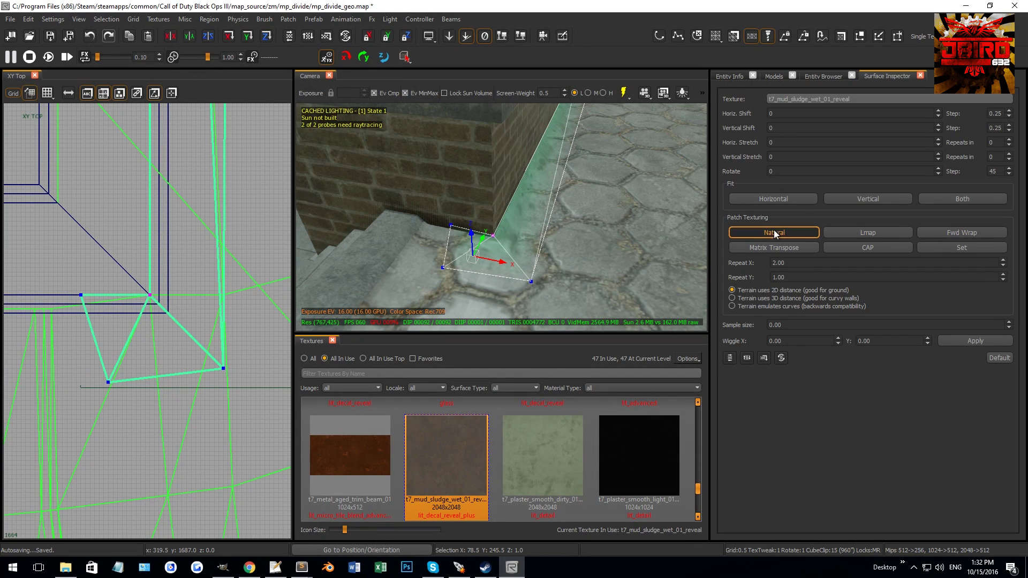
{"action": "right_click_drag", "start_coordinate": [605, 201], "coordinate": [605, 210]}
{"action": "key", "text": "v"}
{"action": "left_click", "coordinate": [790, 229]}
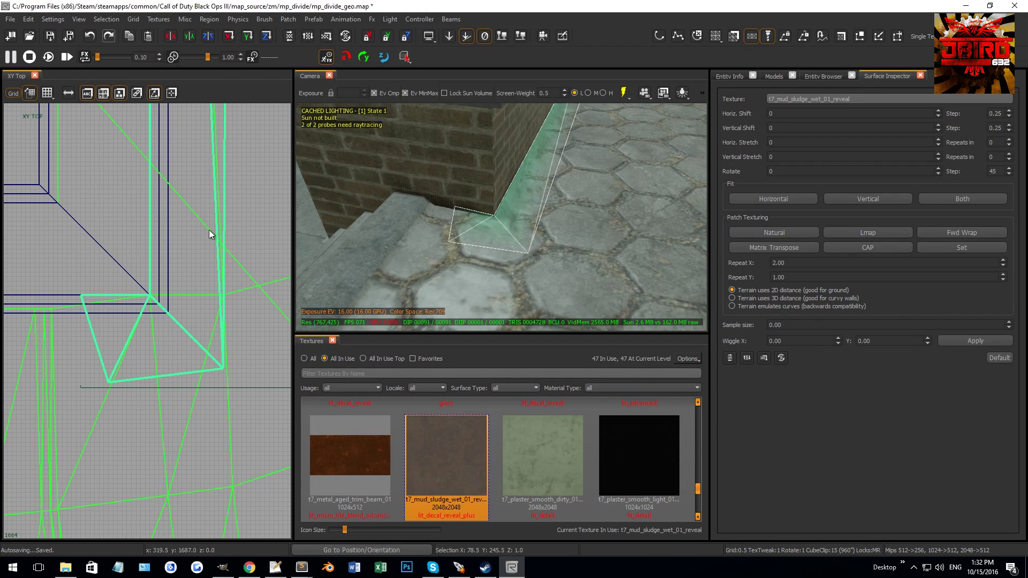
{"action": "right_click", "coordinate": [179, 229]}
{"action": "left_click", "coordinate": [229, 307]}
{"action": "key", "text": "Escape"}
Step: Apply Lmap patch texturing to each wall's mud strip and corner patch
{"action": "right_click_drag", "start_coordinate": [407, 257], "coordinate": [423, 246]}
{"action": "mouse_move", "coordinate": [504, 215]}
{"action": "right_mouse_down"}
{"action": "mouse_move", "coordinate": [513, 188]}
{"action": "mouse_move", "coordinate": [492, 202]}
{"action": "mouse_move", "coordinate": [512, 206]}
{"action": "right_mouse_up"}
{"action": "left_click", "coordinate": [515, 237], "text": "shift"}
{"action": "left_click", "coordinate": [878, 229]}
{"action": "key", "text": "Escape"}
{"action": "right_click_drag", "start_coordinate": [547, 234], "coordinate": [619, 264]}
{"action": "left_click", "coordinate": [622, 255], "text": "shift"}
{"action": "left_click", "coordinate": [843, 234]}
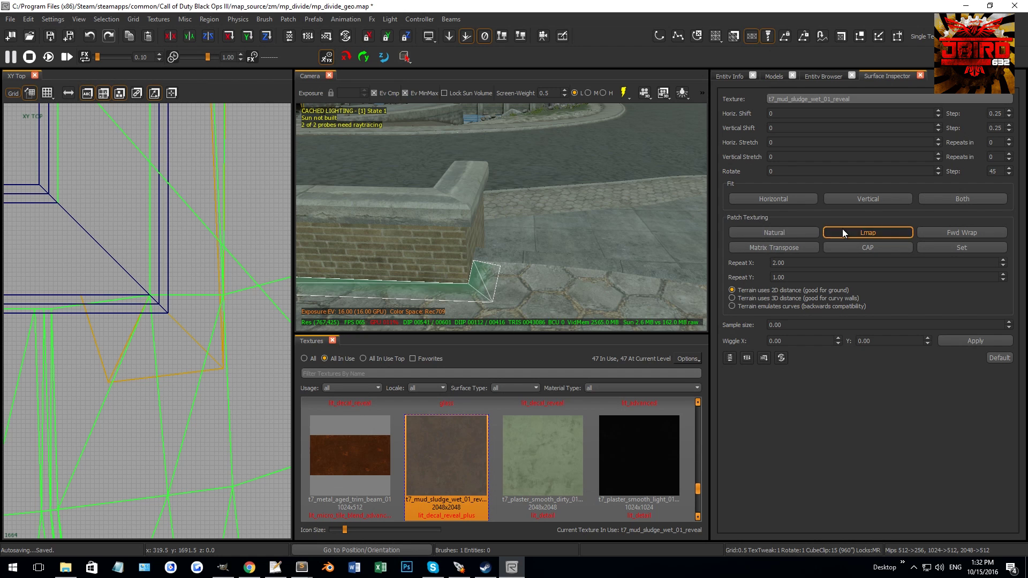
{"action": "left_click_drag", "start_coordinate": [513, 271], "coordinate": [514, 272]}
{"action": "key", "text": "g"}
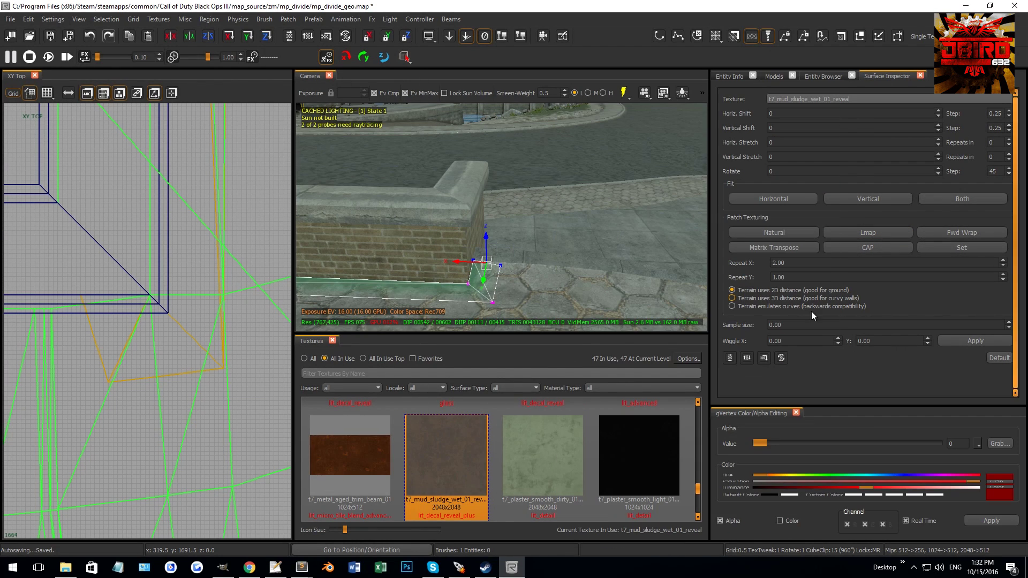
{"action": "key", "text": "Escape"}
{"action": "key", "text": "Escape"}
Step: Try to raise the outer row of vertices on the curved wall's mud strip, and undo the change
{"action": "mouse_move", "coordinate": [600, 294]}
{"action": "right_mouse_down"}
{"action": "mouse_move", "coordinate": [576, 270]}
{"action": "mouse_move", "coordinate": [576, 284]}
{"action": "mouse_move", "coordinate": [551, 191]}
{"action": "mouse_move", "coordinate": [540, 192]}
{"action": "mouse_move", "coordinate": [519, 244]}
{"action": "right_mouse_up"}
{"action": "left_click", "coordinate": [542, 188], "text": "shift"}
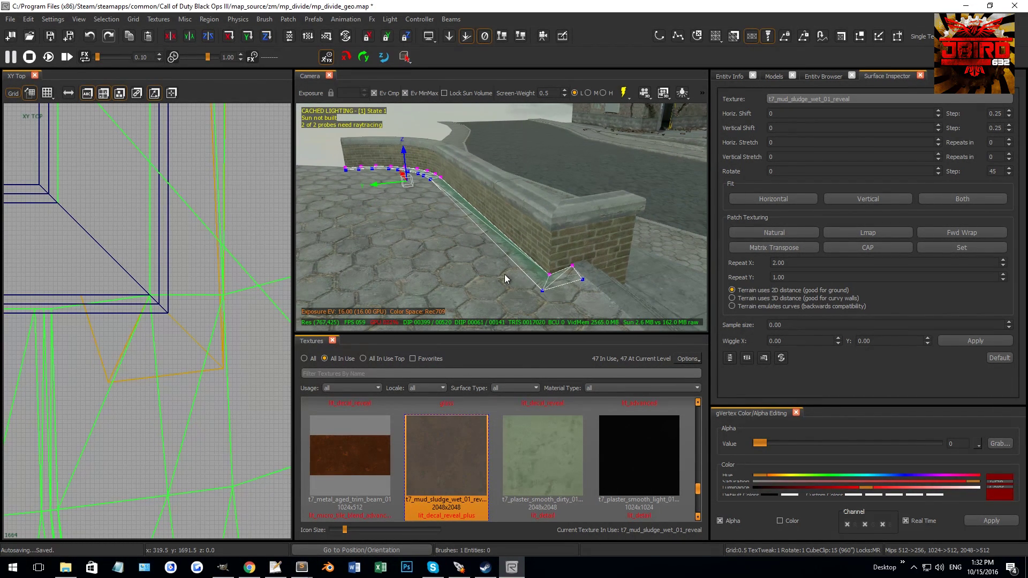
{"action": "key", "text": "ctrl+Tab"}
{"action": "key", "text": "ctrl+Tab"}
{"action": "scroll", "coordinate": [197, 277], "scroll_direction": "down", "scroll_amount": 5}
{"action": "scroll", "coordinate": [103, 300], "scroll_direction": "up", "scroll_amount": 3}
{"action": "left_click_drag", "start_coordinate": [107, 309], "coordinate": [121, 284]}
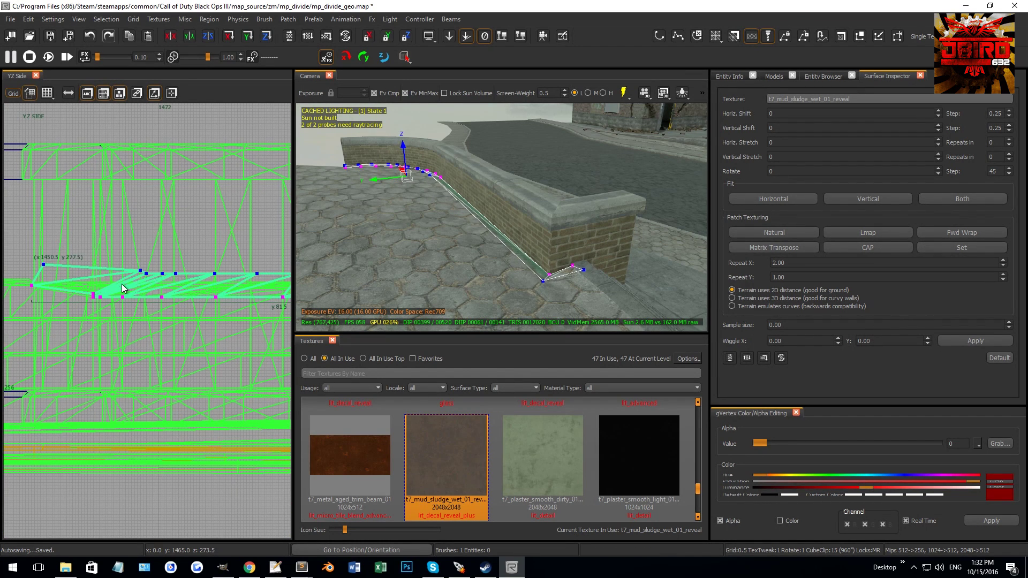
{"action": "key", "text": "ctrl+z"}
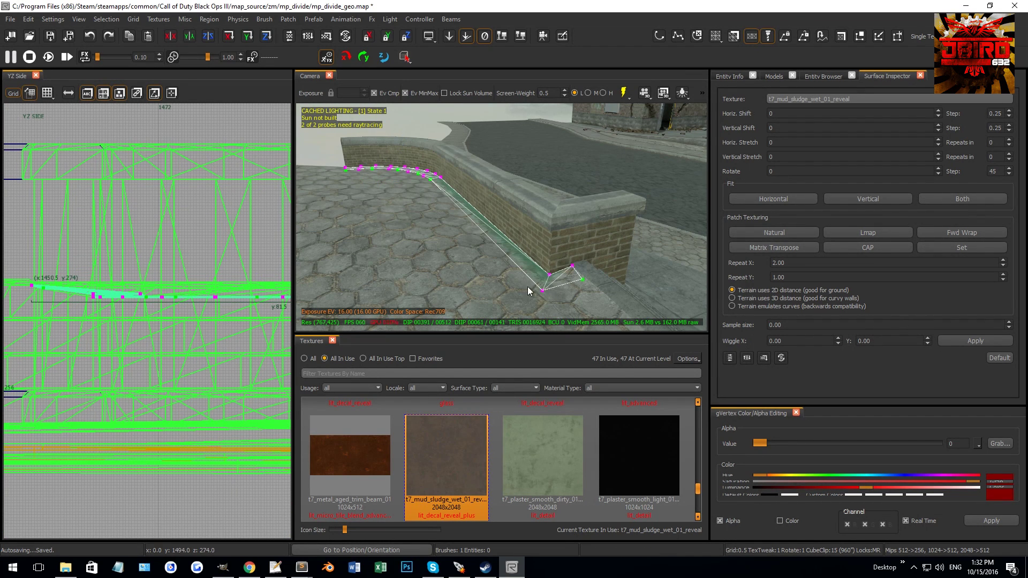
Step: Raise the outer row of vertices on a duplicate of the curved wall's mud strip so it can stand against the bricks
{"action": "key", "text": "Escape"}
{"action": "left_click", "coordinate": [540, 276], "text": "shift"}
{"action": "mouse_move", "coordinate": [540, 275]}
{"action": "left_mouse_down"}
{"action": "mouse_move", "coordinate": [526, 253]}
{"action": "mouse_move", "coordinate": [542, 293]}
{"action": "left_mouse_up"}
{"action": "scroll", "coordinate": [120, 300], "scroll_direction": "up", "scroll_amount": 3}
{"action": "left_click_drag", "start_coordinate": [206, 316], "coordinate": [210, 226]}
Step: Move the duplicate strip's raised vertices at the brick corner in against the wall faces
{"action": "key", "text": "ctrl+Tab"}
{"action": "scroll", "coordinate": [194, 255], "scroll_direction": "down", "scroll_amount": 10}
{"action": "scroll", "coordinate": [88, 327], "scroll_direction": "up", "scroll_amount": 5}
{"action": "left_click_drag", "start_coordinate": [172, 381], "coordinate": [173, 382]}
{"action": "scroll", "coordinate": [143, 368], "scroll_direction": "up", "scroll_amount": 3}
{"action": "left_click_drag", "start_coordinate": [124, 355], "coordinate": [230, 379]}
{"action": "scroll", "coordinate": [231, 380], "scroll_direction": "down", "scroll_amount": 4}
{"action": "scroll", "coordinate": [165, 265], "scroll_direction": "up", "scroll_amount": 3}
{"action": "left_click_drag", "start_coordinate": [149, 277], "coordinate": [212, 348]}
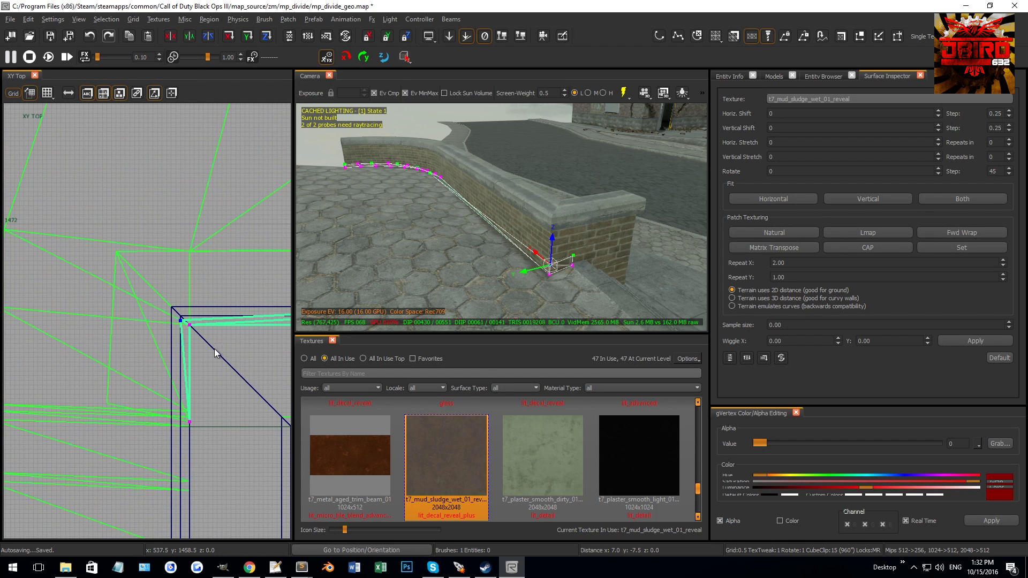
Step: Move the raised strip vertices at the far end of the straight wall section in against the bricks
{"action": "scroll", "coordinate": [222, 353], "scroll_direction": "down", "scroll_amount": 5}
{"action": "right_click_drag", "start_coordinate": [223, 353], "coordinate": [179, 296]}
{"action": "scroll", "coordinate": [179, 296], "scroll_direction": "up", "scroll_amount": 3}
{"action": "left_click_drag", "start_coordinate": [76, 269], "coordinate": [77, 274]}
{"action": "scroll", "coordinate": [52, 256], "scroll_direction": "up", "scroll_amount": 3}
{"action": "left_click_drag", "start_coordinate": [53, 254], "coordinate": [89, 354]}
{"action": "right_click_drag", "start_coordinate": [89, 354], "coordinate": [66, 360]}
{"action": "left_click_drag", "start_coordinate": [170, 207], "coordinate": [216, 338]}
Step: Move the raised strip vertices one by one onto the wall's inner edge along the first part of the curve
{"action": "scroll", "coordinate": [217, 338], "scroll_direction": "down", "scroll_amount": 7}
{"action": "right_click_drag", "start_coordinate": [216, 338], "coordinate": [113, 334]}
{"action": "scroll", "coordinate": [131, 300], "scroll_direction": "up", "scroll_amount": 4}
{"action": "left_click_drag", "start_coordinate": [114, 302], "coordinate": [153, 338]}
{"action": "left_click_drag", "start_coordinate": [154, 338], "coordinate": [176, 389]}
{"action": "right_click_drag", "start_coordinate": [175, 390], "coordinate": [136, 382]}
{"action": "left_click_drag", "start_coordinate": [130, 248], "coordinate": [178, 286]}
{"action": "left_click_drag", "start_coordinate": [178, 286], "coordinate": [215, 339]}
{"action": "right_click_drag", "start_coordinate": [256, 290], "coordinate": [218, 314]}
{"action": "left_click_drag", "start_coordinate": [170, 244], "coordinate": [207, 273]}
{"action": "left_click_drag", "start_coordinate": [214, 275], "coordinate": [252, 315]}
{"action": "scroll", "coordinate": [239, 287], "scroll_direction": "up", "scroll_amount": 3}
{"action": "scroll", "coordinate": [202, 316], "scroll_direction": "down", "scroll_amount": 3}
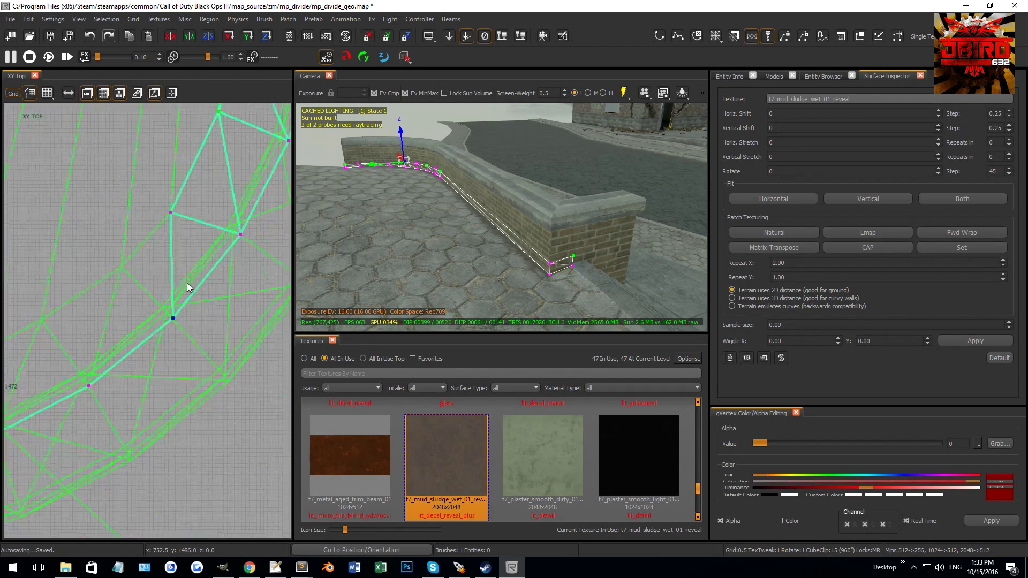
{"action": "left_click_drag", "start_coordinate": [138, 285], "coordinate": [212, 307]}
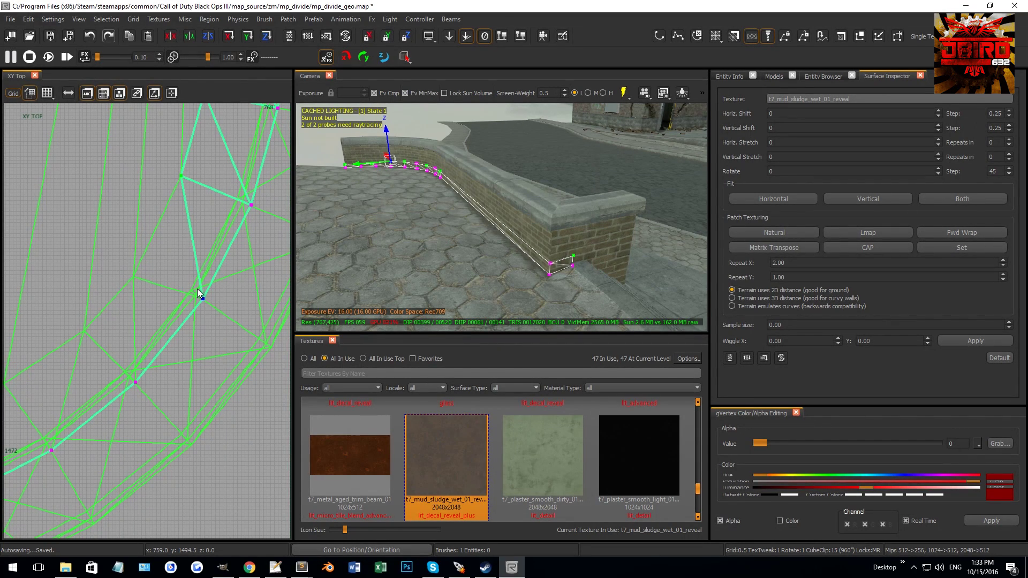
Step: Move the remaining raised vertices onto the wall's edge up to the strip's far end and leave vertex editing
{"action": "right_click_drag", "start_coordinate": [206, 270], "coordinate": [155, 317]}
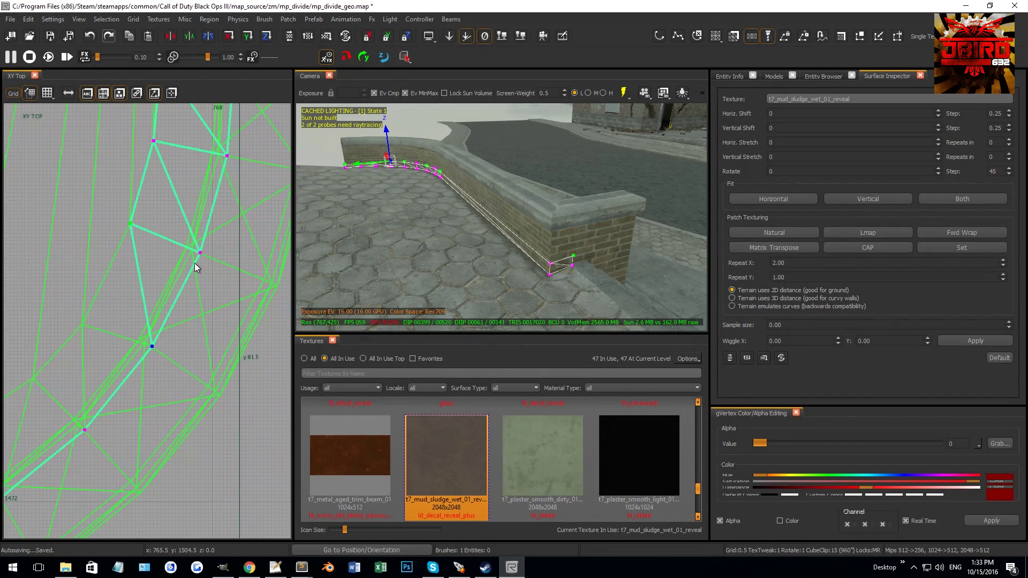
{"action": "right_click_drag", "start_coordinate": [186, 262], "coordinate": [173, 310]}
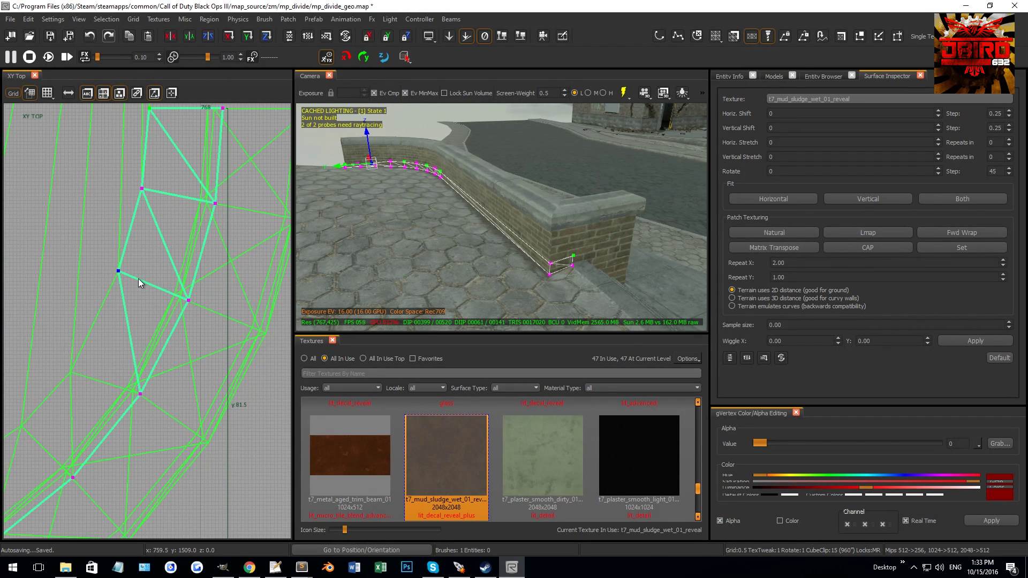
{"action": "right_click_drag", "start_coordinate": [155, 266], "coordinate": [151, 262]}
{"action": "left_click_drag", "start_coordinate": [155, 312], "coordinate": [181, 322]}
{"action": "right_click_drag", "start_coordinate": [172, 304], "coordinate": [142, 284]}
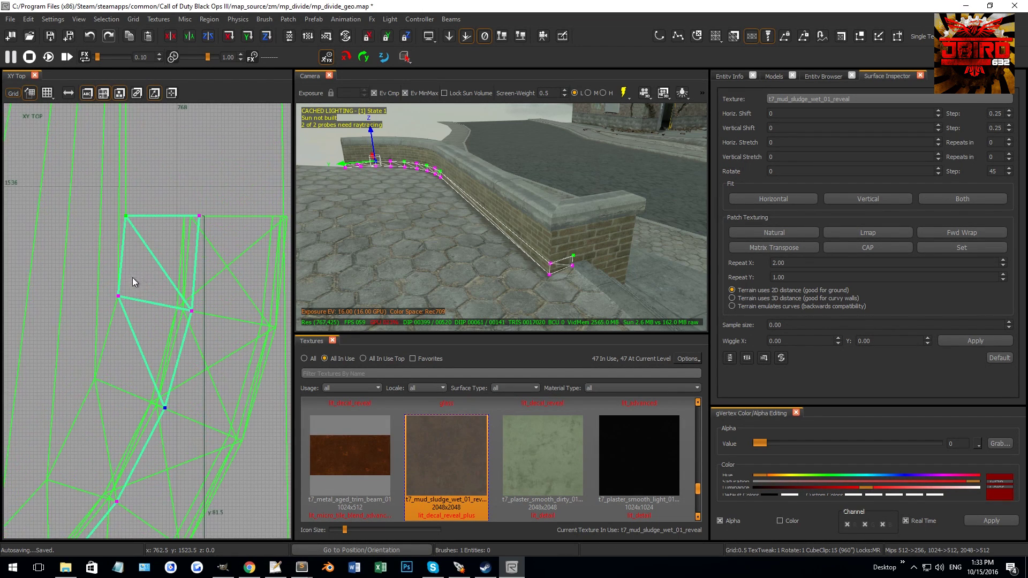
{"action": "left_click_drag", "start_coordinate": [128, 308], "coordinate": [129, 309]}
{"action": "left_click_drag", "start_coordinate": [126, 305], "coordinate": [194, 318]}
{"action": "left_click_drag", "start_coordinate": [115, 207], "coordinate": [135, 233]}
{"action": "left_click_drag", "start_coordinate": [137, 239], "coordinate": [211, 244]}
{"action": "key", "text": "v"}
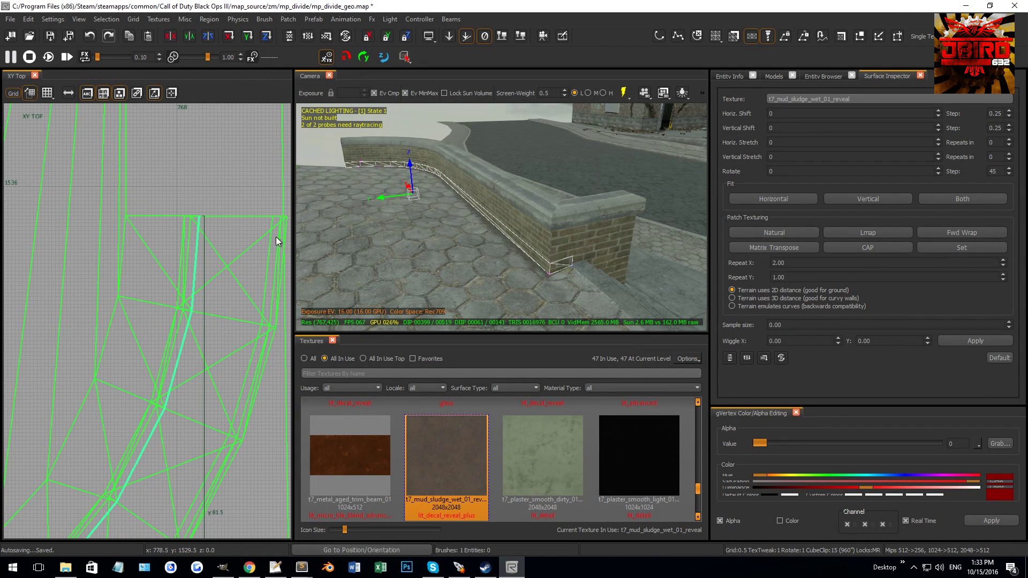
{"action": "right_click_drag", "start_coordinate": [375, 231], "coordinate": [375, 241]}
{"action": "right_click_drag", "start_coordinate": [446, 217], "coordinate": [447, 233]}
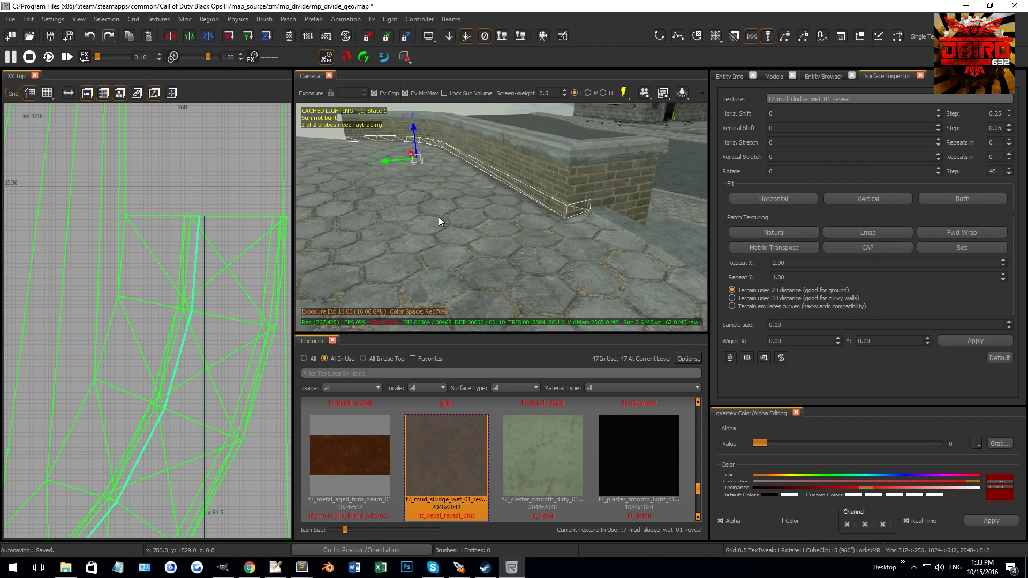
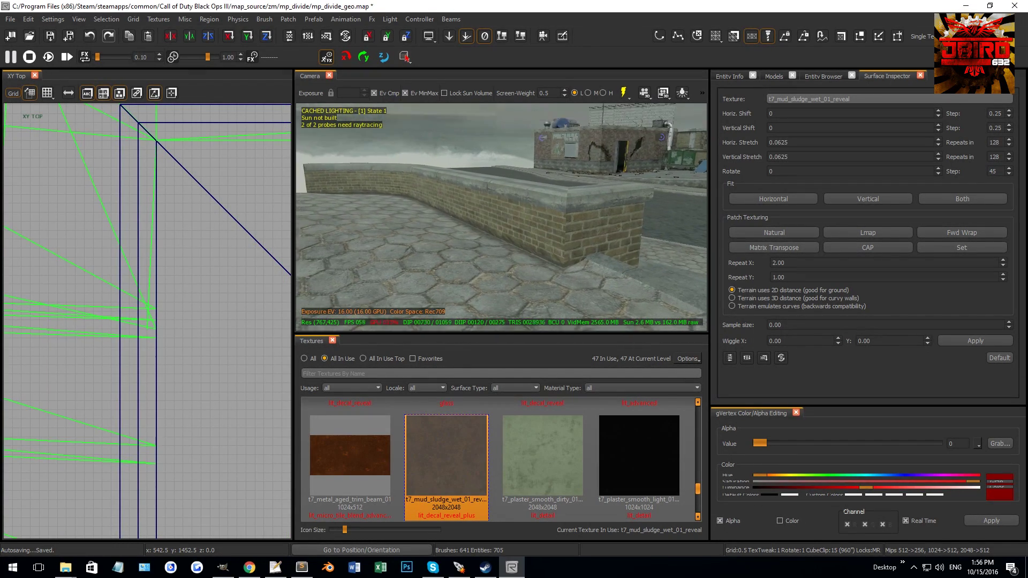
Step: Align the ground patch's vertex beside the steps with the bottom end of the upright mud strip
{"action": "right_click_drag", "start_coordinate": [589, 246], "coordinate": [552, 211]}
{"action": "left_click", "coordinate": [548, 203], "text": "shift"}
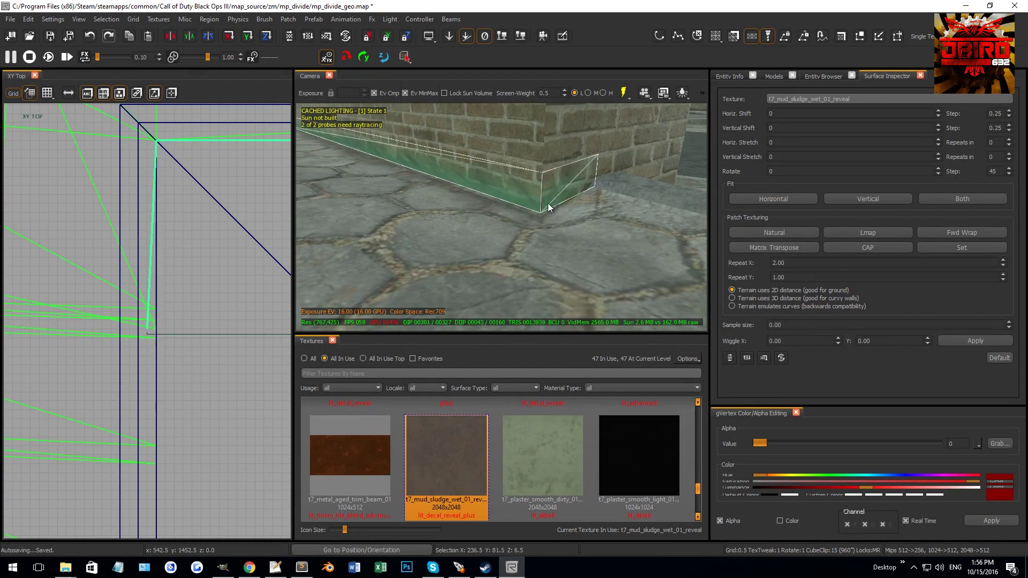
{"action": "left_click", "coordinate": [536, 215], "text": "shift"}
{"action": "scroll", "coordinate": [538, 215], "scroll_direction": "up", "scroll_amount": 2}
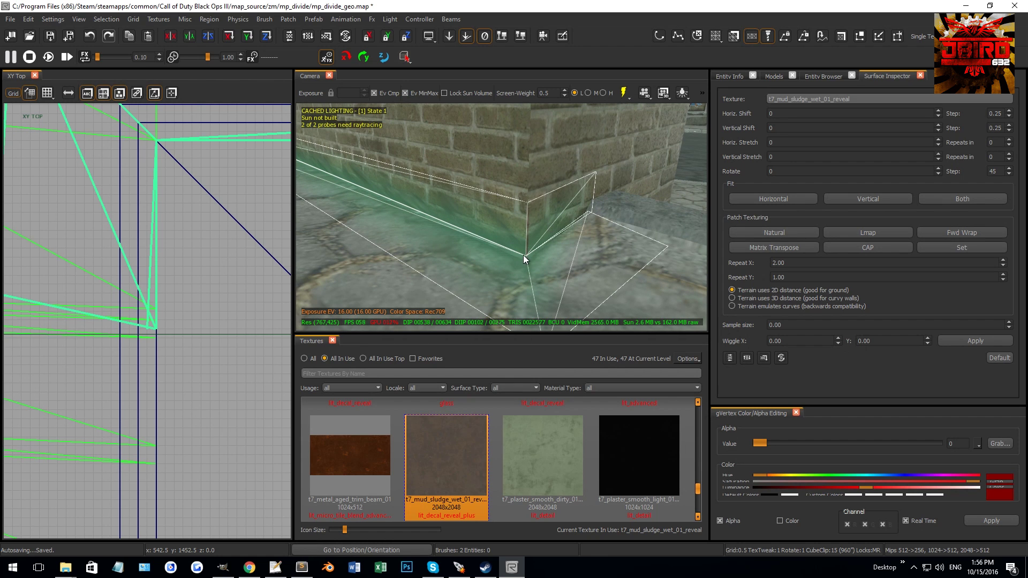
{"action": "left_click_drag", "start_coordinate": [537, 267], "coordinate": [539, 268]}
{"action": "left_click_drag", "start_coordinate": [569, 203], "coordinate": [616, 232]}
{"action": "key", "text": "Escape"}
Step: Weld the upright wall strip and the ground mud strip into a single patch
{"action": "left_click", "coordinate": [537, 231], "text": "shift"}
{"action": "left_click", "coordinate": [537, 254], "text": "shift"}
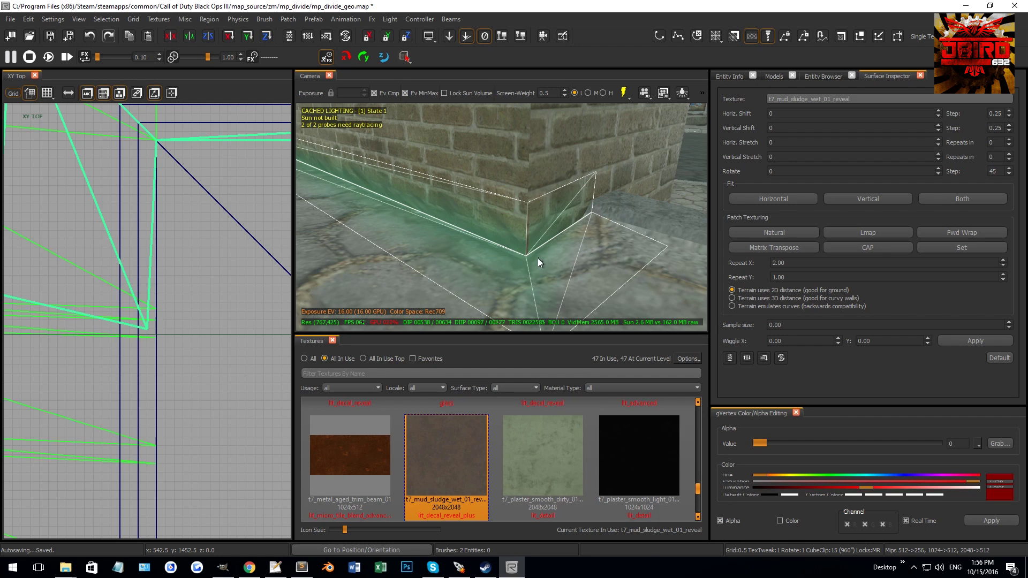
{"action": "key", "text": "w"}
Step: Nudge the welded patch's vertices slightly out from the brick corner and apply Natural patch texturing to it
{"action": "key", "text": "v"}
{"action": "left_click_drag", "start_coordinate": [503, 186], "coordinate": [557, 306]}
{"action": "scroll", "coordinate": [192, 278], "scroll_direction": "up", "scroll_amount": 5}
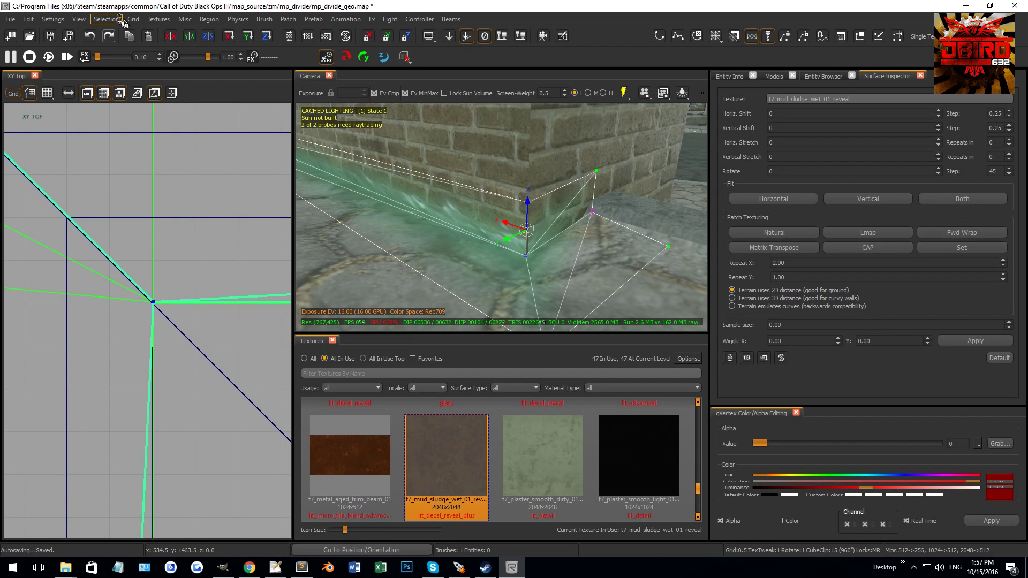
{"action": "left_click_drag", "start_coordinate": [194, 279], "coordinate": [197, 274]}
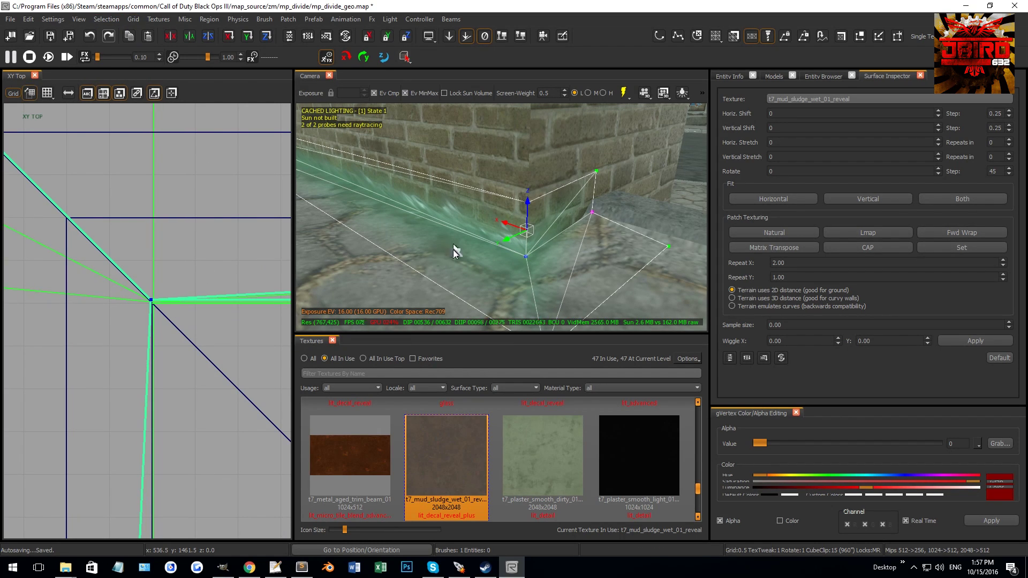
{"action": "left_click", "coordinate": [791, 237]}
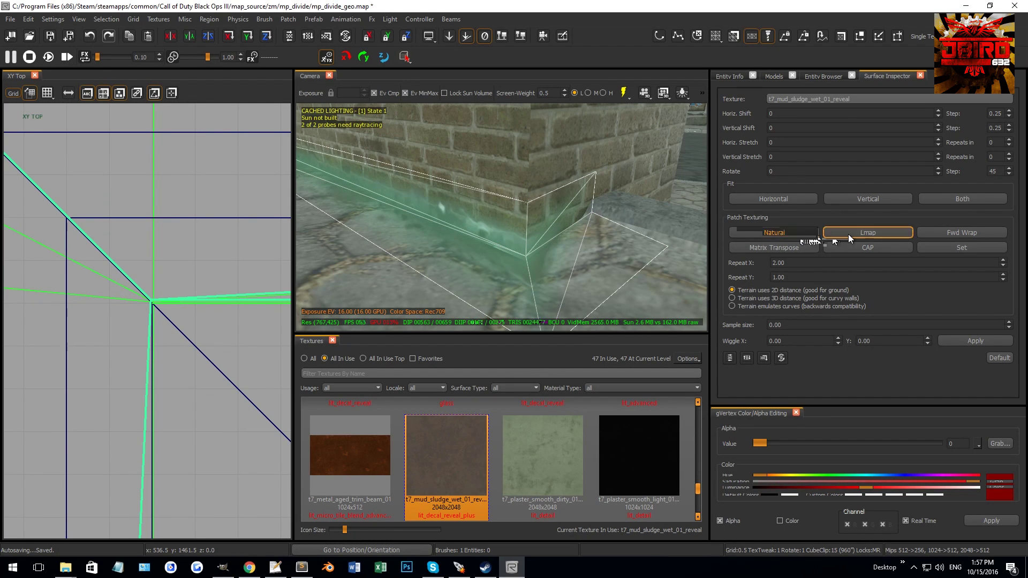
{"action": "key", "text": "Escape"}
Step: Search all models for "railing"
{"action": "mouse_move", "coordinate": [624, 236]}
{"action": "right_mouse_down"}
{"action": "mouse_move", "coordinate": [606, 284]}
{"action": "mouse_move", "coordinate": [621, 241]}
{"action": "mouse_move", "coordinate": [624, 254]}
{"action": "mouse_move", "coordinate": [641, 228]}
{"action": "mouse_move", "coordinate": [632, 217]}
{"action": "mouse_move", "coordinate": [621, 233]}
{"action": "mouse_move", "coordinate": [636, 216]}
{"action": "right_mouse_up"}
{"action": "right_click_drag", "start_coordinate": [590, 186], "coordinate": [561, 220]}
{"action": "mouse_move", "coordinate": [639, 183]}
{"action": "right_mouse_down"}
{"action": "mouse_move", "coordinate": [585, 205]}
{"action": "mouse_move", "coordinate": [610, 196]}
{"action": "mouse_move", "coordinate": [637, 230]}
{"action": "mouse_move", "coordinate": [632, 177]}
{"action": "right_mouse_up"}
{"action": "left_click", "coordinate": [771, 76]}
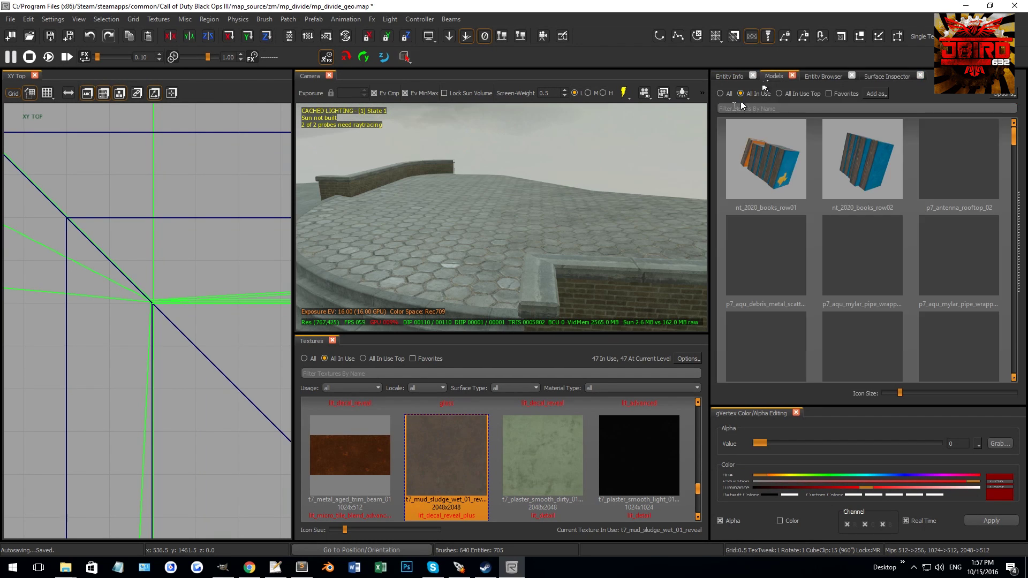
{"action": "left_click", "coordinate": [735, 109]}
{"action": "type", "text": "railing"}
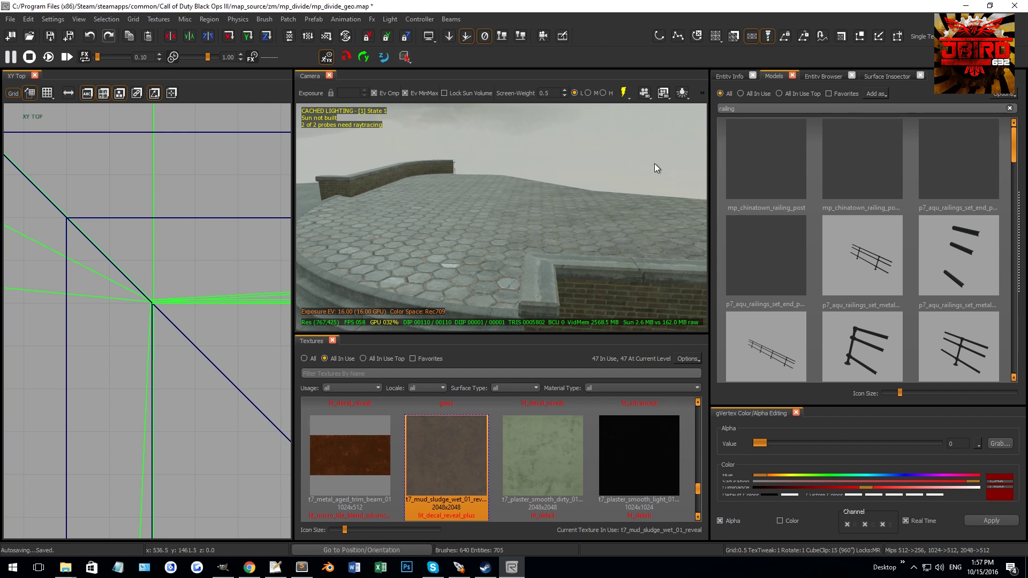
Step: Place the mp_chinatown_railing_post model by the low wall as a test and delete it
{"action": "left_click", "coordinate": [774, 164]}
{"action": "middle_click", "coordinate": [538, 278]}
{"action": "key", "text": "Escape"}
{"action": "right_click_drag", "start_coordinate": [537, 278], "coordinate": [519, 237]}
{"action": "left_click", "coordinate": [471, 233], "text": "shift"}
{"action": "key", "text": "Delete"}
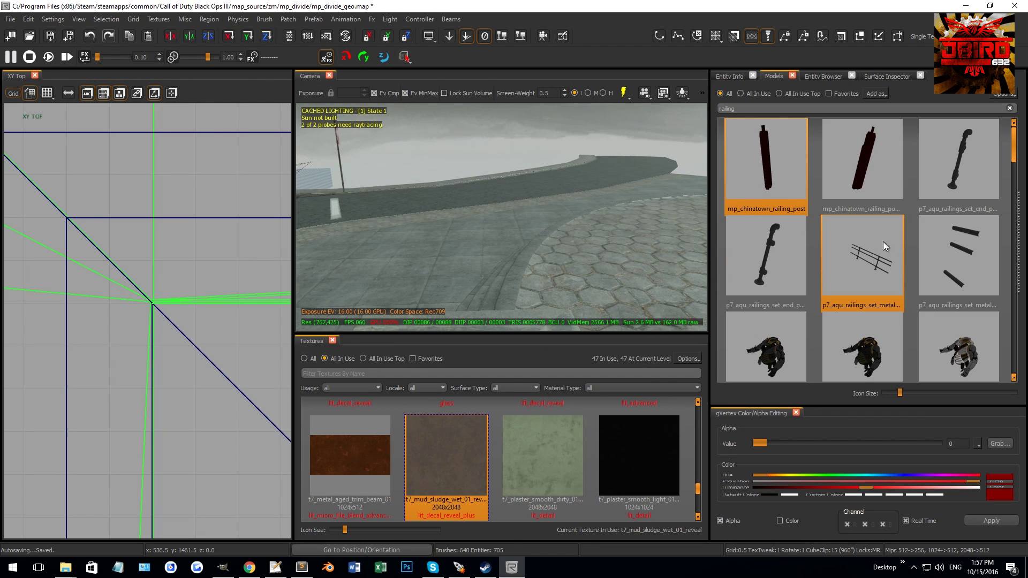
Step: Look through the p7_aqu railing set models for a suitable railing piece
{"action": "scroll", "coordinate": [880, 242], "scroll_direction": "down", "scroll_amount": 1}
{"action": "scroll", "coordinate": [875, 243], "scroll_direction": "up", "scroll_amount": 1}
{"action": "scroll", "coordinate": [865, 245], "scroll_direction": "down", "scroll_amount": 1}
{"action": "scroll", "coordinate": [804, 225], "scroll_direction": "up", "scroll_amount": 1}
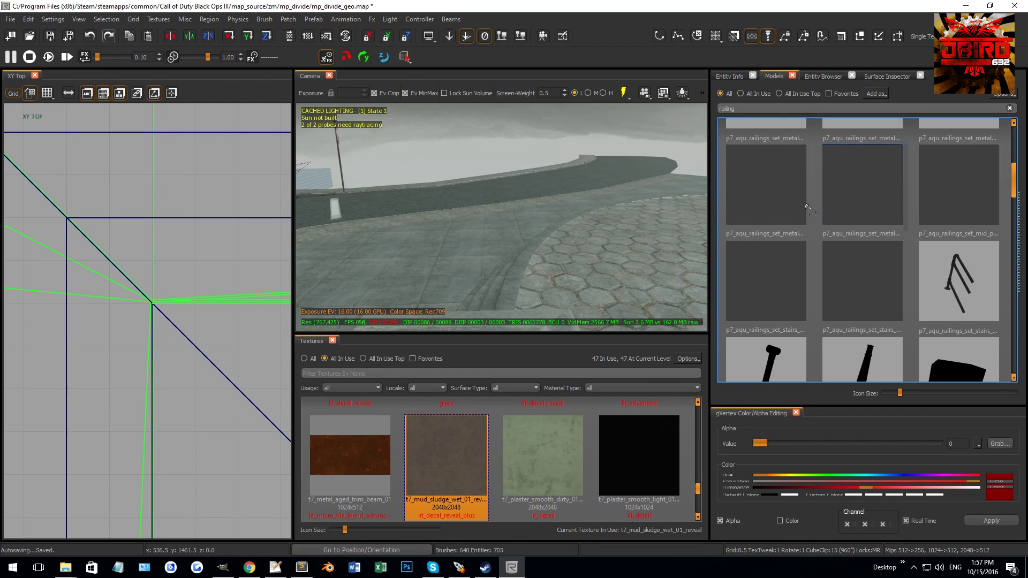
{"action": "left_click", "coordinate": [771, 204]}
{"action": "left_click", "coordinate": [1014, 378]}
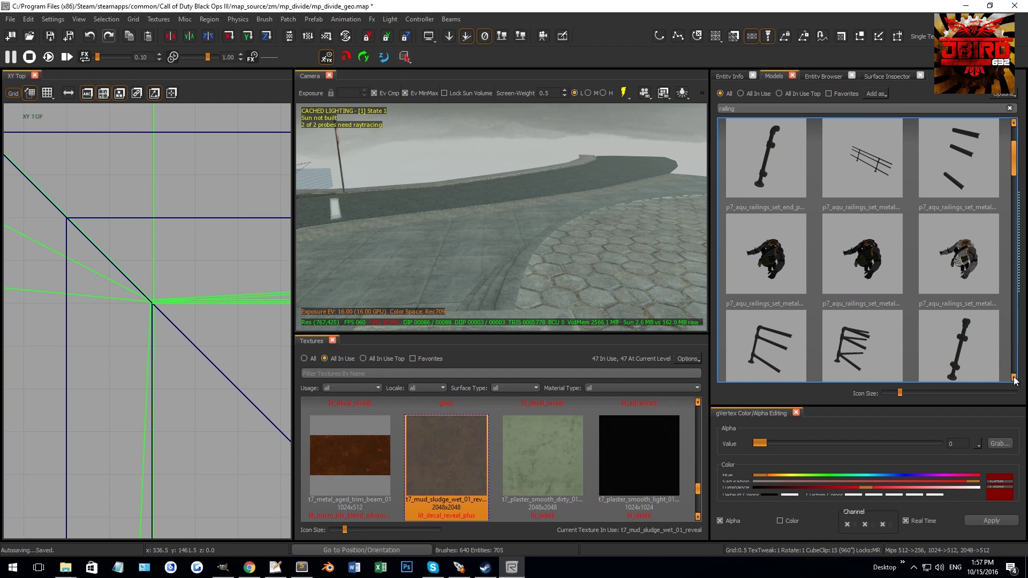
{"action": "left_click", "coordinate": [1014, 378]}
{"action": "left_click", "coordinate": [1014, 378]}
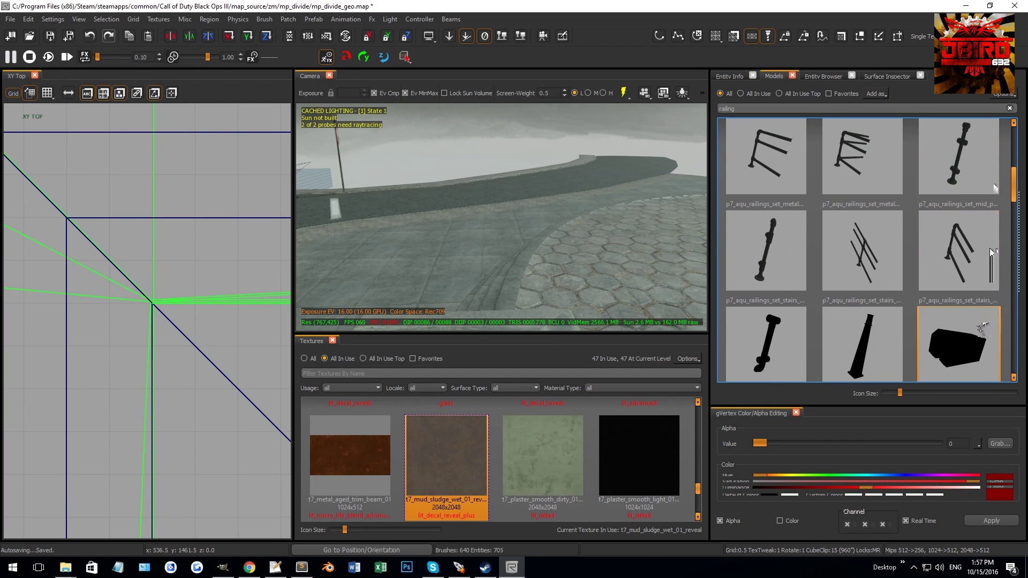
Step: Try out the p7_cai_railing_post and p7_cai_railing_post_clamp models on the paving
{"action": "left_click_drag", "start_coordinate": [860, 343], "coordinate": [592, 251]}
{"action": "right_click_drag", "start_coordinate": [593, 252], "coordinate": [485, 229]}
{"action": "left_click", "coordinate": [482, 235], "text": "shift"}
{"action": "scroll", "coordinate": [484, 223], "scroll_direction": "up", "scroll_amount": 3}
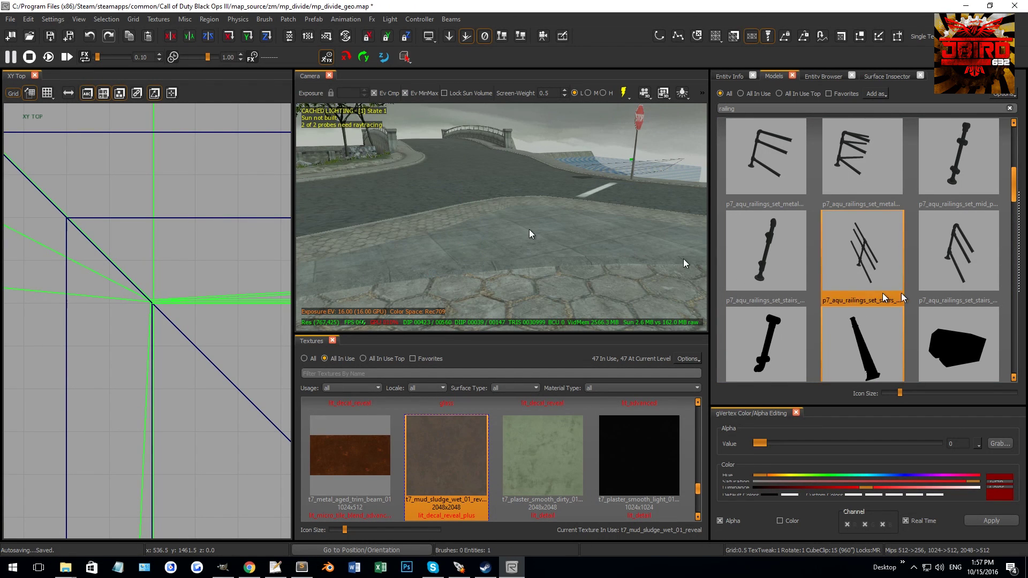
{"action": "left_click_drag", "start_coordinate": [959, 343], "coordinate": [599, 276]}
{"action": "right_click_drag", "start_coordinate": [593, 290], "coordinate": [587, 259]}
Step: Examine the remaining railing models down to p7_zur_console_railing for one that suits the wall
{"action": "scroll", "coordinate": [863, 249], "scroll_direction": "down", "scroll_amount": 3}
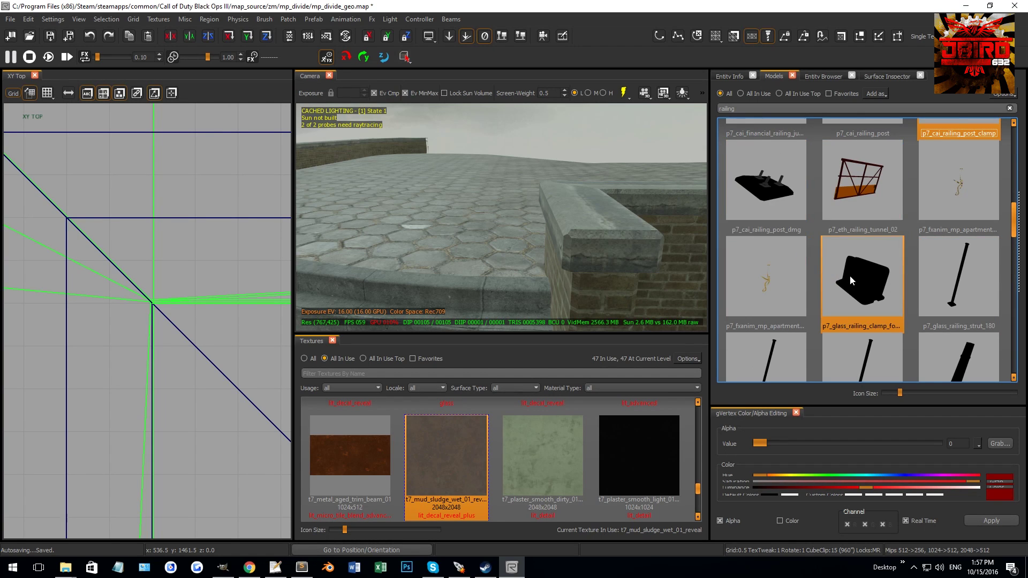
{"action": "scroll", "coordinate": [850, 275], "scroll_direction": "down", "scroll_amount": 3}
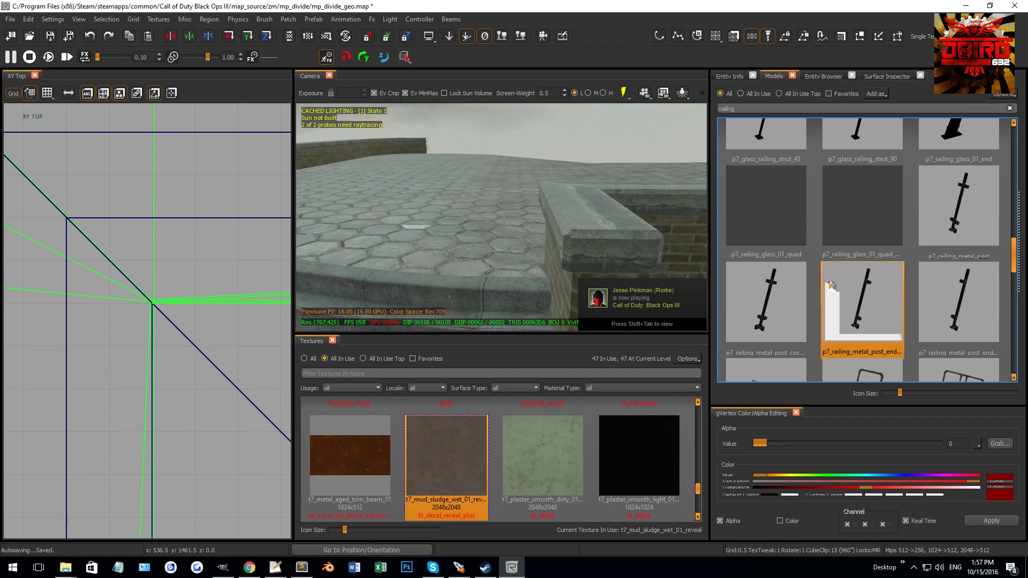
{"action": "scroll", "coordinate": [871, 252], "scroll_direction": "down", "scroll_amount": 4}
{"action": "scroll", "coordinate": [895, 225], "scroll_direction": "down", "scroll_amount": 3}
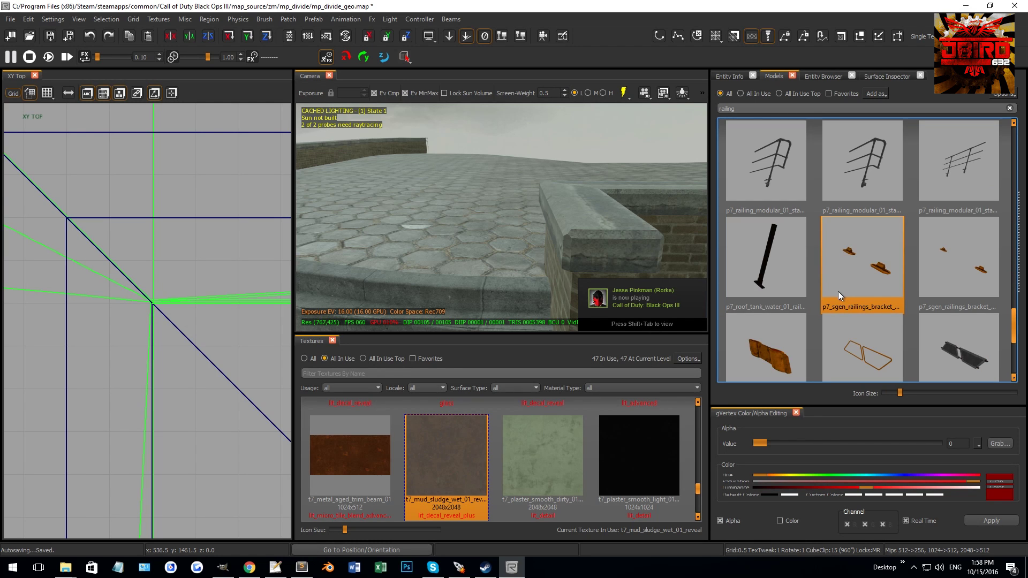
{"action": "scroll", "coordinate": [837, 292], "scroll_direction": "down", "scroll_amount": 3}
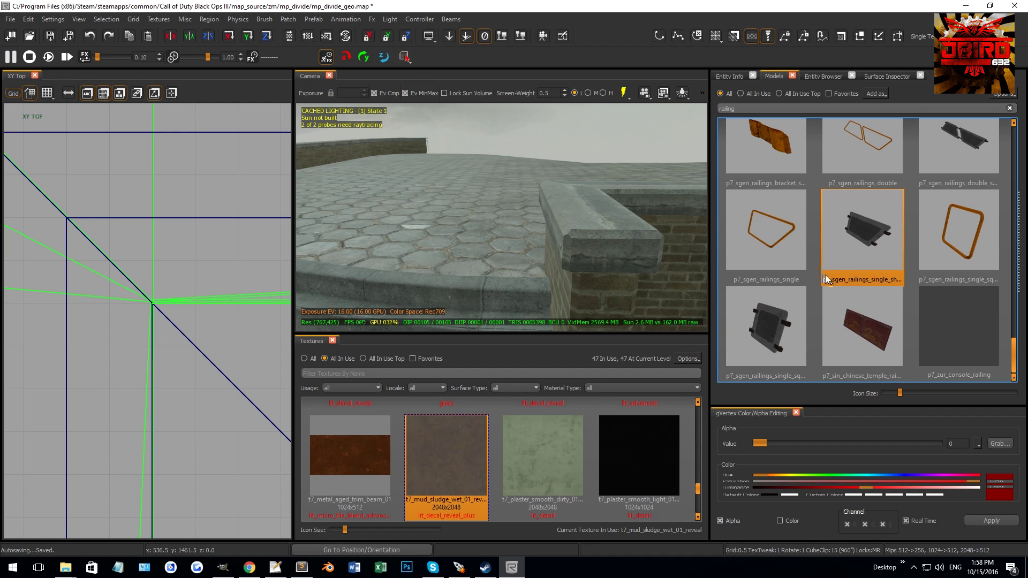
{"action": "left_click", "coordinate": [939, 336]}
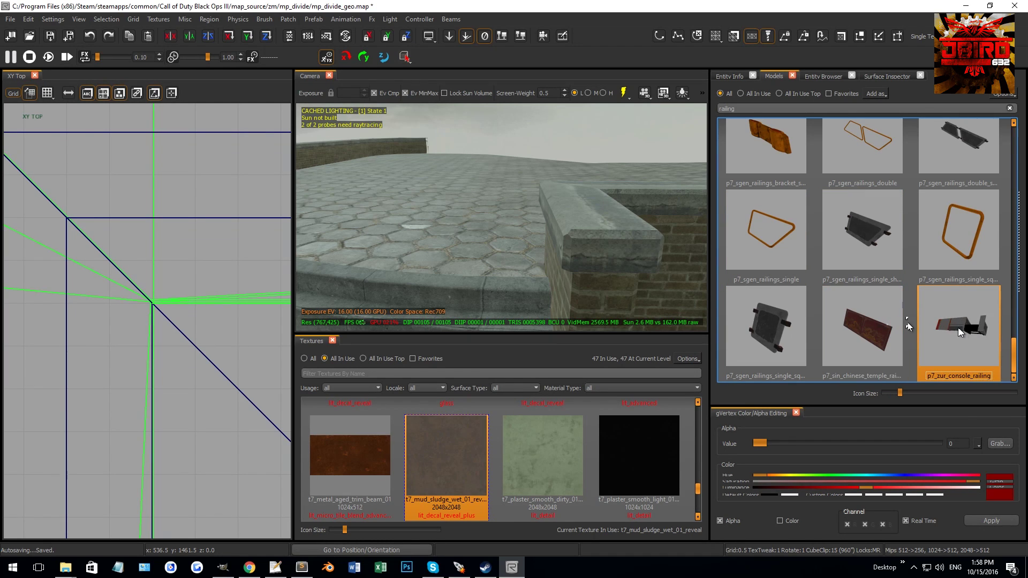
{"action": "scroll", "coordinate": [869, 286], "scroll_direction": "up", "scroll_amount": 5}
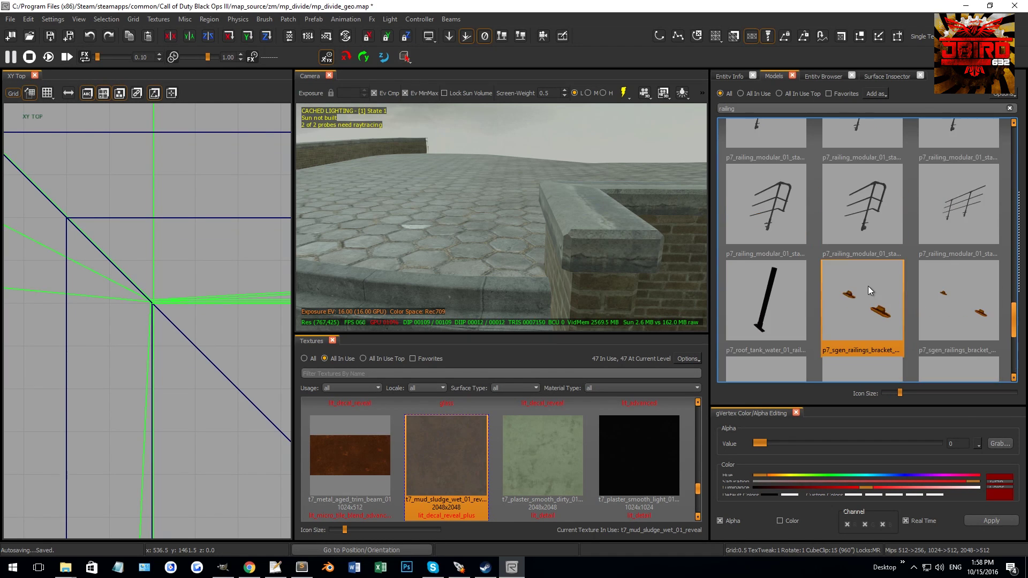
{"action": "scroll", "coordinate": [854, 271], "scroll_direction": "up", "scroll_amount": 3}
Step: Replace the model search term with "fence"
{"action": "left_click_drag", "start_coordinate": [739, 109], "coordinate": [633, 104]}
{"action": "key", "text": "BackSpace"}
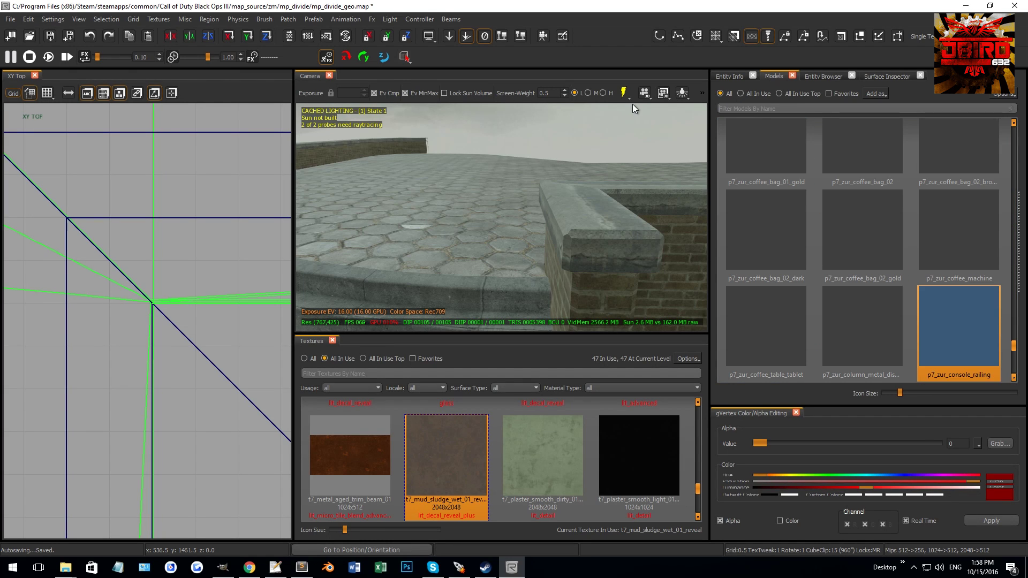
{"action": "type", "text": "fence"}
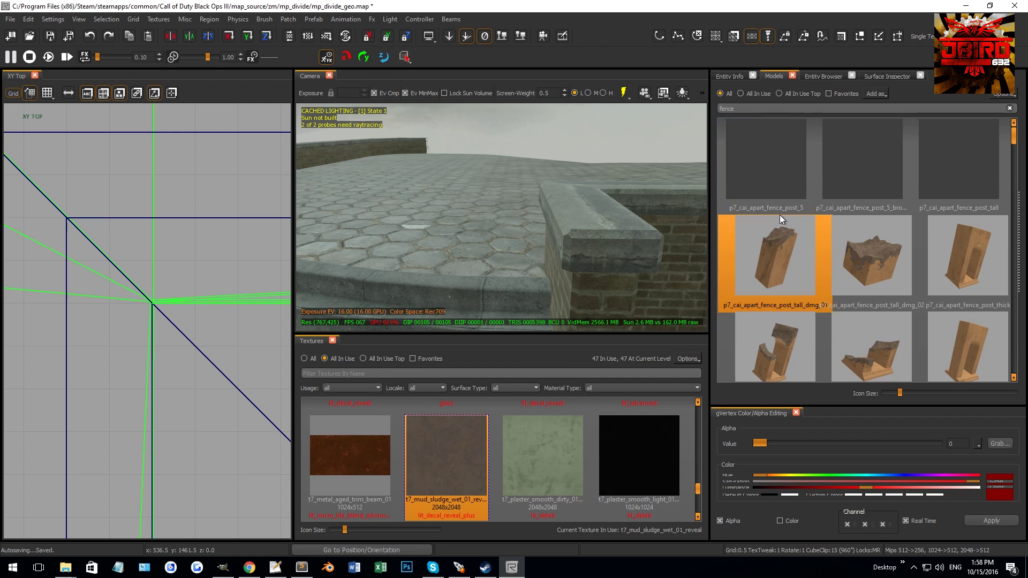
Step: Place the p7_cai_apart_fence_post_5_brown_drk model beside the low brick wall
{"action": "left_click_drag", "start_coordinate": [873, 160], "coordinate": [604, 222]}
{"action": "mouse_move", "coordinate": [588, 226]}
{"action": "right_mouse_down"}
{"action": "mouse_move", "coordinate": [668, 228]}
{"action": "mouse_move", "coordinate": [586, 225]}
{"action": "right_mouse_up"}
{"action": "scroll", "coordinate": [184, 289], "scroll_direction": "down", "scroll_amount": 5}
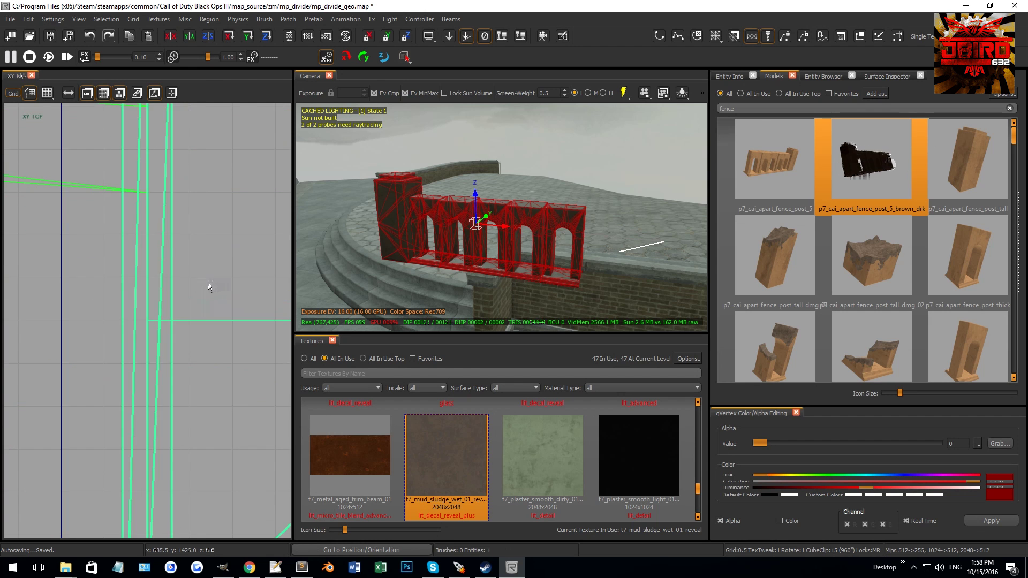
Step: Set the modelscale of the p7_cai_apart_fence_post_5_brown_drk fence to 0.50
{"action": "key", "text": "n"}
{"action": "left_click", "coordinate": [855, 307]}
{"action": "type", "text": "0.50"}
{"action": "key", "text": "Return"}
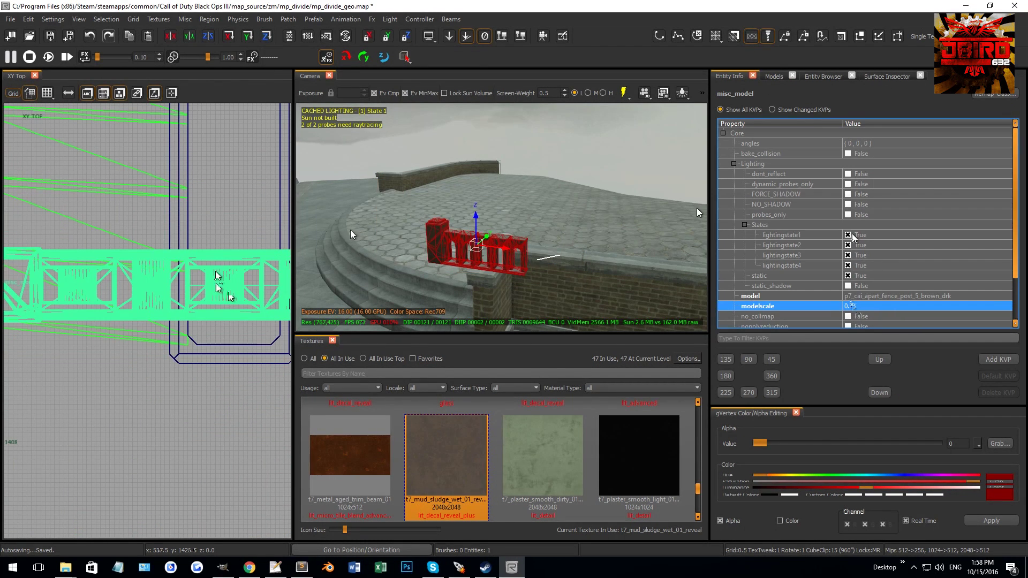
Step: Rotate the brown fence section 90 degrees about the vertical axis and move it onto the short end of the brick wall
{"action": "scroll", "coordinate": [210, 310], "scroll_direction": "down", "scroll_amount": 5}
{"action": "right_click_drag", "start_coordinate": [208, 311], "coordinate": [179, 348]}
{"action": "scroll", "coordinate": [179, 348], "scroll_direction": "up", "scroll_amount": 2}
{"action": "key", "text": "r"}
{"action": "key", "text": "4"}
{"action": "left_click_drag", "start_coordinate": [179, 348], "coordinate": [209, 263]}
{"action": "key", "text": "r"}
{"action": "left_click_drag", "start_coordinate": [174, 327], "coordinate": [184, 267]}
{"action": "key", "text": "3"}
Step: Set the fence section's modelscale to 0.40 and center it on the short wall segment
{"action": "left_click", "coordinate": [868, 306]}
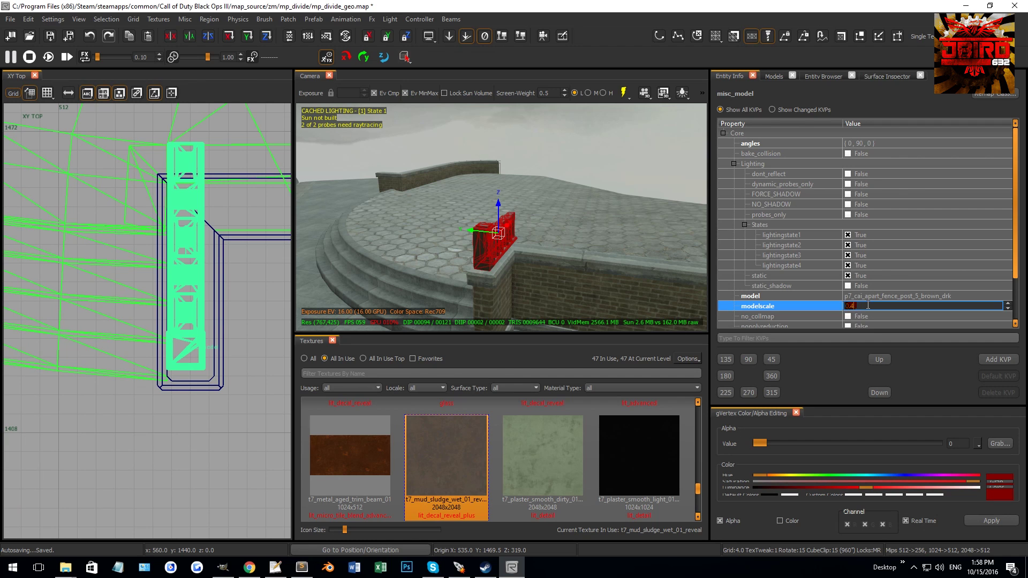
{"action": "type", "text": "0.4"}
{"action": "key", "text": "Return"}
{"action": "left_click_drag", "start_coordinate": [204, 311], "coordinate": [198, 370]}
{"action": "scroll", "coordinate": [211, 342], "scroll_direction": "up", "scroll_amount": 2}
{"action": "key", "text": "1"}
{"action": "right_click_drag", "start_coordinate": [207, 350], "coordinate": [205, 441]}
{"action": "scroll", "coordinate": [226, 255], "scroll_direction": "down", "scroll_amount": 2}
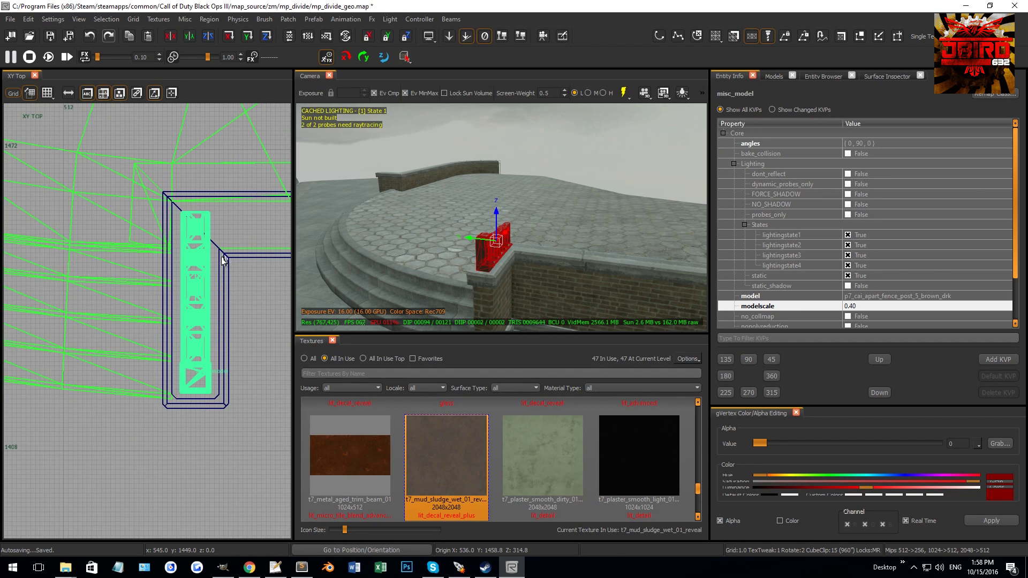
Step: Add a copy of the fence section turned 90 degrees so it runs along the long wall from the corner
{"action": "key", "text": "r"}
{"action": "key", "text": "4"}
{"action": "left_click_drag", "start_coordinate": [208, 282], "coordinate": [209, 374]}
{"action": "key", "text": "r"}
{"action": "key", "text": "1"}
{"action": "left_click_drag", "start_coordinate": [143, 300], "coordinate": [178, 241]}
{"action": "scroll", "coordinate": [205, 224], "scroll_direction": "up", "scroll_amount": 6}
{"action": "right_click_drag", "start_coordinate": [343, 228], "coordinate": [503, 186]}
{"action": "key", "text": "Escape"}
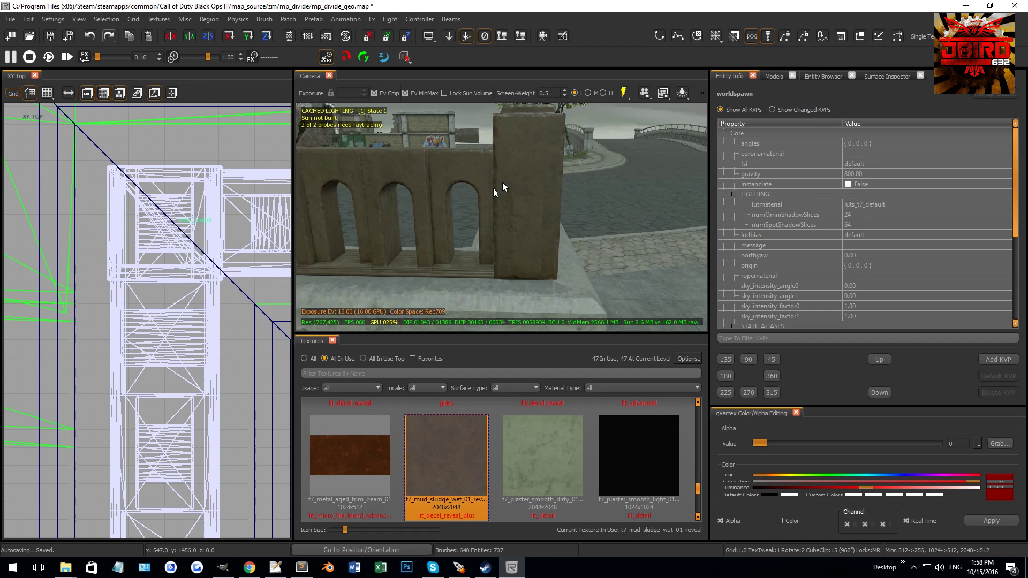
Step: Nudge the long-wall fence section so its post lines up with the wall corner
{"action": "left_click", "coordinate": [494, 189], "text": "shift"}
{"action": "right_click_drag", "start_coordinate": [201, 214], "coordinate": [206, 252]}
{"action": "scroll", "coordinate": [182, 247], "scroll_direction": "up", "scroll_amount": 1}
{"action": "left_click_drag", "start_coordinate": [163, 234], "coordinate": [163, 223]}
{"action": "scroll", "coordinate": [161, 236], "scroll_direction": "up", "scroll_amount": 1}
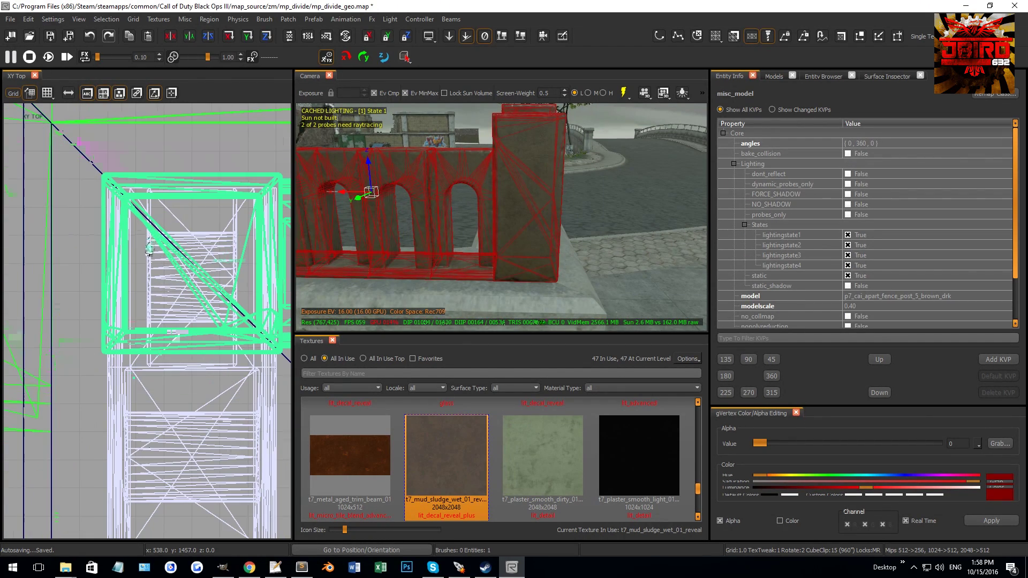
{"action": "key", "text": "Escape"}
Step: Duplicate the long-wall fence section and place the copy end to end with it along the wall
{"action": "mouse_move", "coordinate": [430, 222]}
{"action": "right_mouse_down"}
{"action": "mouse_move", "coordinate": [437, 227]}
{"action": "mouse_move", "coordinate": [426, 230]}
{"action": "right_mouse_up"}
{"action": "left_click", "coordinate": [427, 234], "text": "shift"}
{"action": "scroll", "coordinate": [225, 273], "scroll_direction": "down", "scroll_amount": 10}
{"action": "right_click_drag", "start_coordinate": [239, 252], "coordinate": [191, 242]}
{"action": "scroll", "coordinate": [107, 264], "scroll_direction": "up", "scroll_amount": 2}
{"action": "key", "text": "space"}
{"action": "mouse_move", "coordinate": [68, 268]}
{"action": "left_mouse_down"}
{"action": "mouse_move", "coordinate": [168, 268]}
{"action": "mouse_move", "coordinate": [156, 262]}
{"action": "left_mouse_up"}
{"action": "scroll", "coordinate": [171, 268], "scroll_direction": "up", "scroll_amount": 7}
Step: Duplicate both long-wall fence sections and butt the copies against the row to extend it farther along the wall
{"action": "key", "text": "Escape"}
{"action": "right_click_drag", "start_coordinate": [586, 205], "coordinate": [540, 200]}
{"action": "left_click", "coordinate": [477, 217]}
{"action": "scroll", "coordinate": [165, 257], "scroll_direction": "down", "scroll_amount": 3}
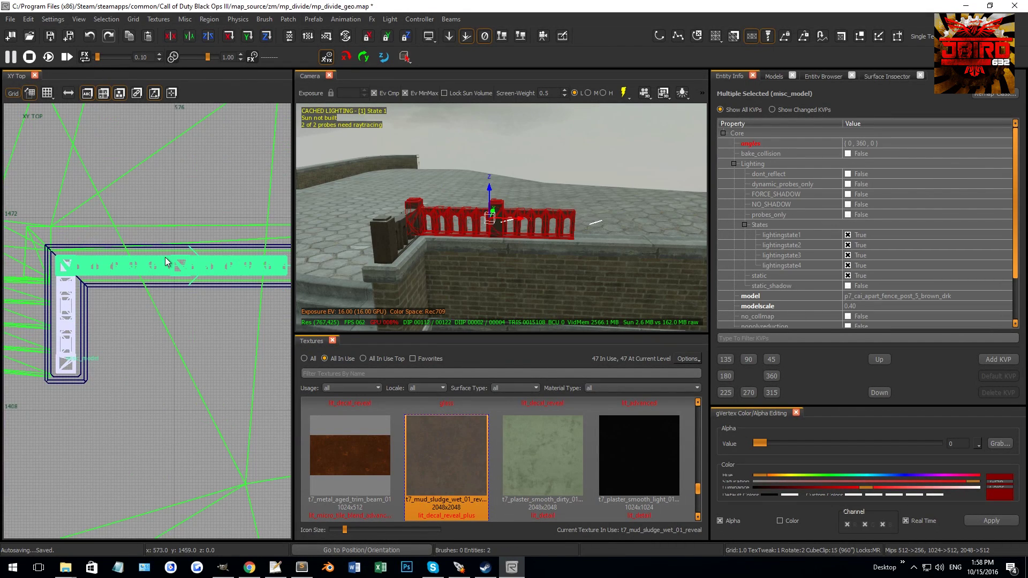
{"action": "scroll", "coordinate": [172, 267], "scroll_direction": "down", "scroll_amount": 4}
{"action": "key", "text": "4"}
{"action": "key", "text": "space"}
{"action": "left_click_drag", "start_coordinate": [173, 266], "coordinate": [271, 269]}
{"action": "scroll", "coordinate": [236, 265], "scroll_direction": "up", "scroll_amount": 8}
{"action": "mouse_move", "coordinate": [190, 277]}
{"action": "left_mouse_down"}
{"action": "mouse_move", "coordinate": [125, 277]}
{"action": "mouse_move", "coordinate": [134, 291]}
{"action": "left_mouse_up"}
{"action": "scroll", "coordinate": [123, 280], "scroll_direction": "up", "scroll_amount": 4}
{"action": "key", "text": "2"}
{"action": "scroll", "coordinate": [145, 278], "scroll_direction": "down", "scroll_amount": 9}
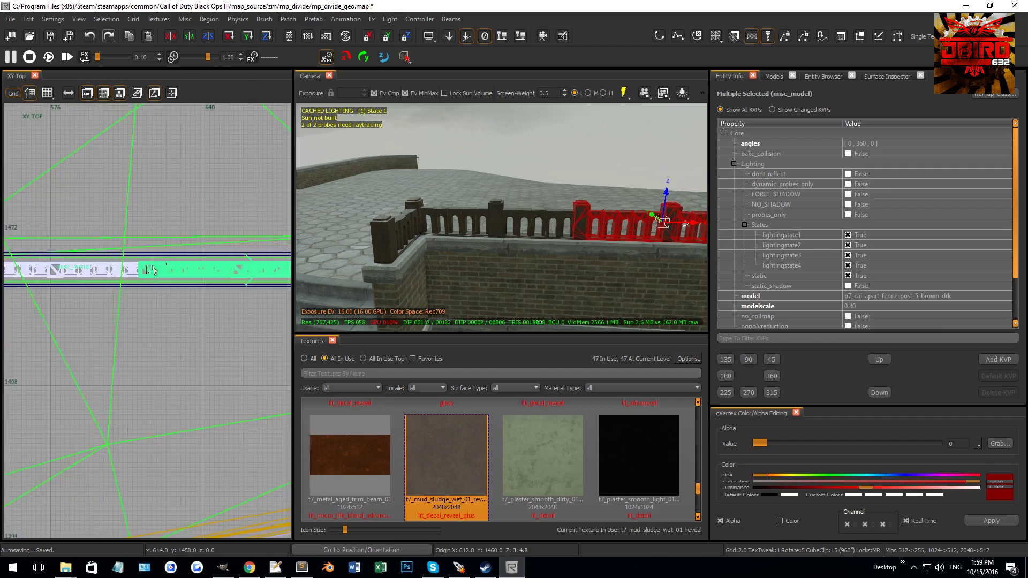
{"action": "right_click_drag", "start_coordinate": [151, 269], "coordinate": [163, 261]}
{"action": "key", "text": "Escape"}
{"action": "mouse_move", "coordinate": [499, 224]}
{"action": "right_mouse_down"}
{"action": "mouse_move", "coordinate": [472, 229]}
{"action": "mouse_move", "coordinate": [504, 231]}
{"action": "mouse_move", "coordinate": [493, 231]}
{"action": "right_mouse_up"}
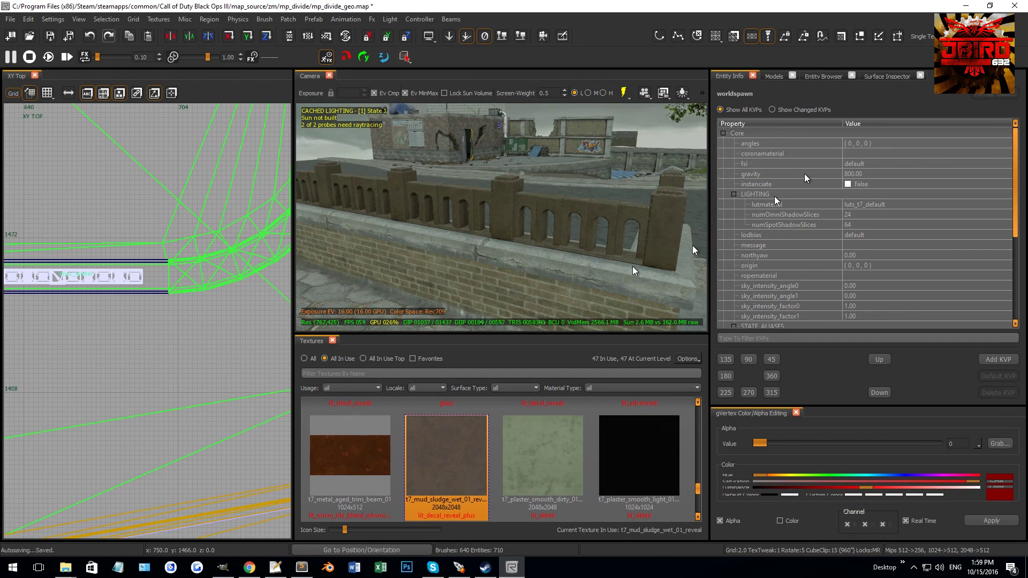
Step: Try the p7_cai_apart_fence_post_5 model on the fence section nearest the corner
{"action": "left_click", "coordinate": [772, 76]}
{"action": "left_click", "coordinate": [837, 214]}
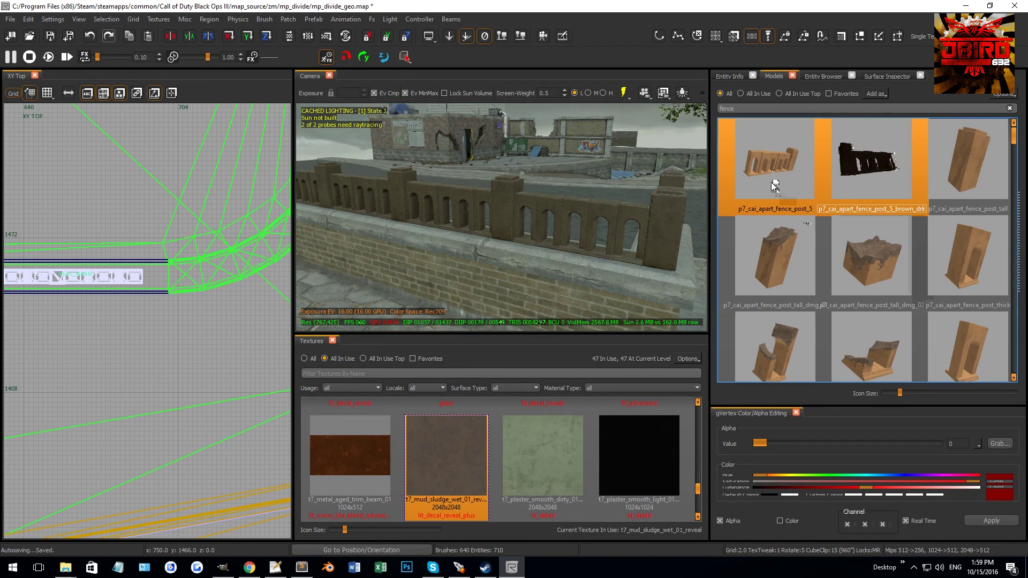
{"action": "left_click", "coordinate": [615, 214], "text": "shift"}
{"action": "double_click", "coordinate": [780, 161]}
{"action": "key", "text": "Escape"}
{"action": "right_click_drag", "start_coordinate": [593, 204], "coordinate": [573, 214]}
Step: Replace the model of the first fence section beside the corner with p7_cai_fence_pedestrian
{"action": "left_click", "coordinate": [515, 162], "text": "shift"}
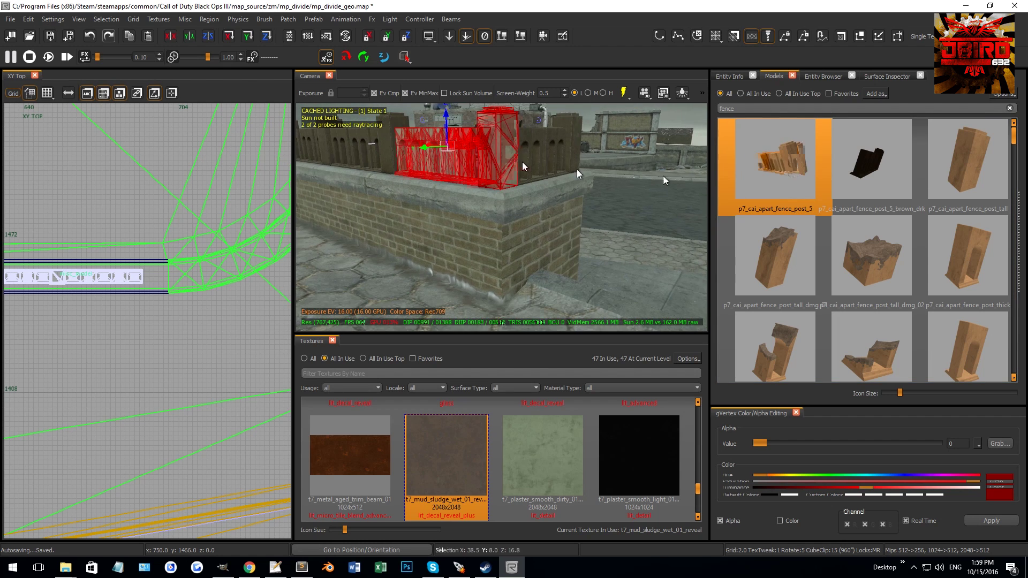
{"action": "scroll", "coordinate": [851, 243], "scroll_direction": "down", "scroll_amount": 4}
{"action": "scroll", "coordinate": [844, 246], "scroll_direction": "down", "scroll_amount": 2}
{"action": "scroll", "coordinate": [844, 246], "scroll_direction": "up", "scroll_amount": 2}
{"action": "double_click", "coordinate": [776, 279]}
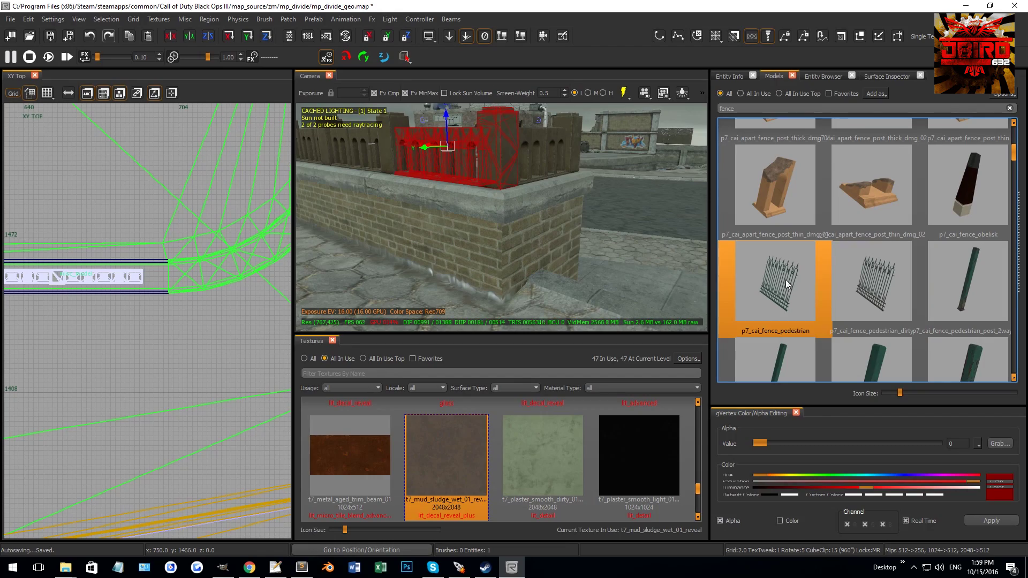
{"action": "key", "text": "Escape"}
Step: Delete all the remaining brown fence sections on the short and long walls
{"action": "right_click_drag", "start_coordinate": [563, 230], "coordinate": [482, 211]}
{"action": "left_click", "coordinate": [533, 213], "text": "shift"}
{"action": "left_click", "coordinate": [421, 196], "text": "shift"}
{"action": "right_click_drag", "start_coordinate": [421, 196], "coordinate": [513, 196]}
{"action": "left_click", "coordinate": [542, 194], "text": "shift"}
{"action": "left_click", "coordinate": [607, 196], "text": "shift"}
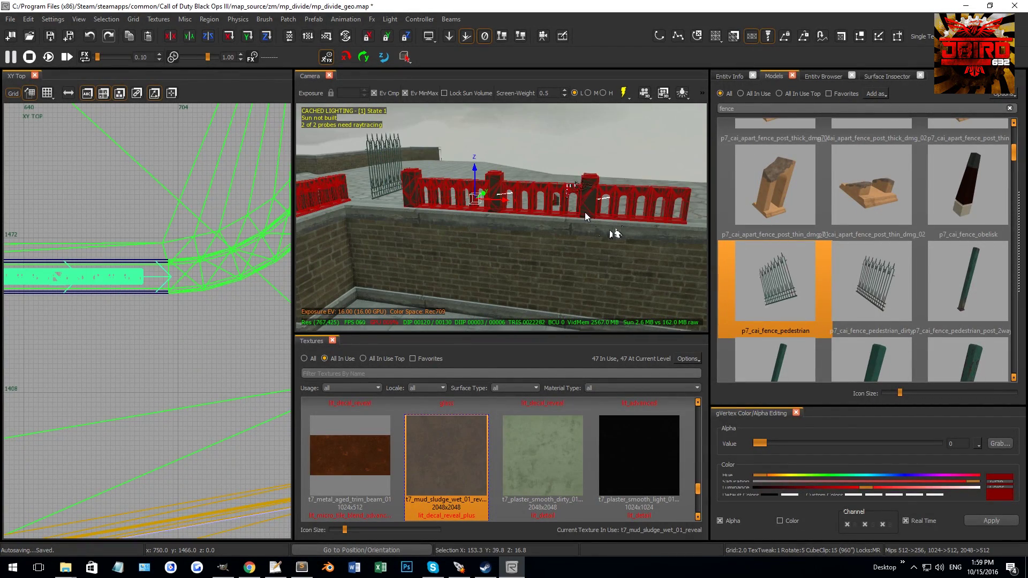
{"action": "key", "text": "BackSpace"}
Step: Move the p7_cai_fence_pedestrian panel onto the middle of the short wall segment
{"action": "right_click_drag", "start_coordinate": [584, 228], "coordinate": [467, 287]}
{"action": "scroll", "coordinate": [232, 307], "scroll_direction": "down", "scroll_amount": 10}
{"action": "scroll", "coordinate": [155, 297], "scroll_direction": "up", "scroll_amount": 4}
{"action": "scroll", "coordinate": [229, 309], "scroll_direction": "up", "scroll_amount": 5}
{"action": "left_click_drag", "start_coordinate": [189, 270], "coordinate": [58, 314]}
{"action": "scroll", "coordinate": [229, 312], "scroll_direction": "up", "scroll_amount": 3}
{"action": "right_click_drag", "start_coordinate": [55, 316], "coordinate": [143, 326]}
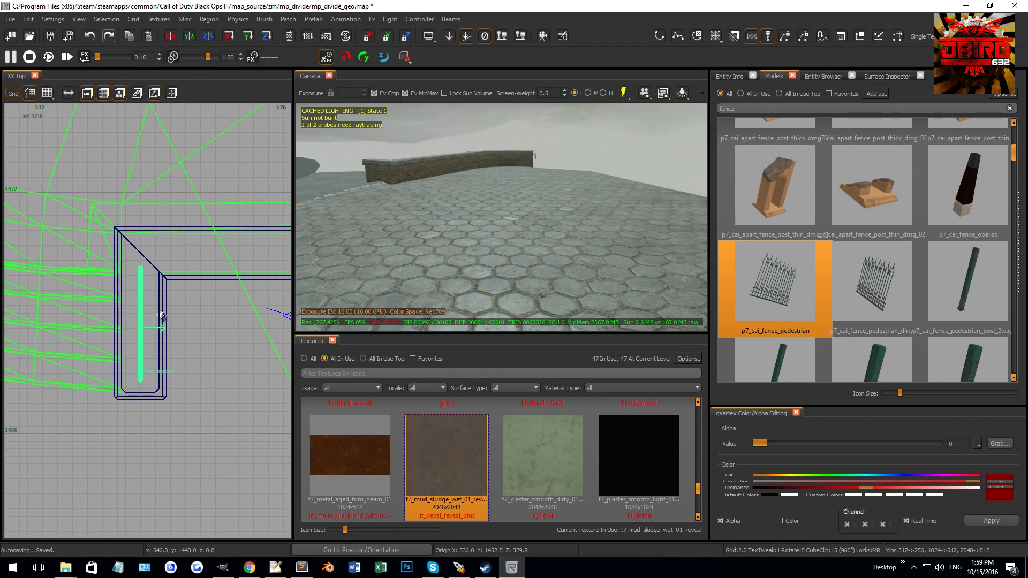
Step: Add a copy of the pedestrian fence panel turned 90 degrees and place it on the long wall beside the corner
{"action": "key", "text": "4"}
{"action": "key", "text": "r"}
{"action": "left_click_drag", "start_coordinate": [150, 312], "coordinate": [159, 245]}
{"action": "key", "text": "r"}
{"action": "scroll", "coordinate": [151, 270], "scroll_direction": "up", "scroll_amount": 4}
{"action": "key", "text": "2"}
{"action": "scroll", "coordinate": [152, 248], "scroll_direction": "up", "scroll_amount": 2}
{"action": "key", "text": "1"}
{"action": "key", "text": "Escape"}
{"action": "right_click_drag", "start_coordinate": [441, 244], "coordinate": [459, 238]}
{"action": "right_click_drag", "start_coordinate": [487, 203], "coordinate": [484, 186]}
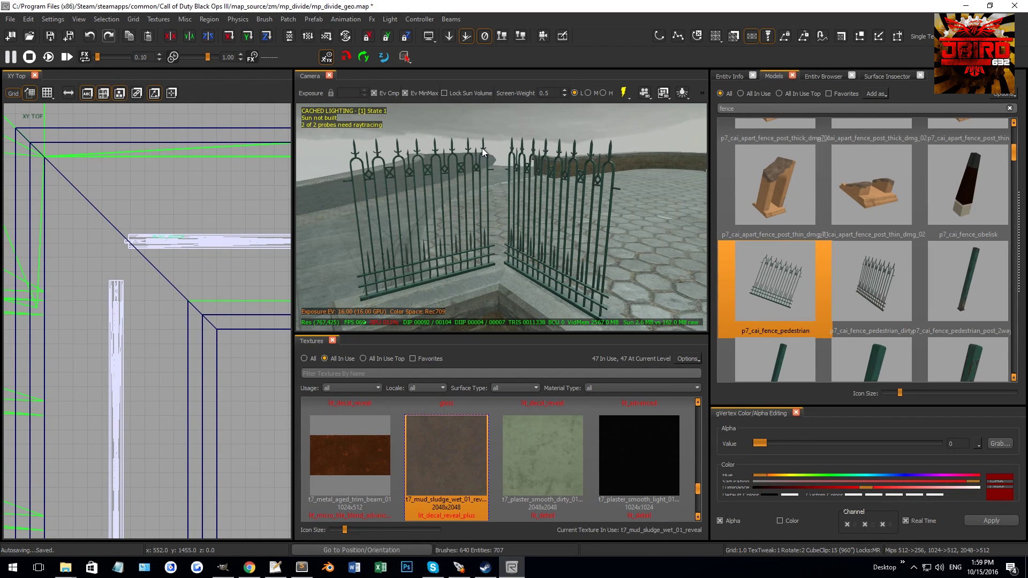
Step: Resize the short-wall fence panel, trying a modelscale of 0.50 and settling on 0.45
{"action": "scroll", "coordinate": [482, 148], "scroll_direction": "up", "scroll_amount": 3}
{"action": "right_click_drag", "start_coordinate": [481, 147], "coordinate": [618, 156]}
{"action": "left_click", "coordinate": [457, 203], "text": "shift"}
{"action": "scroll", "coordinate": [163, 306], "scroll_direction": "down", "scroll_amount": 5}
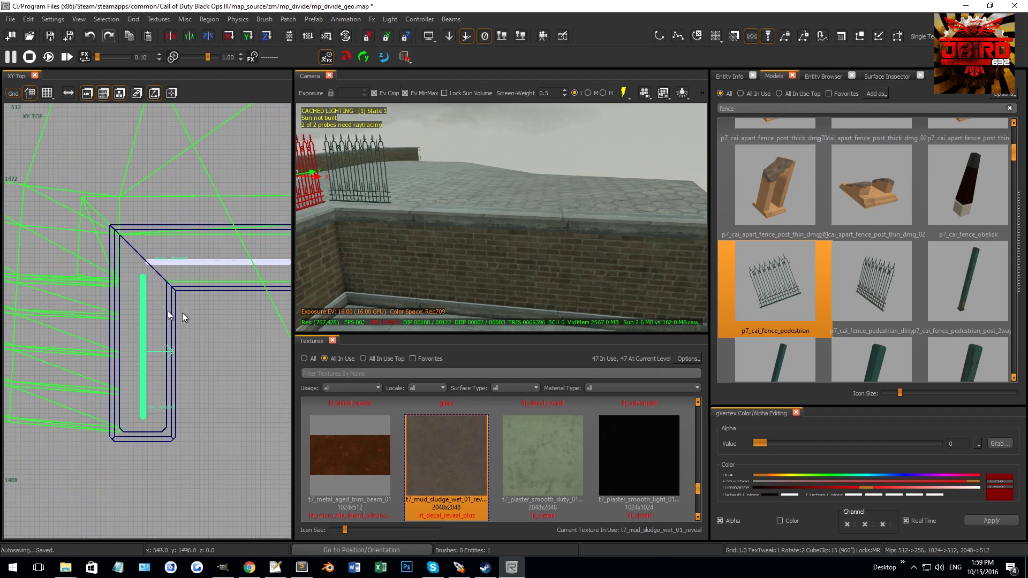
{"action": "key", "text": "n"}
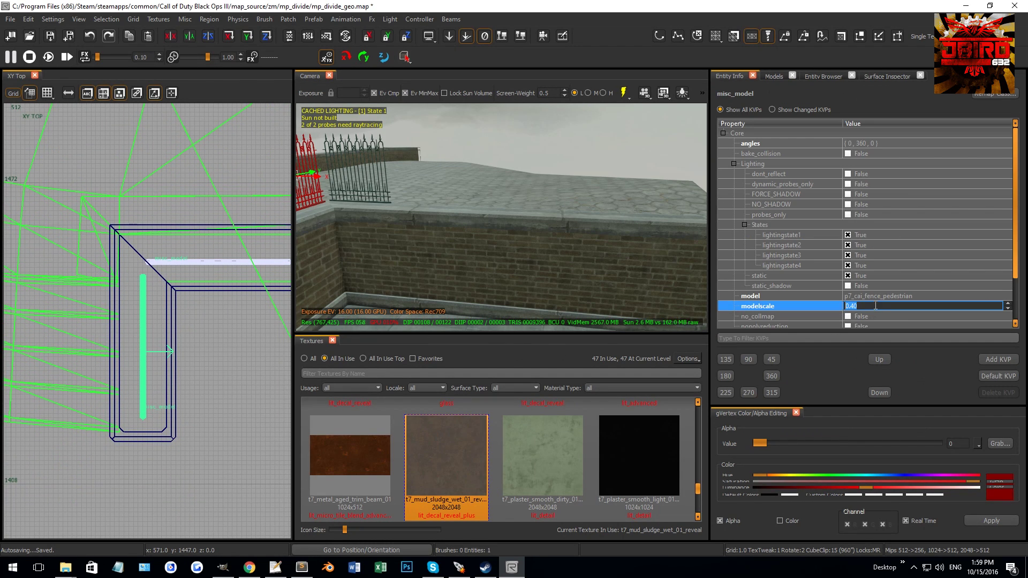
{"action": "key", "text": "Return"}
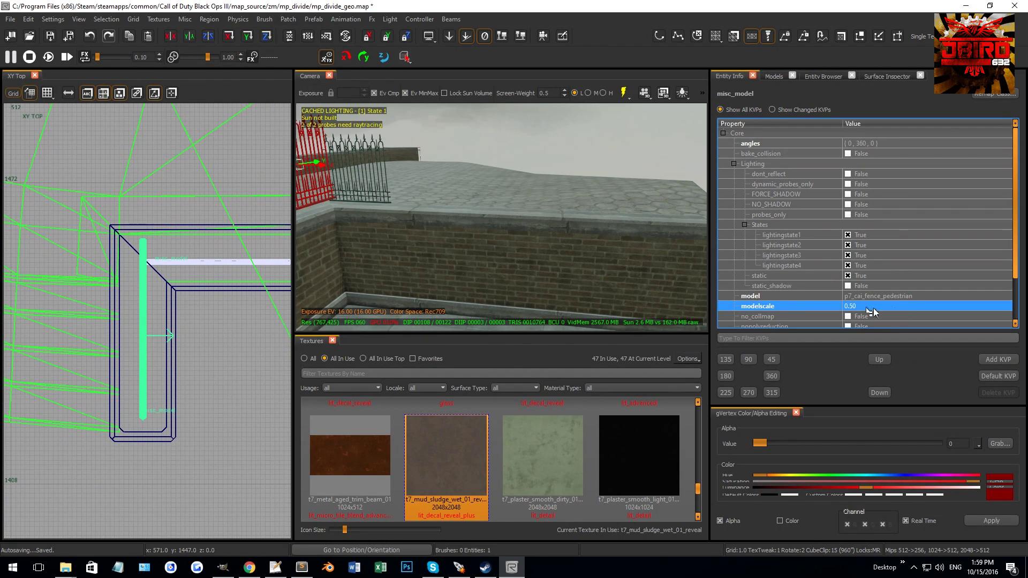
{"action": "key", "text": "Return"}
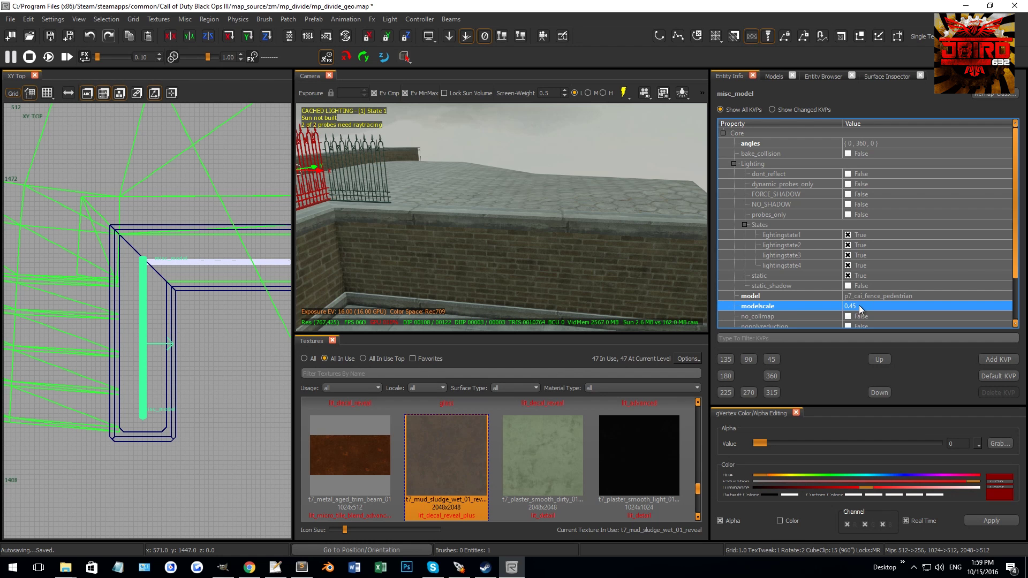
{"action": "key", "text": "Escape"}
Step: Set the long-wall fence panel's modelscale to 0.42 and slide it to meet the other panel at the corner
{"action": "left_click", "coordinate": [584, 150]}
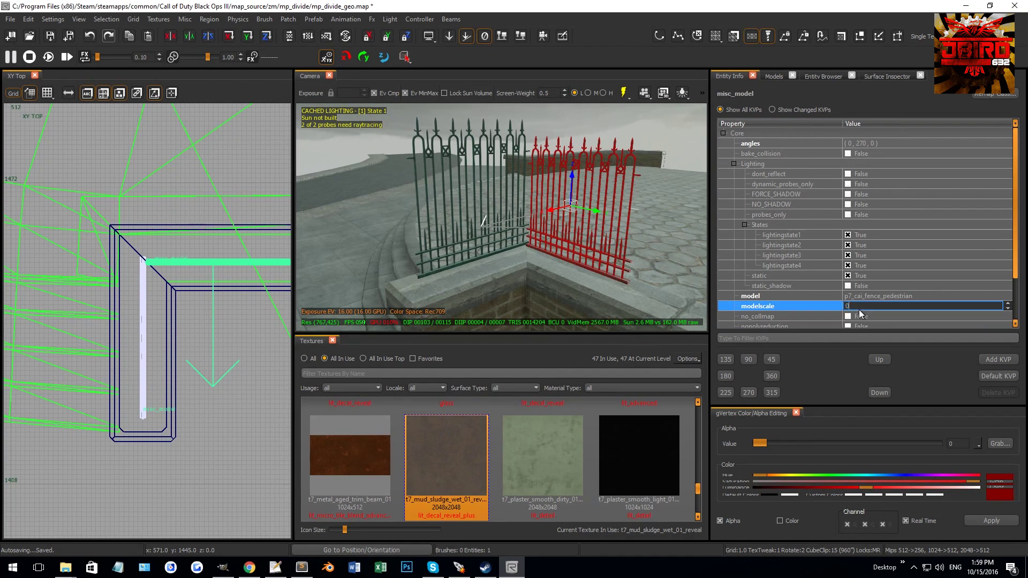
{"action": "key", "text": "Return"}
{"action": "scroll", "coordinate": [226, 271], "scroll_direction": "up", "scroll_amount": 5}
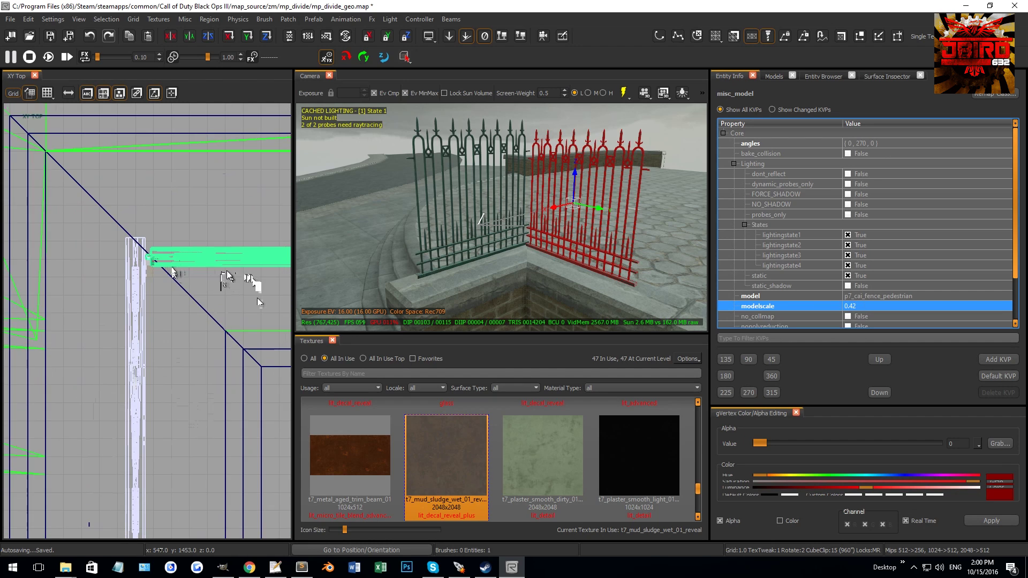
{"action": "scroll", "coordinate": [180, 275], "scroll_direction": "up", "scroll_amount": 1}
{"action": "left_click_drag", "start_coordinate": [181, 262], "coordinate": [161, 241]}
{"action": "key", "text": "Escape"}
Step: Set the long-wall fence panel's modelscale to 0.45
{"action": "scroll", "coordinate": [414, 234], "scroll_direction": "up", "scroll_amount": 4}
{"action": "right_click_drag", "start_coordinate": [406, 223], "coordinate": [559, 241]}
{"action": "left_click", "coordinate": [564, 156], "text": "shift"}
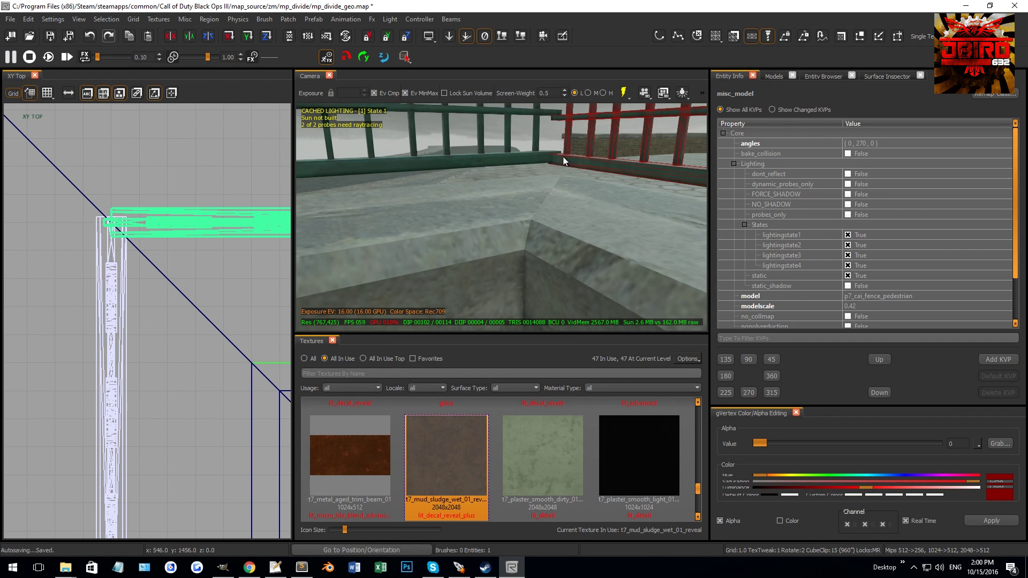
{"action": "left_click", "coordinate": [867, 305]}
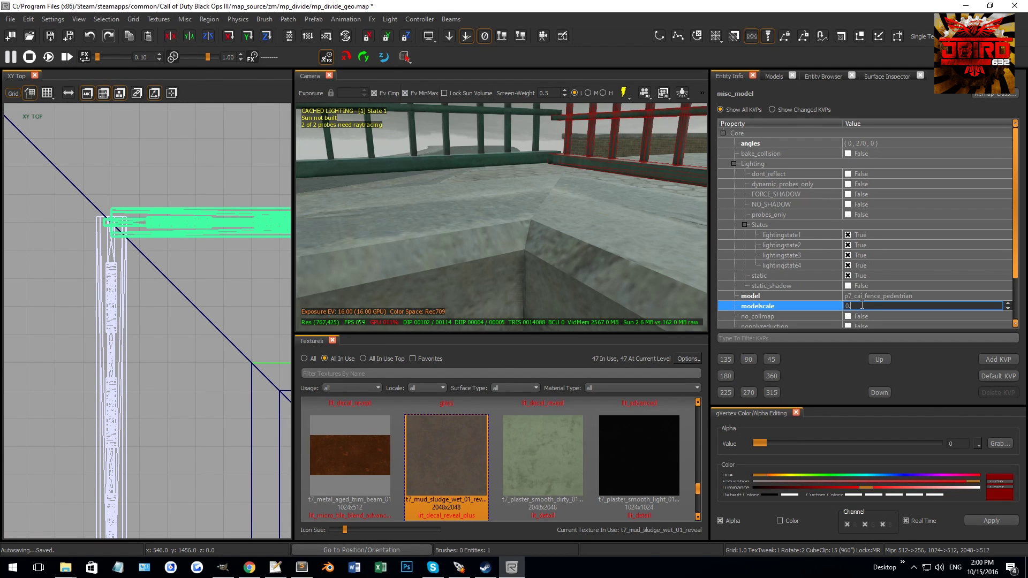
{"action": "key", "text": "Return"}
{"action": "right_click_drag", "start_coordinate": [541, 220], "coordinate": [455, 215]}
Step: Select both fence panels and lower them onto the top of the wall cap
{"action": "key", "text": "Escape"}
{"action": "left_click", "coordinate": [455, 215], "text": "shift"}
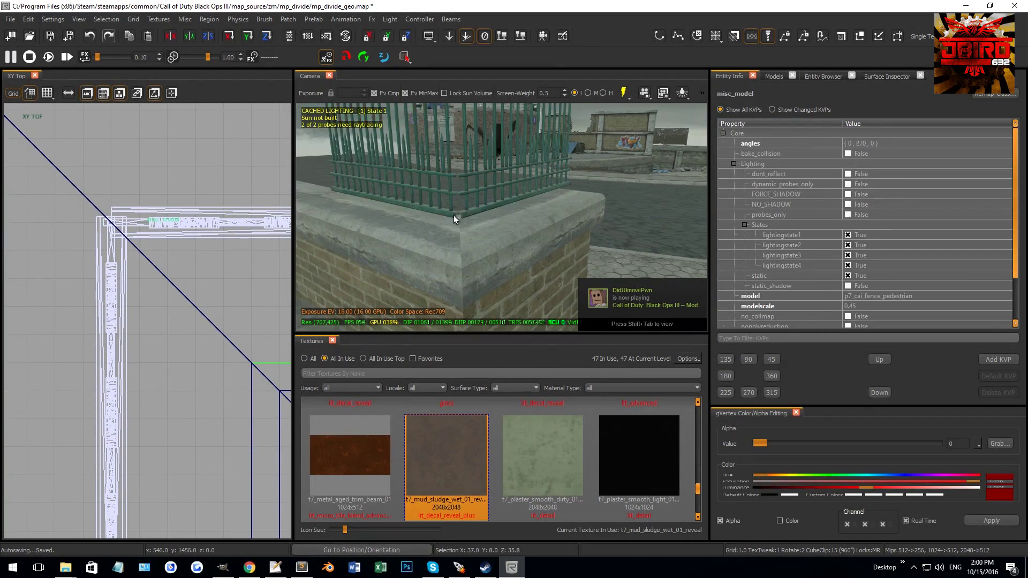
{"action": "key", "text": "ctrl+Tab"}
{"action": "scroll", "coordinate": [204, 277], "scroll_direction": "down", "scroll_amount": 8}
{"action": "scroll", "coordinate": [188, 320], "scroll_direction": "up", "scroll_amount": 4}
{"action": "left_click_drag", "start_coordinate": [184, 321], "coordinate": [186, 354]}
{"action": "right_click_drag", "start_coordinate": [445, 284], "coordinate": [472, 258]}
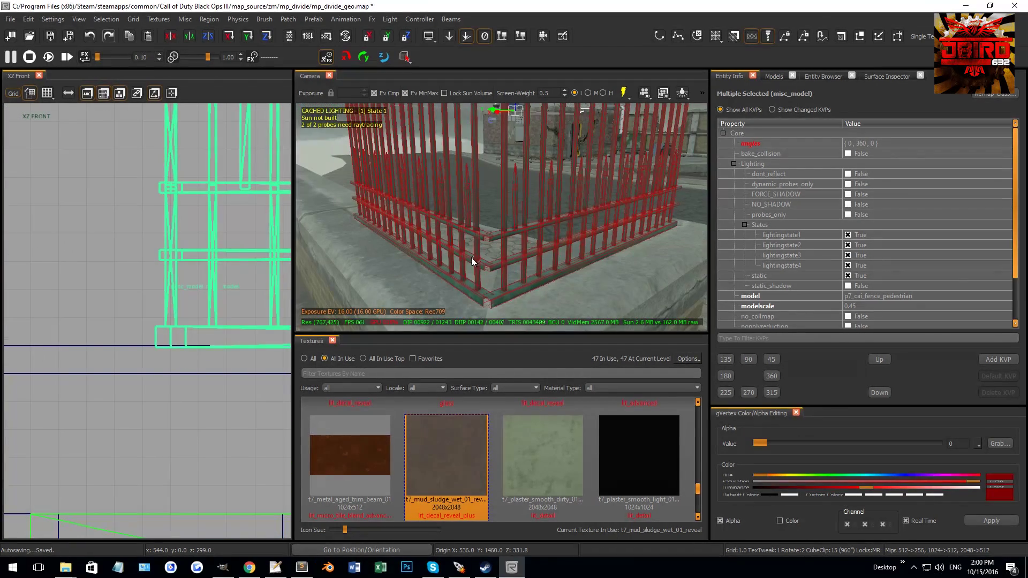
Step: Place the dirty two-way connecting pedestrian fence post model over the corner where the two panels meet
{"action": "left_click", "coordinate": [799, 75]}
{"action": "key", "text": "Escape"}
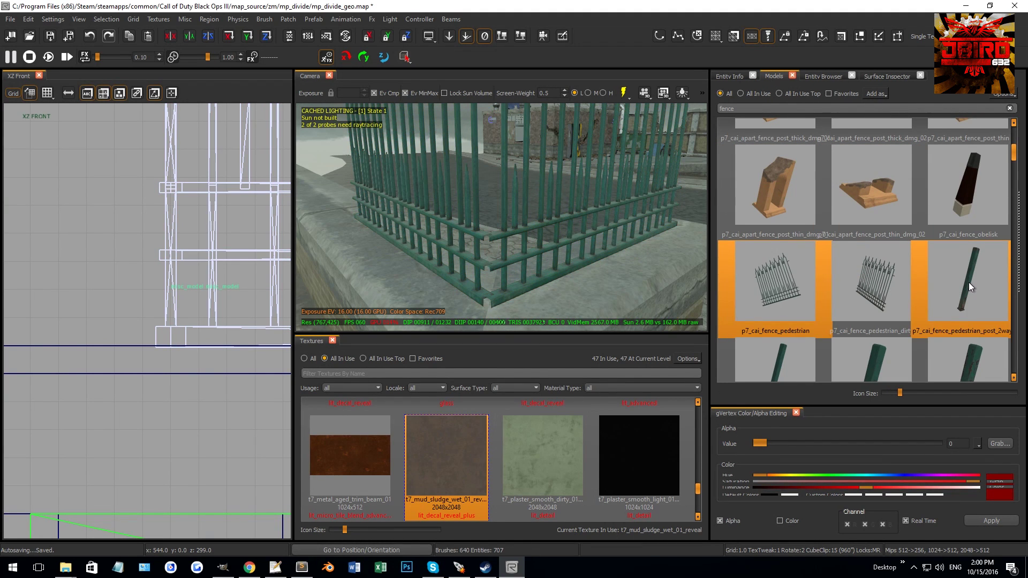
{"action": "left_click", "coordinate": [969, 286]}
{"action": "left_click_drag", "start_coordinate": [495, 315], "coordinate": [499, 309]}
{"action": "key", "text": "ctrl+Tab"}
{"action": "key", "text": "ctrl+Tab"}
{"action": "scroll", "coordinate": [186, 345], "scroll_direction": "down", "scroll_amount": 5}
{"action": "scroll", "coordinate": [184, 339], "scroll_direction": "up", "scroll_amount": 4}
{"action": "left_click_drag", "start_coordinate": [185, 336], "coordinate": [205, 283]}
{"action": "scroll", "coordinate": [197, 276], "scroll_direction": "up", "scroll_amount": 3}
{"action": "key", "text": "bracketleft"}
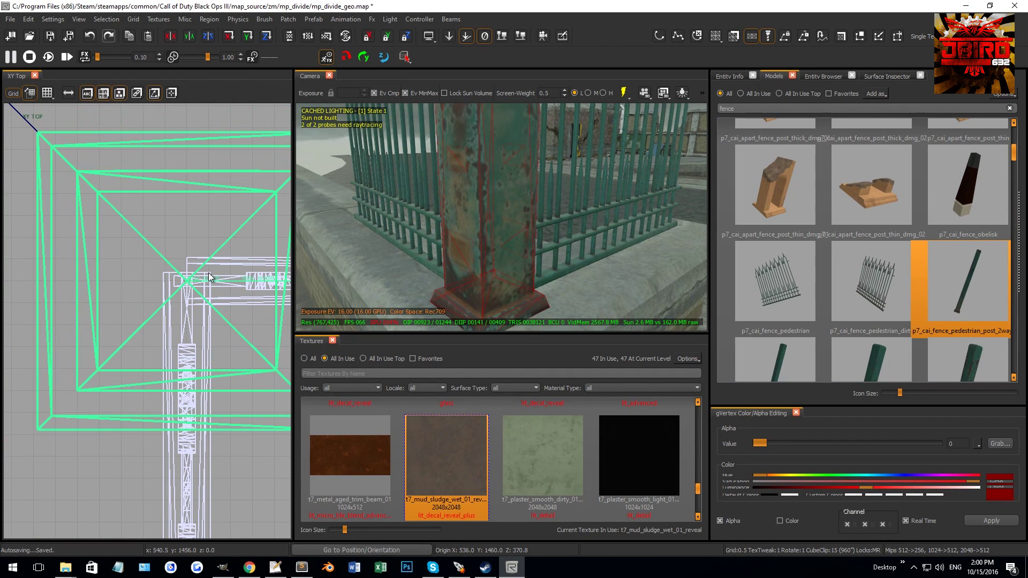
Step: Set the corner post's modelscale to 0.45
{"action": "key", "text": "Escape"}
{"action": "key", "text": "Down"}
{"action": "key", "text": "Down"}
{"action": "right_click_drag", "start_coordinate": [533, 243], "coordinate": [529, 197]}
{"action": "left_click", "coordinate": [530, 196], "text": "shift"}
{"action": "left_click", "coordinate": [731, 76]}
{"action": "left_click", "coordinate": [847, 305]}
{"action": "type", "text": "0.45"}
{"action": "key", "text": "Return"}
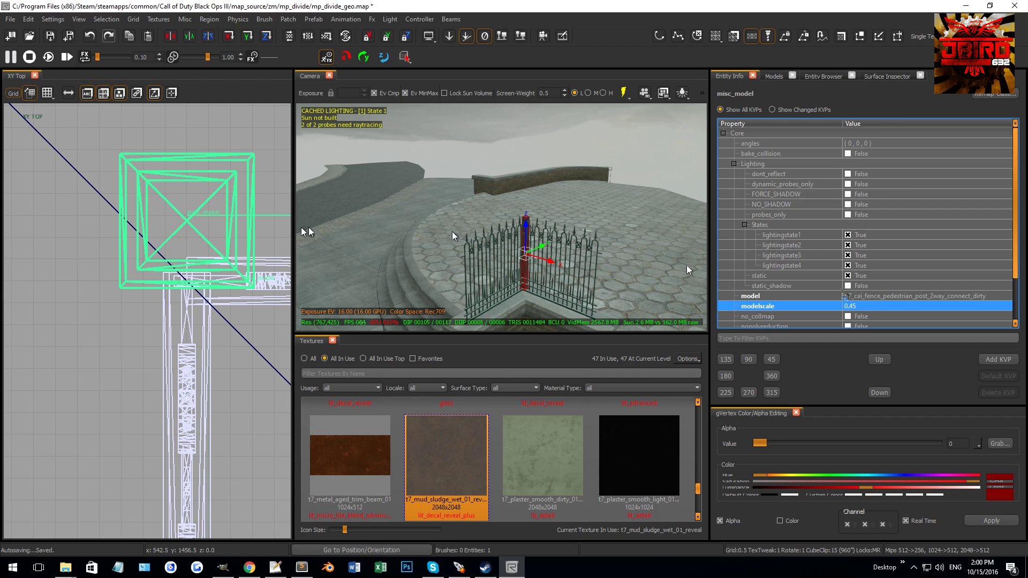
Step: Center the scaled corner post on the joint between the two fence panels
{"action": "scroll", "coordinate": [151, 228], "scroll_direction": "down", "scroll_amount": 3}
{"action": "scroll", "coordinate": [170, 230], "scroll_direction": "up", "scroll_amount": 3}
{"action": "left_click_drag", "start_coordinate": [173, 230], "coordinate": [173, 296]}
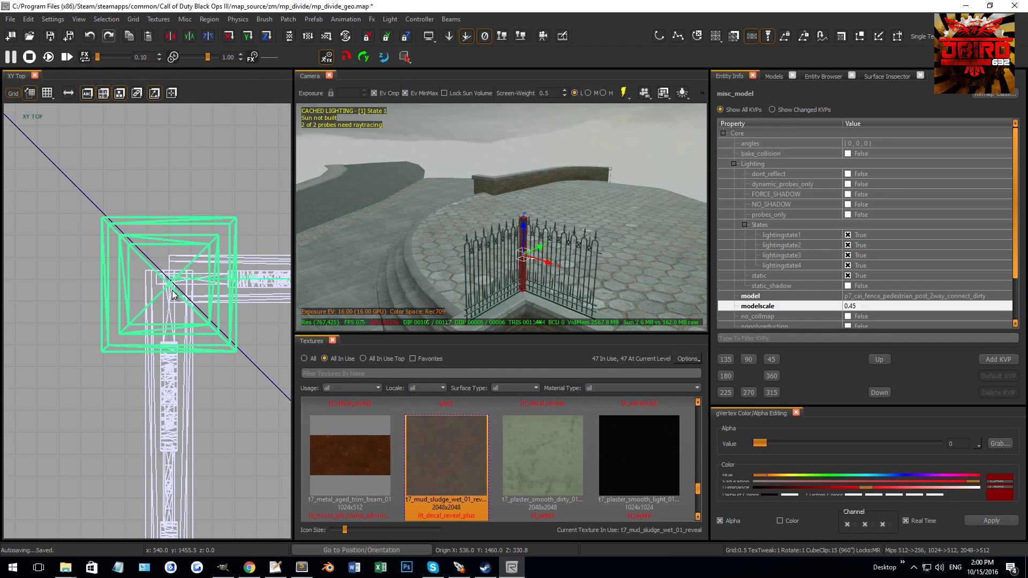
Step: Check the corner post's height and alignment against the adjoining fence panels from the front
{"action": "key", "text": "ctrl+Tab"}
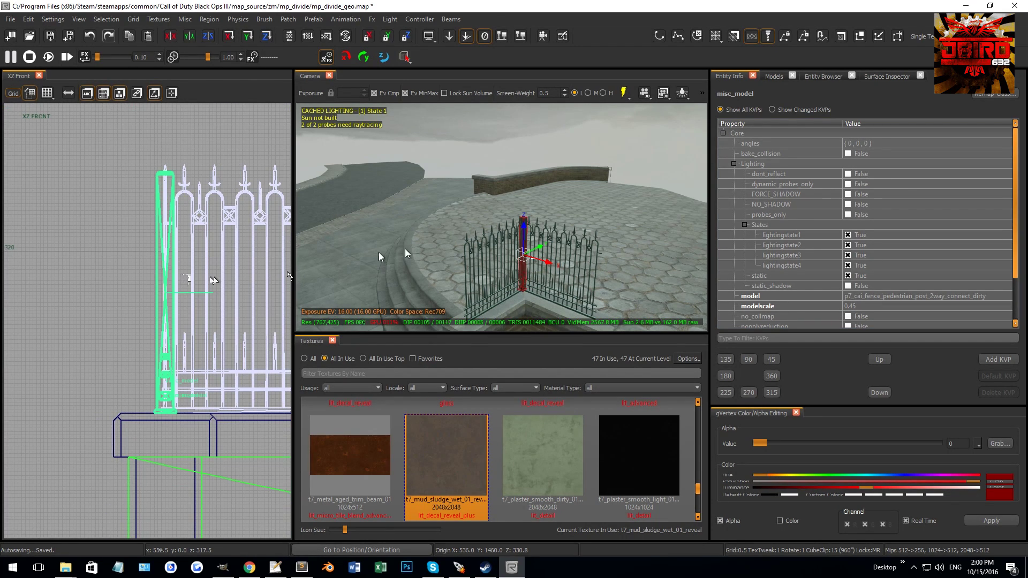
{"action": "key", "text": "Escape"}
{"action": "right_click_drag", "start_coordinate": [398, 220], "coordinate": [444, 146]}
{"action": "left_click", "coordinate": [484, 175], "text": "shift"}
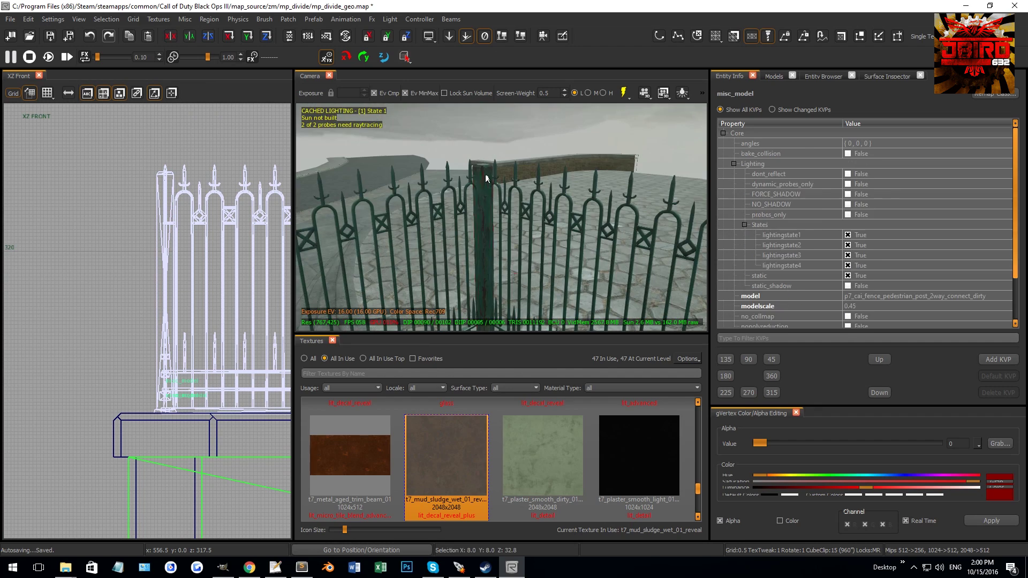
{"action": "key", "text": "Escape"}
{"action": "left_click", "coordinate": [431, 201], "text": "shift"}
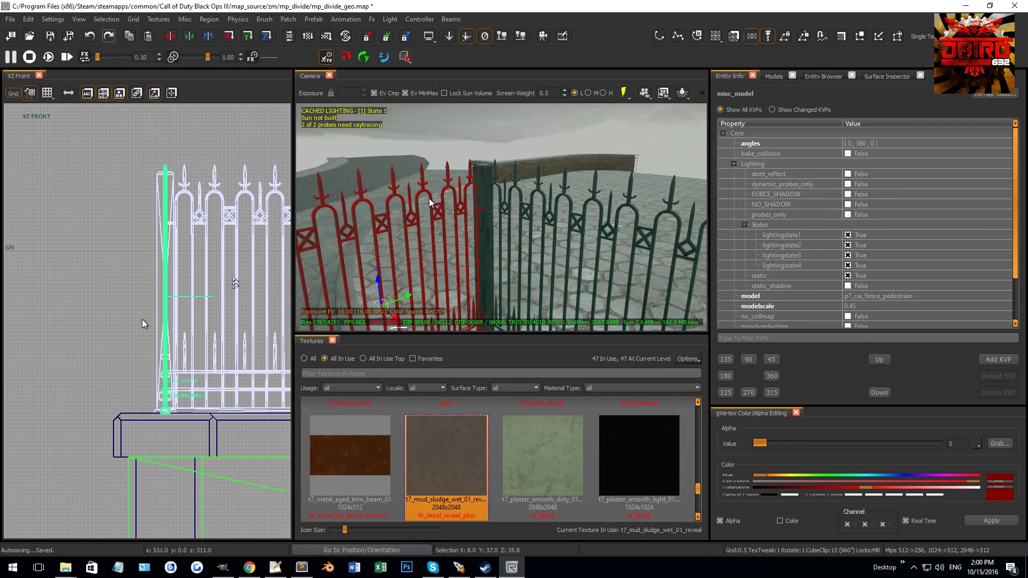
Step: Duplicate the corner fence post and place the copy at the free end of the wall's short-side panel
{"action": "key", "text": "ctrl+Tab"}
{"action": "key", "text": "ctrl+Tab"}
{"action": "scroll", "coordinate": [148, 347], "scroll_direction": "up", "scroll_amount": 2}
{"action": "scroll", "coordinate": [160, 262], "scroll_direction": "up", "scroll_amount": 1}
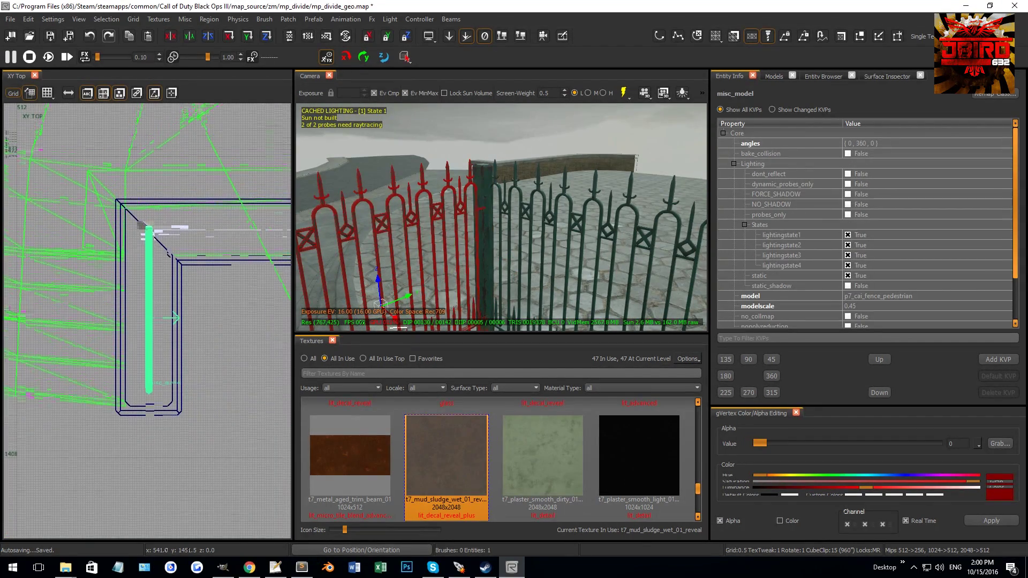
{"action": "key", "text": "Escape"}
{"action": "left_click", "coordinate": [486, 170], "text": "shift"}
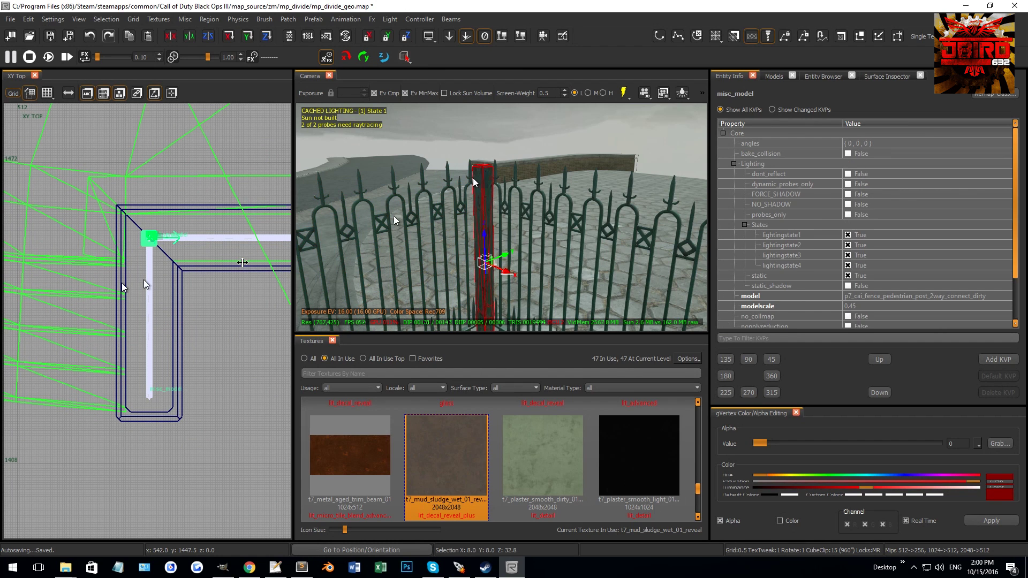
{"action": "key", "text": "space"}
{"action": "key", "text": "3"}
{"action": "left_click_drag", "start_coordinate": [160, 240], "coordinate": [156, 384]}
{"action": "scroll", "coordinate": [158, 407], "scroll_direction": "up", "scroll_amount": 2}
{"action": "key", "text": "2"}
{"action": "key", "text": "Escape"}
Step: Duplicate a connecting post and center the copy on the far end of the first panel along the long wall
{"action": "right_click_drag", "start_coordinate": [466, 251], "coordinate": [513, 218]}
{"action": "left_click", "coordinate": [603, 193], "text": "shift"}
{"action": "scroll", "coordinate": [152, 299], "scroll_direction": "down", "scroll_amount": 2}
{"action": "scroll", "coordinate": [151, 299], "scroll_direction": "down", "scroll_amount": 1}
{"action": "right_click_drag", "start_coordinate": [139, 252], "coordinate": [69, 322]}
{"action": "key", "text": "3"}
{"action": "left_click_drag", "start_coordinate": [80, 269], "coordinate": [171, 283]}
{"action": "scroll", "coordinate": [213, 271], "scroll_direction": "up", "scroll_amount": 5}
{"action": "key", "text": "1"}
{"action": "right_click_drag", "start_coordinate": [482, 220], "coordinate": [531, 207]}
{"action": "key", "text": "Escape"}
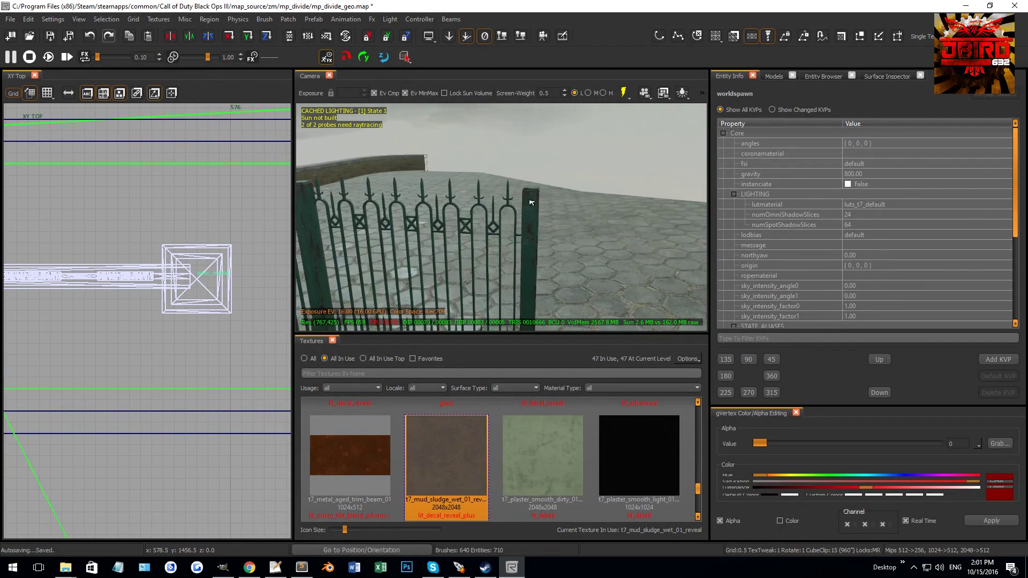
Step: Duplicate the long wall's first panel with its end post and butt the copy against that post
{"action": "left_click", "coordinate": [508, 201]}
{"action": "scroll", "coordinate": [202, 285], "scroll_direction": "up", "scroll_amount": 2}
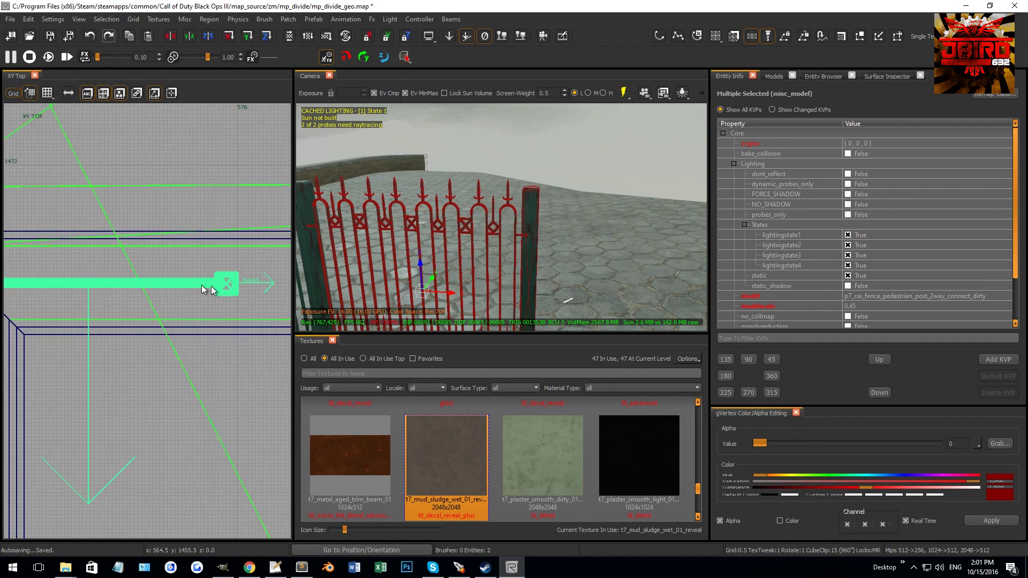
{"action": "scroll", "coordinate": [137, 286], "scroll_direction": "down", "scroll_amount": 4}
{"action": "left_click_drag", "start_coordinate": [139, 287], "coordinate": [207, 289]}
{"action": "scroll", "coordinate": [202, 287], "scroll_direction": "up", "scroll_amount": 4}
{"action": "key", "text": "1"}
{"action": "scroll", "coordinate": [233, 285], "scroll_direction": "up", "scroll_amount": 4}
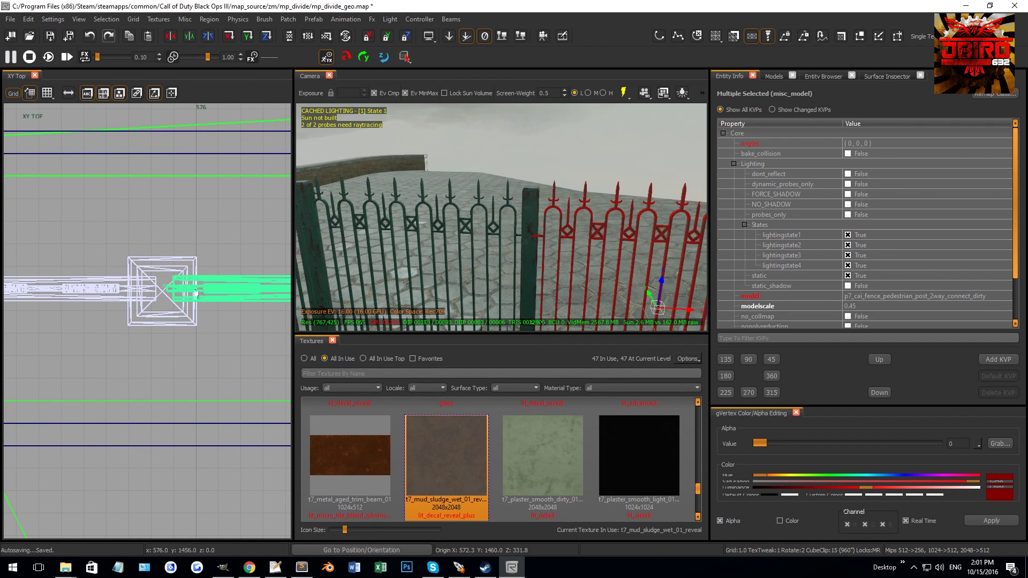
Step: Extend the long wall's fence with two further panels and posts, joined to the last post
{"action": "right_click_drag", "start_coordinate": [510, 203], "coordinate": [536, 202]}
{"action": "left_click_drag", "start_coordinate": [535, 202], "coordinate": [659, 199]}
{"action": "scroll", "coordinate": [148, 264], "scroll_direction": "down", "scroll_amount": 4}
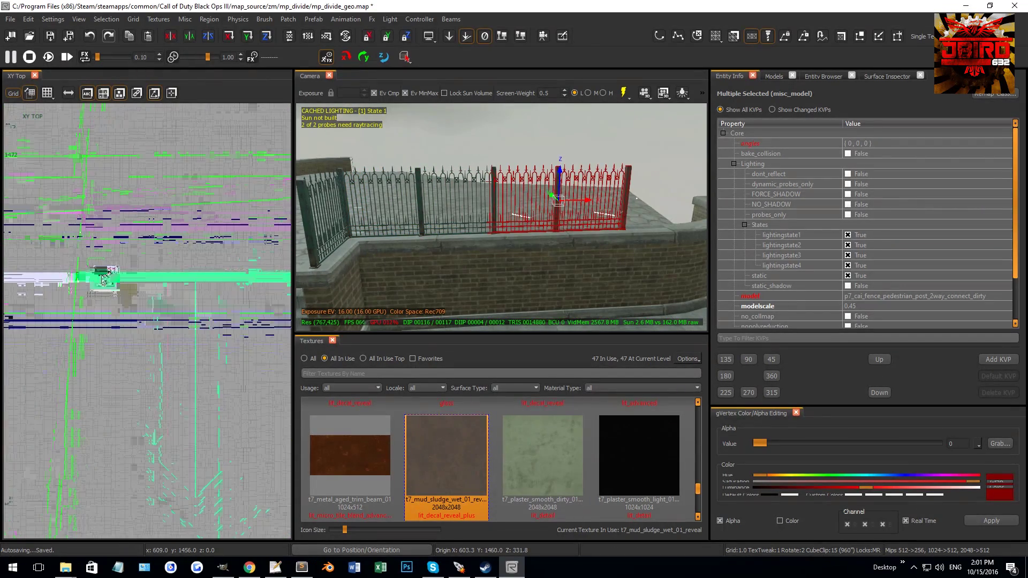
{"action": "scroll", "coordinate": [148, 264], "scroll_direction": "up", "scroll_amount": 5}
{"action": "left_click_drag", "start_coordinate": [140, 277], "coordinate": [143, 277]}
Step: Duplicate the last straight panel with its post and fit the copy, slightly angled, at the start of the curved wall
{"action": "right_click_drag", "start_coordinate": [397, 182], "coordinate": [640, 195]}
{"action": "key", "text": "Escape"}
{"action": "left_click", "coordinate": [640, 195], "text": "shift"}
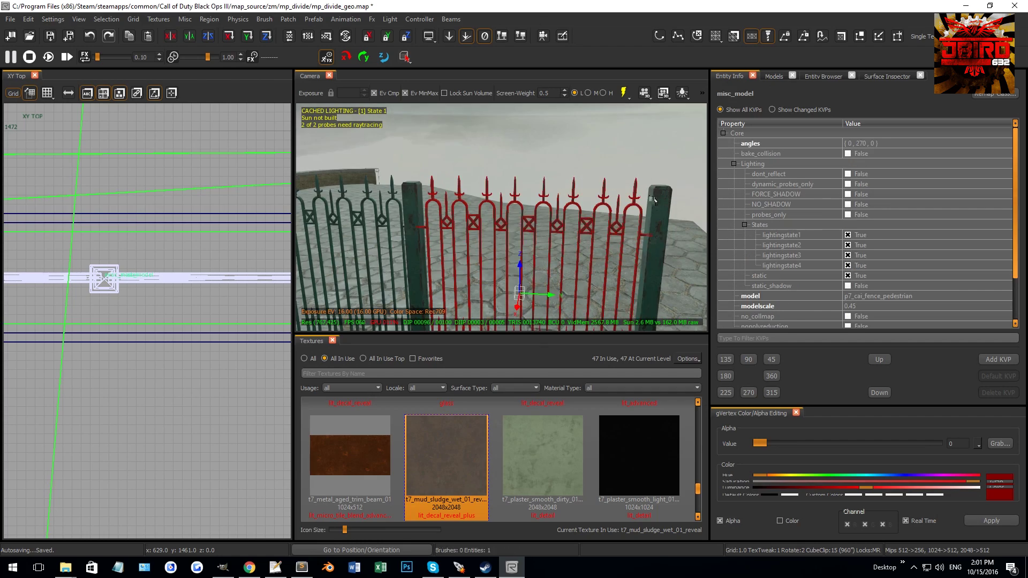
{"action": "scroll", "coordinate": [237, 275], "scroll_direction": "up", "scroll_amount": 5}
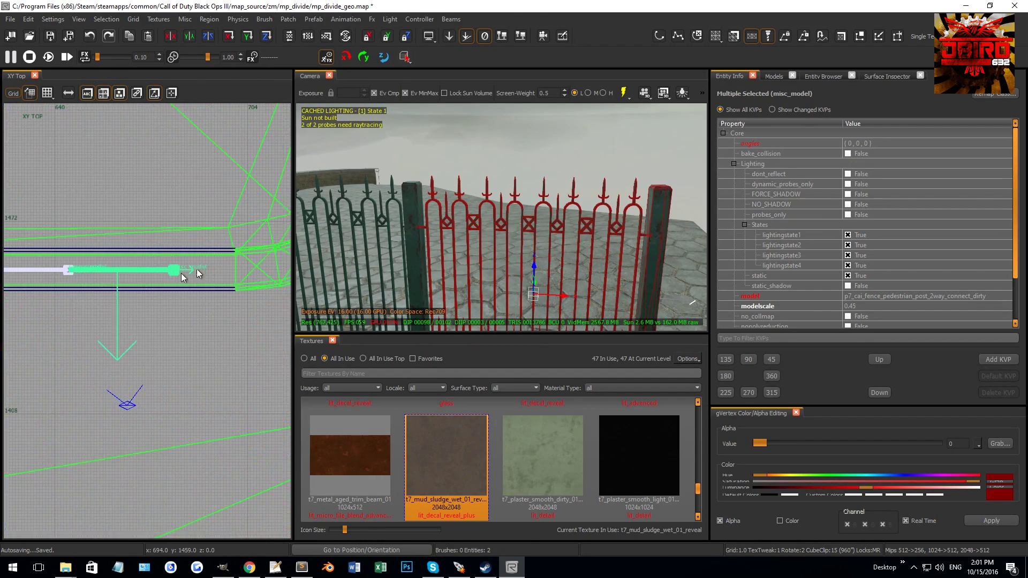
{"action": "key", "text": "space"}
{"action": "mouse_move", "coordinate": [111, 285]}
{"action": "left_mouse_down"}
{"action": "mouse_move", "coordinate": [206, 285]}
{"action": "mouse_move", "coordinate": [207, 267]}
{"action": "mouse_move", "coordinate": [224, 269]}
{"action": "mouse_move", "coordinate": [144, 281]}
{"action": "left_mouse_up"}
{"action": "scroll", "coordinate": [202, 281], "scroll_direction": "up", "scroll_amount": 3}
{"action": "key", "text": "r"}
{"action": "scroll", "coordinate": [203, 275], "scroll_direction": "down", "scroll_amount": 2}
{"action": "scroll", "coordinate": [218, 280], "scroll_direction": "up", "scroll_amount": 2}
Step: Set the next panel and post on the curved wall to an angle of 25.5982 and join them to the previous post
{"action": "key", "text": "r"}
{"action": "scroll", "coordinate": [143, 280], "scroll_direction": "down", "scroll_amount": 6}
{"action": "scroll", "coordinate": [148, 277], "scroll_direction": "up", "scroll_amount": 3}
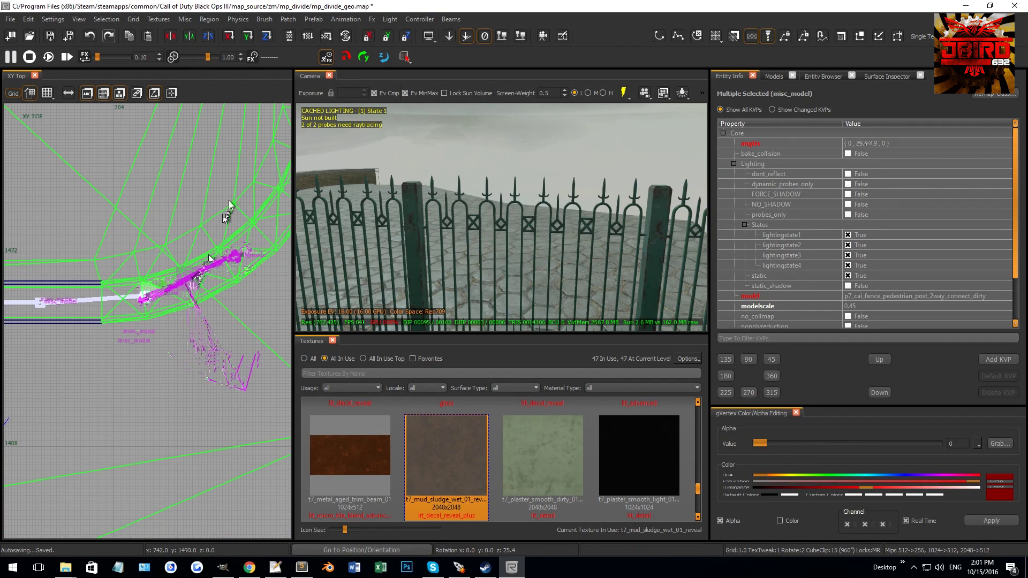
{"action": "scroll", "coordinate": [236, 253], "scroll_direction": "up", "scroll_amount": 1}
{"action": "right_click_drag", "start_coordinate": [241, 254], "coordinate": [224, 264]}
{"action": "key", "text": "r"}
{"action": "left_click_drag", "start_coordinate": [109, 315], "coordinate": [161, 295]}
{"action": "key", "text": "r"}
{"action": "key", "text": "r"}
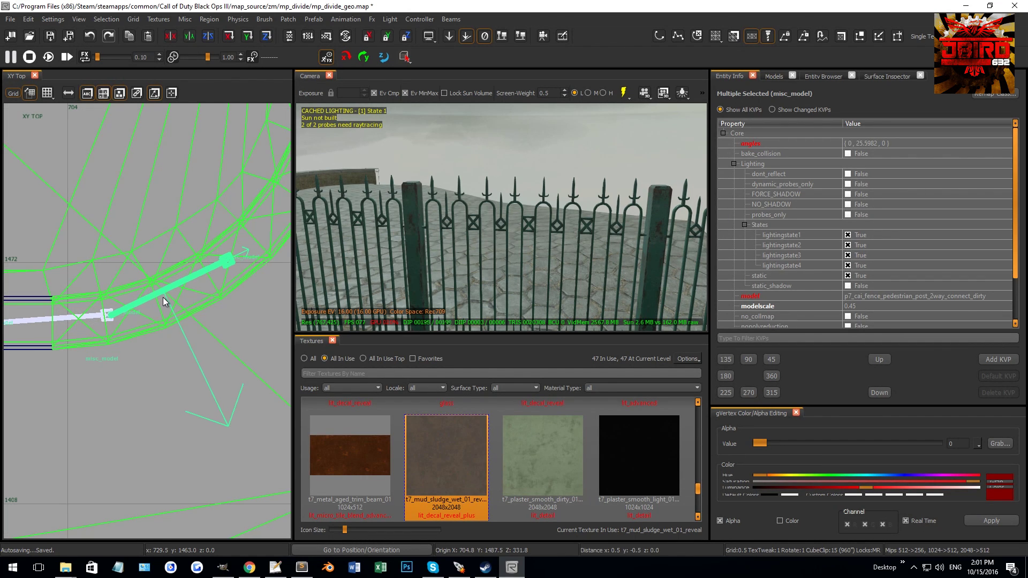
Step: Copy the angled panel and post further around the curve, rotated to 50.3974 and joined to the previous post
{"action": "right_click_drag", "start_coordinate": [163, 297], "coordinate": [188, 285]}
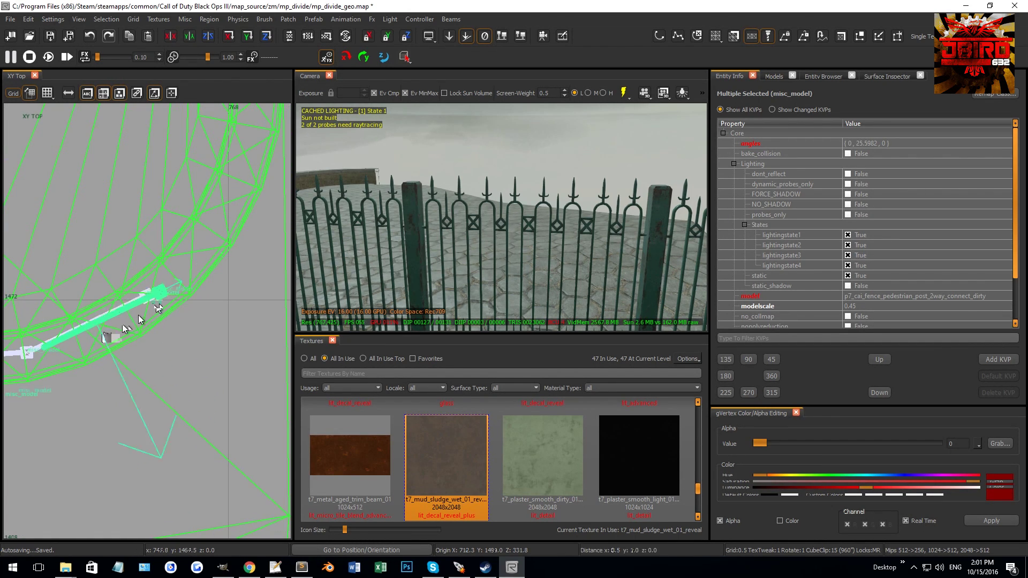
{"action": "left_click_drag", "start_coordinate": [186, 287], "coordinate": [207, 227]}
{"action": "right_click_drag", "start_coordinate": [206, 228], "coordinate": [179, 267]}
{"action": "scroll", "coordinate": [174, 279], "scroll_direction": "up", "scroll_amount": 2}
{"action": "key", "text": "r"}
{"action": "left_click_drag", "start_coordinate": [148, 316], "coordinate": [152, 315]}
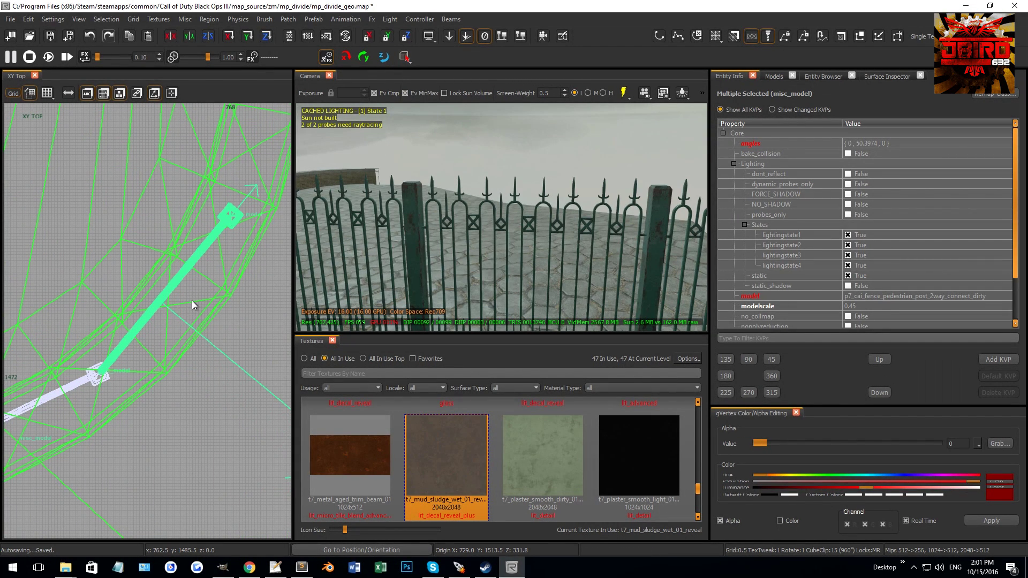
{"action": "key", "text": "r"}
{"action": "left_click_drag", "start_coordinate": [191, 301], "coordinate": [199, 296]}
{"action": "key", "text": "r"}
{"action": "right_click_drag", "start_coordinate": [206, 273], "coordinate": [225, 246]}
Step: Duplicate the panel and post for the curve's final section, rotate the copy to 79.1952 and join it to the fence
{"action": "right_click_drag", "start_coordinate": [210, 292], "coordinate": [195, 317]}
{"action": "key", "text": "space"}
{"action": "left_click_drag", "start_coordinate": [126, 374], "coordinate": [251, 189]}
{"action": "key", "text": "r"}
{"action": "right_click_drag", "start_coordinate": [251, 188], "coordinate": [202, 275]}
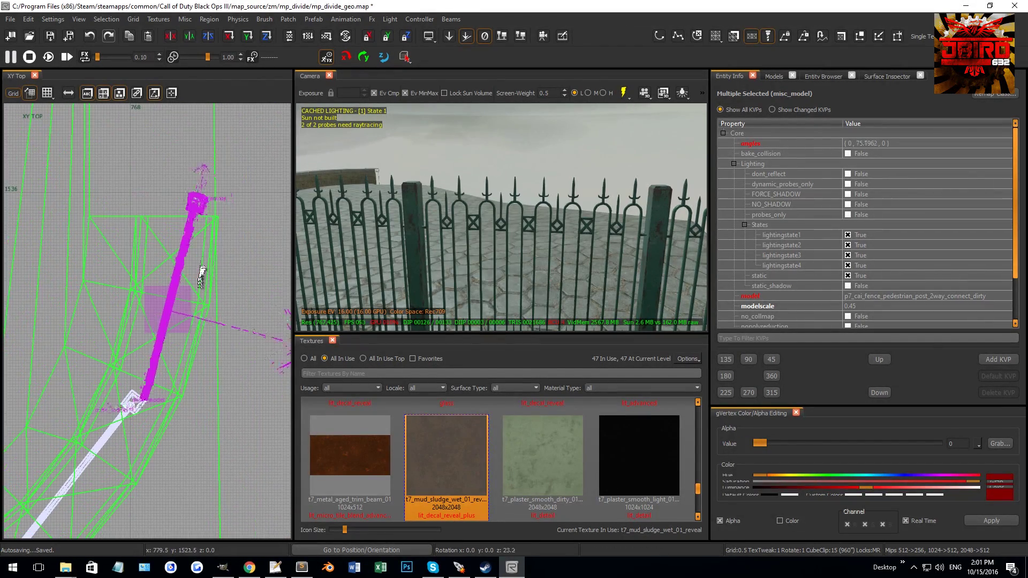
{"action": "left_click_drag", "start_coordinate": [202, 276], "coordinate": [205, 258]}
{"action": "key", "text": "r"}
{"action": "left_click_drag", "start_coordinate": [200, 284], "coordinate": [198, 287]}
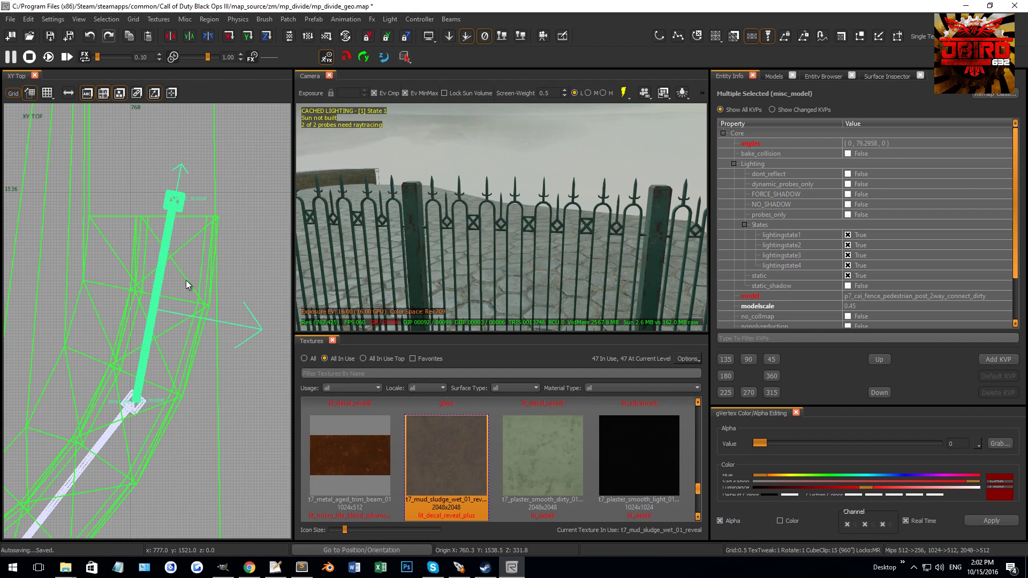
{"action": "key", "text": "r"}
{"action": "left_click_drag", "start_coordinate": [187, 285], "coordinate": [191, 278]}
{"action": "key", "text": "r"}
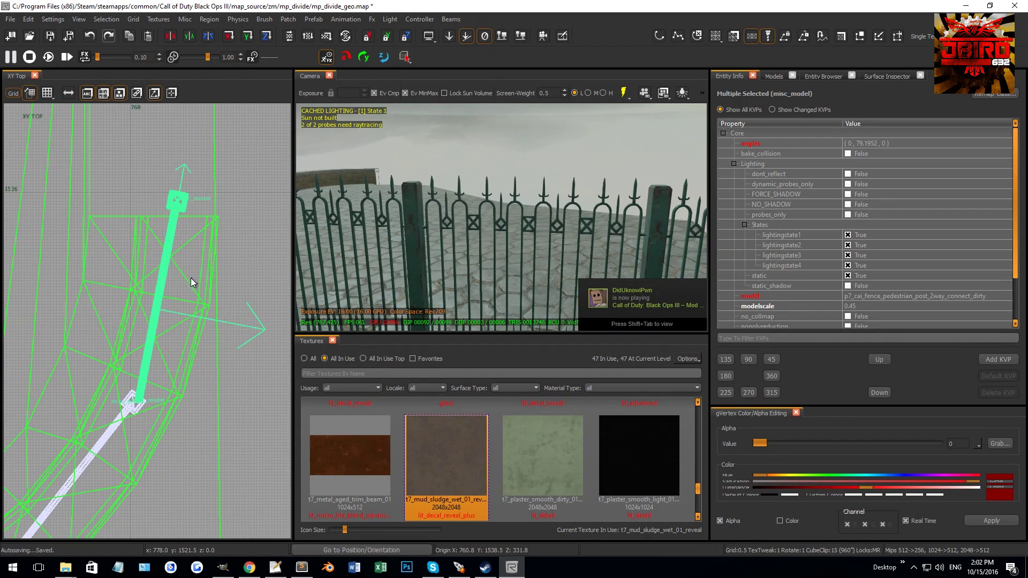
Step: Select all the fence panels and posts along the finished wall together
{"action": "key", "text": "Escape"}
{"action": "right_click_drag", "start_coordinate": [496, 152], "coordinate": [499, 215]}
{"action": "left_click", "coordinate": [652, 164]}
{"action": "left_click", "coordinate": [632, 171], "text": "shift"}
{"action": "right_click_drag", "start_coordinate": [632, 172], "coordinate": [646, 187]}
{"action": "left_click", "coordinate": [541, 180], "text": "shift"}
{"action": "left_click", "coordinate": [522, 171], "text": "shift"}
{"action": "left_click", "coordinate": [533, 166], "text": "shift"}
{"action": "left_click", "coordinate": [560, 185], "text": "shift"}
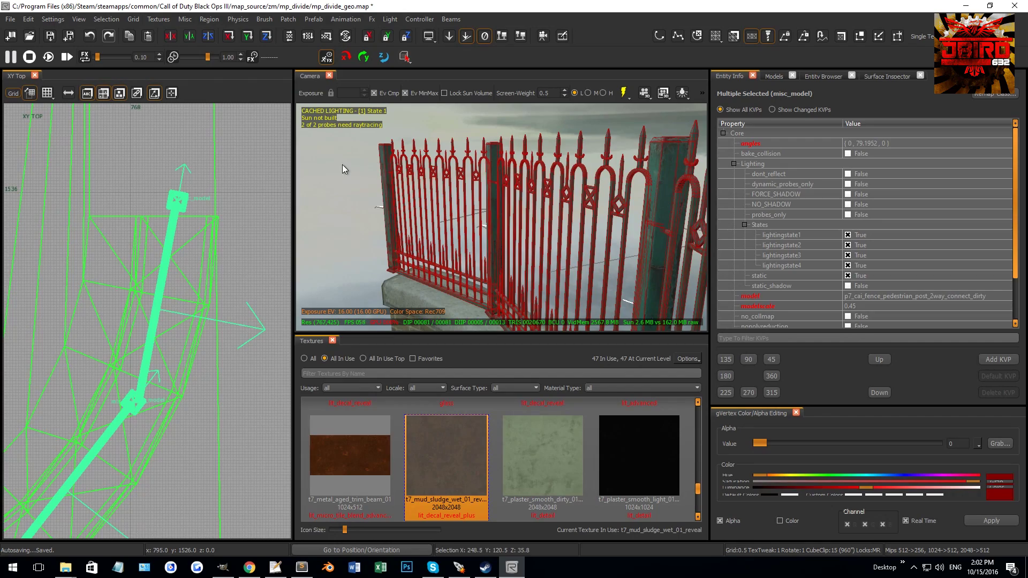
Step: Duplicate the whole fence run and bring the copy near the opposite wall, rotated 90 degrees
{"action": "scroll", "coordinate": [137, 259], "scroll_direction": "down", "scroll_amount": 12}
{"action": "right_click_drag", "start_coordinate": [136, 259], "coordinate": [220, 271]}
{"action": "scroll", "coordinate": [220, 271], "scroll_direction": "up", "scroll_amount": 3}
{"action": "scroll", "coordinate": [194, 284], "scroll_direction": "down", "scroll_amount": 5}
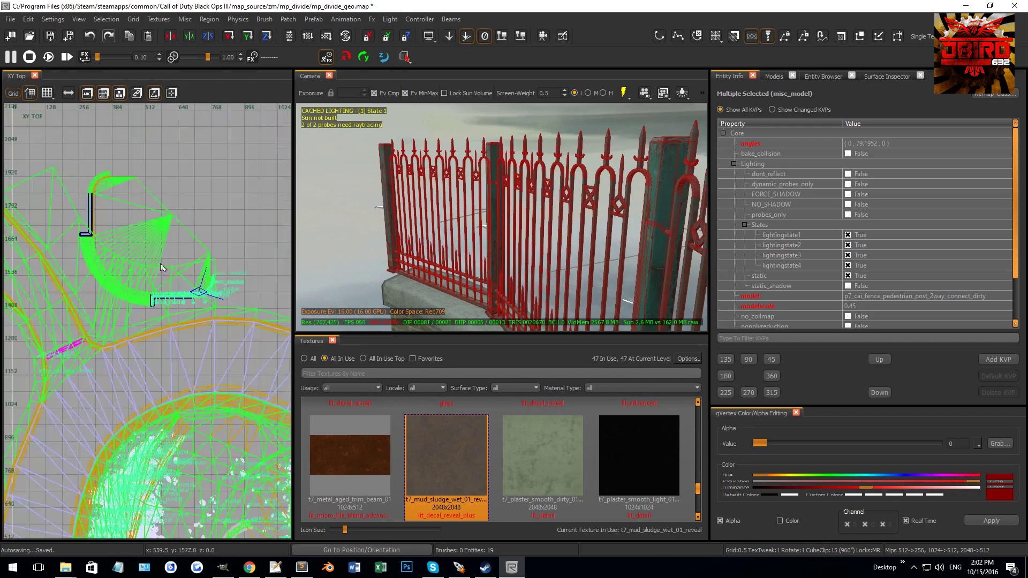
{"action": "key", "text": "space"}
{"action": "right_click_drag", "start_coordinate": [155, 271], "coordinate": [205, 321]}
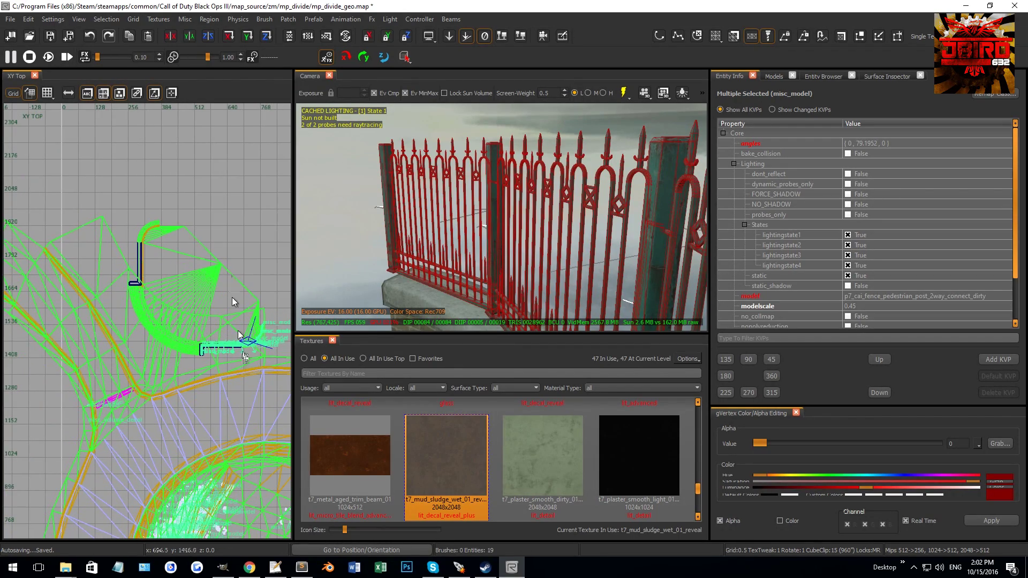
{"action": "left_click_drag", "start_coordinate": [241, 308], "coordinate": [153, 306]}
{"action": "scroll", "coordinate": [135, 294], "scroll_direction": "up", "scroll_amount": 4}
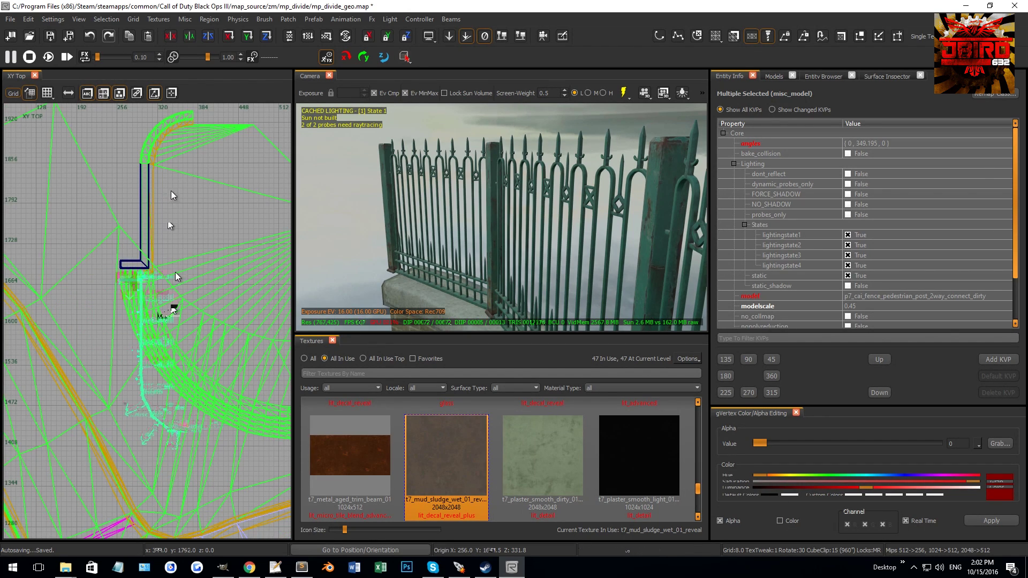
Step: Flip the copied fence run to match the opposite wall's shape and move it onto that wall
{"action": "left_click", "coordinate": [106, 19]}
{"action": "mouse_move", "coordinate": [121, 137]}
{"action": "left_click", "coordinate": [273, 146]}
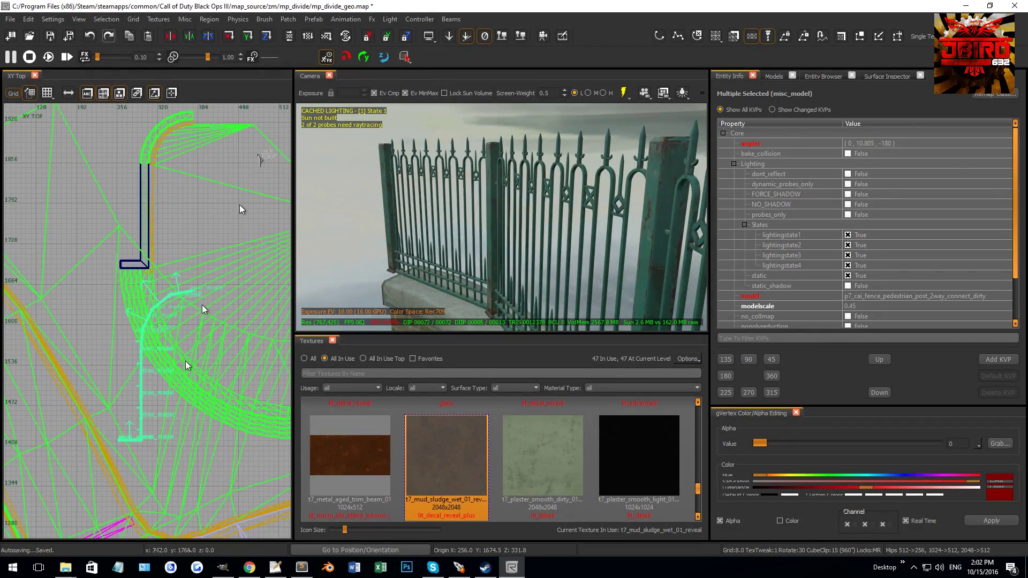
{"action": "left_click_drag", "start_coordinate": [157, 257], "coordinate": [162, 257]}
Step: Align the flipped fence run with the opposite wall, centering its corner post on the wall's corner using finer grid snapping
{"action": "right_click_drag", "start_coordinate": [467, 251], "coordinate": [466, 252]}
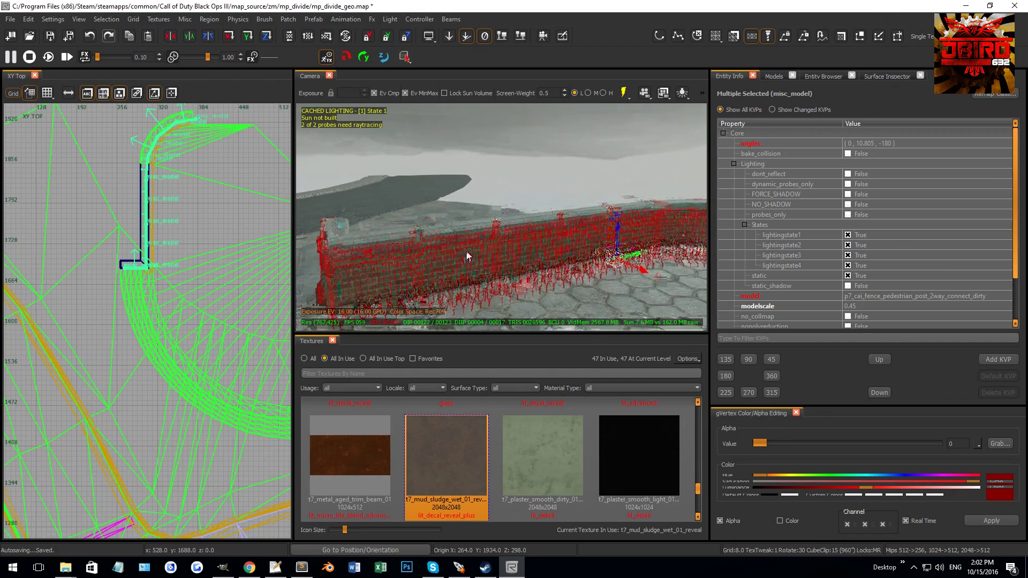
{"action": "scroll", "coordinate": [218, 324], "scroll_direction": "up", "scroll_amount": 6}
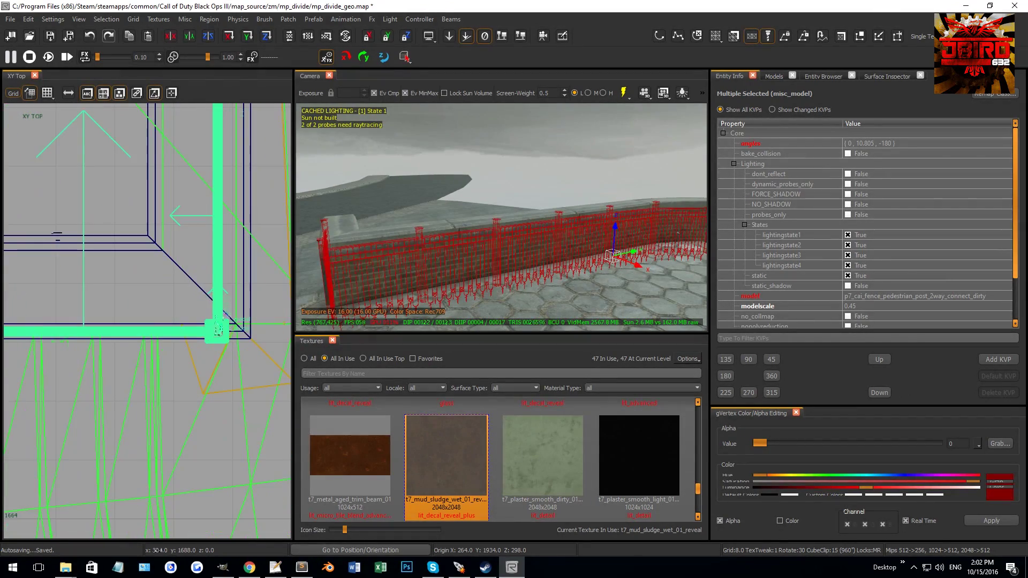
{"action": "left_click_drag", "start_coordinate": [218, 328], "coordinate": [209, 283]}
{"action": "scroll", "coordinate": [209, 287], "scroll_direction": "down", "scroll_amount": 2}
{"action": "right_click_drag", "start_coordinate": [209, 287], "coordinate": [273, 288]}
{"action": "key", "text": "2"}
{"action": "mouse_move", "coordinate": [275, 288]}
{"action": "left_mouse_down"}
{"action": "mouse_move", "coordinate": [259, 298]}
{"action": "mouse_move", "coordinate": [269, 297]}
{"action": "left_mouse_up"}
{"action": "scroll", "coordinate": [269, 296], "scroll_direction": "up", "scroll_amount": 4}
{"action": "right_click_drag", "start_coordinate": [269, 297], "coordinate": [212, 290]}
{"action": "key", "text": "1"}
{"action": "left_click_drag", "start_coordinate": [212, 290], "coordinate": [202, 278]}
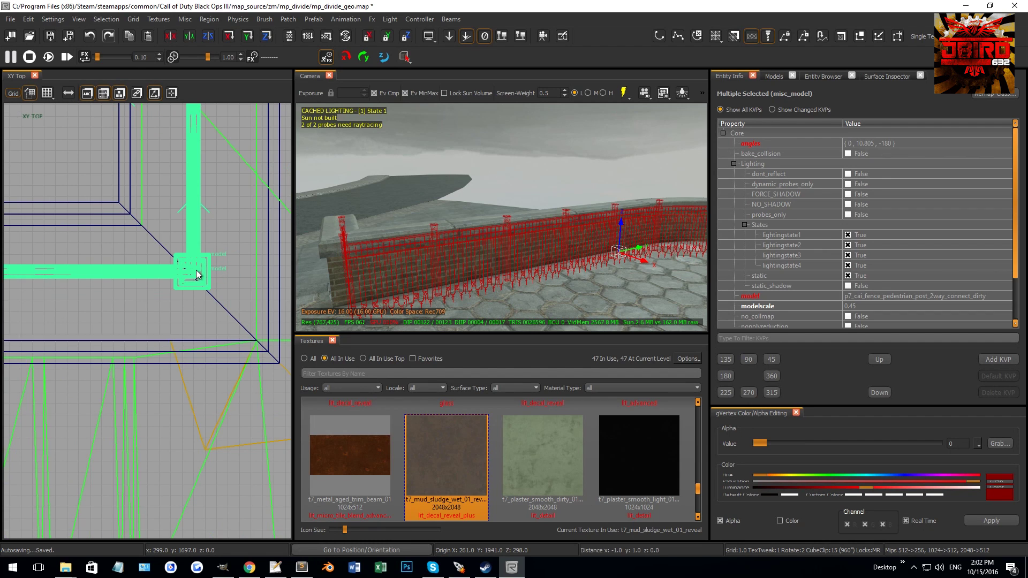
{"action": "scroll", "coordinate": [196, 272], "scroll_direction": "up", "scroll_amount": 5}
{"action": "key", "text": "["}
{"action": "mouse_move", "coordinate": [196, 271]}
{"action": "left_mouse_down"}
{"action": "mouse_move", "coordinate": [181, 283]}
{"action": "mouse_move", "coordinate": [185, 275]}
{"action": "left_mouse_up"}
{"action": "scroll", "coordinate": [186, 275], "scroll_direction": "down", "scroll_amount": 14}
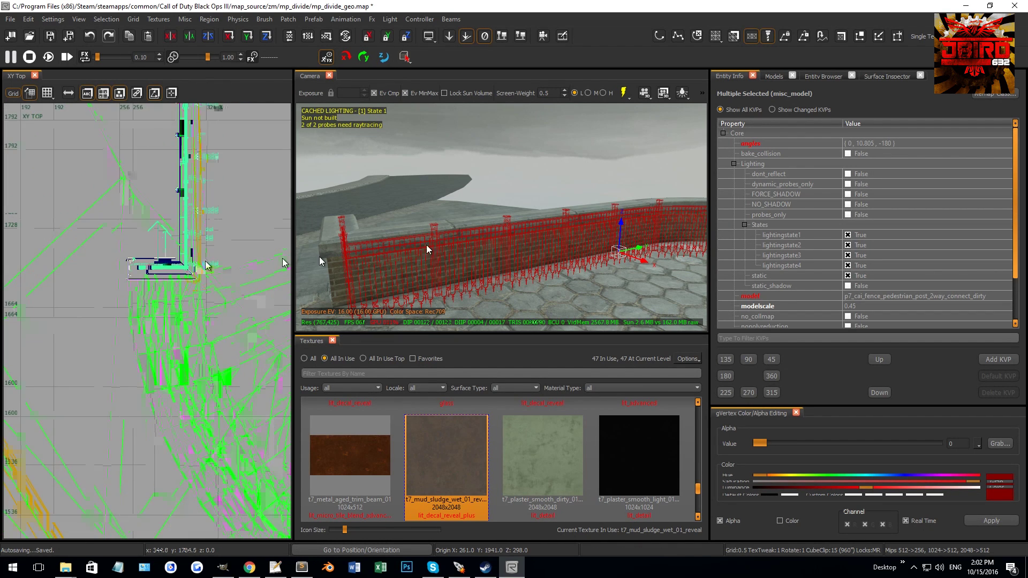
Step: Raise the flipped fence run clear above the top of the opposite wall
{"action": "key", "text": "ctrl+Tab"}
{"action": "scroll", "coordinate": [199, 275], "scroll_direction": "down", "scroll_amount": 6}
{"action": "scroll", "coordinate": [174, 284], "scroll_direction": "up", "scroll_amount": 6}
{"action": "scroll", "coordinate": [185, 310], "scroll_direction": "up", "scroll_amount": 1}
{"action": "key", "text": "6"}
{"action": "left_click_drag", "start_coordinate": [188, 307], "coordinate": [196, 204]}
{"action": "key", "text": "Escape"}
Step: Rotate the upside-down end post of the short side upright
{"action": "right_click_drag", "start_coordinate": [534, 157], "coordinate": [447, 238]}
{"action": "left_click", "coordinate": [411, 224], "text": "shift"}
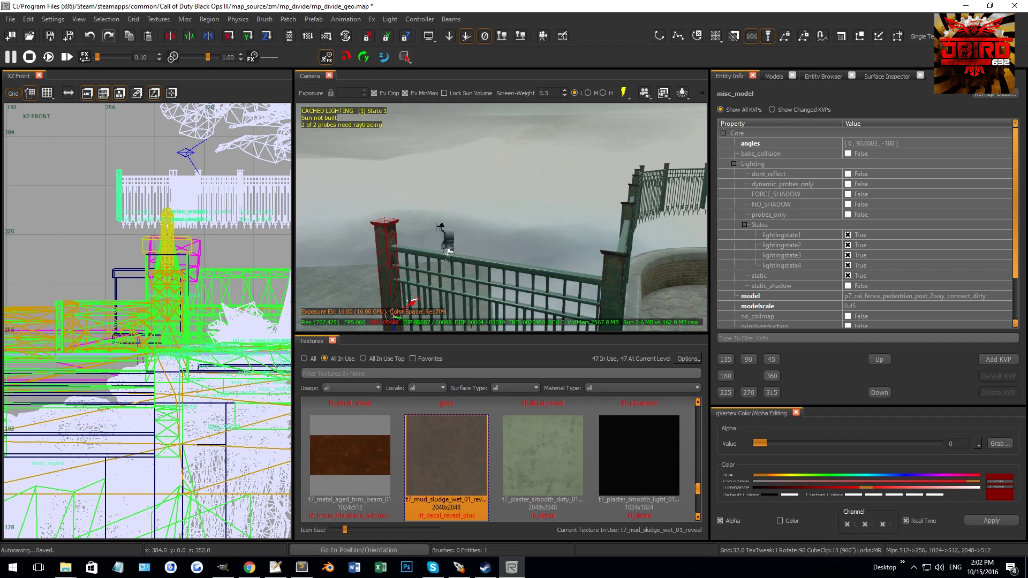
{"action": "key", "text": "ctrl+Tab"}
{"action": "scroll", "coordinate": [142, 298], "scroll_direction": "up", "scroll_amount": 4}
{"action": "key", "text": "r"}
{"action": "key", "text": "4"}
{"action": "left_click_drag", "start_coordinate": [167, 292], "coordinate": [174, 432]}
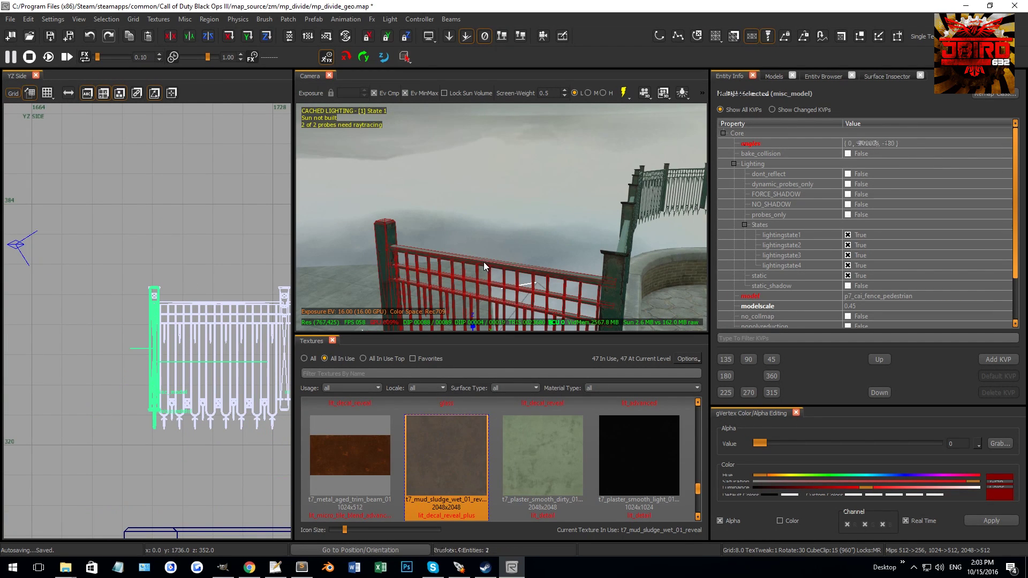
Step: Rotate the short side's upside-down panel and its corner post 180 degrees so they stand upright
{"action": "left_click", "coordinate": [386, 239], "text": "shift"}
{"action": "key", "text": "ctrl+Tab"}
{"action": "key", "text": "ctrl+Tab"}
{"action": "key", "text": "ctrl+Tab"}
{"action": "scroll", "coordinate": [149, 270], "scroll_direction": "up", "scroll_amount": 1}
{"action": "key", "text": "r"}
{"action": "left_click_drag", "start_coordinate": [149, 268], "coordinate": [199, 294]}
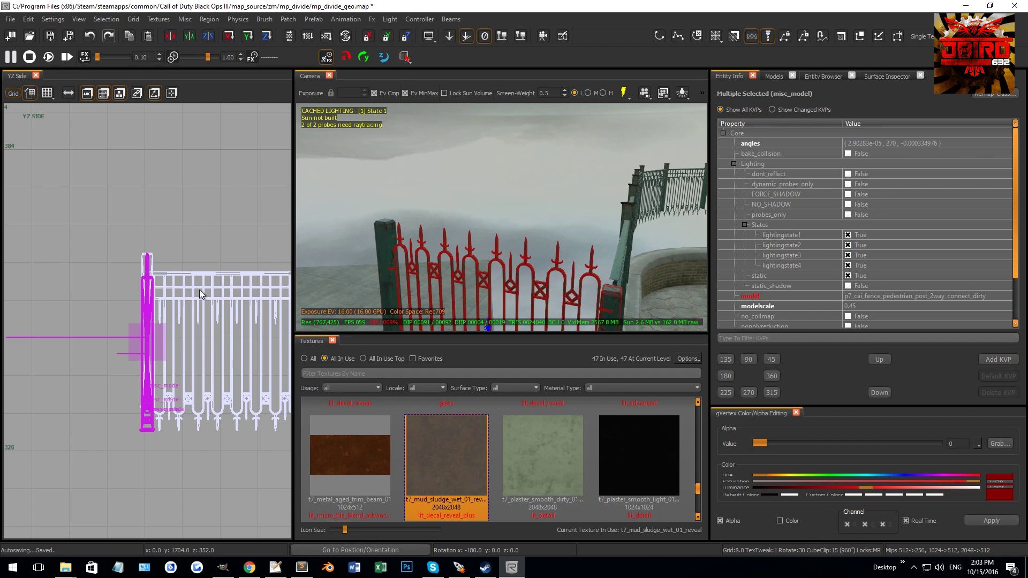
Step: Adjust the height of the righted panel and corner post to line up with the end post
{"action": "scroll", "coordinate": [126, 305], "scroll_direction": "up", "scroll_amount": 2}
{"action": "left_click_drag", "start_coordinate": [165, 293], "coordinate": [170, 261]}
{"action": "scroll", "coordinate": [168, 224], "scroll_direction": "up", "scroll_amount": 2}
{"action": "key", "text": "1"}
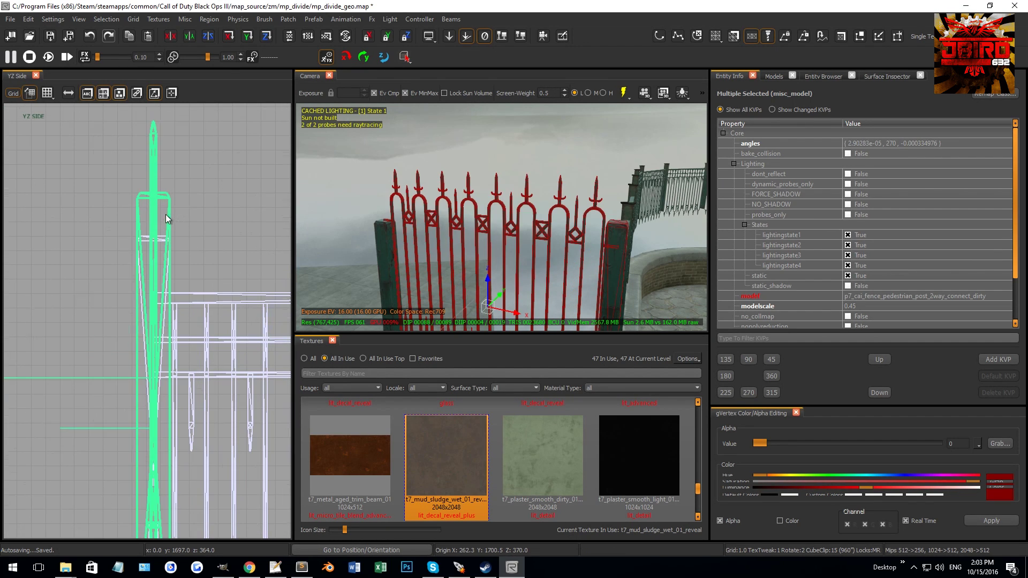
{"action": "left_click_drag", "start_coordinate": [168, 223], "coordinate": [171, 265]}
Step: Lower only the short side's panel about 4 units to line up its base with the post bases
{"action": "scroll", "coordinate": [175, 258], "scroll_direction": "down", "scroll_amount": 4}
{"action": "key", "text": "ctrl+Tab"}
{"action": "key", "text": "ctrl+Tab"}
{"action": "right_click_drag", "start_coordinate": [182, 288], "coordinate": [185, 269]}
{"action": "key", "text": "Escape"}
{"action": "right_click_drag", "start_coordinate": [497, 224], "coordinate": [464, 252]}
{"action": "left_click", "coordinate": [458, 252], "text": "shift"}
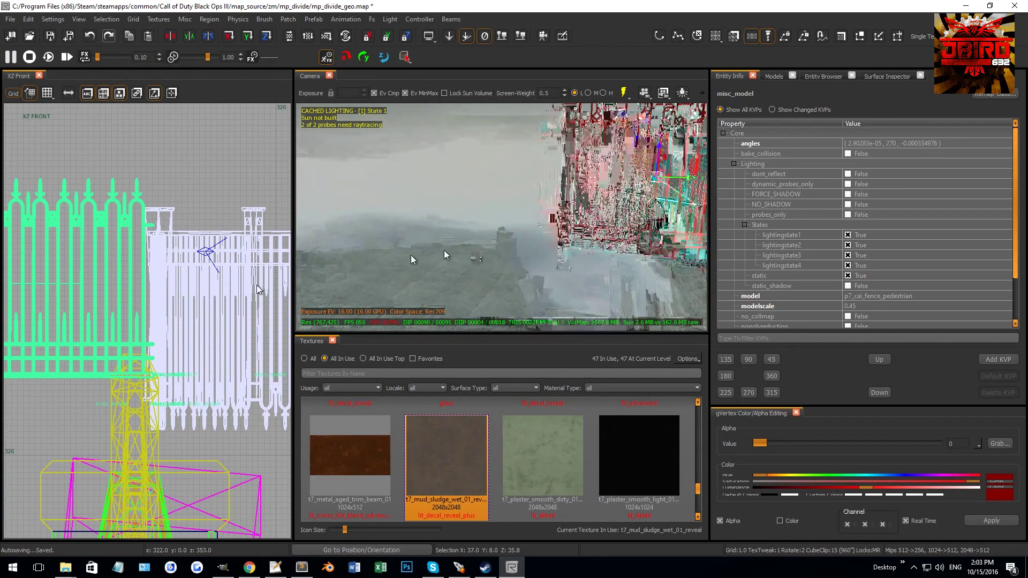
{"action": "key", "text": "ctrl+Tab"}
{"action": "scroll", "coordinate": [148, 447], "scroll_direction": "up", "scroll_amount": 1}
{"action": "scroll", "coordinate": [146, 447], "scroll_direction": "up", "scroll_amount": 1}
{"action": "left_click_drag", "start_coordinate": [150, 370], "coordinate": [153, 423]}
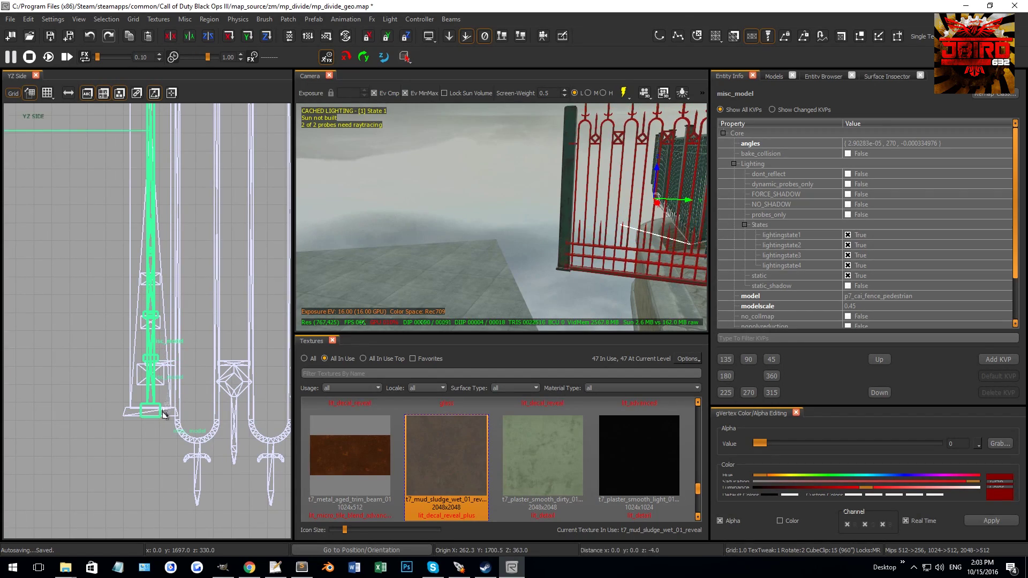
Step: Rotate the upside-down panel next to the corner post 180 degrees so it stands upright
{"action": "key", "text": "Escape"}
{"action": "right_click_drag", "start_coordinate": [499, 265], "coordinate": [589, 210]}
{"action": "left_click", "coordinate": [557, 188], "text": "shift"}
{"action": "scroll", "coordinate": [213, 314], "scroll_direction": "down", "scroll_amount": 3}
{"action": "scroll", "coordinate": [214, 314], "scroll_direction": "up", "scroll_amount": 3}
{"action": "key", "text": "ctrl+Tab"}
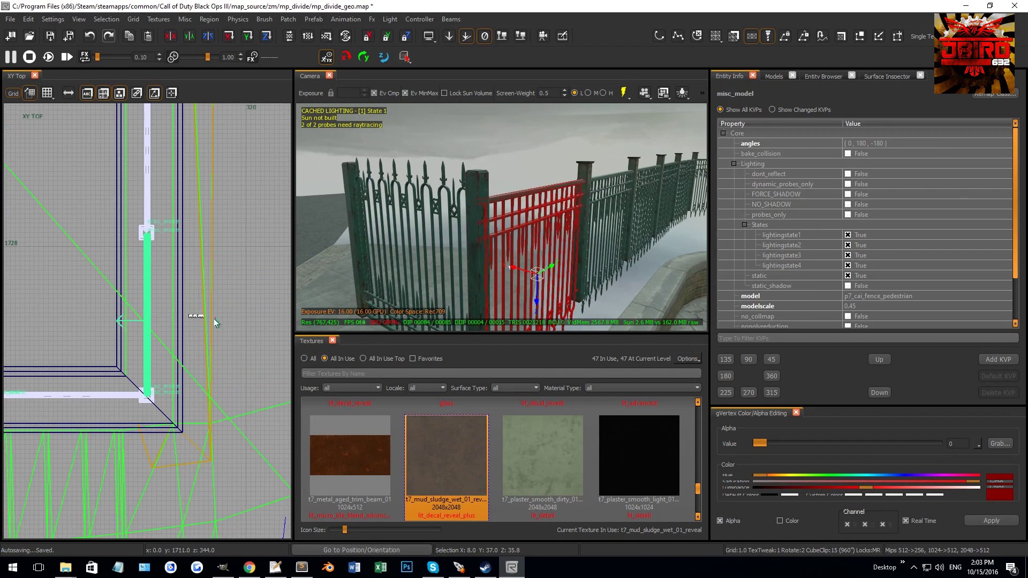
{"action": "key", "text": "ctrl+Tab"}
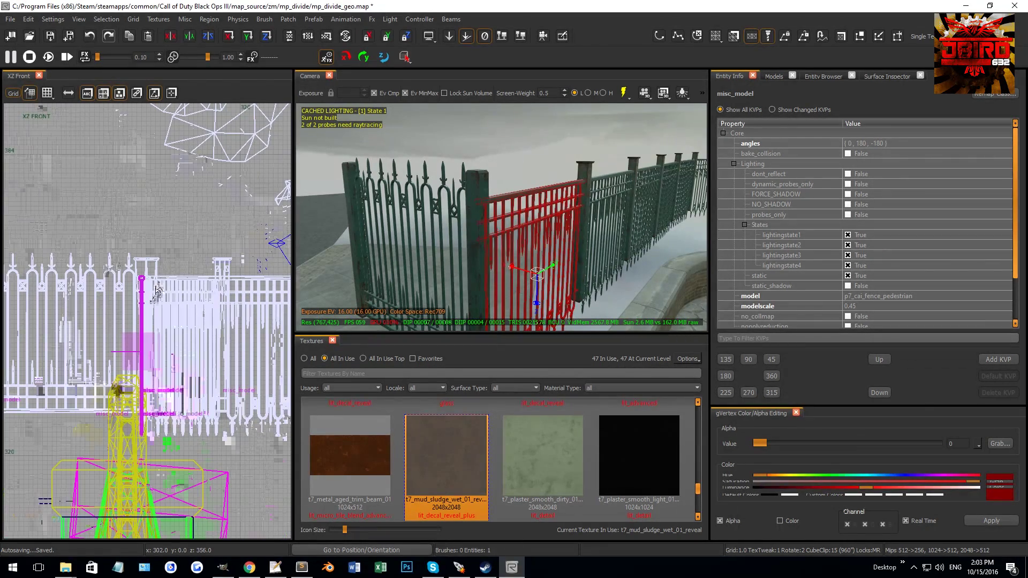
{"action": "left_click_drag", "start_coordinate": [175, 310], "coordinate": [185, 348]}
{"action": "key", "text": "ctrl+z"}
{"action": "key", "text": "4"}
{"action": "left_click_drag", "start_coordinate": [163, 284], "coordinate": [188, 459]}
Step: Adjust the righted panel's height so it lines up with the neighbouring post
{"action": "left_click_drag", "start_coordinate": [155, 304], "coordinate": [156, 267]}
{"action": "key", "text": "r"}
{"action": "scroll", "coordinate": [138, 267], "scroll_direction": "up", "scroll_amount": 6}
{"action": "key", "text": "2"}
{"action": "scroll", "coordinate": [154, 251], "scroll_direction": "up", "scroll_amount": 2}
{"action": "key", "text": "1"}
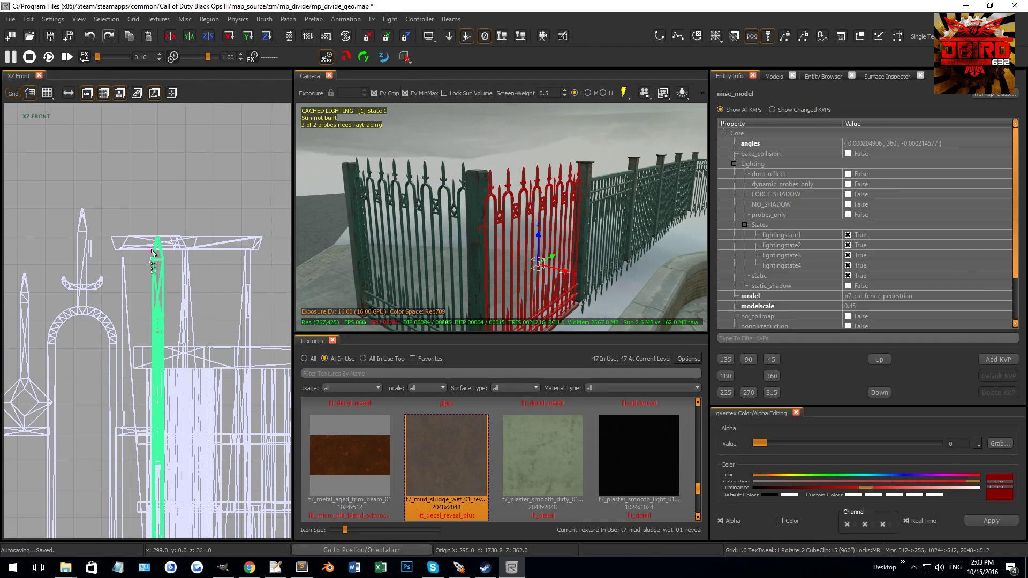
Step: Select the remaining upside-down panels along the long straight side and rotate them upright together
{"action": "key", "text": "Escape"}
{"action": "right_click_drag", "start_coordinate": [428, 210], "coordinate": [469, 221]}
{"action": "left_click", "coordinate": [531, 209], "text": "shift"}
{"action": "left_click", "coordinate": [477, 201], "text": "shift"}
{"action": "left_click", "coordinate": [465, 214], "text": "shift"}
{"action": "left_click", "coordinate": [470, 221], "text": "shift"}
{"action": "scroll", "coordinate": [180, 317], "scroll_direction": "down", "scroll_amount": 8}
{"action": "key", "text": "r"}
{"action": "key", "text": "4"}
{"action": "left_click_drag", "start_coordinate": [196, 317], "coordinate": [202, 208]}
Step: Shift the righted row of panels in plan so they run through the centres of the posts
{"action": "scroll", "coordinate": [189, 320], "scroll_direction": "up", "scroll_amount": 6}
{"action": "right_click_drag", "start_coordinate": [429, 230], "coordinate": [407, 260]}
{"action": "key", "text": "ctrl+Tab"}
{"action": "key", "text": "ctrl+Tab"}
{"action": "scroll", "coordinate": [166, 323], "scroll_direction": "down", "scroll_amount": 7}
{"action": "scroll", "coordinate": [166, 323], "scroll_direction": "up", "scroll_amount": 5}
{"action": "scroll", "coordinate": [189, 347], "scroll_direction": "up", "scroll_amount": 5}
{"action": "left_click_drag", "start_coordinate": [184, 385], "coordinate": [169, 377]}
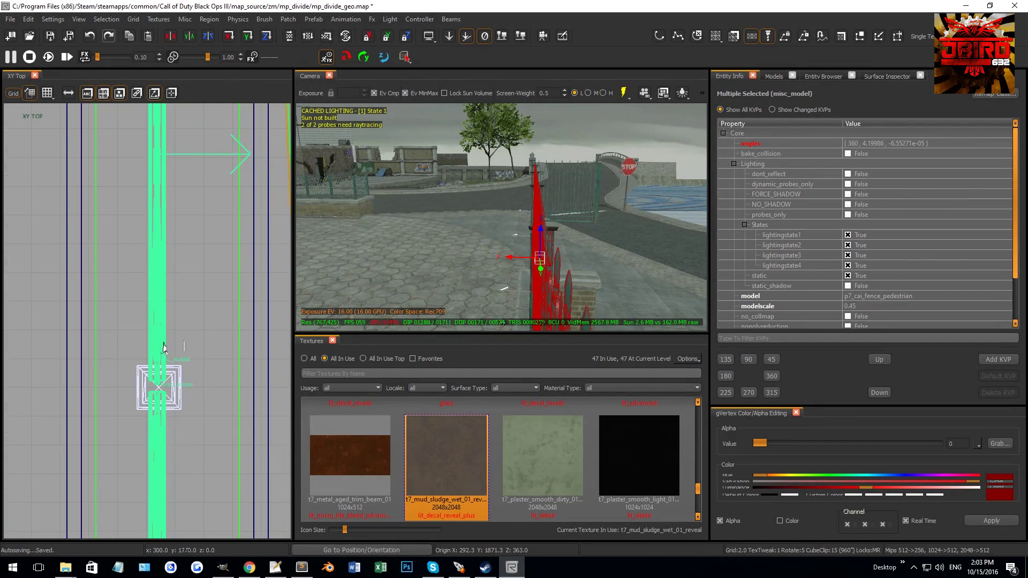
{"action": "scroll", "coordinate": [165, 348], "scroll_direction": "down", "scroll_amount": 3}
{"action": "right_click_drag", "start_coordinate": [432, 287], "coordinate": [547, 248]}
{"action": "scroll", "coordinate": [632, 222], "scroll_direction": "down", "scroll_amount": 2}
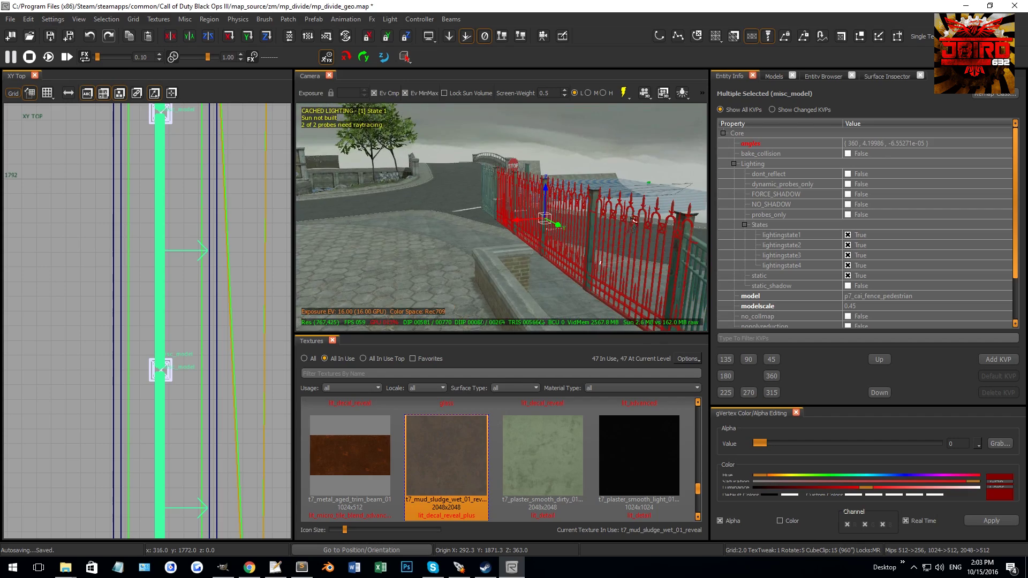
Step: Turn the panel where the wall begins to curve so it spans its two posts
{"action": "key", "text": "Escape"}
{"action": "right_click_drag", "start_coordinate": [496, 179], "coordinate": [473, 230]}
{"action": "scroll", "coordinate": [197, 332], "scroll_direction": "down", "scroll_amount": 4}
{"action": "scroll", "coordinate": [197, 332], "scroll_direction": "down", "scroll_amount": 4}
{"action": "scroll", "coordinate": [196, 274], "scroll_direction": "up", "scroll_amount": 3}
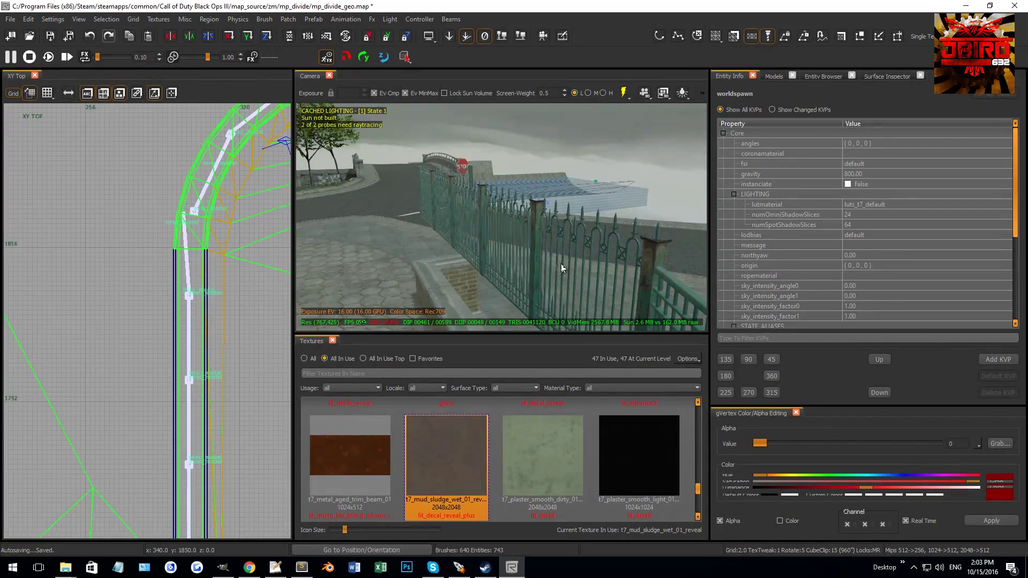
{"action": "right_click_drag", "start_coordinate": [601, 244], "coordinate": [622, 239]}
{"action": "left_click", "coordinate": [597, 243]}
{"action": "scroll", "coordinate": [181, 278], "scroll_direction": "up", "scroll_amount": 5}
{"action": "left_click_drag", "start_coordinate": [182, 302], "coordinate": [145, 367]}
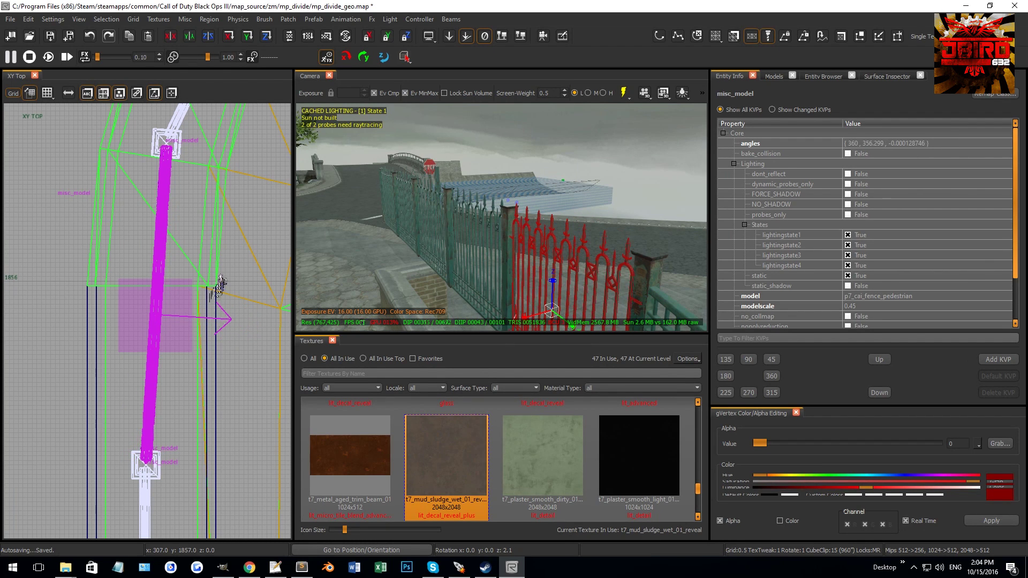
Step: Select the upside-down posts of the straight run and rotate them 180 degrees upright
{"action": "key", "text": "Escape"}
{"action": "mouse_move", "coordinate": [489, 243]}
{"action": "right_mouse_down"}
{"action": "mouse_move", "coordinate": [482, 226]}
{"action": "mouse_move", "coordinate": [508, 219]}
{"action": "mouse_move", "coordinate": [481, 213]}
{"action": "mouse_move", "coordinate": [343, 245]}
{"action": "right_mouse_up"}
{"action": "left_click", "coordinate": [407, 189]}
{"action": "left_click", "coordinate": [499, 219], "text": "shift"}
{"action": "left_click", "coordinate": [497, 218], "text": "shift"}
{"action": "key", "text": "ctrl+Tab"}
{"action": "key", "text": "r"}
{"action": "left_click_drag", "start_coordinate": [185, 253], "coordinate": [210, 239]}
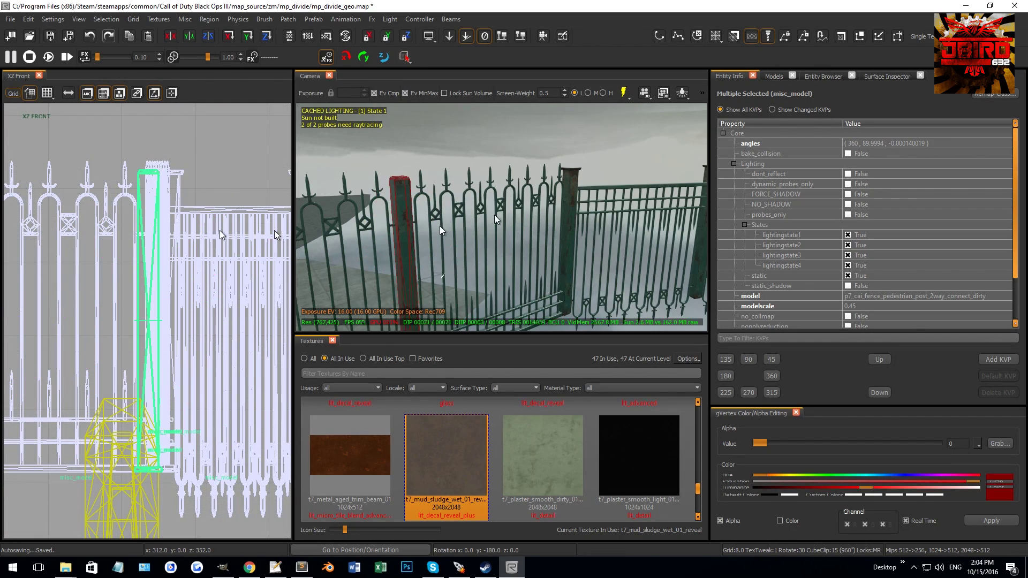
Step: Flip the first post on the curve 180 degrees and align it in plan with the adjoining panels
{"action": "key", "text": "Escape"}
{"action": "right_click_drag", "start_coordinate": [501, 218], "coordinate": [512, 185]}
{"action": "left_click", "coordinate": [177, 287]}
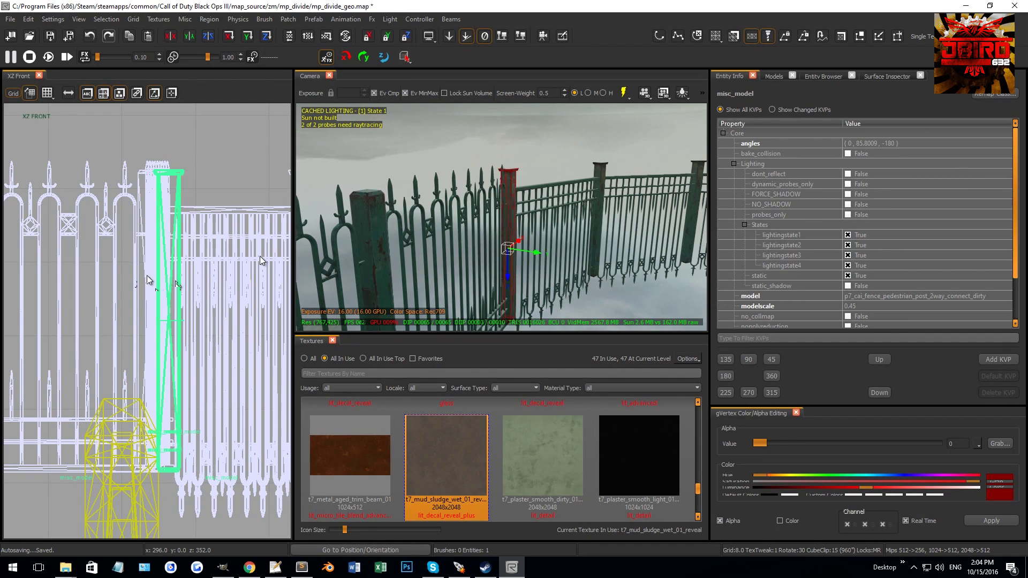
{"action": "left_click_drag", "start_coordinate": [196, 232], "coordinate": [204, 343]}
{"action": "key", "text": "ctrl+Tab"}
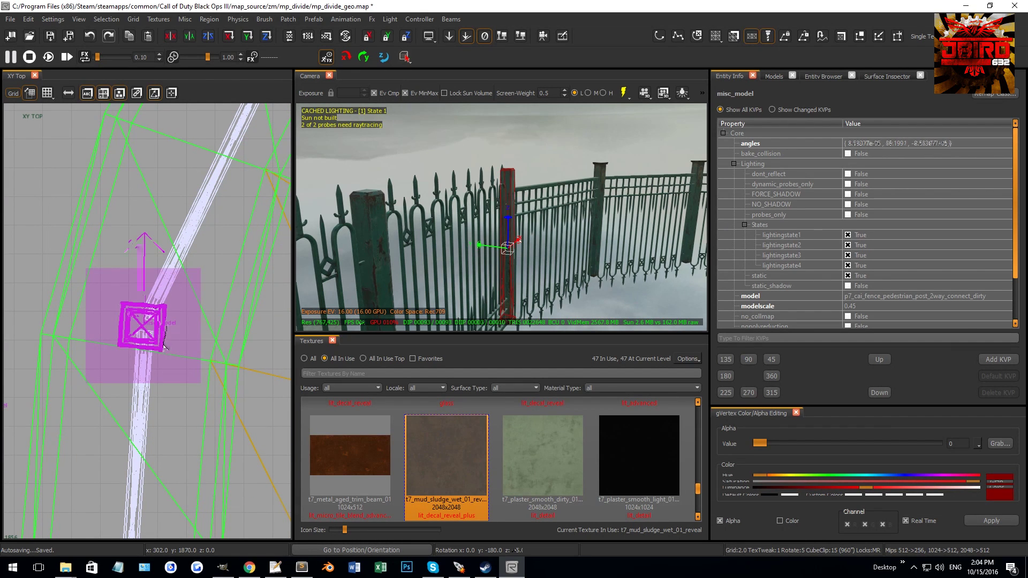
{"action": "left_click", "coordinate": [154, 333]}
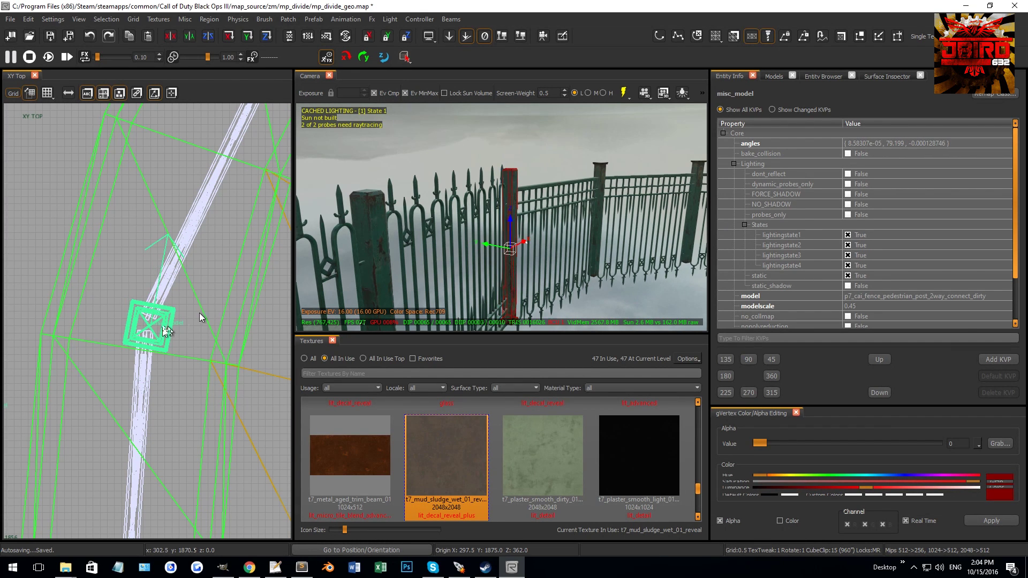
Step: Set the second curve post upright, then move and turn it to cover the joint between its panels
{"action": "key", "text": "ctrl+Tab"}
{"action": "left_click_drag", "start_coordinate": [179, 297], "coordinate": [224, 340]}
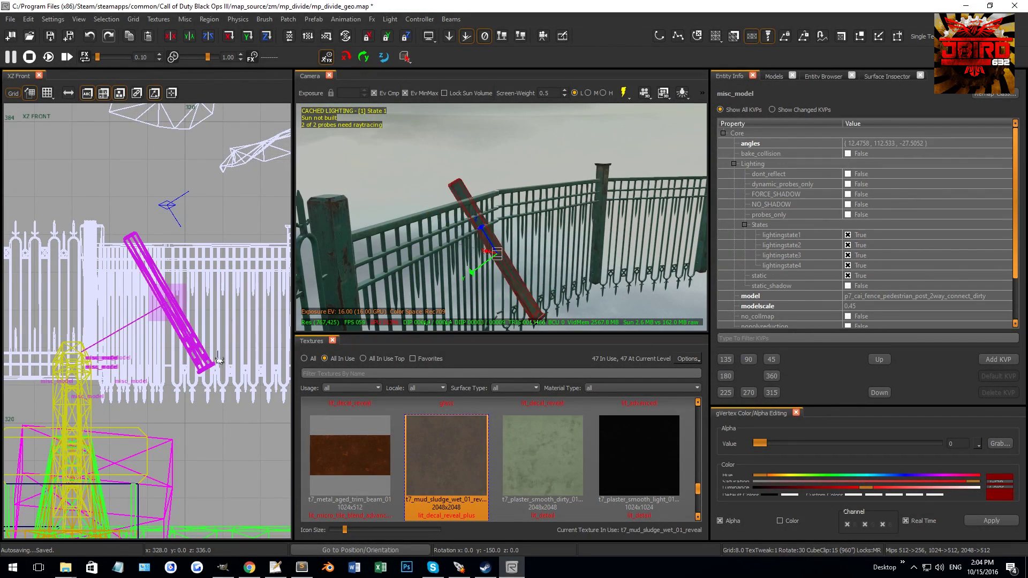
{"action": "key", "text": "ctrl+z"}
{"action": "key", "text": "ctrl+Tab"}
{"action": "scroll", "coordinate": [165, 315], "scroll_direction": "up", "scroll_amount": 3}
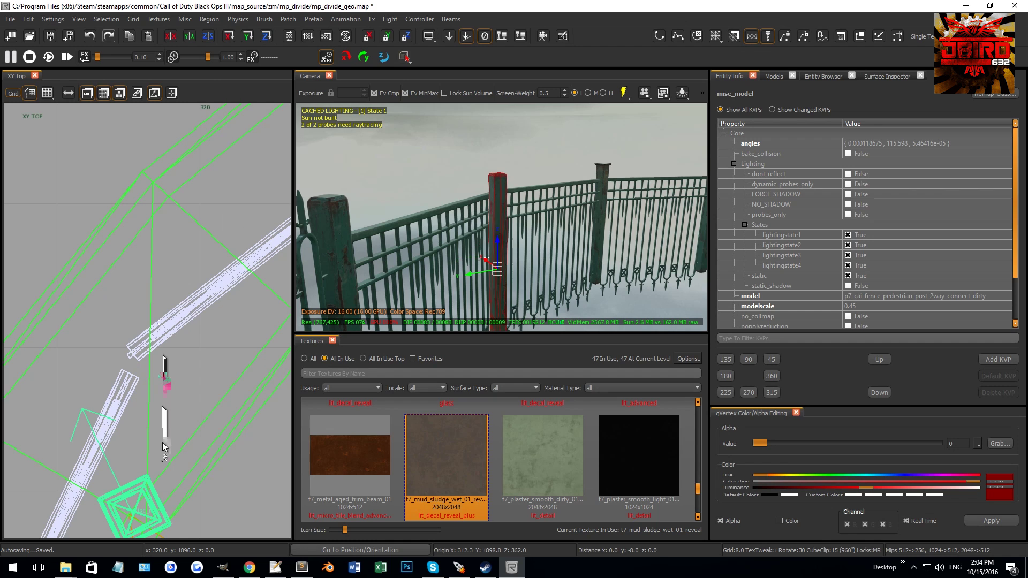
{"action": "left_click_drag", "start_coordinate": [178, 351], "coordinate": [173, 238]}
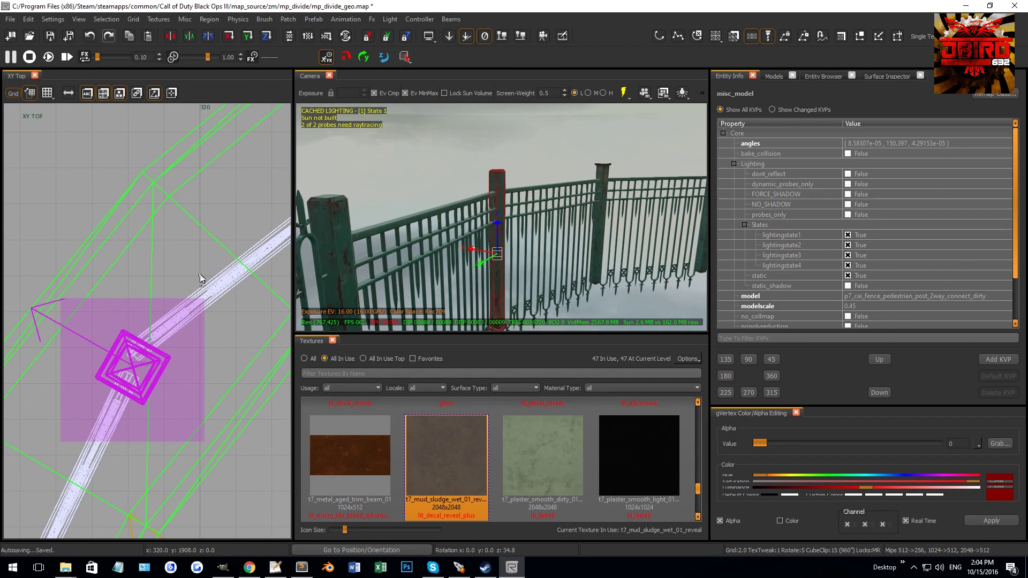
Step: Flip the curve's third post 180 degrees and turn it in plan to follow the bend
{"action": "scroll", "coordinate": [200, 278], "scroll_direction": "down", "scroll_amount": 3}
{"action": "left_click", "coordinate": [132, 361]}
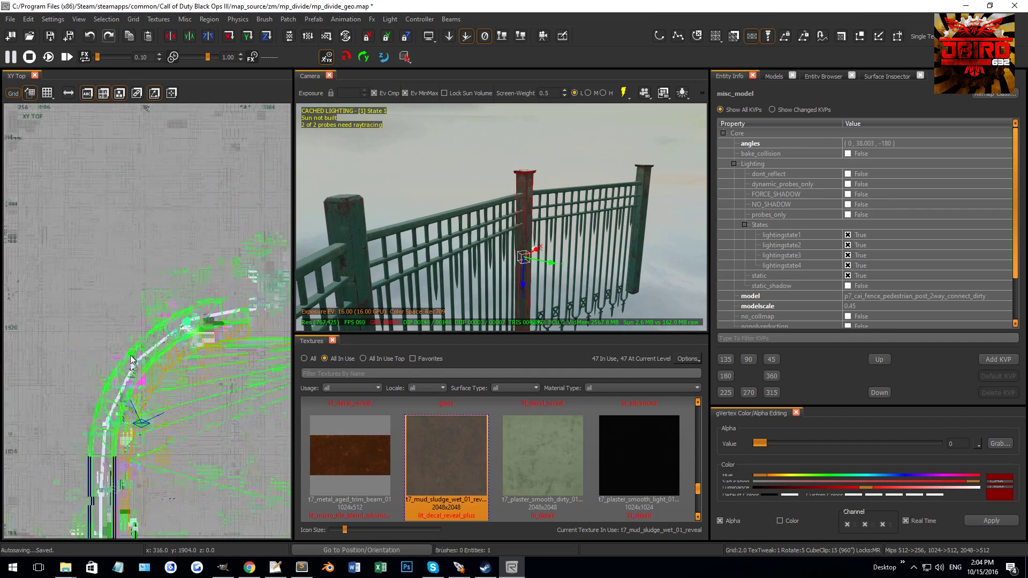
{"action": "key", "text": "ctrl+Tab"}
{"action": "scroll", "coordinate": [177, 322], "scroll_direction": "up", "scroll_amount": 3}
{"action": "left_click_drag", "start_coordinate": [176, 300], "coordinate": [209, 377]}
{"action": "key", "text": "ctrl+Tab"}
{"action": "key", "text": "ctrl+Tab"}
{"action": "scroll", "coordinate": [153, 323], "scroll_direction": "up", "scroll_amount": 5}
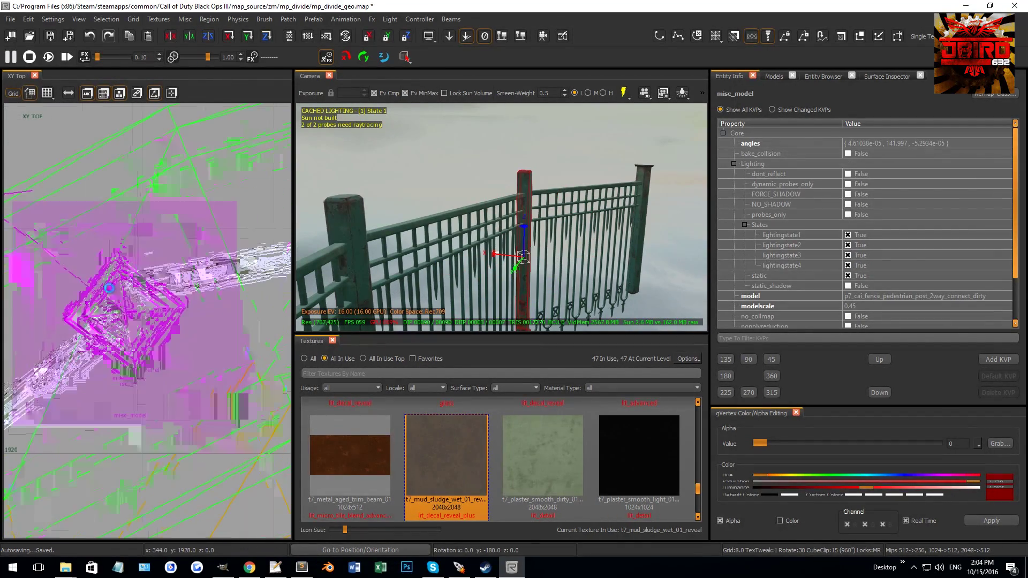
{"action": "key", "text": "bracketleft"}
{"action": "key", "text": "bracketleft"}
{"action": "left_click_drag", "start_coordinate": [169, 477], "coordinate": [190, 404]}
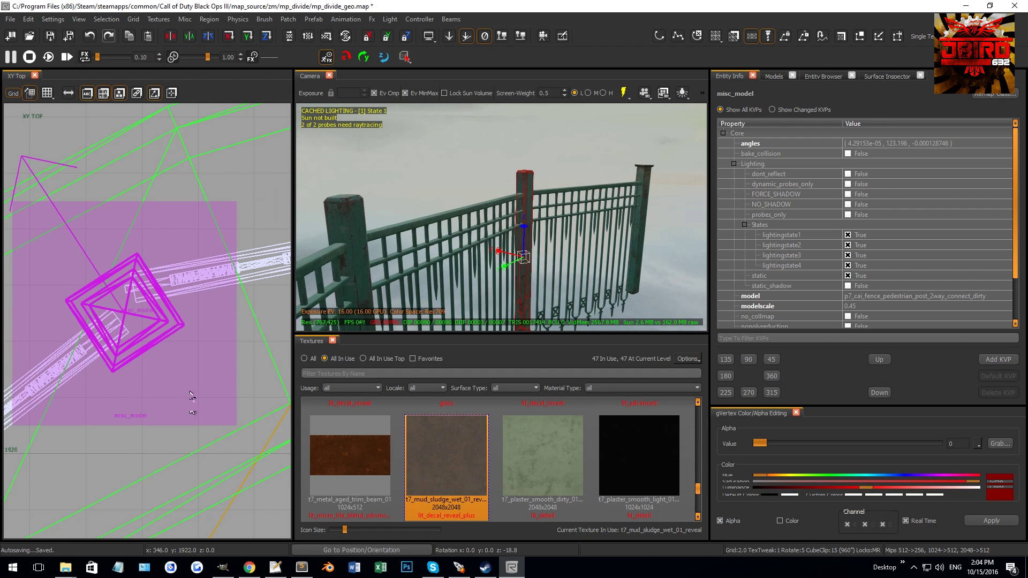
Step: Rotate the upside-down post at the far end of the curve 180 degrees upright
{"action": "key", "text": "Escape"}
{"action": "left_click", "coordinate": [640, 204]}
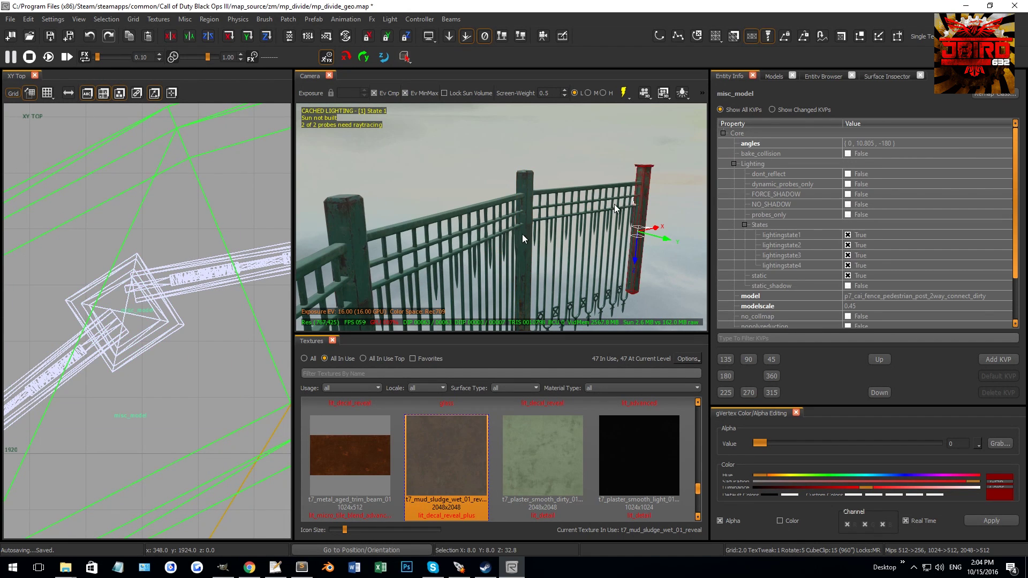
{"action": "key", "text": "ctrl+Tab"}
{"action": "key", "text": "bracketright"}
{"action": "key", "text": "bracketright"}
{"action": "left_click_drag", "start_coordinate": [156, 248], "coordinate": [145, 377]}
Step: Position the righted end post at the last panel's end and turn it in line with the fence
{"action": "key", "text": "ctrl+Tab"}
{"action": "key", "text": "ctrl+Tab"}
{"action": "key", "text": "w"}
{"action": "scroll", "coordinate": [150, 329], "scroll_direction": "up", "scroll_amount": 5}
{"action": "key", "text": "bracketleft"}
{"action": "key", "text": "bracketleft"}
{"action": "key", "text": "bracketleft"}
{"action": "mouse_move", "coordinate": [169, 330]}
{"action": "left_mouse_down"}
{"action": "mouse_move", "coordinate": [169, 303]}
{"action": "mouse_move", "coordinate": [165, 357]}
{"action": "mouse_move", "coordinate": [170, 341]}
{"action": "left_mouse_up"}
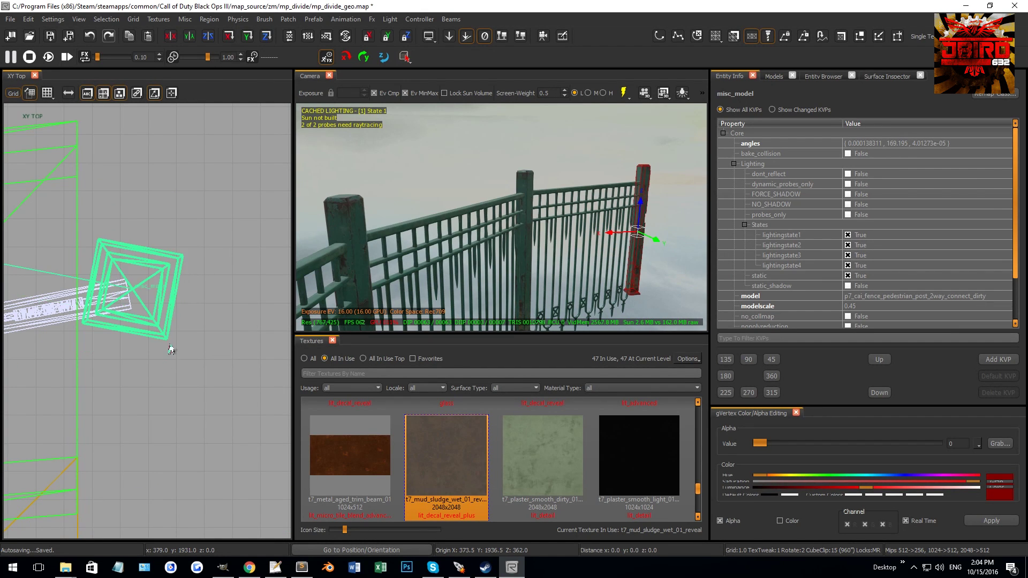
{"action": "key", "text": "e"}
{"action": "left_click_drag", "start_coordinate": [206, 241], "coordinate": [210, 239]}
{"action": "key", "text": "bracketright"}
{"action": "left_click_drag", "start_coordinate": [215, 412], "coordinate": [221, 199]}
Step: Rotate the upside-down last panel of the curve 180 degrees so it stands upright
{"action": "key", "text": "Escape"}
{"action": "key", "text": "Escape"}
{"action": "left_click", "coordinate": [581, 193]}
{"action": "key", "text": "ctrl+Tab"}
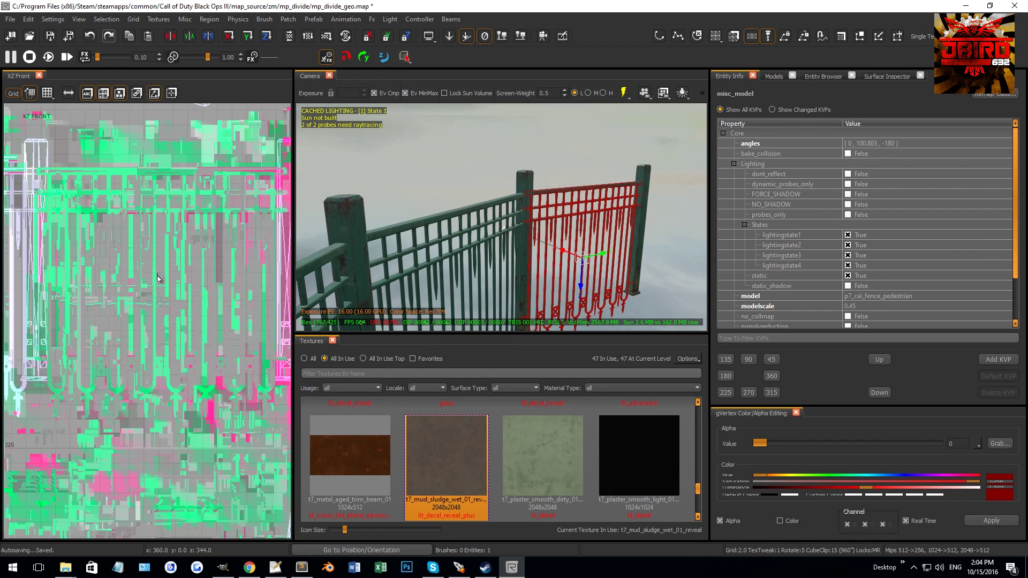
{"action": "key", "text": "bracketright"}
{"action": "key", "text": "bracketright"}
{"action": "key", "text": "e"}
{"action": "left_click_drag", "start_coordinate": [187, 252], "coordinate": [222, 371]}
Step: Move and turn the righted last panel in plan so it spans from the third curve post to the end post
{"action": "key", "text": "ctrl+Tab"}
{"action": "key", "text": "ctrl+Tab"}
{"action": "scroll", "coordinate": [173, 315], "scroll_direction": "up", "scroll_amount": 1}
{"action": "scroll", "coordinate": [190, 341], "scroll_direction": "down", "scroll_amount": 5}
{"action": "scroll", "coordinate": [192, 341], "scroll_direction": "up", "scroll_amount": 4}
{"action": "key", "text": "w"}
{"action": "key", "text": "bracketleft"}
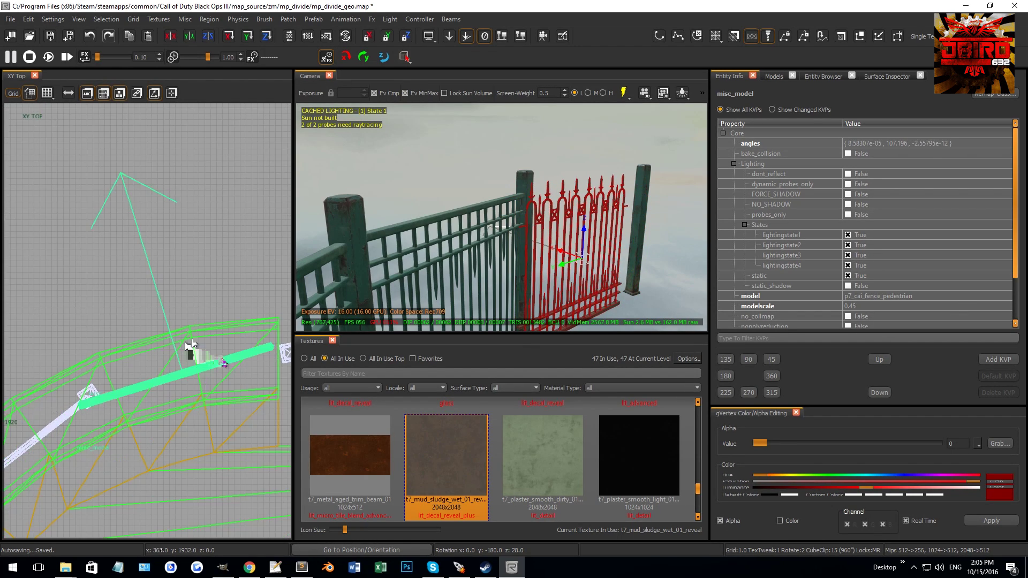
{"action": "right_click_drag", "start_coordinate": [230, 364], "coordinate": [213, 367]}
{"action": "left_click_drag", "start_coordinate": [213, 367], "coordinate": [237, 405]}
{"action": "key", "text": "r"}
{"action": "key", "text": "r"}
{"action": "key", "text": "r"}
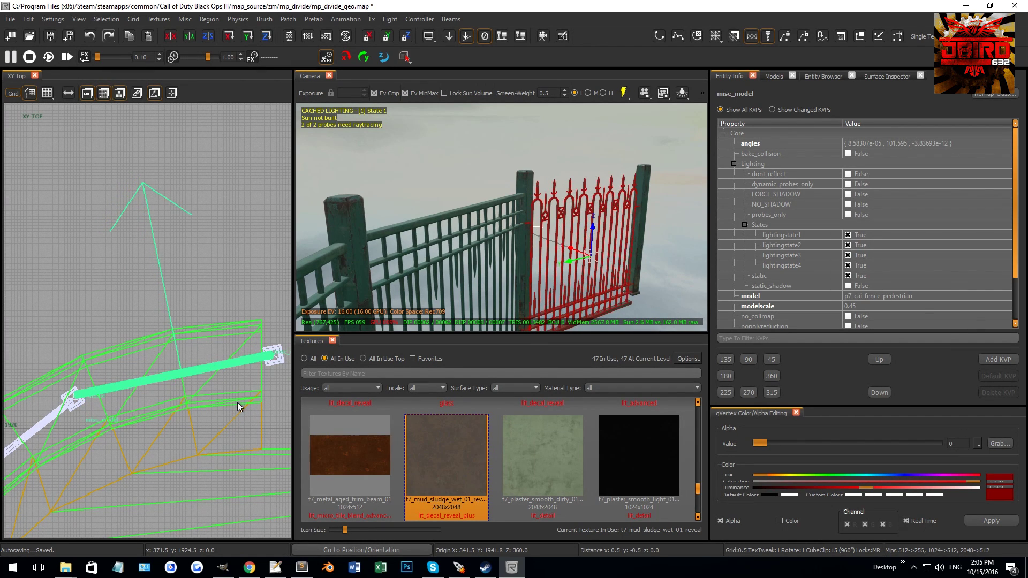
Step: Examine the last panel's height and alignment against its posts in the side and front views
{"action": "key", "text": "Escape"}
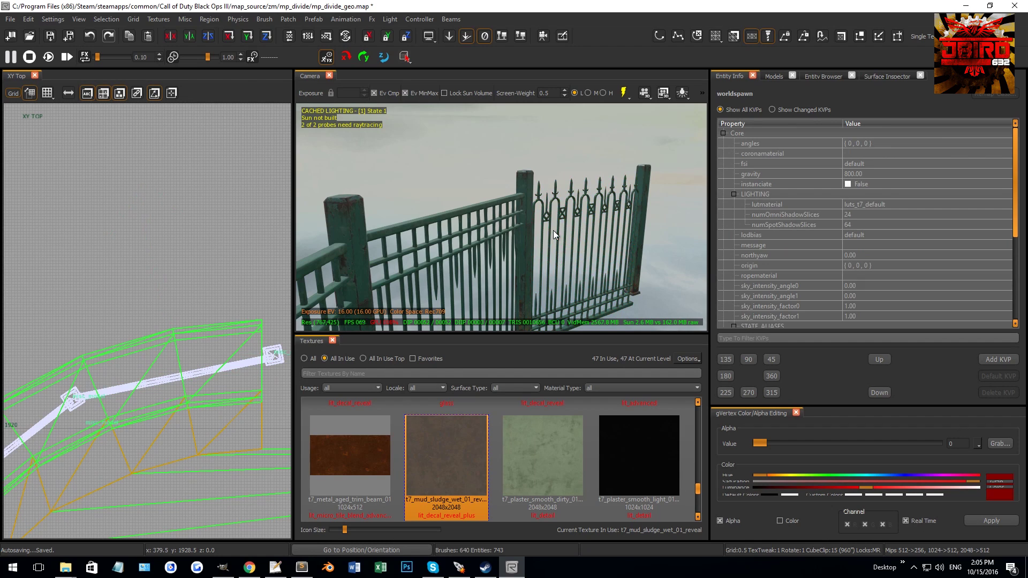
{"action": "left_click", "coordinate": [557, 197]}
{"action": "key", "text": "ctrl+Tab"}
{"action": "key", "text": "ctrl+Tab"}
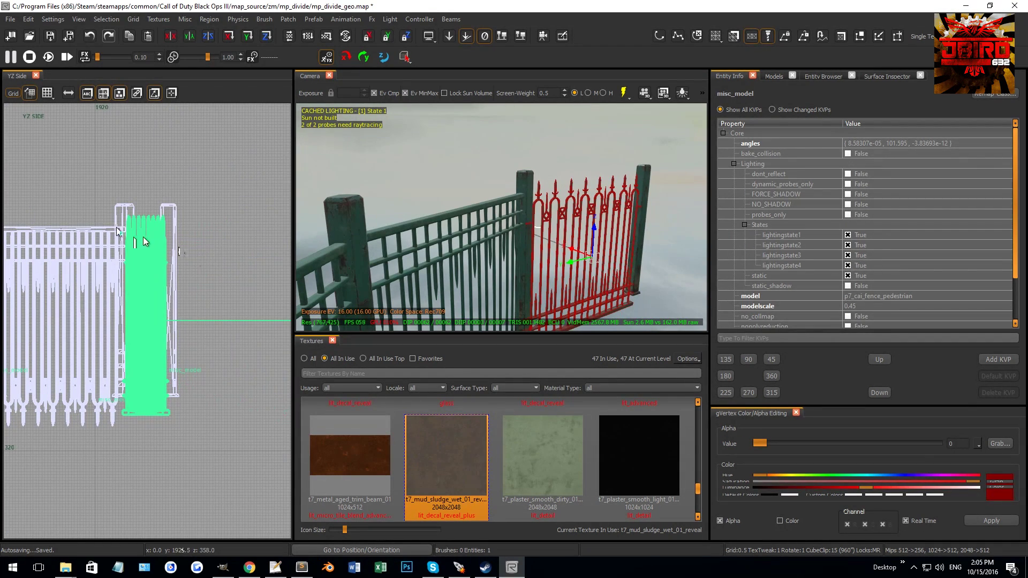
{"action": "key", "text": "ctrl+Tab"}
{"action": "key", "text": "ctrl+Tab"}
{"action": "key", "text": "ctrl+Tab"}
{"action": "key", "text": "ctrl+Tab"}
{"action": "key", "text": "ctrl+Tab"}
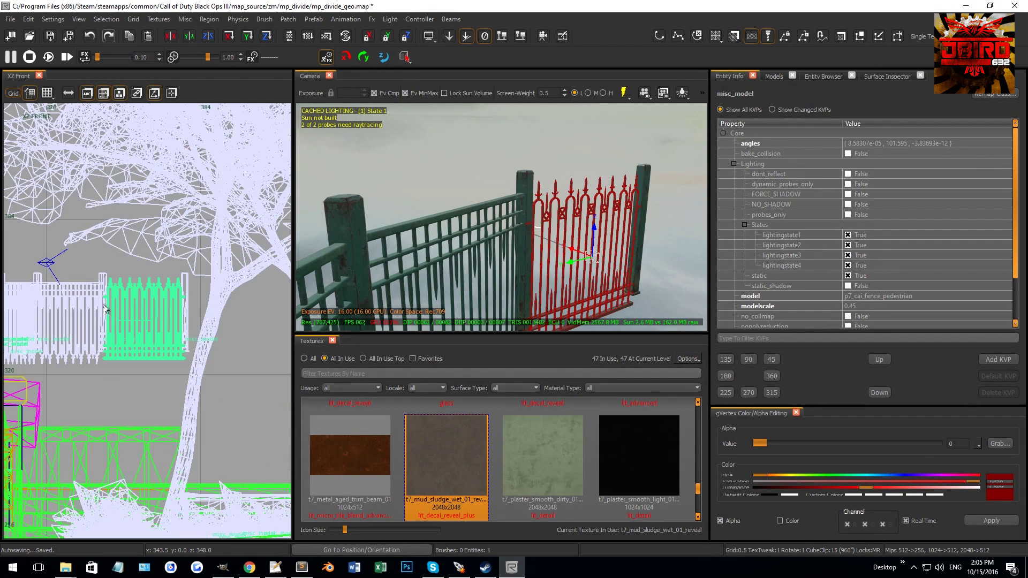
{"action": "key", "text": "ctrl+Tab"}
Step: Flip the second-to-last curve panel 180 degrees upright and turn it in plan to fit between its posts
{"action": "key", "text": "Escape"}
{"action": "left_click", "coordinate": [495, 201]}
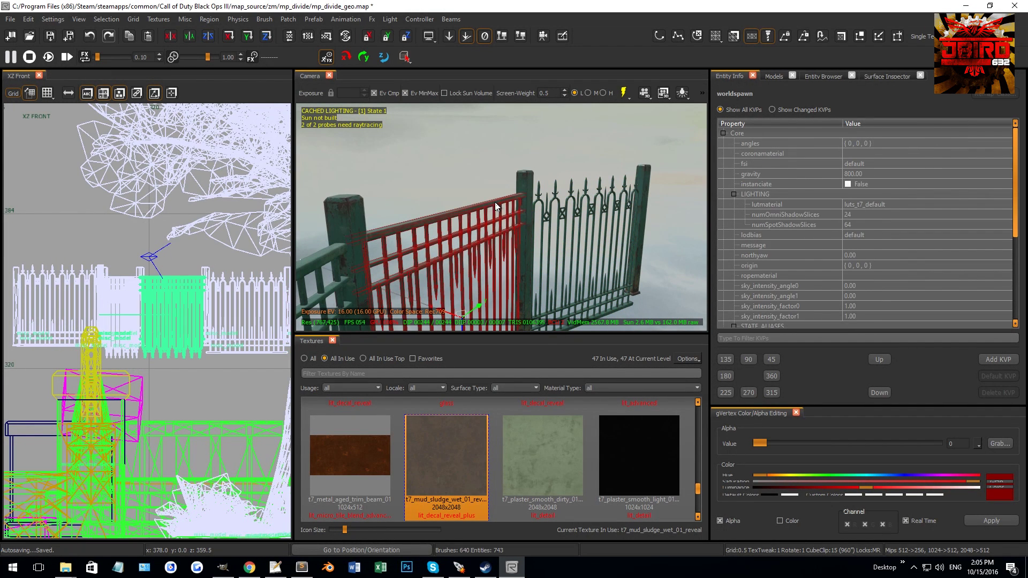
{"action": "left_click_drag", "start_coordinate": [156, 261], "coordinate": [187, 387]}
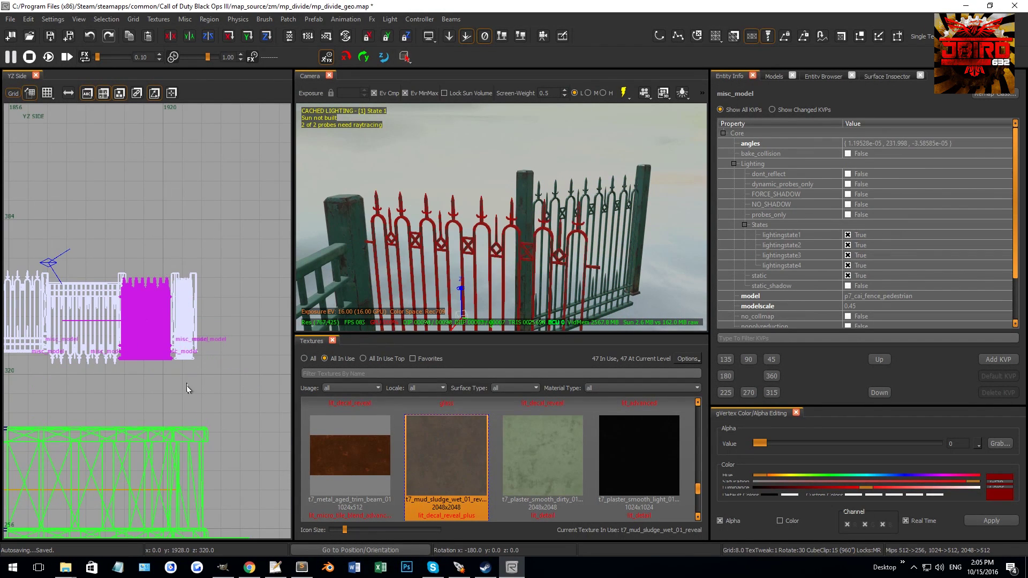
{"action": "key", "text": "ctrl+Tab"}
{"action": "scroll", "coordinate": [181, 311], "scroll_direction": "up", "scroll_amount": 4}
{"action": "left_click_drag", "start_coordinate": [178, 319], "coordinate": [229, 227]}
Step: Rotate the remaining upside-down curve panel 180 degrees so it stands upright
{"action": "key", "text": "Escape"}
{"action": "right_click_drag", "start_coordinate": [461, 215], "coordinate": [455, 210]}
{"action": "left_click", "coordinate": [444, 211], "text": "shift"}
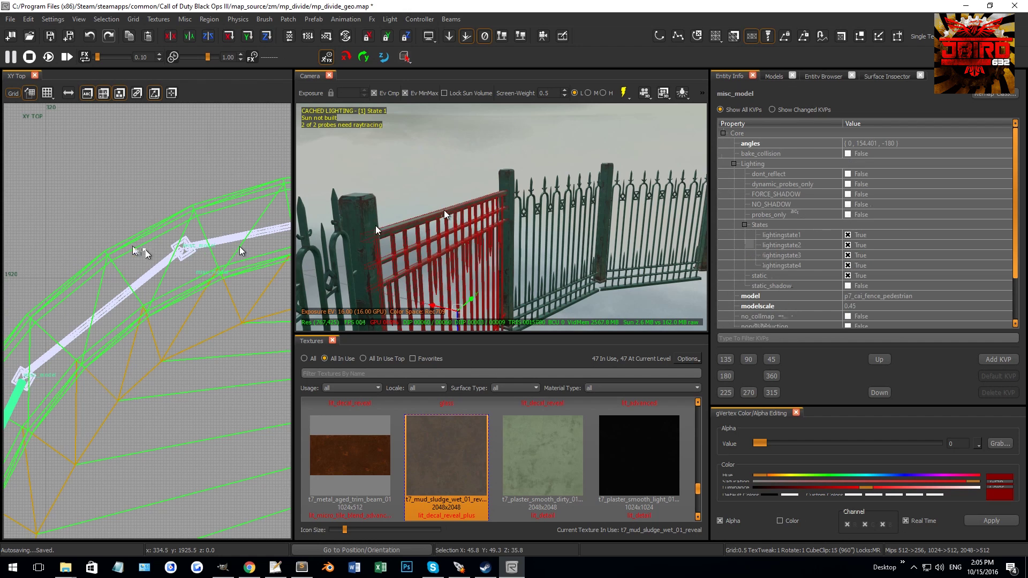
{"action": "key", "text": "ctrl+Tab"}
{"action": "key", "text": "4"}
{"action": "left_click_drag", "start_coordinate": [161, 268], "coordinate": [194, 381]}
Step: Turn and move that righted panel in plan until it spans the first and second curve posts
{"action": "scroll", "coordinate": [195, 222], "scroll_direction": "up", "scroll_amount": 2}
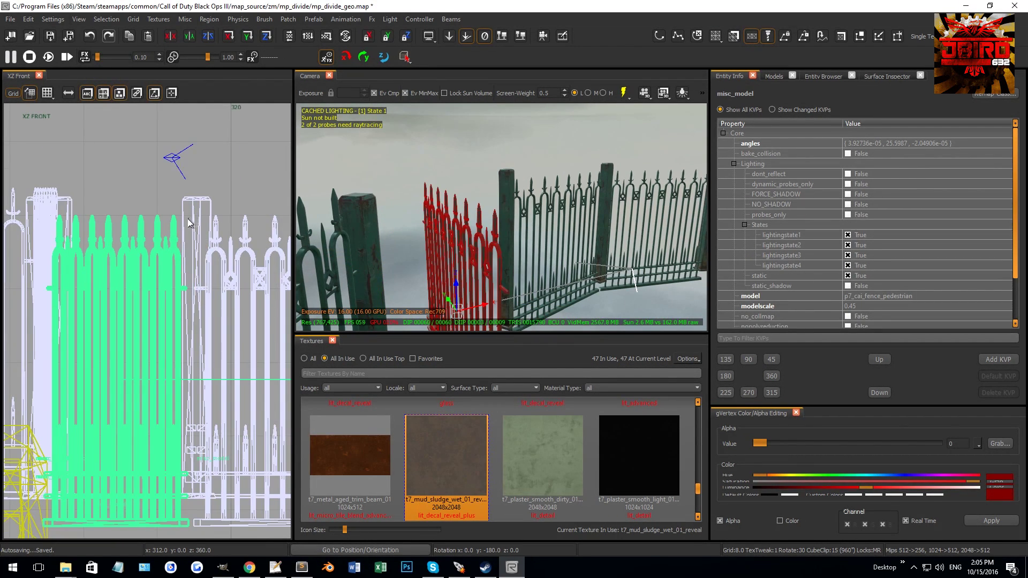
{"action": "key", "text": "ctrl+Tab"}
{"action": "key", "text": "ctrl+Tab"}
{"action": "scroll", "coordinate": [185, 241], "scroll_direction": "down", "scroll_amount": 3}
{"action": "key", "text": "2"}
{"action": "left_click_drag", "start_coordinate": [184, 244], "coordinate": [211, 312]}
{"action": "scroll", "coordinate": [203, 240], "scroll_direction": "up", "scroll_amount": 2}
{"action": "key", "text": "grave"}
{"action": "left_click_drag", "start_coordinate": [203, 242], "coordinate": [192, 285]}
{"action": "key", "text": "r"}
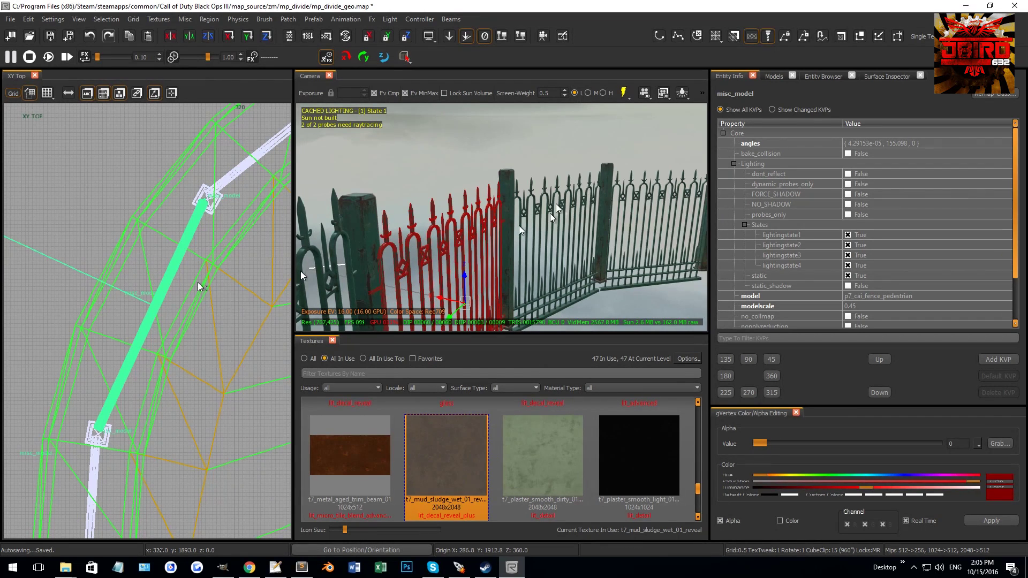
Step: Select the three righted curve panels together and raise them to match the height of the fence run
{"action": "left_click", "coordinate": [532, 193], "text": "shift"}
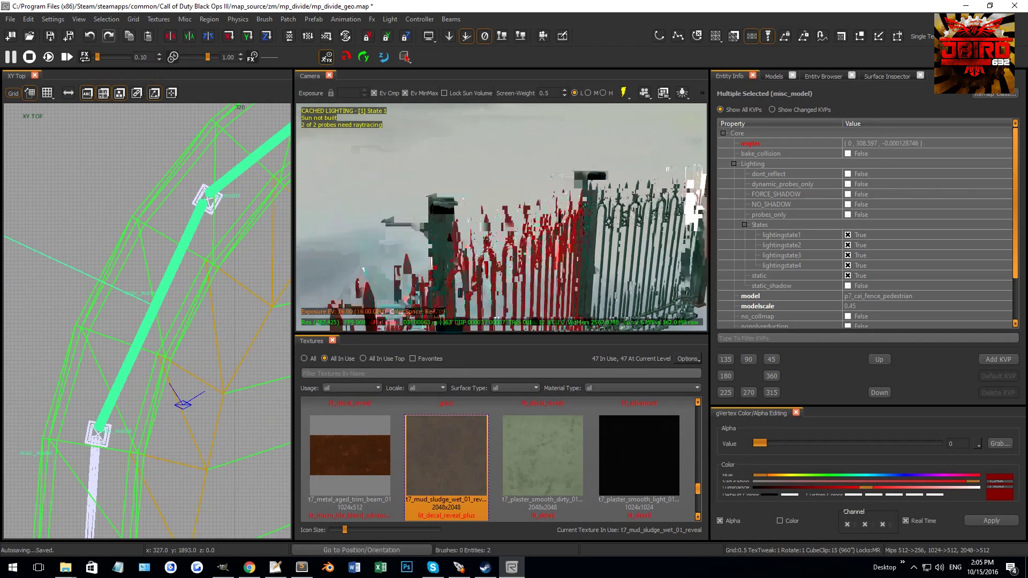
{"action": "scroll", "coordinate": [268, 214], "scroll_direction": "down", "scroll_amount": 3}
{"action": "key", "text": "ctrl+Tab"}
{"action": "key", "text": "ctrl+Tab"}
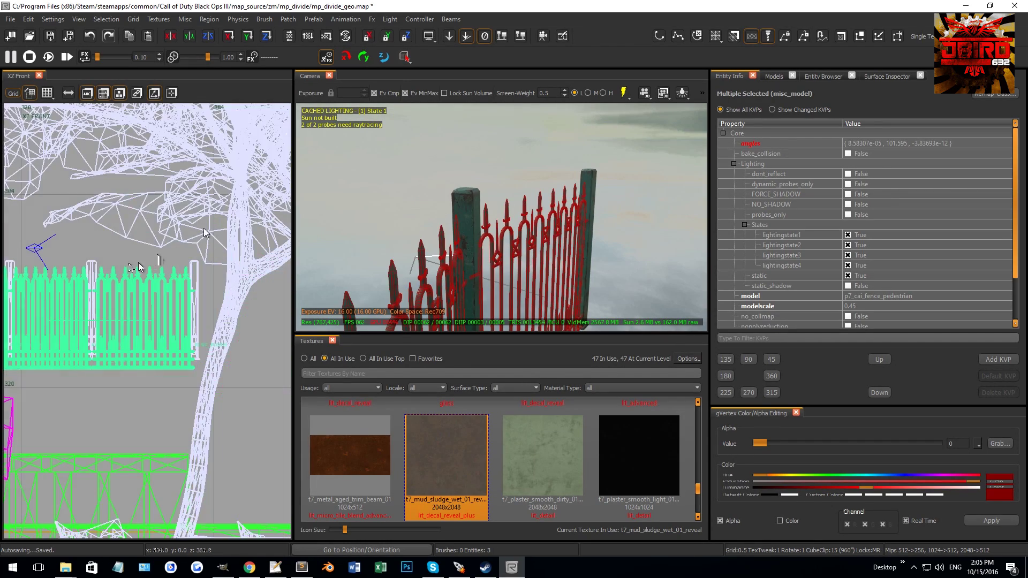
{"action": "scroll", "coordinate": [160, 257], "scroll_direction": "up", "scroll_amount": 4}
{"action": "scroll", "coordinate": [201, 236], "scroll_direction": "up", "scroll_amount": 3}
{"action": "left_click_drag", "start_coordinate": [189, 291], "coordinate": [187, 242]}
Step: Select all the panels and posts of the fence run above the curved brick wall together
{"action": "key", "text": "Escape"}
{"action": "right_click_drag", "start_coordinate": [344, 219], "coordinate": [642, 225]}
{"action": "left_click_drag", "start_coordinate": [642, 210], "coordinate": [365, 228], "text": "shift"}
{"action": "right_click_drag", "start_coordinate": [433, 197], "coordinate": [448, 192]}
{"action": "scroll", "coordinate": [456, 197], "scroll_direction": "up", "scroll_amount": 2}
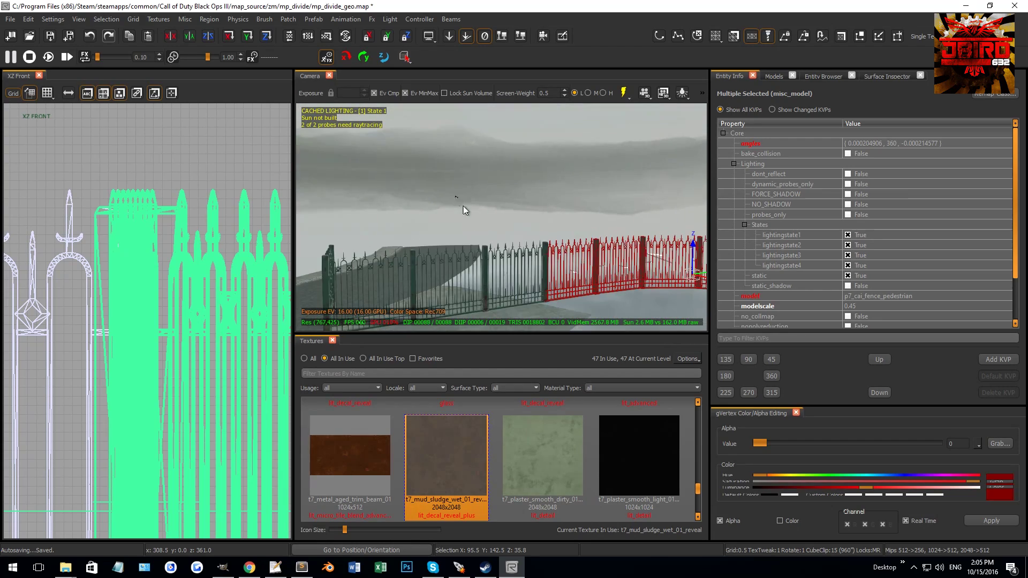
{"action": "left_click", "coordinate": [532, 263], "text": "shift"}
{"action": "left_click", "coordinate": [473, 275], "text": "shift"}
{"action": "right_click_drag", "start_coordinate": [495, 272], "coordinate": [483, 259]}
{"action": "left_click", "coordinate": [453, 258], "text": "shift"}
{"action": "left_click", "coordinate": [352, 248], "text": "shift"}
{"action": "right_click_drag", "start_coordinate": [390, 242], "coordinate": [455, 221]}
{"action": "left_click", "coordinate": [427, 244], "text": "shift"}
{"action": "scroll", "coordinate": [469, 218], "scroll_direction": "down", "scroll_amount": 5}
{"action": "scroll", "coordinate": [197, 243], "scroll_direction": "down", "scroll_amount": 8}
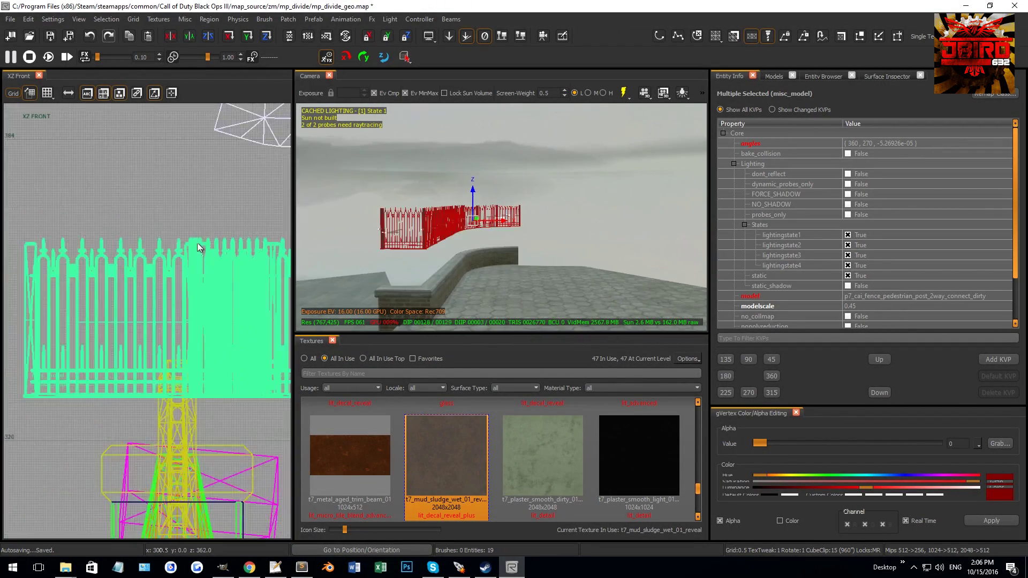
Step: Lower the selected fence run in the front view until it reaches the top of the curved brick wall
{"action": "key", "text": "ctrl+Tab"}
{"action": "key", "text": "ctrl+Tab"}
{"action": "scroll", "coordinate": [179, 226], "scroll_direction": "down", "scroll_amount": 3}
{"action": "scroll", "coordinate": [178, 230], "scroll_direction": "down", "scroll_amount": 10}
{"action": "right_click_drag", "start_coordinate": [177, 230], "coordinate": [165, 262]}
{"action": "scroll", "coordinate": [165, 268], "scroll_direction": "up", "scroll_amount": 7}
{"action": "scroll", "coordinate": [164, 276], "scroll_direction": "up", "scroll_amount": 10}
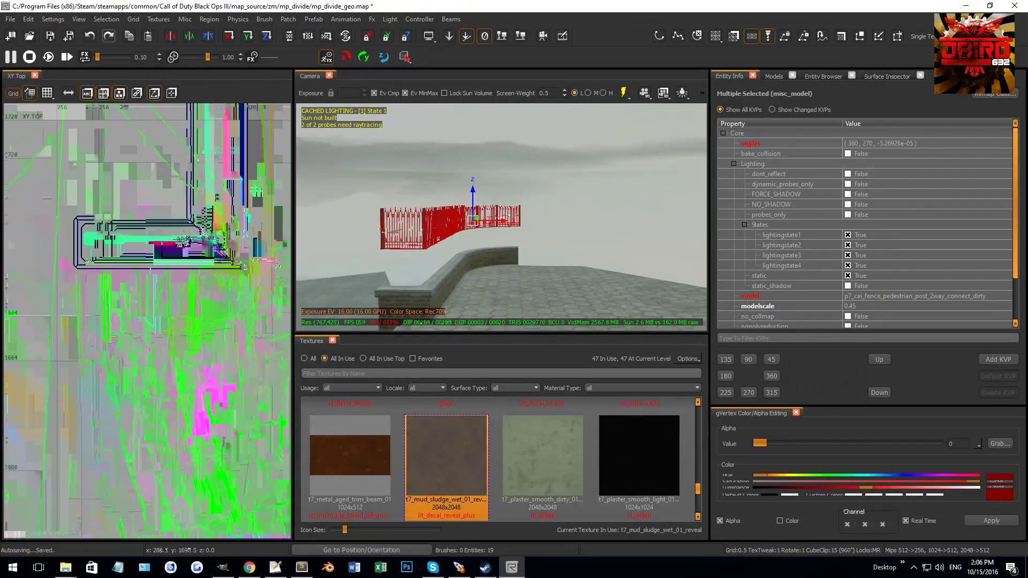
{"action": "key", "text": "ctrl+Tab"}
{"action": "scroll", "coordinate": [222, 252], "scroll_direction": "down", "scroll_amount": 1}
{"action": "right_click_drag", "start_coordinate": [201, 332], "coordinate": [201, 211]}
{"action": "key", "text": "4"}
{"action": "left_click_drag", "start_coordinate": [191, 183], "coordinate": [175, 276]}
Step: Set the grid size to 0.25 and nudge the fence run up so its post bases rest on the wall cap
{"action": "scroll", "coordinate": [187, 294], "scroll_direction": "up", "scroll_amount": 10}
{"action": "key", "text": "0"}
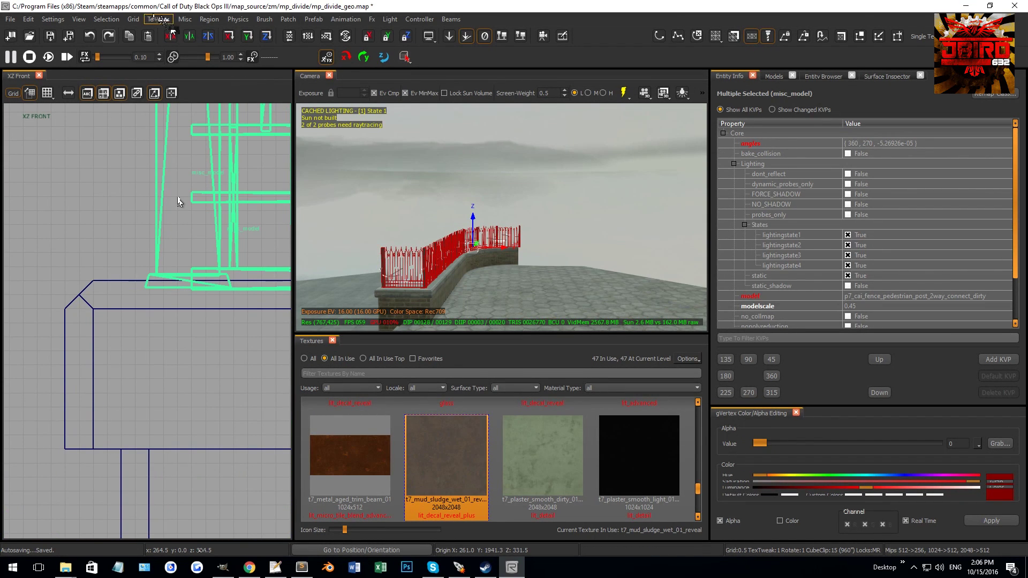
{"action": "left_click", "coordinate": [133, 20]}
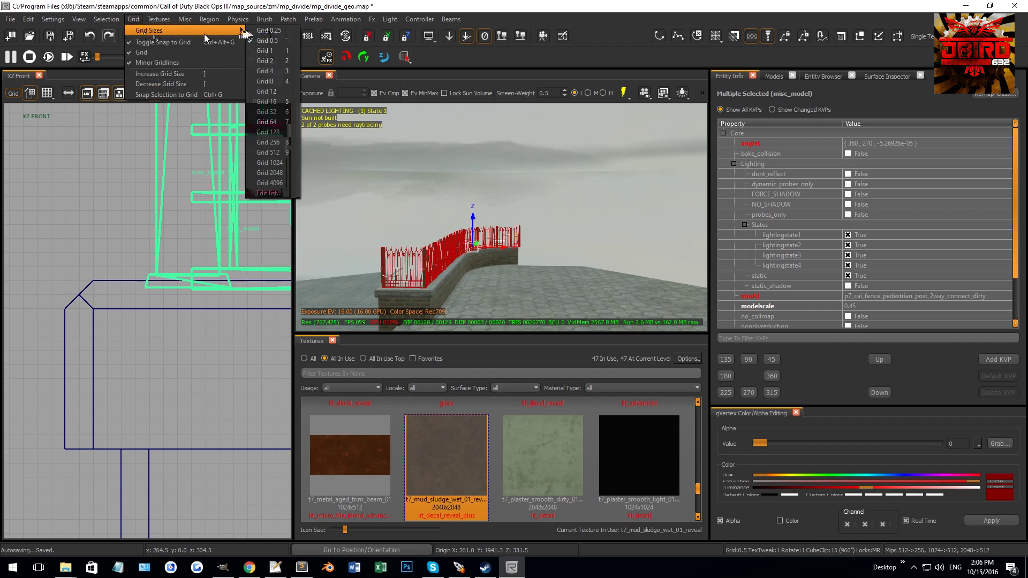
{"action": "left_click", "coordinate": [255, 42]}
{"action": "left_click_drag", "start_coordinate": [199, 230], "coordinate": [196, 225]}
{"action": "key", "text": "Escape"}
{"action": "right_click_drag", "start_coordinate": [480, 235], "coordinate": [530, 222]}
Step: Search the model library for "bench" and place the p7_3arc_park_bench model on the paving near the curved fenced wall
{"action": "left_click", "coordinate": [776, 75]}
{"action": "left_click_drag", "start_coordinate": [771, 108], "coordinate": [577, 113]}
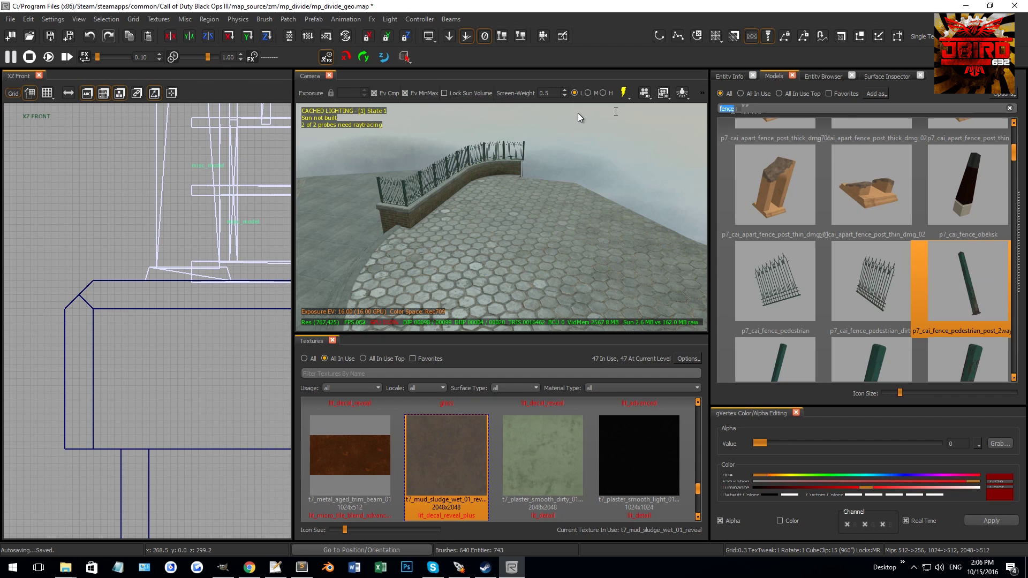
{"action": "type", "text": "bench"}
{"action": "left_click", "coordinate": [863, 258]}
{"action": "left_click_drag", "start_coordinate": [772, 164], "coordinate": [459, 213]}
Step: Set the grid size to 4, then rotate and move the bench in plan so it stands alongside the fenced brick wall
{"action": "key", "text": "ctrl+Tab"}
{"action": "key", "text": "ctrl+Tab"}
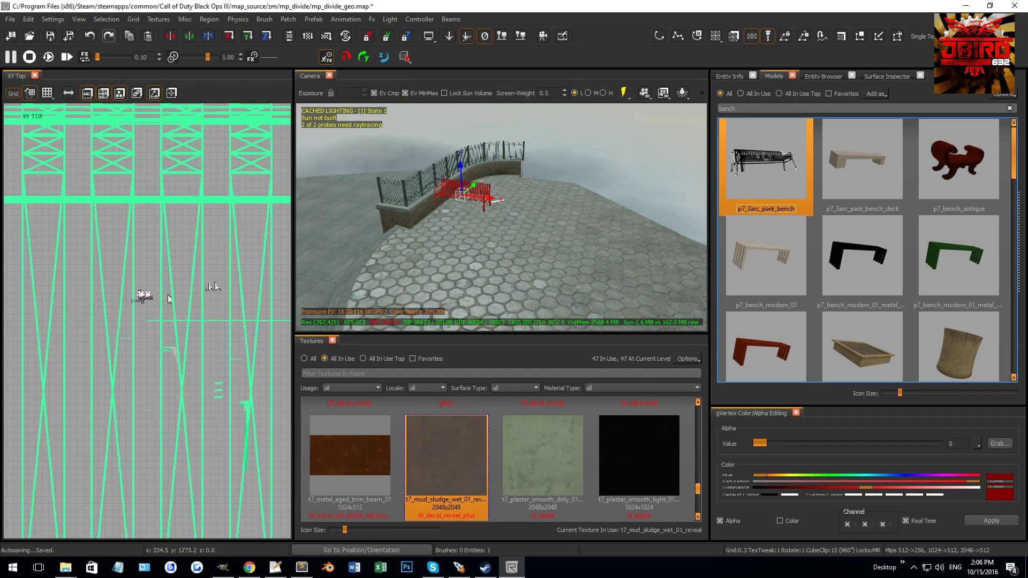
{"action": "scroll", "coordinate": [173, 275], "scroll_direction": "down", "scroll_amount": 12}
{"action": "key", "text": "3"}
{"action": "right_click_drag", "start_coordinate": [177, 300], "coordinate": [191, 264], "text": "alt"}
{"action": "left_click_drag", "start_coordinate": [183, 269], "coordinate": [128, 254]}
{"action": "scroll", "coordinate": [138, 220], "scroll_direction": "up", "scroll_amount": 4}
{"action": "scroll", "coordinate": [138, 221], "scroll_direction": "up", "scroll_amount": 3}
{"action": "right_click_drag", "start_coordinate": [375, 264], "coordinate": [353, 241]}
{"action": "right_click_drag", "start_coordinate": [470, 236], "coordinate": [588, 249]}
{"action": "key", "text": "Escape"}
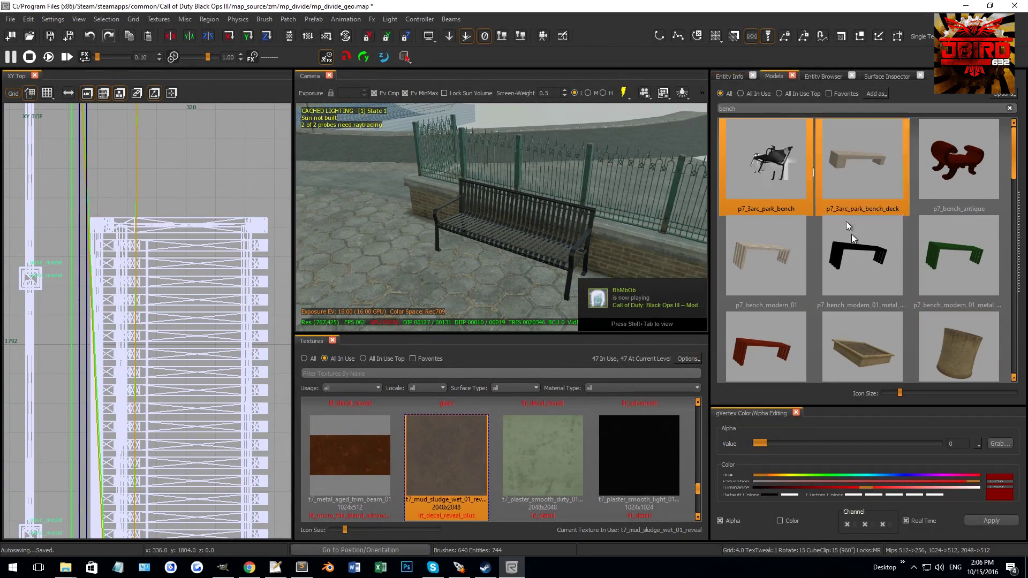
Step: Search the model library for "trash" and place the p7_3arc_park_trashcan model by the end of the brick wall near the bench
{"action": "scroll", "coordinate": [862, 265], "scroll_direction": "down", "scroll_amount": 3}
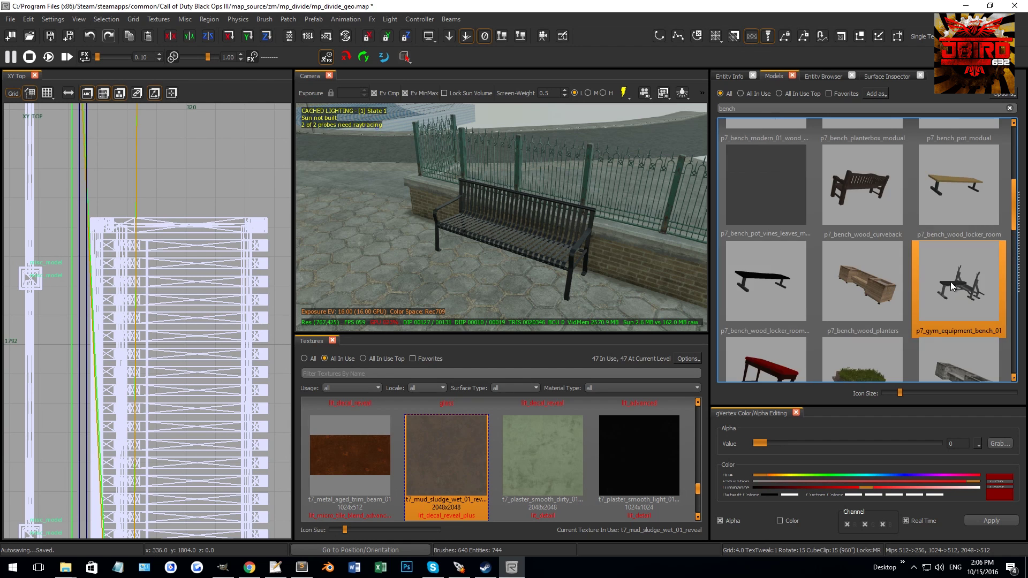
{"action": "left_click", "coordinate": [852, 108]}
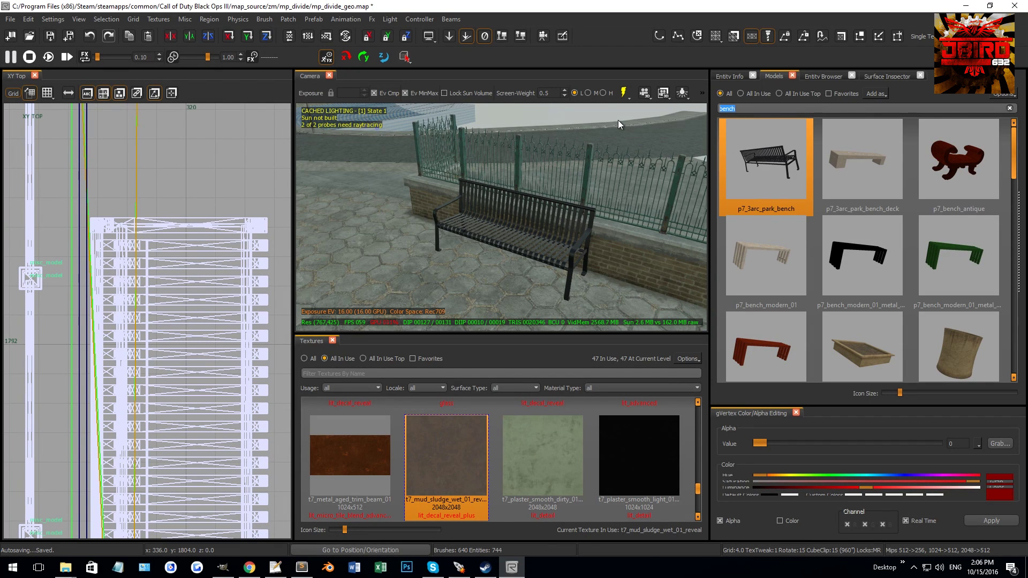
{"action": "type", "text": "trash"}
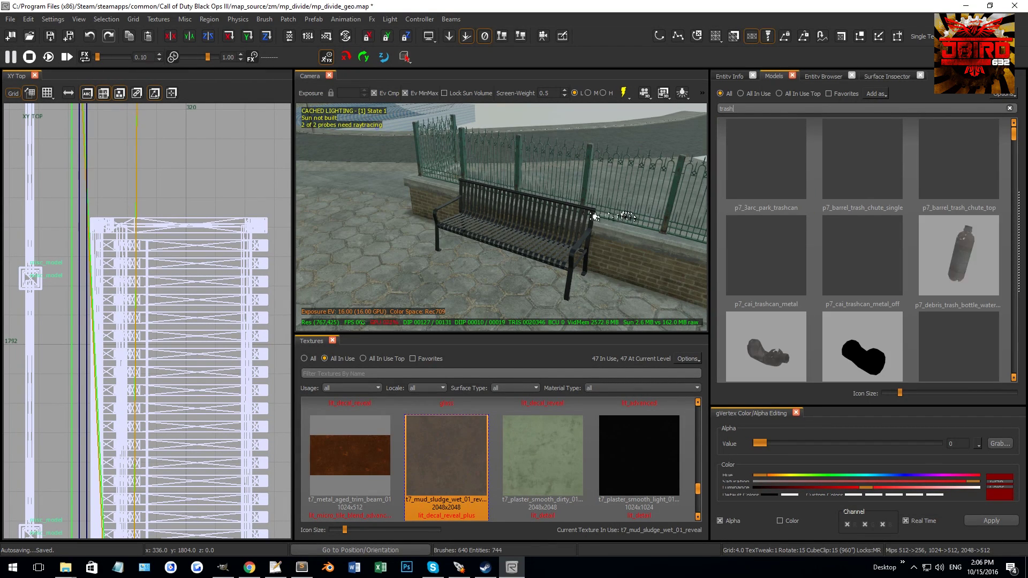
{"action": "right_click_drag", "start_coordinate": [644, 221], "coordinate": [589, 221]}
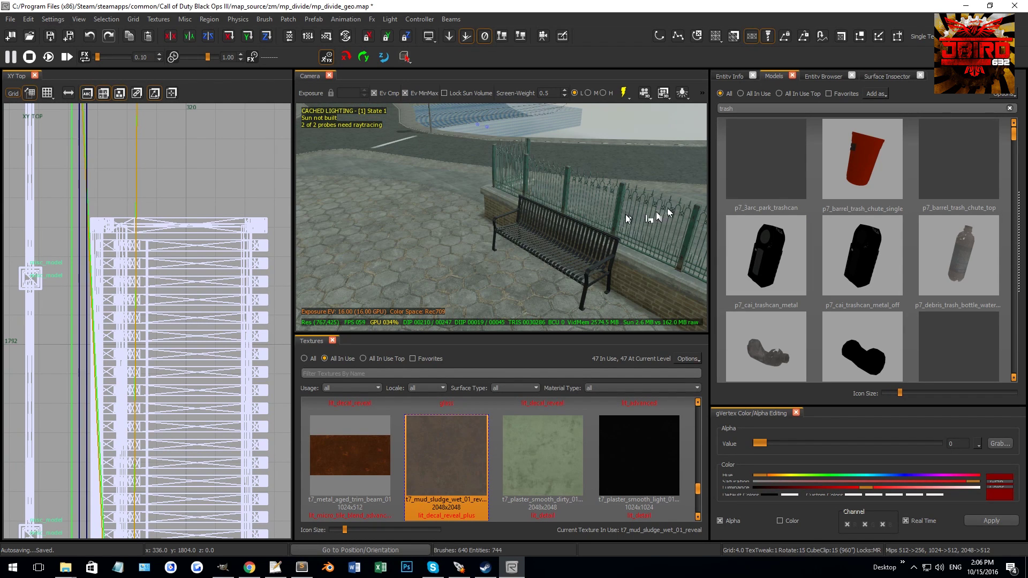
{"action": "left_click", "coordinate": [795, 186]}
{"action": "left_click_drag", "start_coordinate": [773, 176], "coordinate": [473, 210]}
{"action": "right_click_drag", "start_coordinate": [473, 210], "coordinate": [584, 220]}
{"action": "key", "text": "Escape"}
{"action": "mouse_move", "coordinate": [519, 167]}
{"action": "right_mouse_down"}
{"action": "mouse_move", "coordinate": [514, 215]}
{"action": "mouse_move", "coordinate": [514, 182]}
{"action": "right_mouse_up"}
{"action": "scroll", "coordinate": [857, 220], "scroll_direction": "down", "scroll_amount": 3}
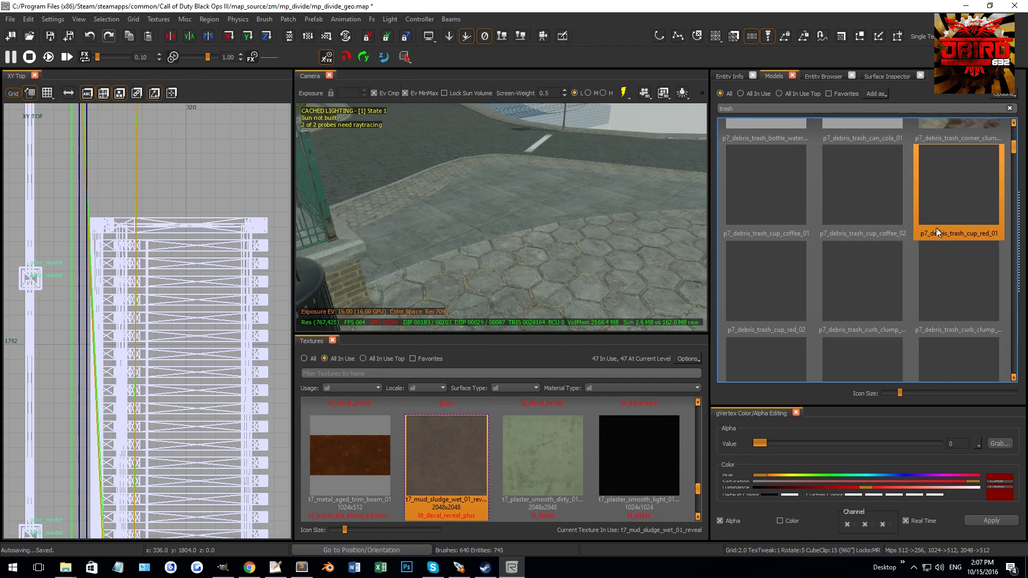
{"action": "right_click_drag", "start_coordinate": [596, 191], "coordinate": [570, 181]}
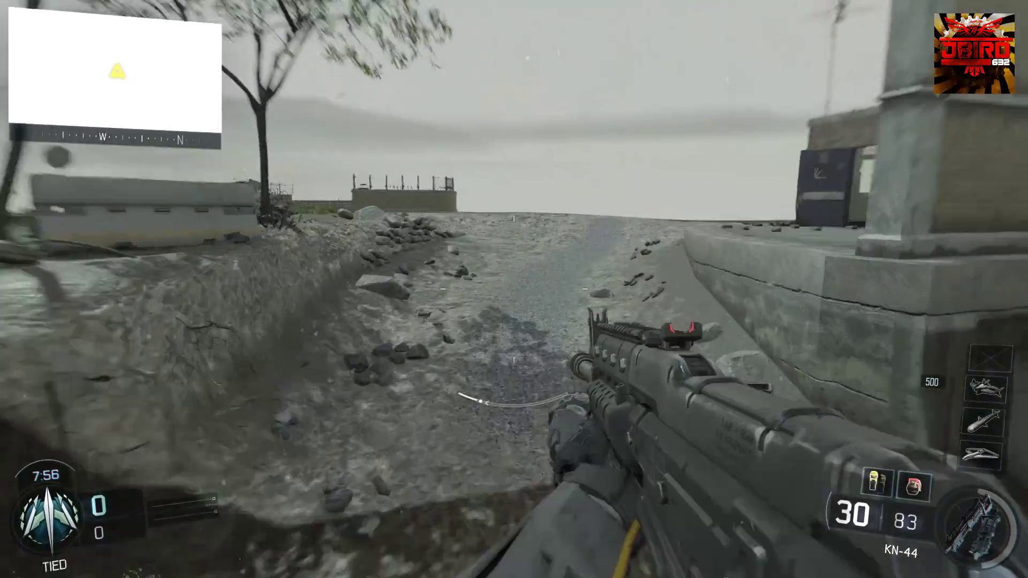
{"action": "key", "text": "w"}
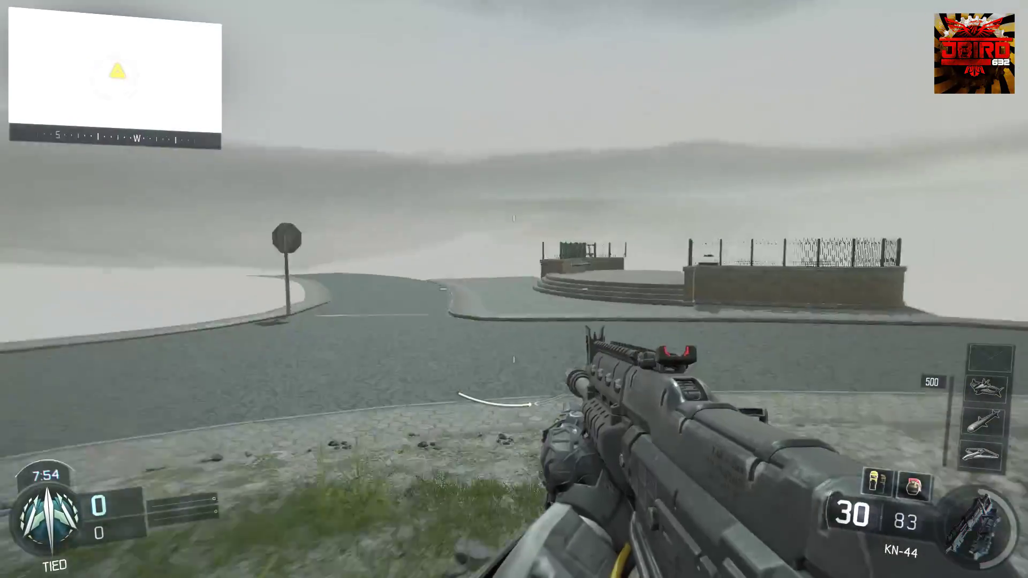
{"action": "key", "text": "shift"}
{"action": "right_click", "coordinate": [514, 289]}
{"action": "key", "text": "w"}
{"action": "key", "text": "shift"}
{"action": "key", "text": "space"}
{"action": "key", "text": "w"}
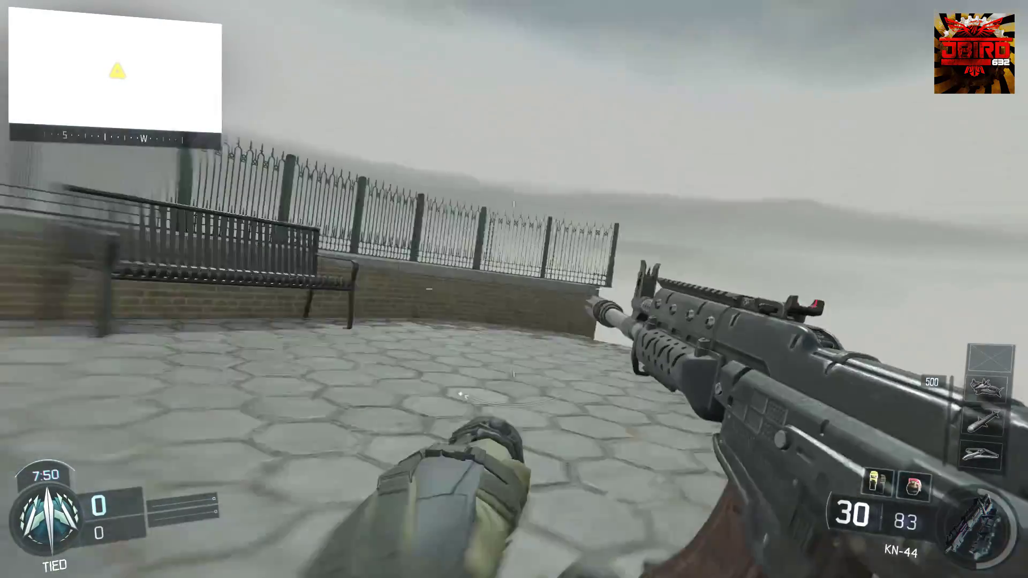
{"action": "key", "text": "space"}
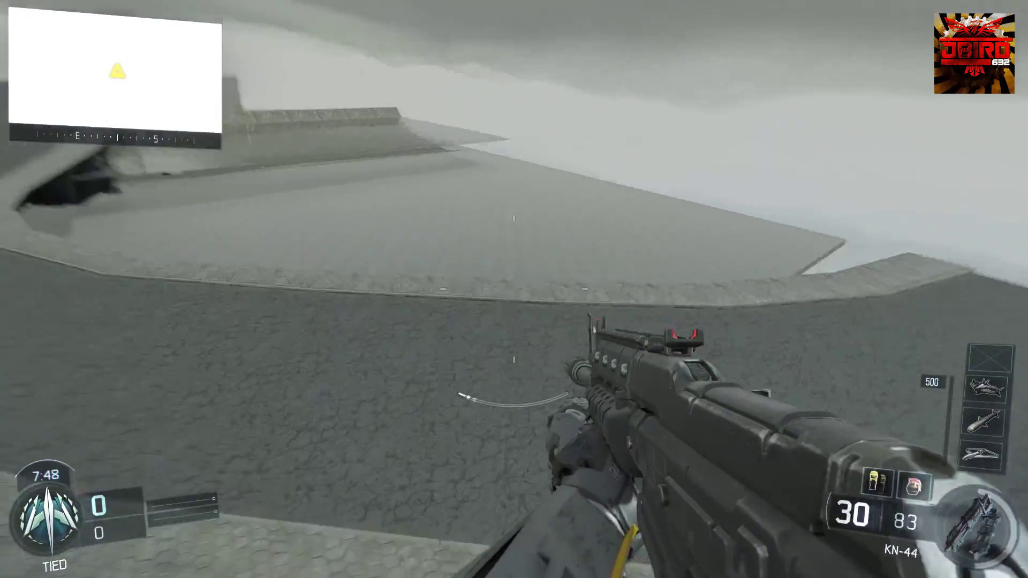
{"action": "key", "text": "w"}
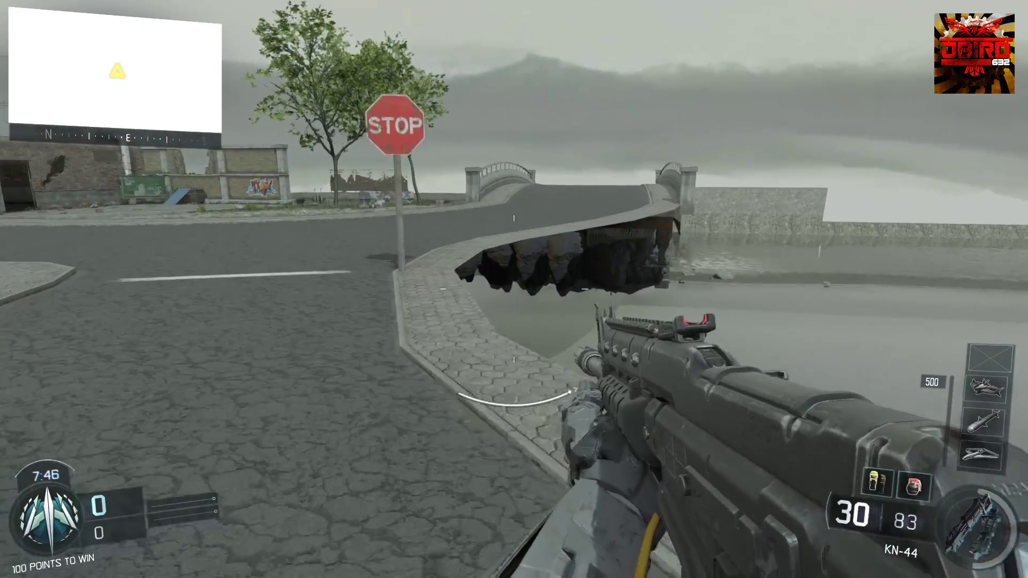
{"action": "key", "text": "w"}
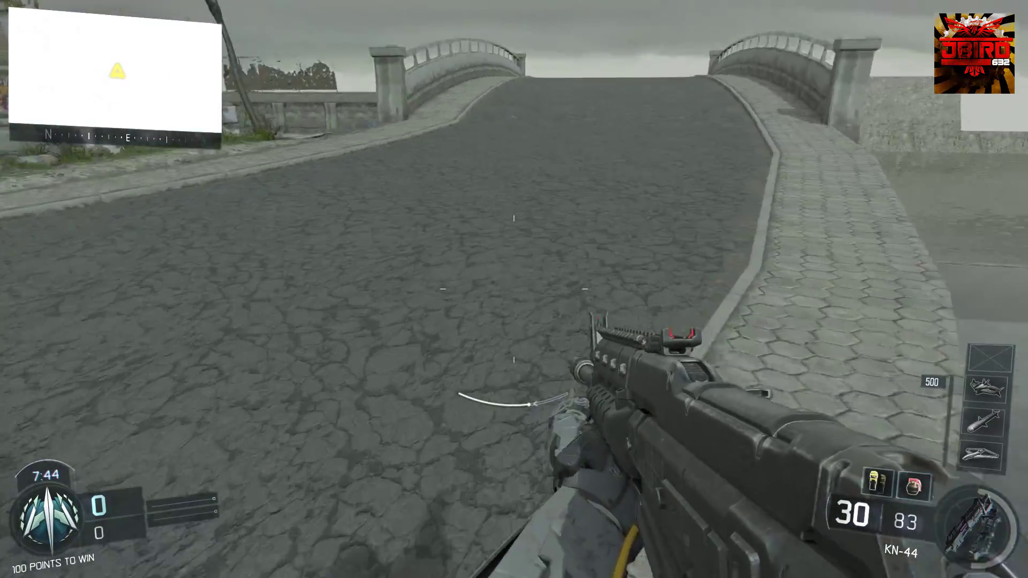
{"action": "key", "text": "w"}
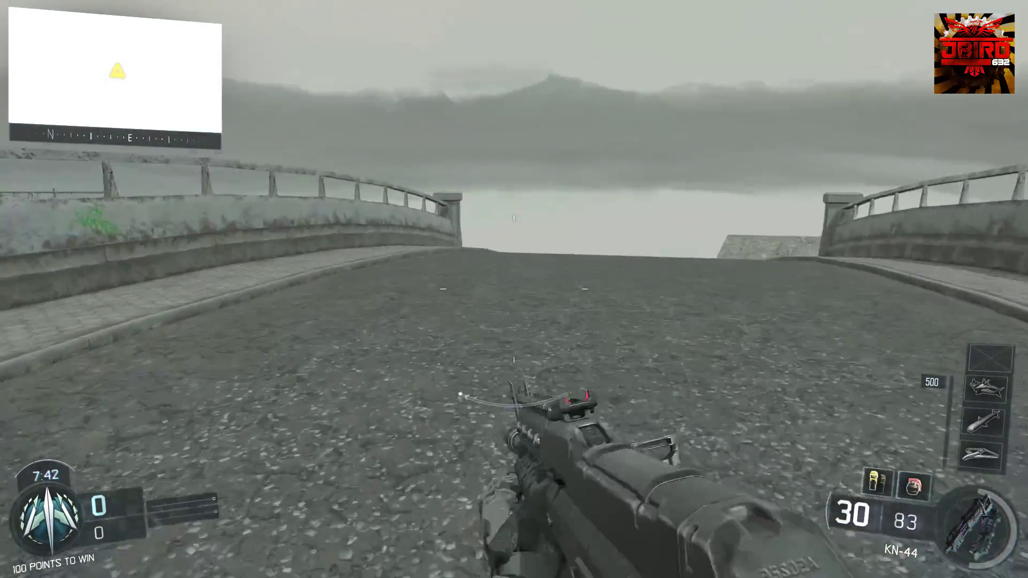
{"action": "key", "text": "w"}
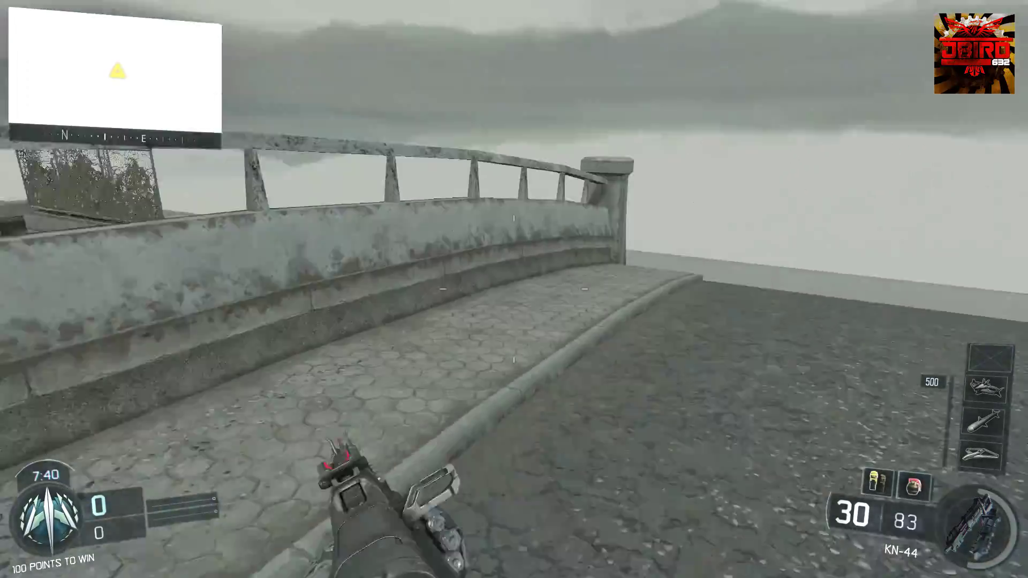
{"action": "key", "text": "w"}
{"action": "key", "text": "w"}
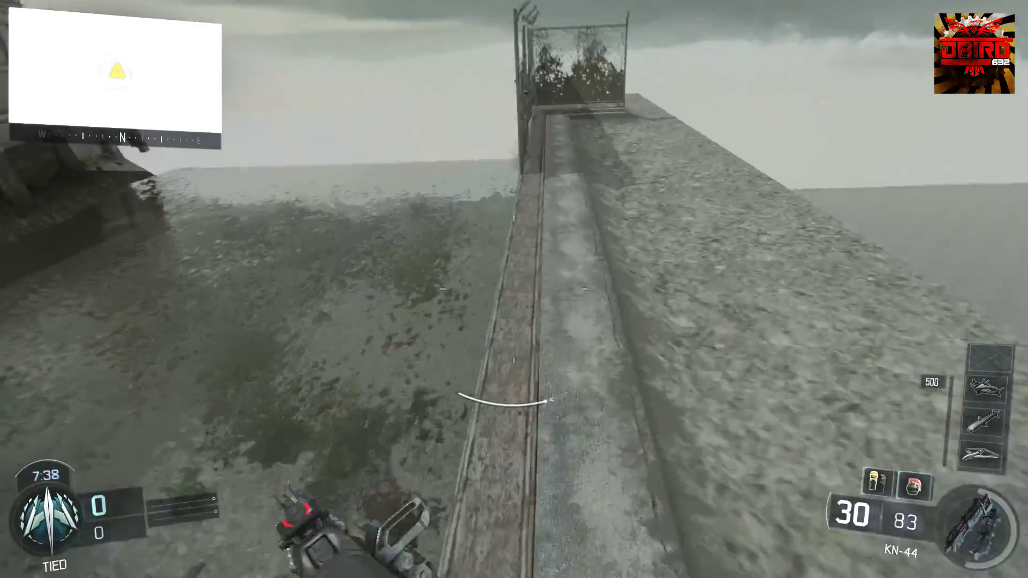
{"action": "key", "text": "w"}
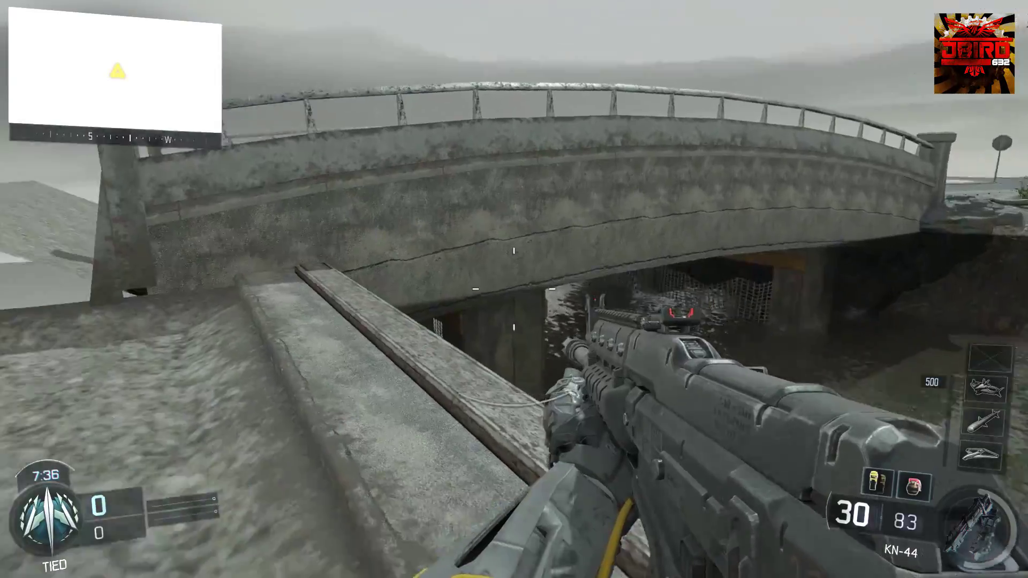
{"action": "key", "text": "w"}
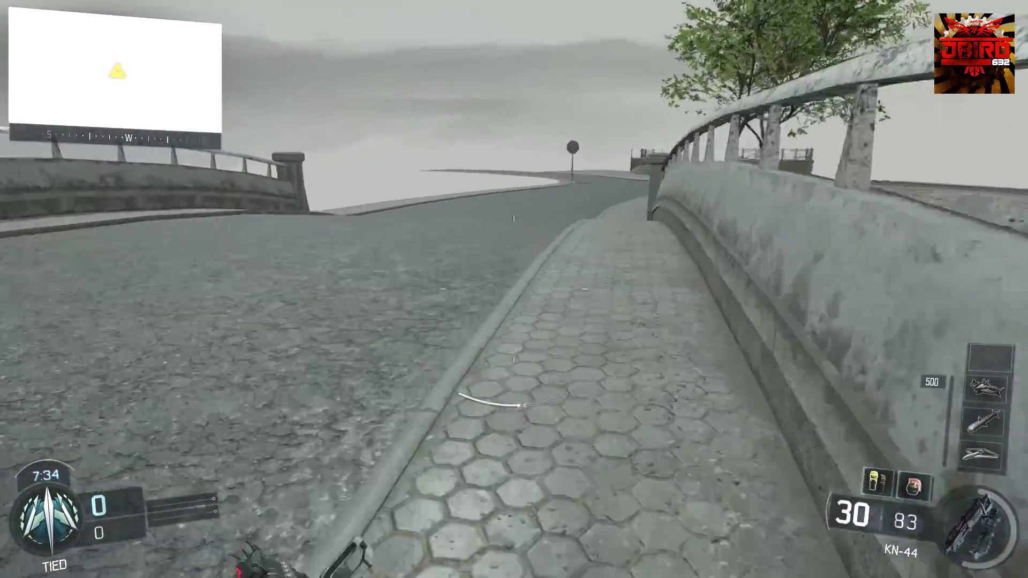
{"action": "key", "text": "w"}
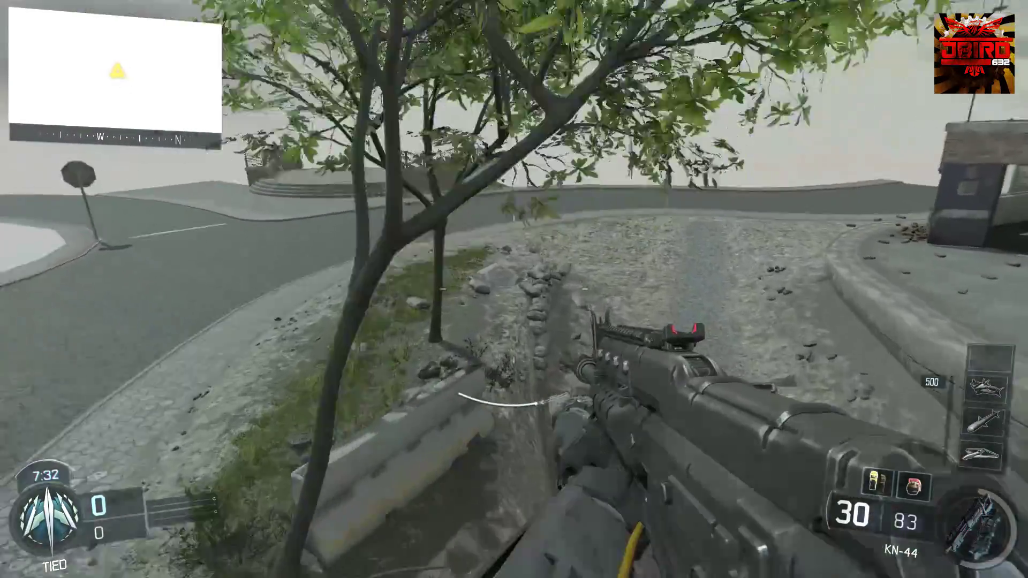
{"action": "key", "text": "w"}
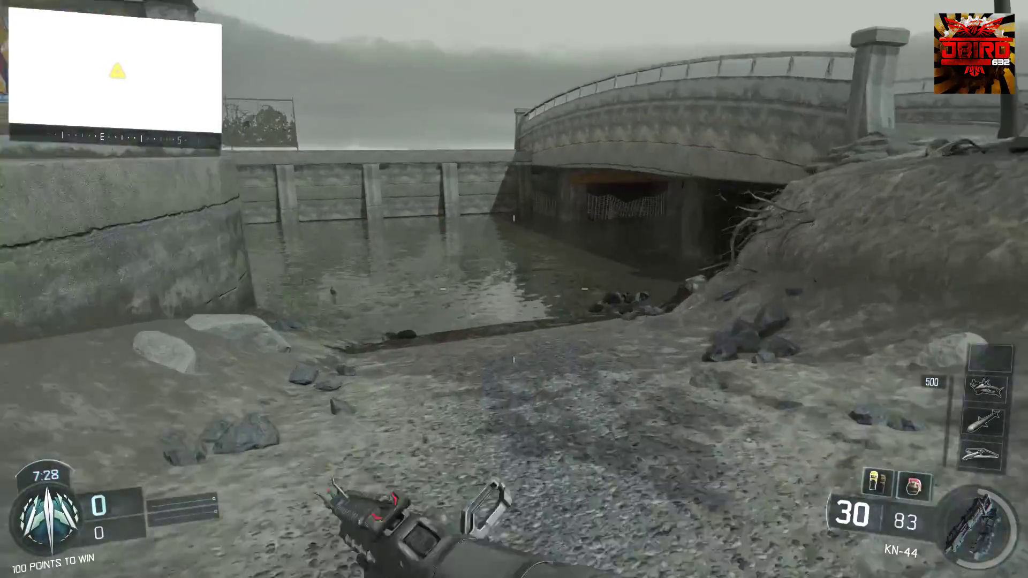
{"action": "key", "text": "w"}
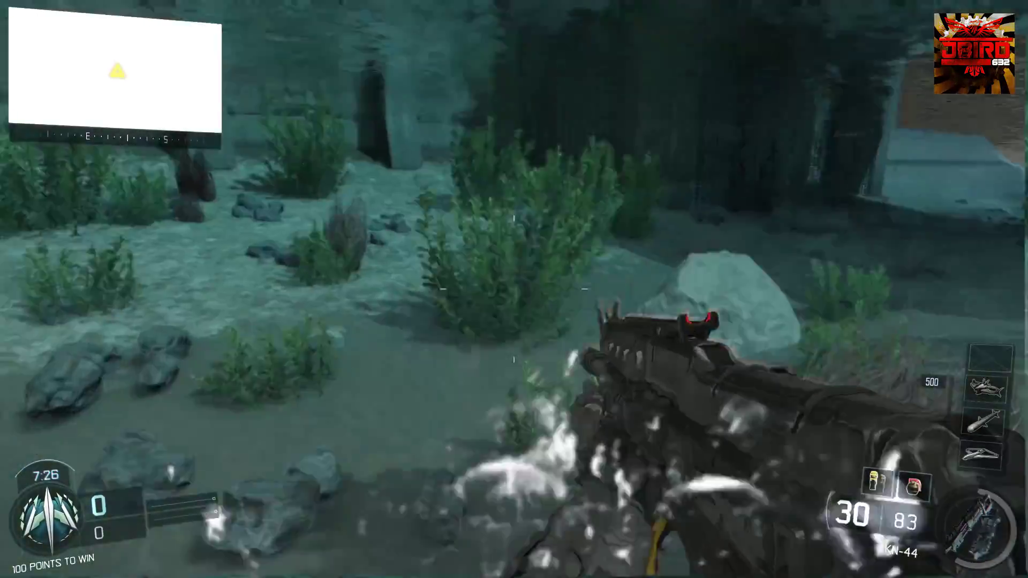
{"action": "key", "text": "w"}
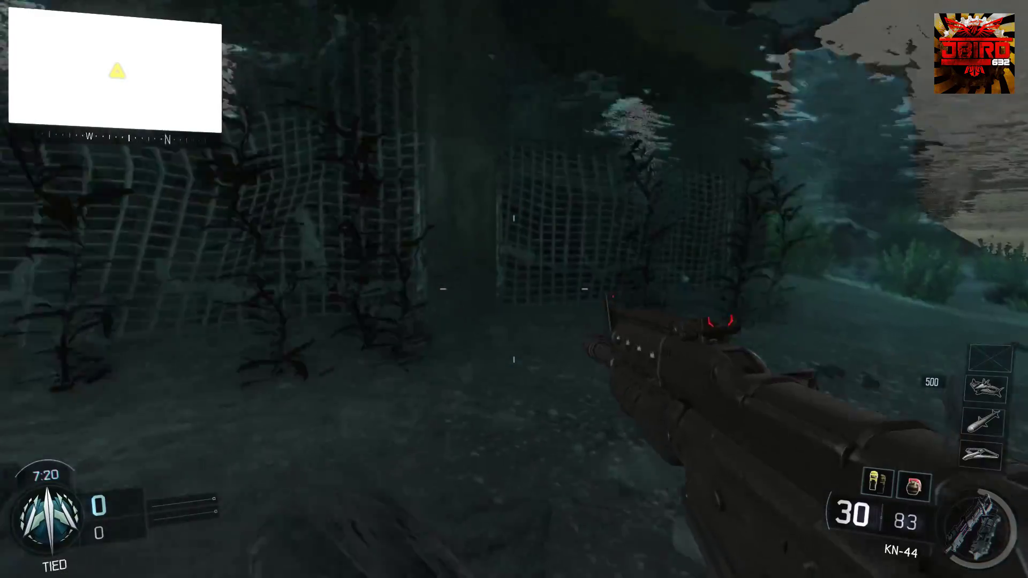
{"action": "key", "text": "w"}
{"action": "key", "text": "w"}
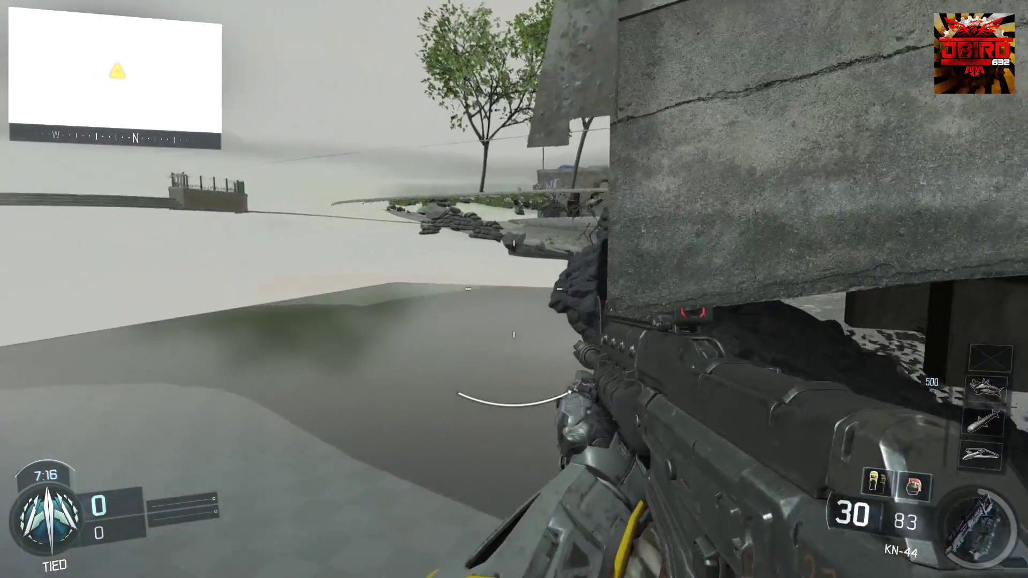
{"action": "key", "text": "w"}
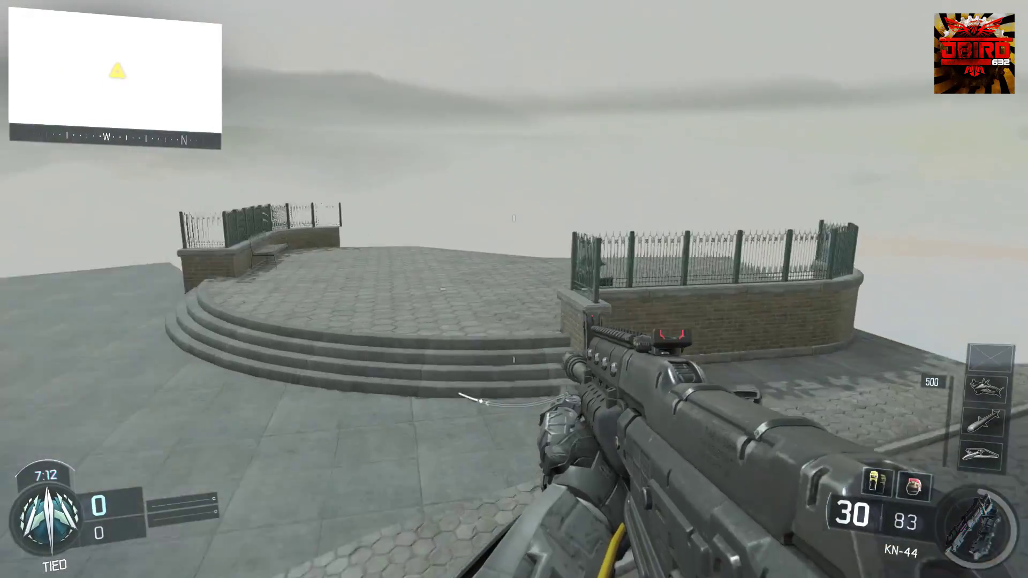
{"action": "key", "text": "w"}
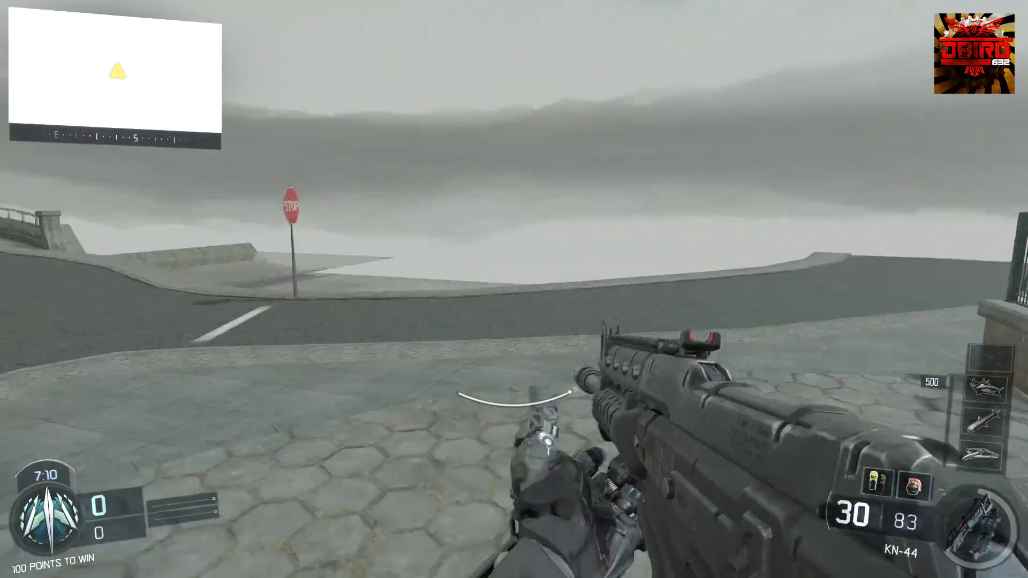
{"action": "key", "text": "w"}
{"action": "key", "text": "w"}
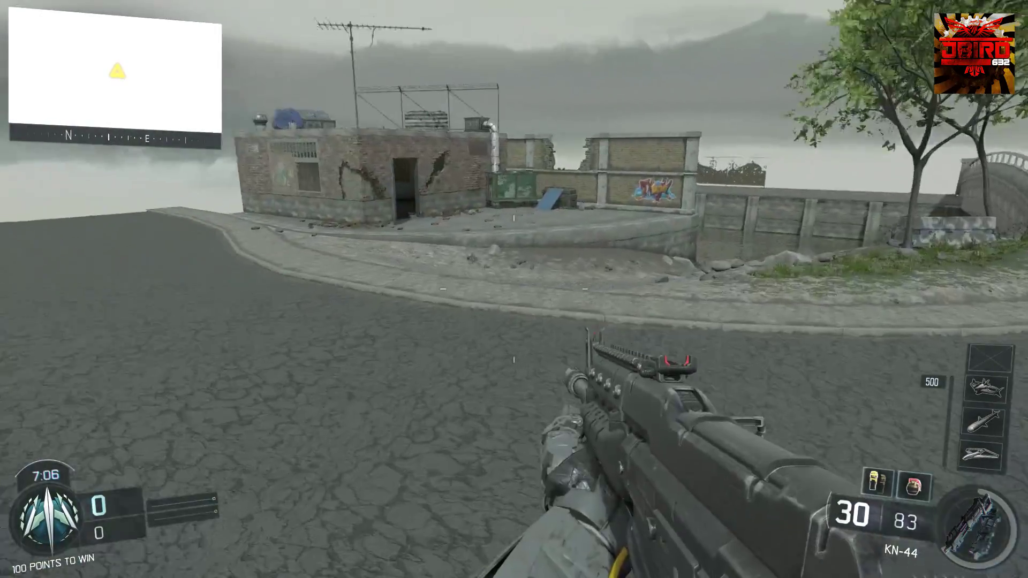
{"action": "key", "text": "w"}
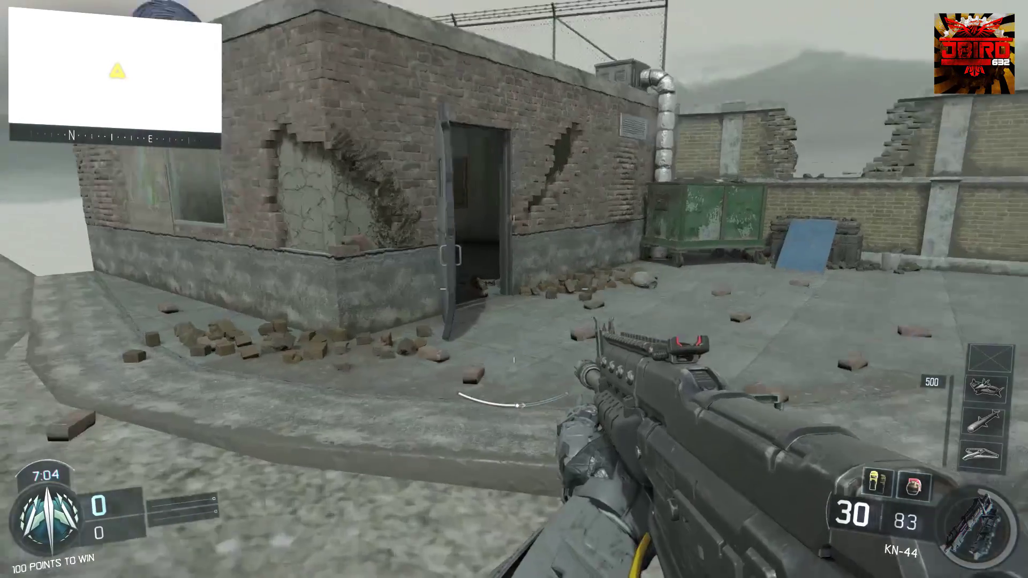
{"action": "key", "text": "w"}
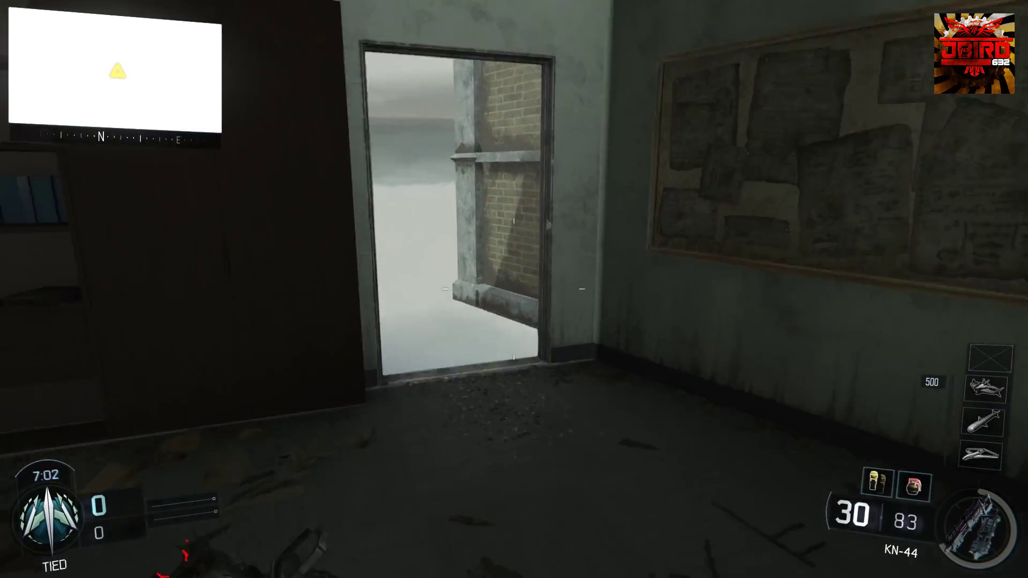
{"action": "key", "text": "w"}
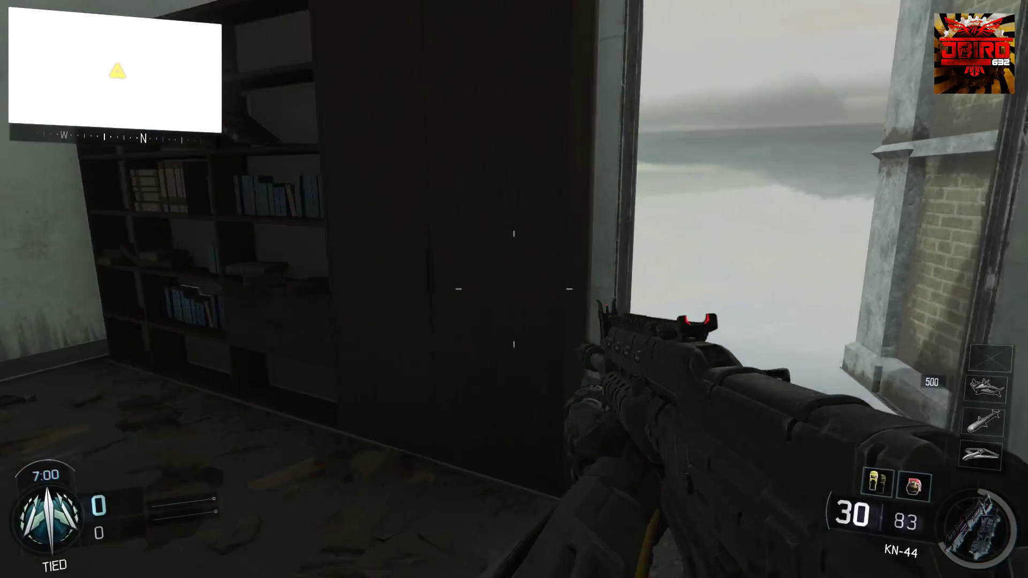
Step: Inspect the ruined brick building's interior and window in the playtest, test-fire the KN-44, and exit to the rubble outside
{"action": "key", "text": "w"}
{"action": "key", "text": "space"}
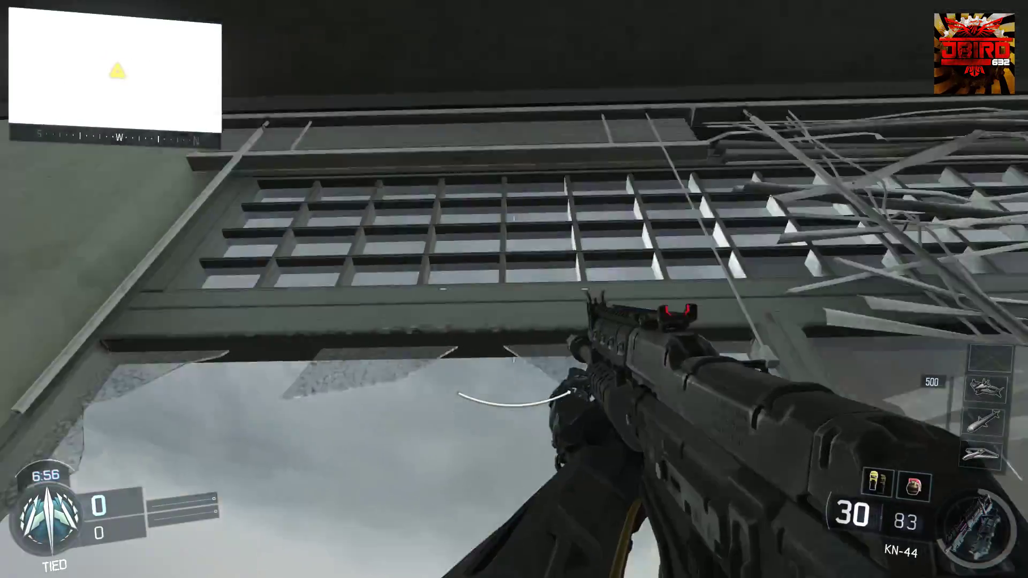
{"action": "left_click", "coordinate": [514, 289]}
{"action": "key", "text": "w"}
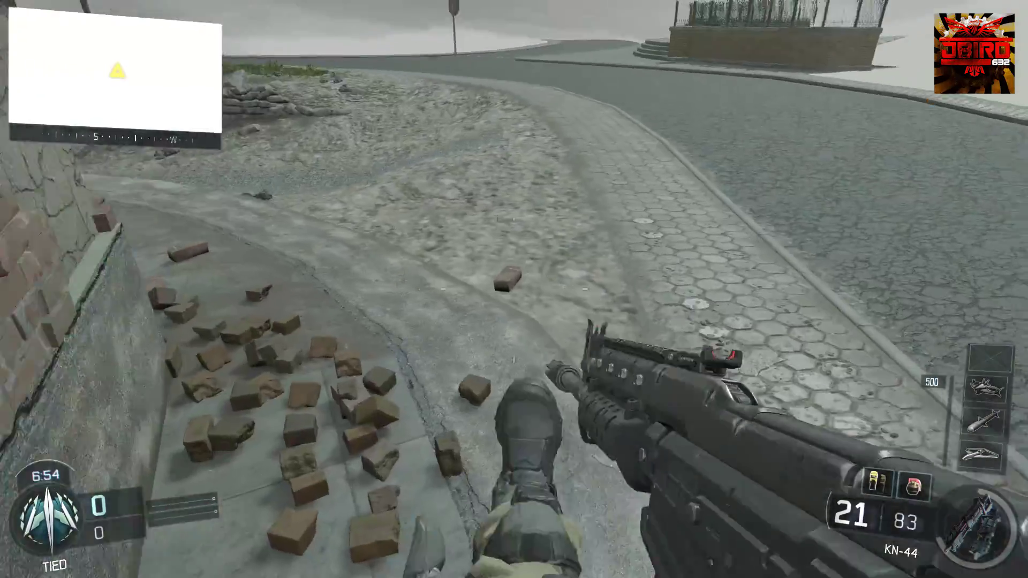
{"action": "key", "text": "r"}
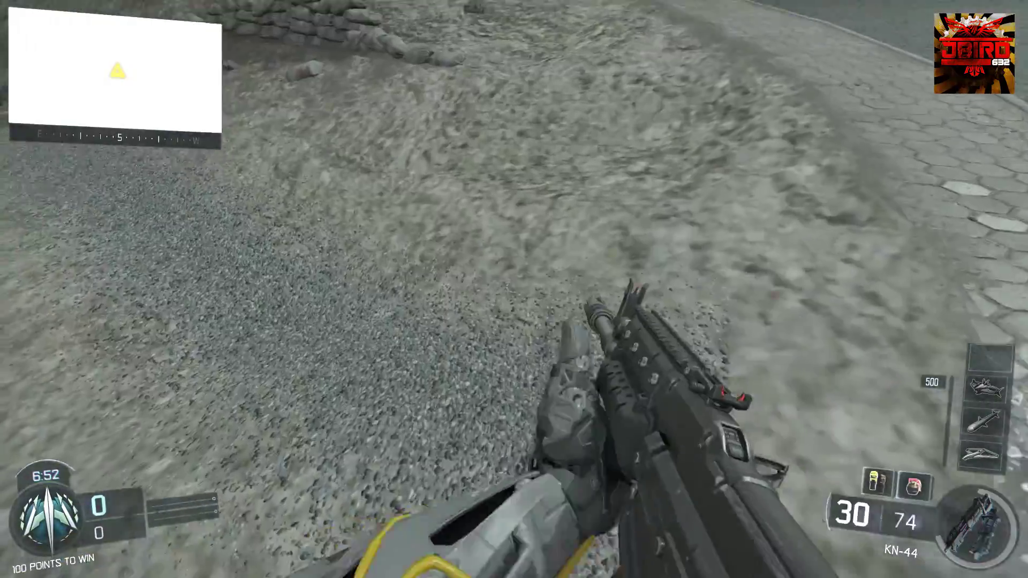
Step: Inspect the riverbank, bridge approach and road on foot, ending on the plaza by the trashcan and fenced wall
{"action": "key", "text": "shift+w"}
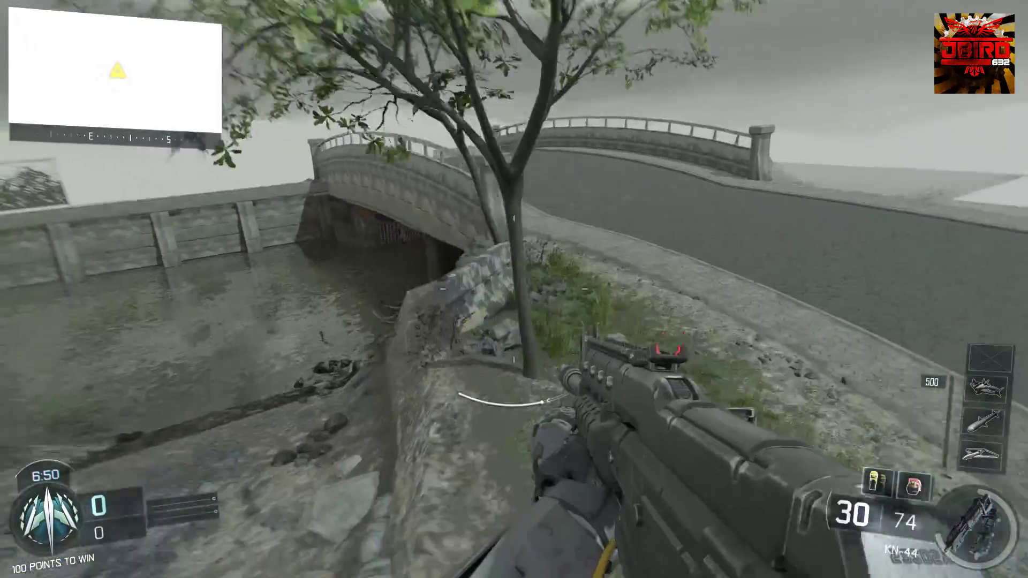
{"action": "key", "text": "w"}
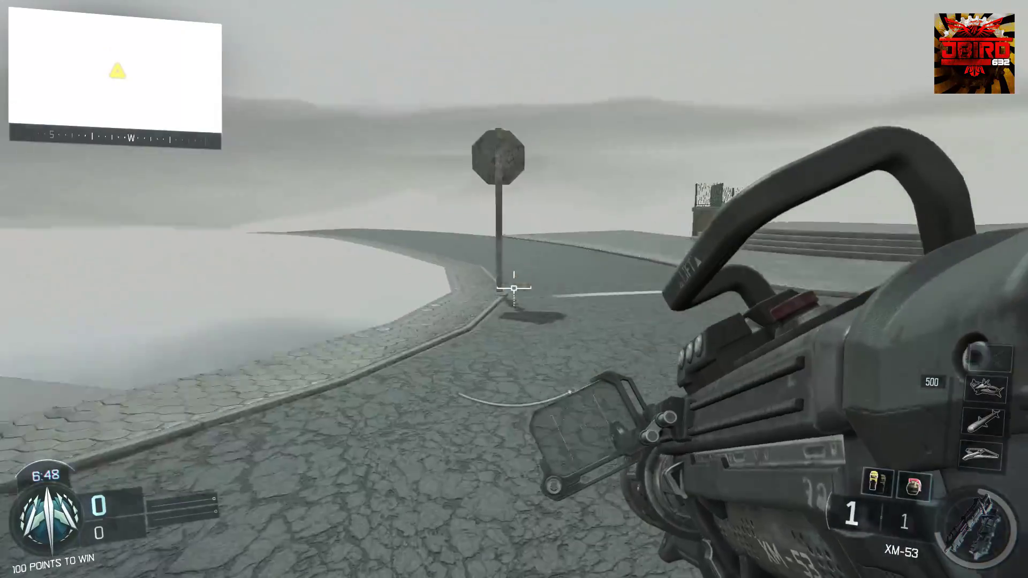
{"action": "key", "text": "1"}
{"action": "key", "text": "w"}
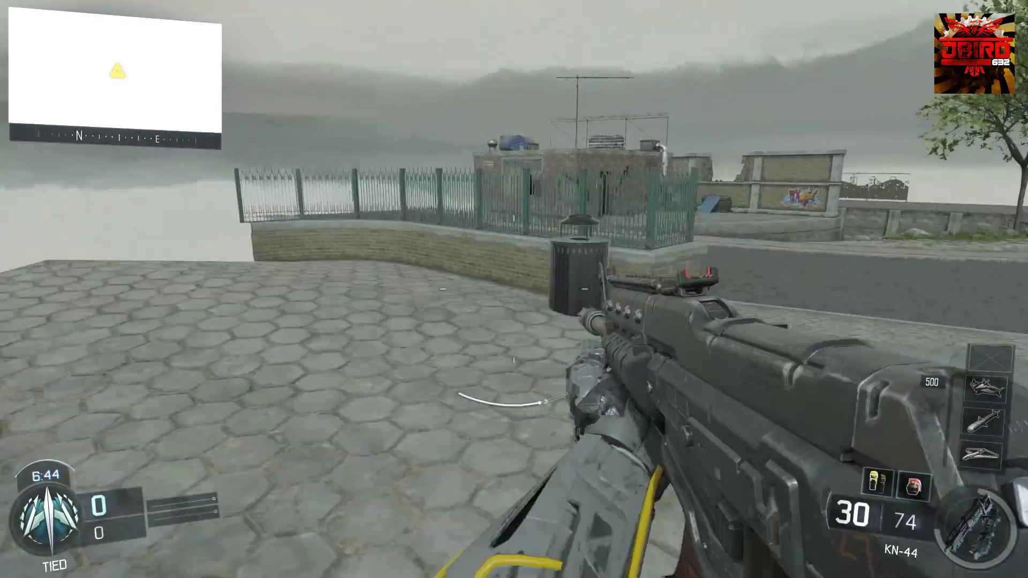
Step: Cross the road from the plaza to the ruined building, inspect its dumpster yard and rooftop, and leap off the roof
{"action": "key", "text": "w"}
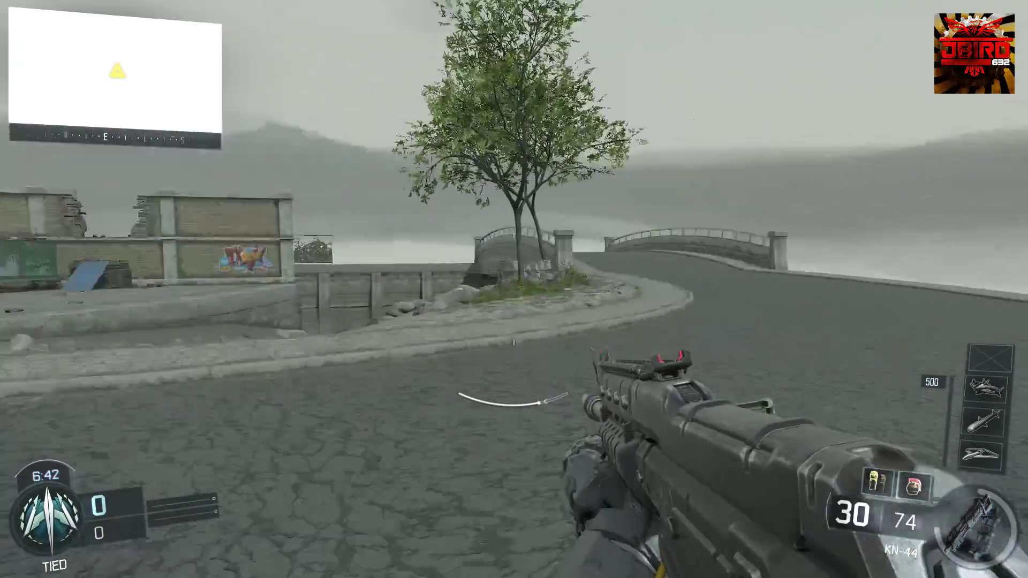
{"action": "key", "text": "w"}
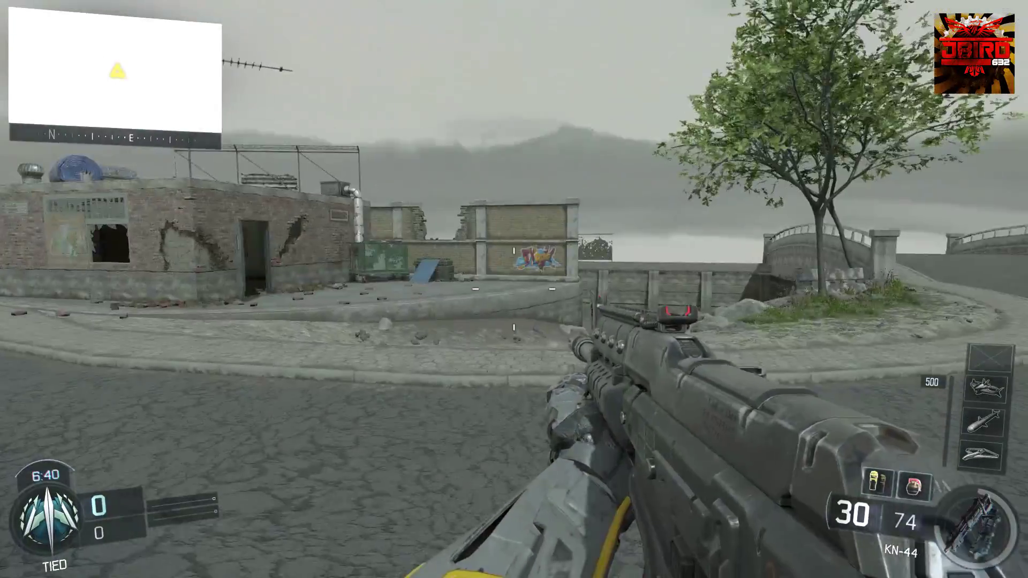
{"action": "key", "text": "w"}
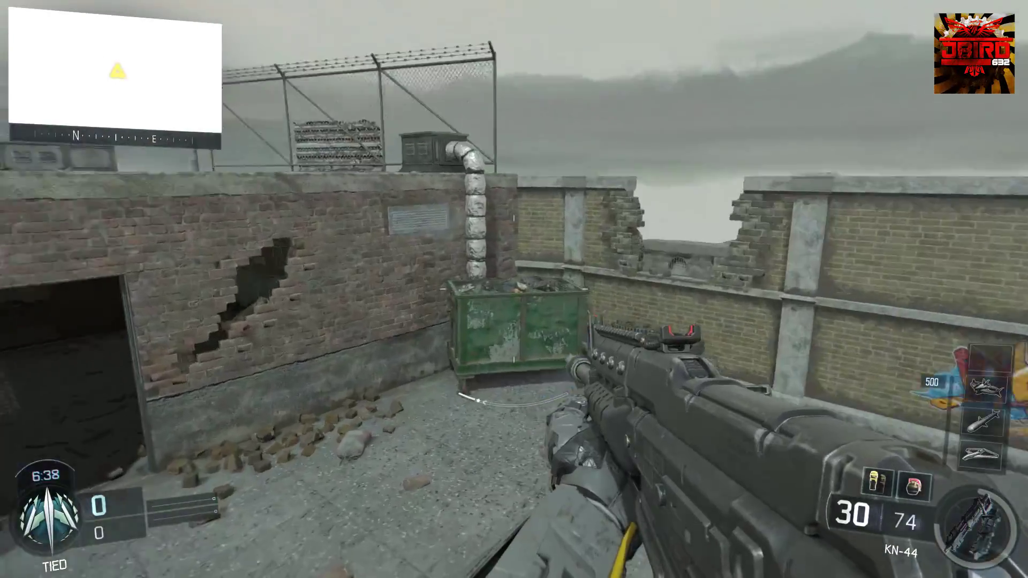
{"action": "key", "text": "w"}
{"action": "key", "text": "space"}
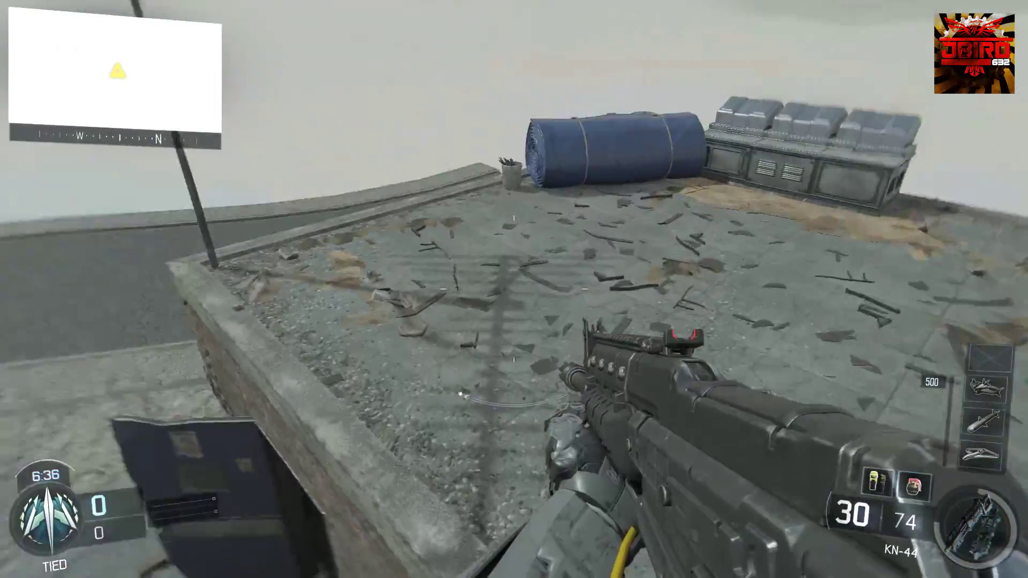
{"action": "key", "text": "w"}
{"action": "key", "text": "space"}
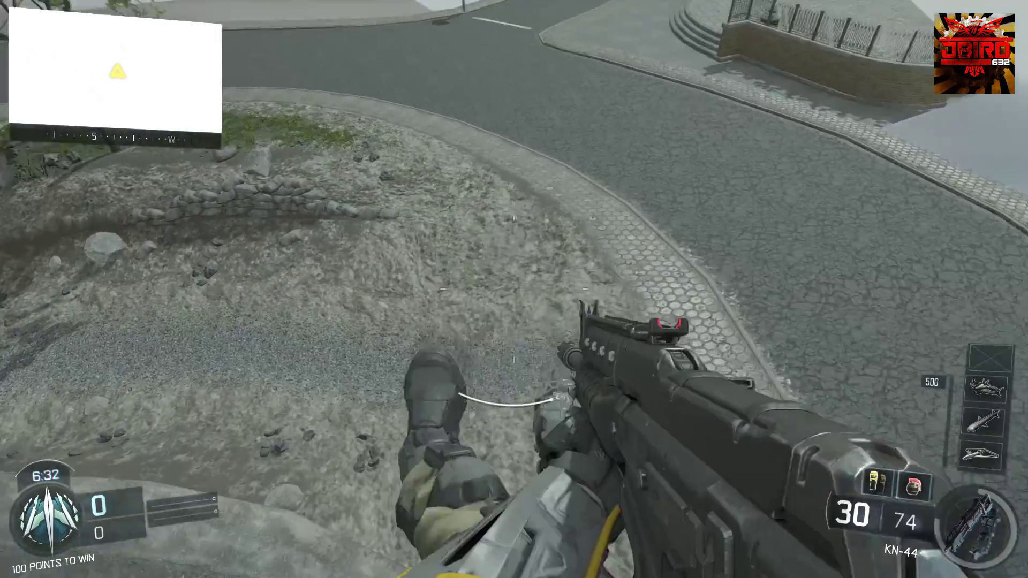
Step: Return past the curved fenced wall to the road junction, test-fire at the stop sign, and reload the rifle
{"action": "key", "text": "w"}
{"action": "key", "text": "w"}
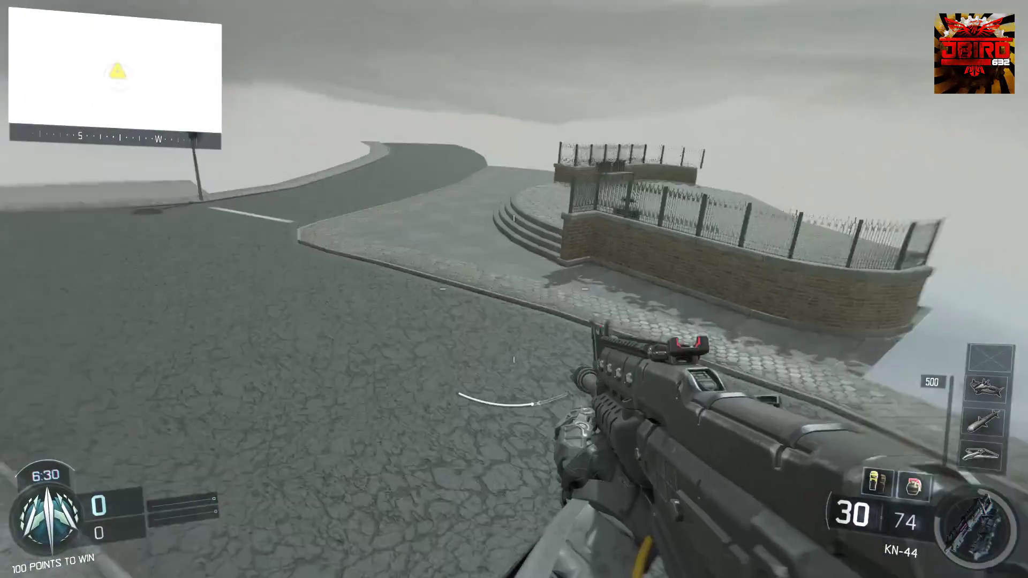
{"action": "key", "text": "w"}
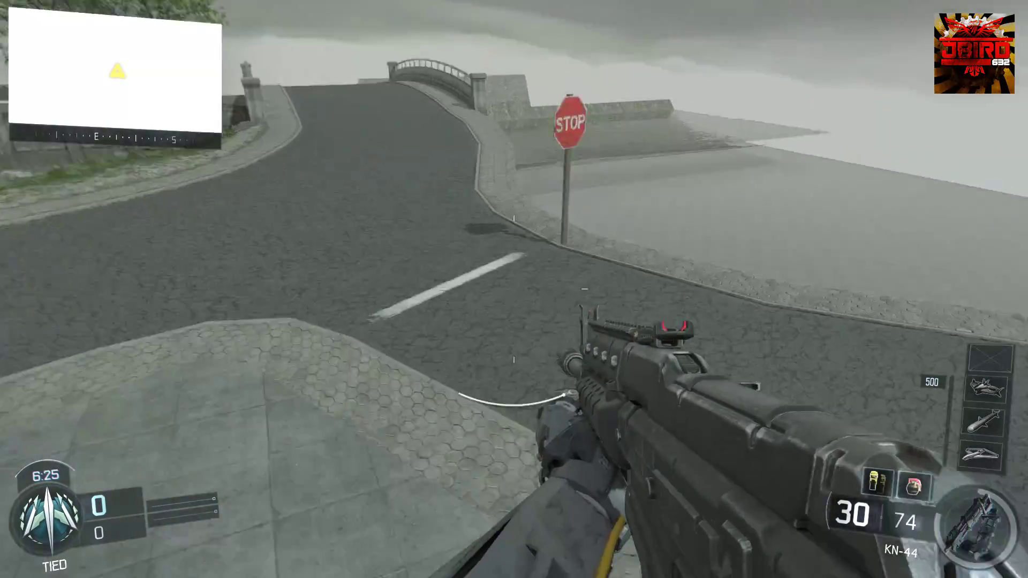
{"action": "key", "text": "w"}
{"action": "left_click", "coordinate": [515, 289]}
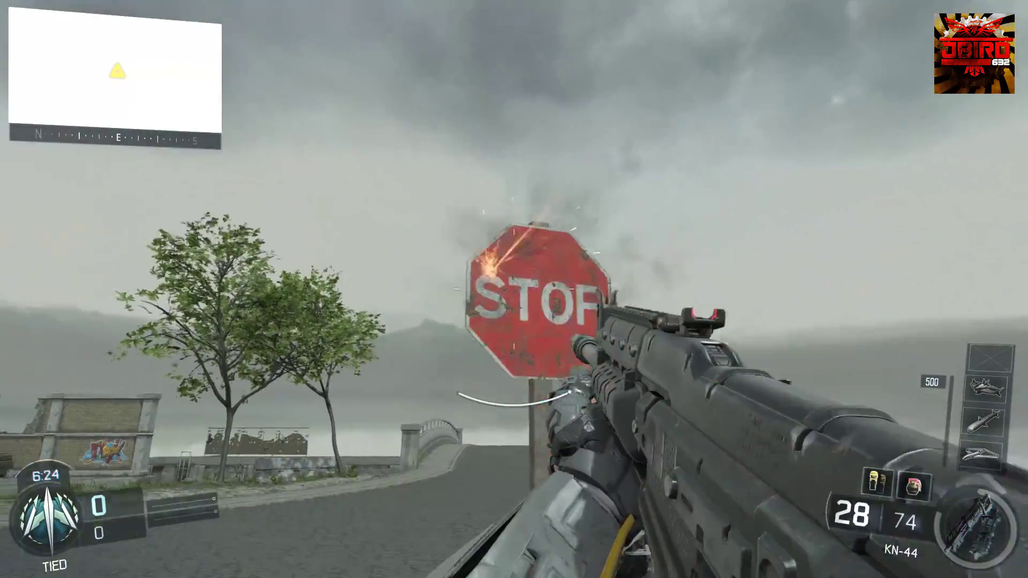
{"action": "left_click", "coordinate": [514, 289]}
{"action": "key", "text": "r"}
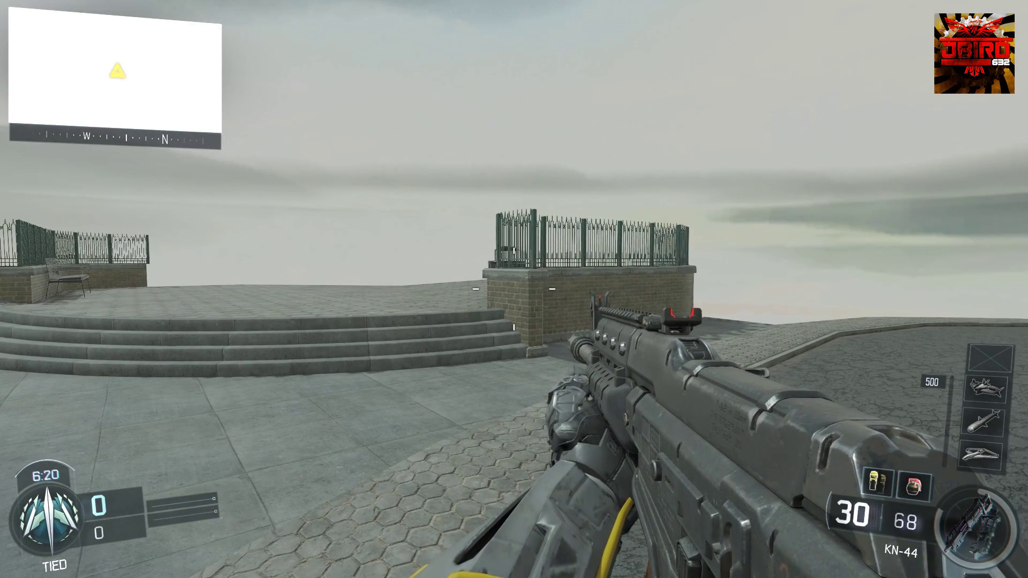
Step: Inspect the plaza's bench and curved fence up close through the rifle sights, and back away to view the steps
{"action": "key", "text": "w"}
{"action": "key", "text": "space"}
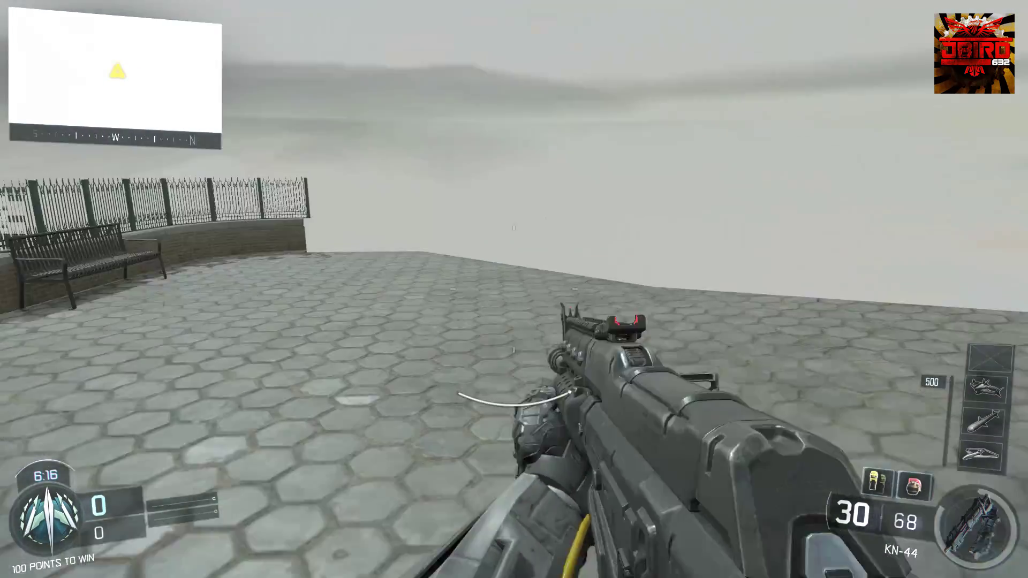
{"action": "right_click", "coordinate": [514, 289]}
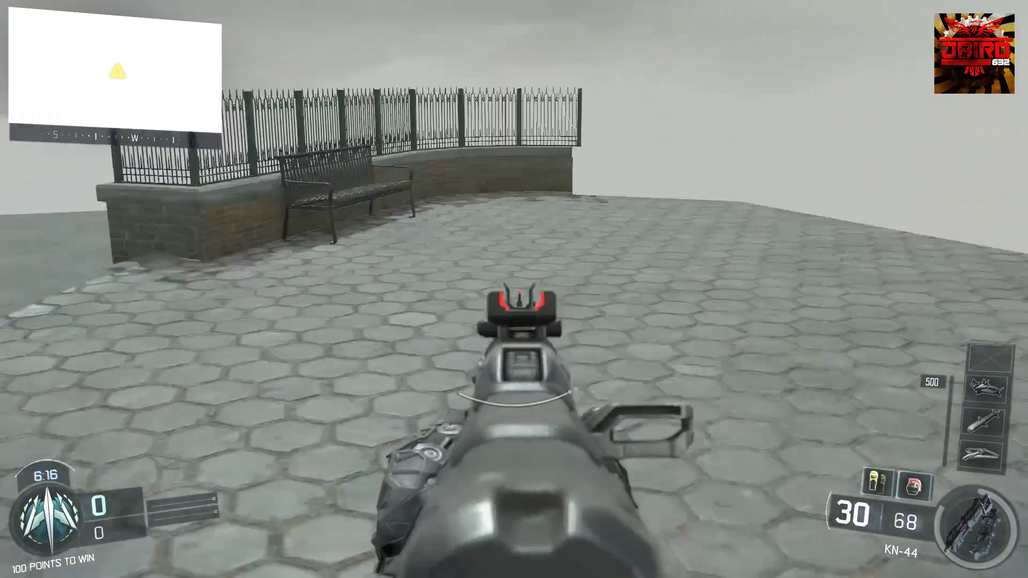
{"action": "key", "text": "s"}
{"action": "key", "text": "s"}
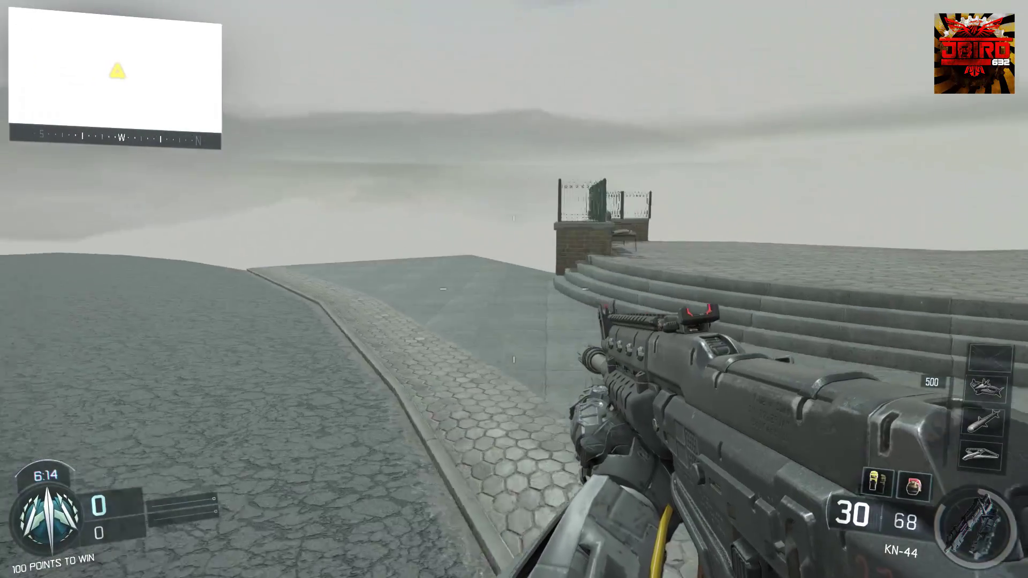